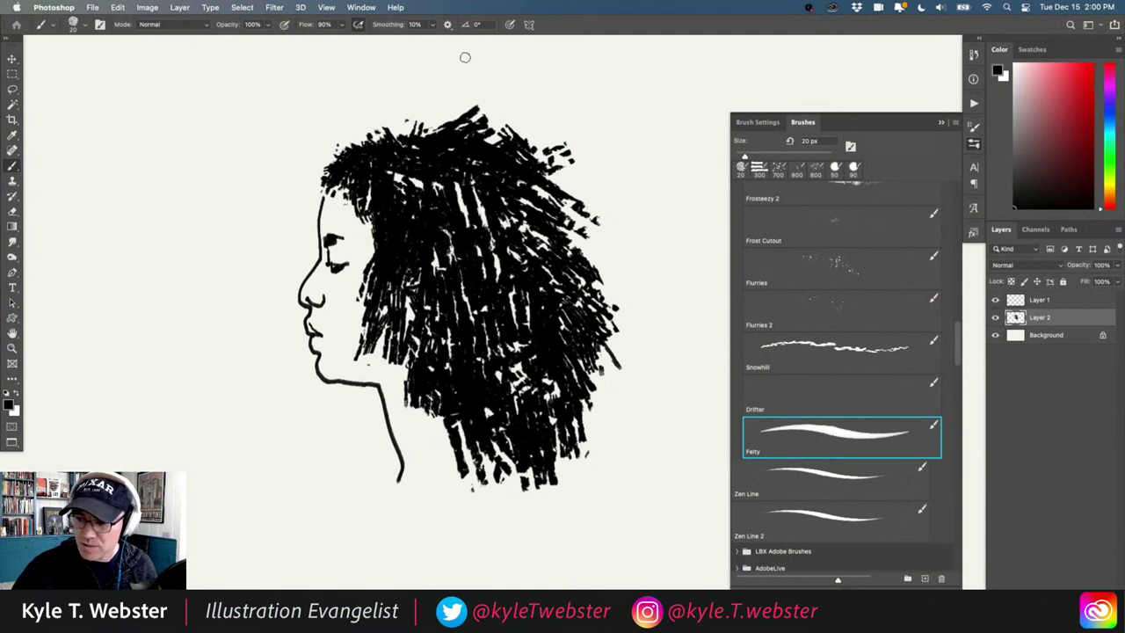
Step: Select the Felty brush and draw a tall looping line in the empty canvas left of the portrait
{"action": "left_click_drag", "start_coordinate": [346, 361], "coordinate": [350, 357]}
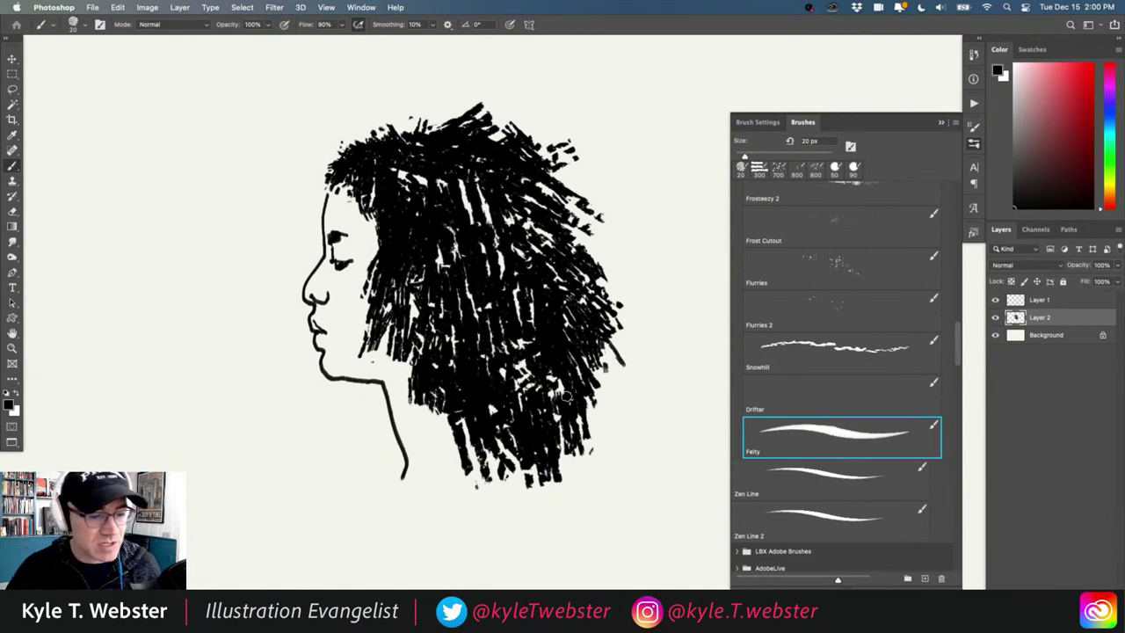
{"action": "left_click", "coordinate": [777, 435]}
{"action": "left_click_drag", "start_coordinate": [289, 383], "coordinate": [377, 346]}
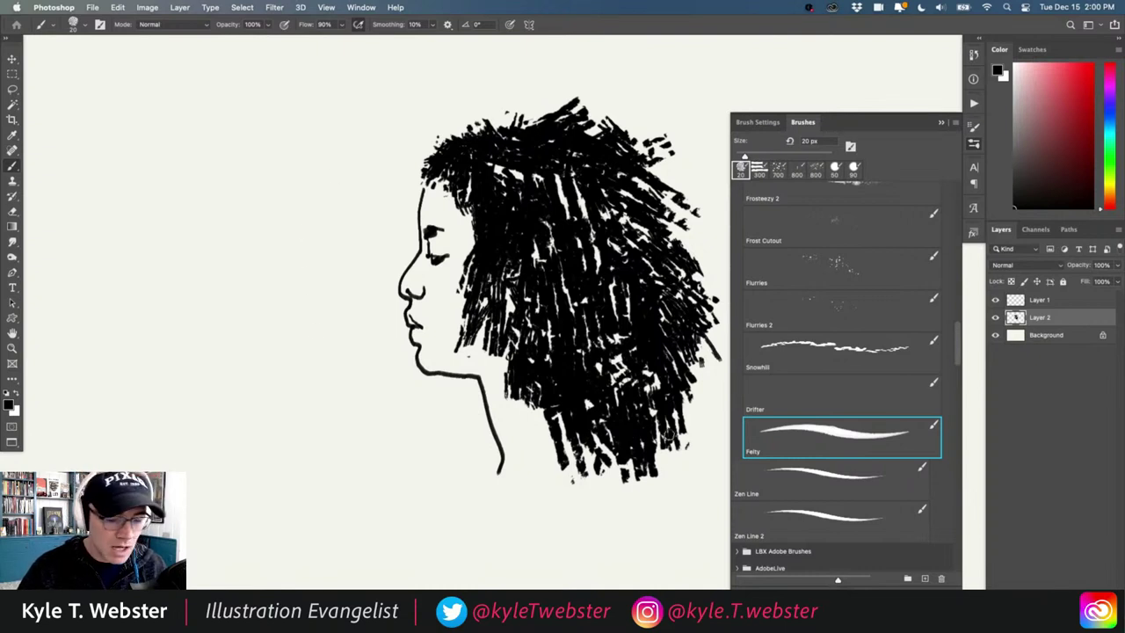
{"action": "mouse_move", "coordinate": [263, 146]}
{"action": "left_mouse_down"}
{"action": "mouse_move", "coordinate": [312, 225]}
{"action": "mouse_move", "coordinate": [297, 193]}
{"action": "mouse_move", "coordinate": [294, 275]}
{"action": "mouse_move", "coordinate": [264, 255]}
{"action": "mouse_move", "coordinate": [312, 322]}
{"action": "mouse_move", "coordinate": [271, 368]}
{"action": "mouse_move", "coordinate": [287, 392]}
{"action": "mouse_move", "coordinate": [242, 436]}
{"action": "left_mouse_up"}
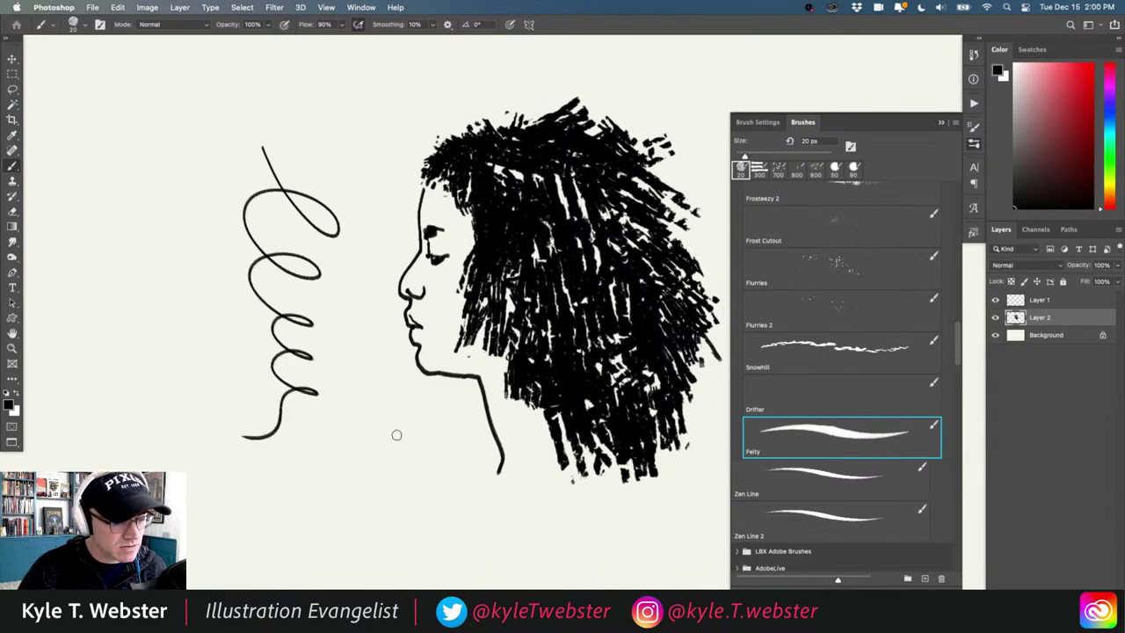
Step: Hatch three small groups of short parallel strokes between the end of the looping line and the portrait's neck
{"action": "mouse_move", "coordinate": [398, 430]}
{"action": "left_mouse_down"}
{"action": "mouse_move", "coordinate": [385, 467]}
{"action": "mouse_move", "coordinate": [366, 460]}
{"action": "left_mouse_up"}
{"action": "mouse_move", "coordinate": [375, 415]}
{"action": "left_mouse_down"}
{"action": "mouse_move", "coordinate": [356, 458]}
{"action": "mouse_move", "coordinate": [327, 468]}
{"action": "left_mouse_up"}
{"action": "mouse_move", "coordinate": [350, 457]}
{"action": "left_mouse_down"}
{"action": "mouse_move", "coordinate": [307, 480]}
{"action": "mouse_move", "coordinate": [320, 426]}
{"action": "mouse_move", "coordinate": [306, 456]}
{"action": "left_mouse_up"}
{"action": "mouse_move", "coordinate": [325, 414]}
{"action": "left_mouse_down"}
{"action": "mouse_move", "coordinate": [303, 454]}
{"action": "mouse_move", "coordinate": [291, 448]}
{"action": "left_mouse_up"}
{"action": "left_click_drag", "start_coordinate": [301, 422], "coordinate": [289, 448]}
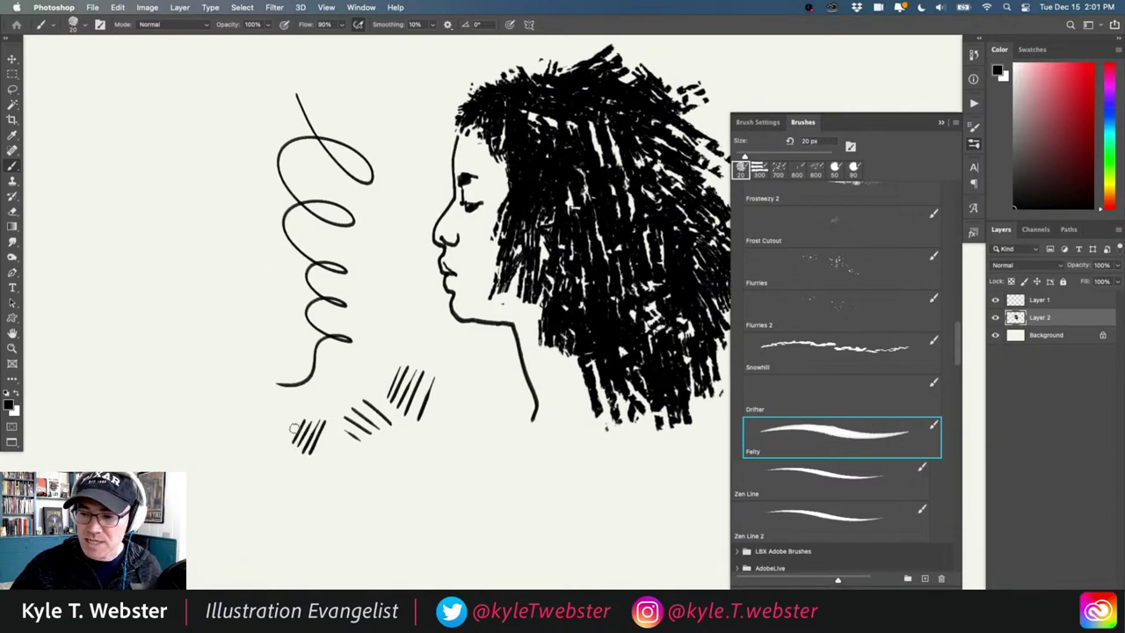
Step: Add five short diagonal strokes and two steep strokes below them, left of the looping line
{"action": "left_click_drag", "start_coordinate": [229, 314], "coordinate": [243, 319]}
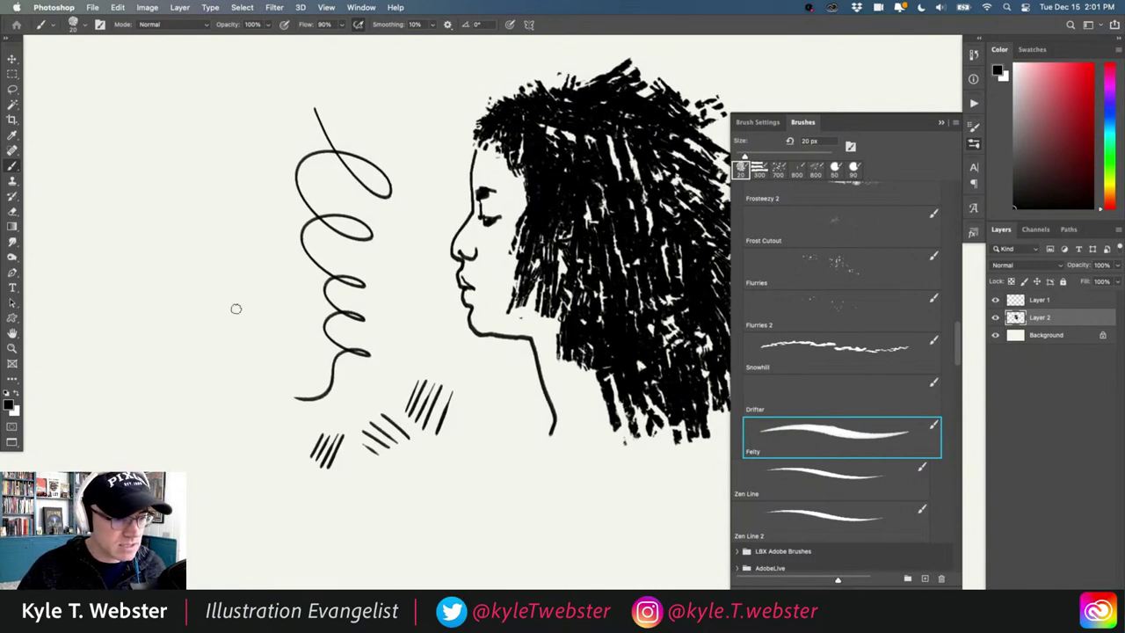
{"action": "mouse_move", "coordinate": [254, 272]}
{"action": "left_mouse_down"}
{"action": "mouse_move", "coordinate": [225, 251]}
{"action": "mouse_move", "coordinate": [195, 290]}
{"action": "left_mouse_up"}
{"action": "mouse_move", "coordinate": [244, 324]}
{"action": "left_mouse_down"}
{"action": "mouse_move", "coordinate": [230, 355]}
{"action": "mouse_move", "coordinate": [251, 329]}
{"action": "mouse_move", "coordinate": [238, 341]}
{"action": "left_mouse_up"}
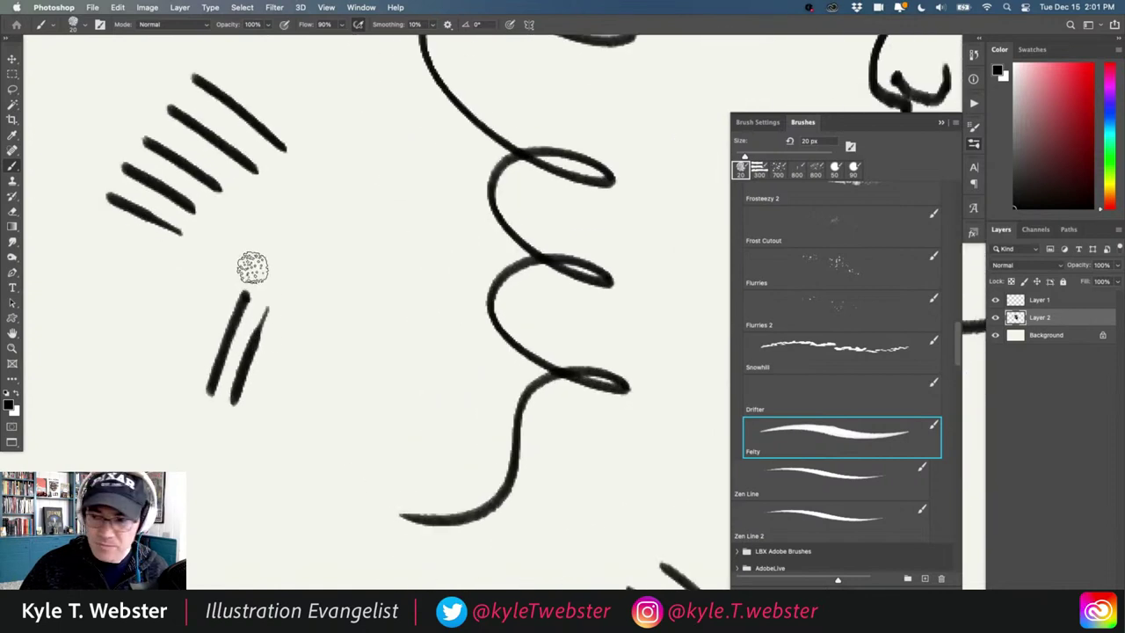
Step: Outline the tapered tip of the right-hand steep stroke with the Lasso, deselect it and return to the Brush tool
{"action": "key", "text": "l"}
{"action": "mouse_move", "coordinate": [268, 299]}
{"action": "left_mouse_down"}
{"action": "mouse_move", "coordinate": [252, 359]}
{"action": "mouse_move", "coordinate": [268, 294]}
{"action": "left_mouse_up"}
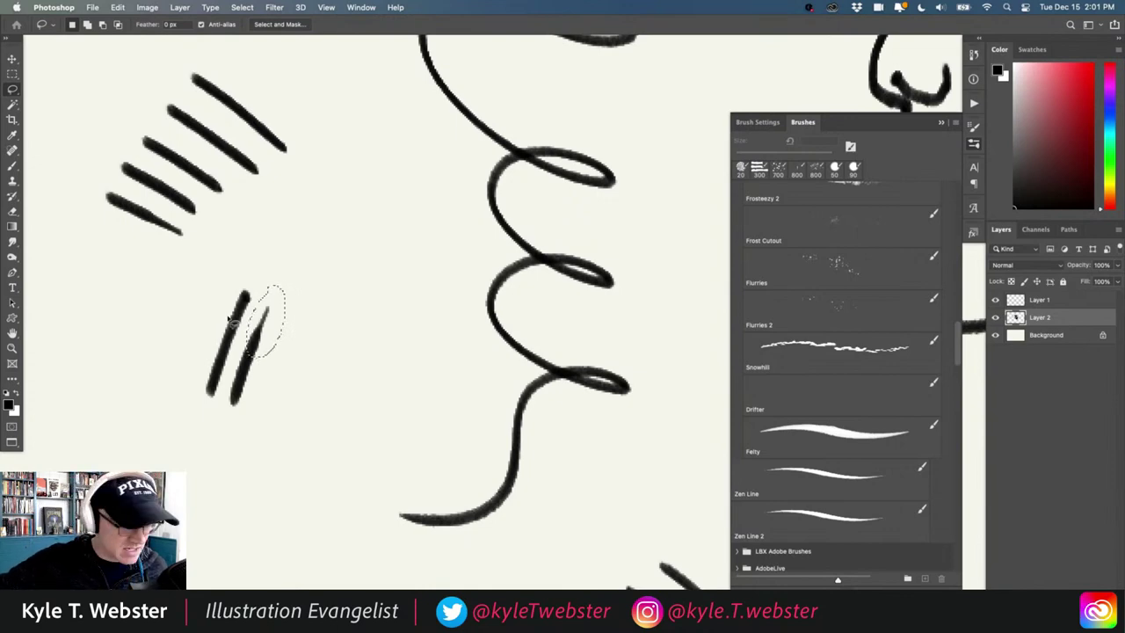
{"action": "key", "text": "super+d"}
{"action": "key", "text": "b"}
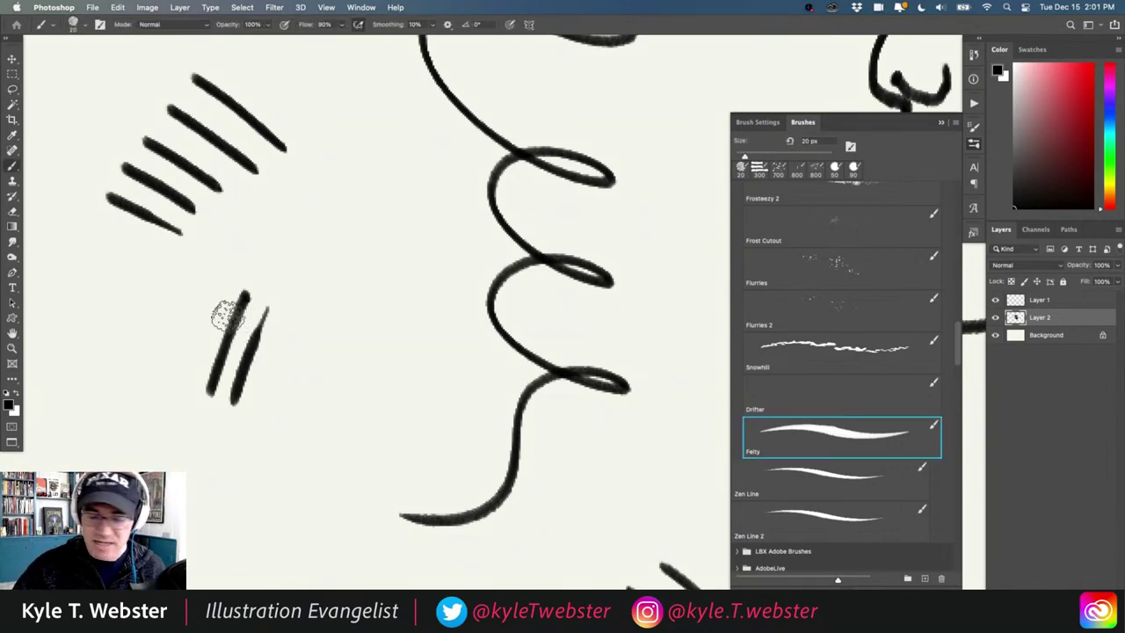
Step: Draw a wavy squiggle below the five diagonal strokes and a zigzag line above them
{"action": "left_click", "coordinate": [268, 366], "text": "alt"}
{"action": "scroll", "coordinate": [224, 386], "scroll_direction": "down", "scroll_amount": 4}
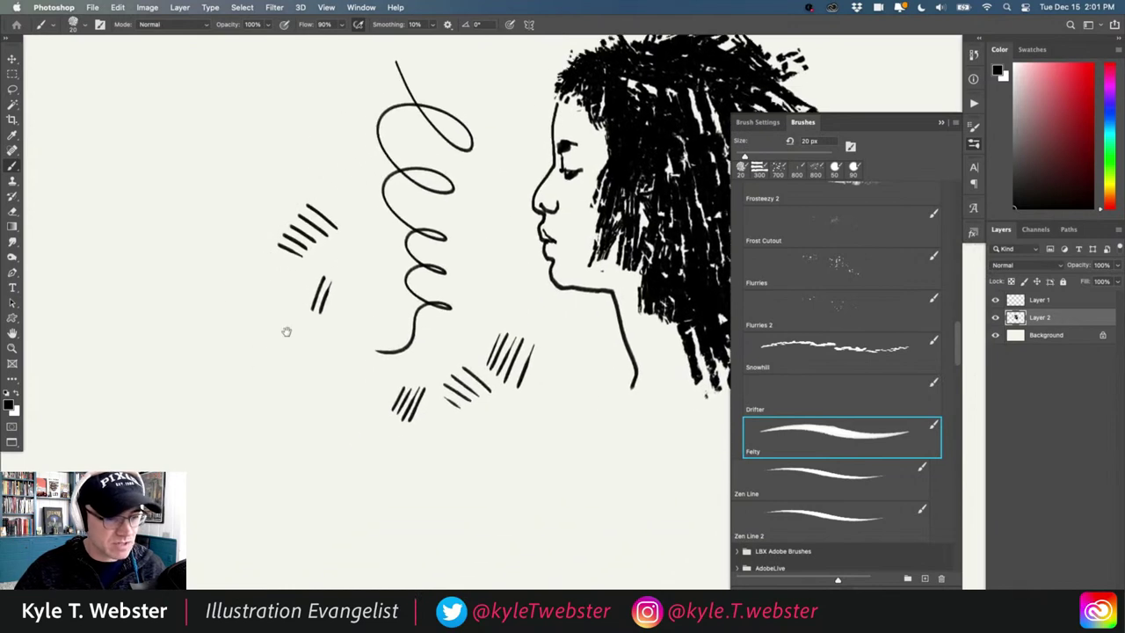
{"action": "mouse_move", "coordinate": [257, 278]}
{"action": "left_mouse_down"}
{"action": "mouse_move", "coordinate": [246, 319]}
{"action": "mouse_move", "coordinate": [227, 389]}
{"action": "left_mouse_up"}
{"action": "scroll", "coordinate": [254, 382], "scroll_direction": "down", "scroll_amount": 3}
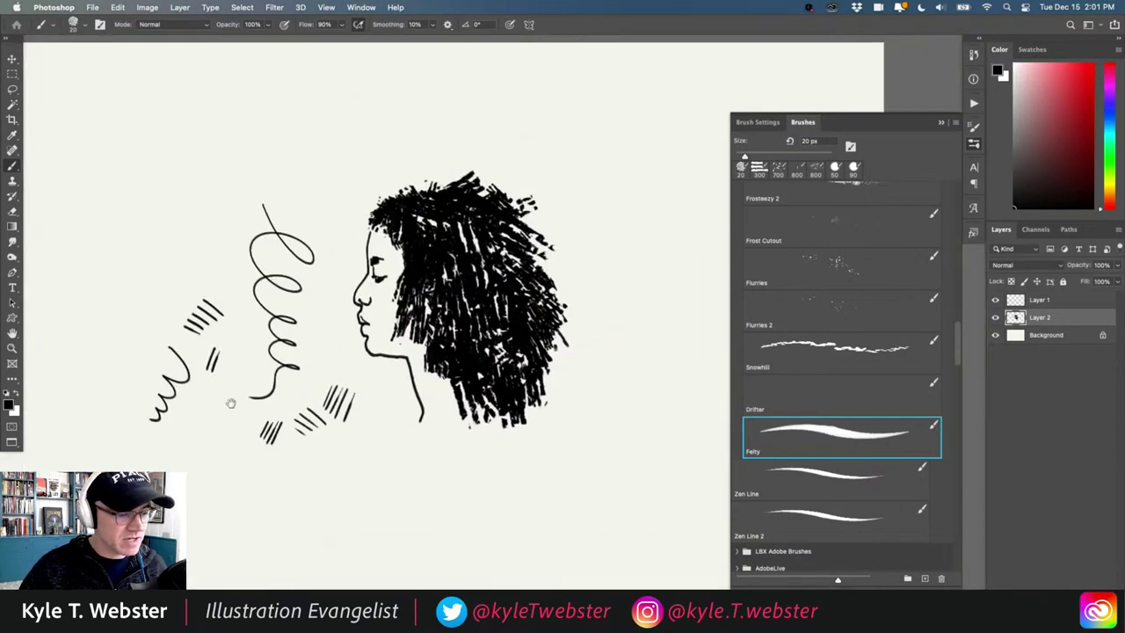
{"action": "scroll", "coordinate": [233, 404], "scroll_direction": "down", "scroll_amount": 2}
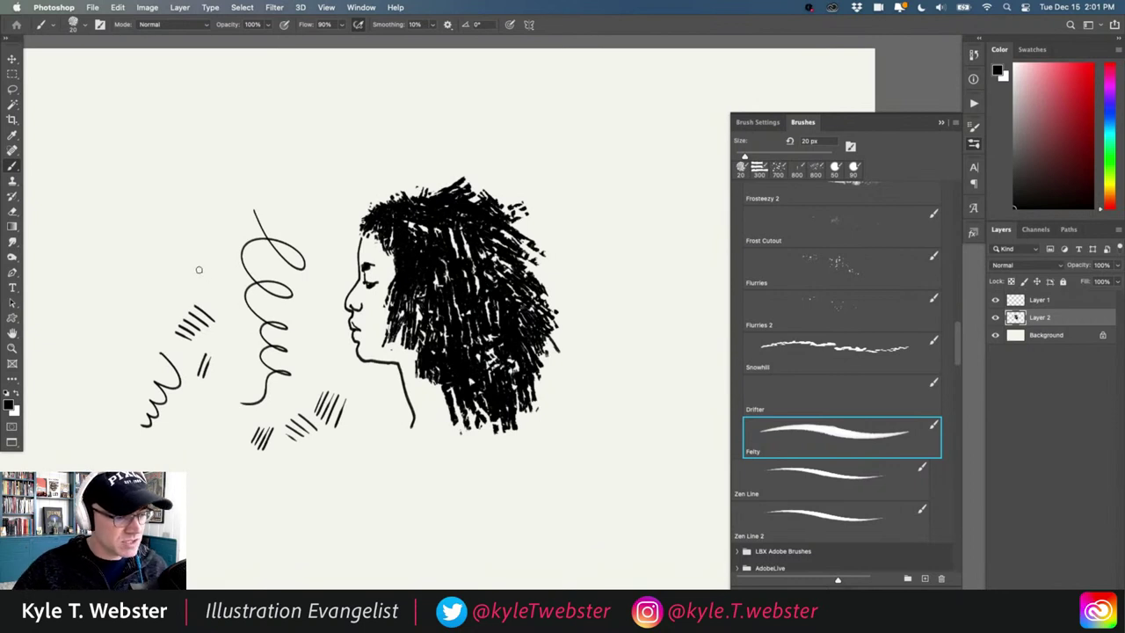
{"action": "mouse_move", "coordinate": [203, 205]}
{"action": "left_mouse_down"}
{"action": "mouse_move", "coordinate": [191, 244]}
{"action": "mouse_move", "coordinate": [215, 283]}
{"action": "left_mouse_up"}
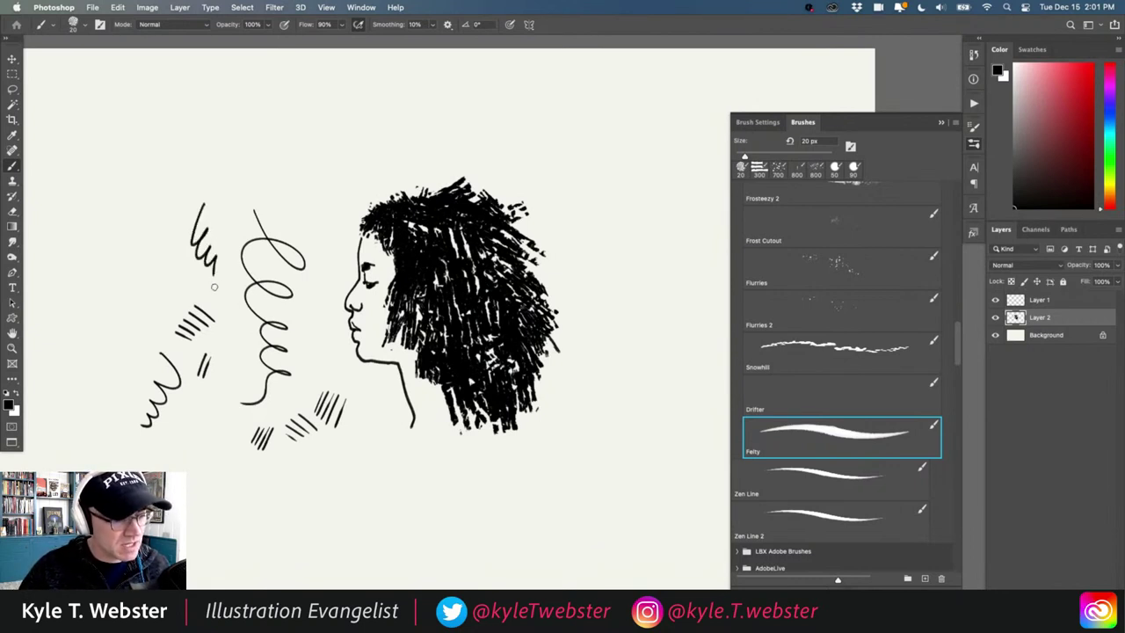
Step: Review the brush management commands, such as importing and getting more brushes, and dismiss them
{"action": "scroll", "coordinate": [221, 338], "scroll_direction": "up", "scroll_amount": 2}
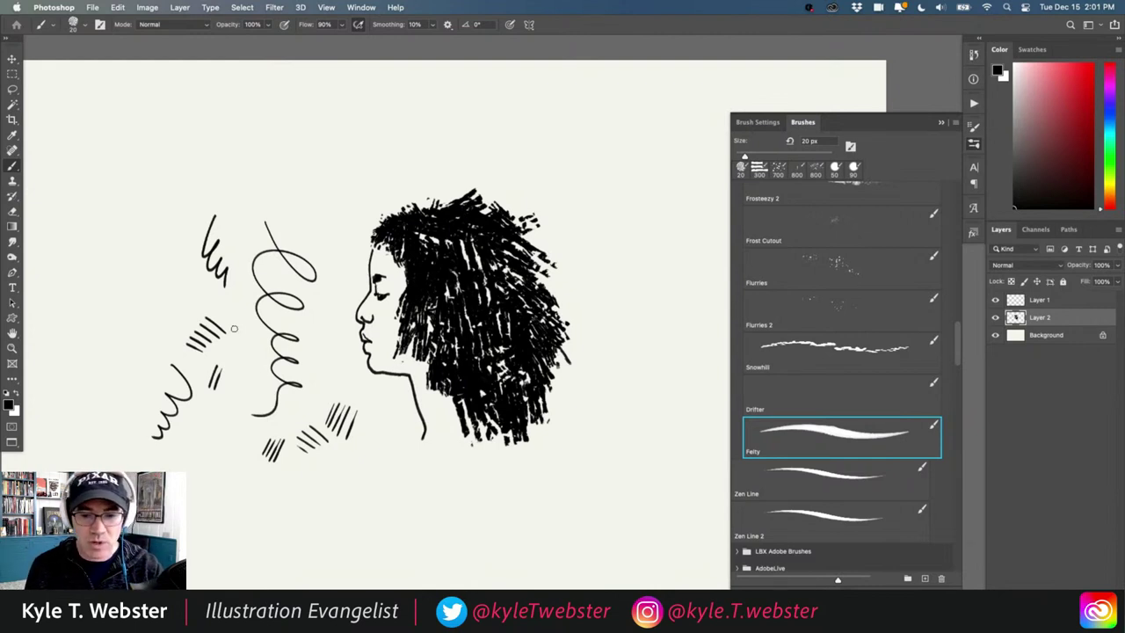
{"action": "left_click", "coordinate": [955, 122]}
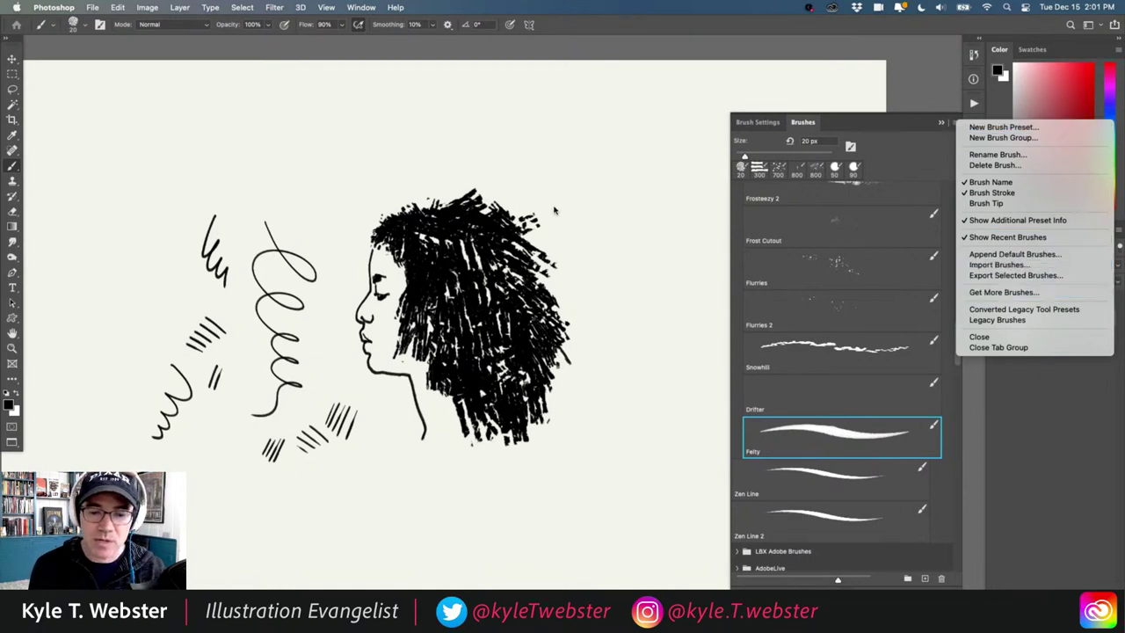
{"action": "left_click", "coordinate": [507, 163]}
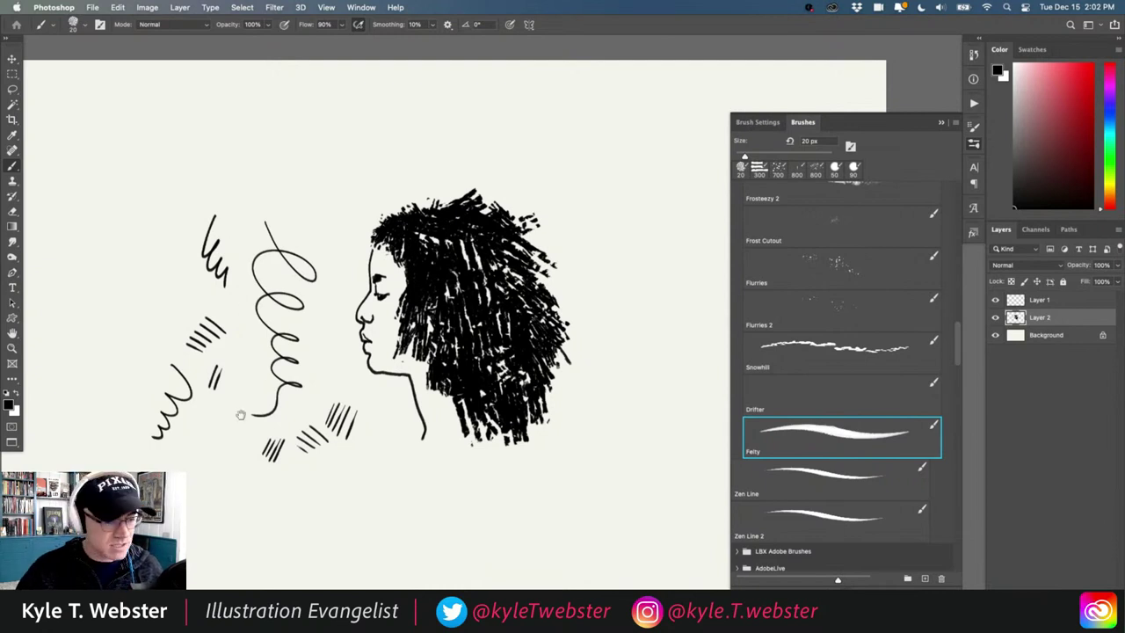
Step: Draw a narrow looping line at the far left of the canvas, with three thin strokes beside it and three above
{"action": "left_click_drag", "start_coordinate": [241, 414], "coordinate": [283, 398]}
{"action": "left_click", "coordinate": [170, 366], "text": "super"}
{"action": "left_click_drag", "start_coordinate": [171, 365], "coordinate": [267, 403]}
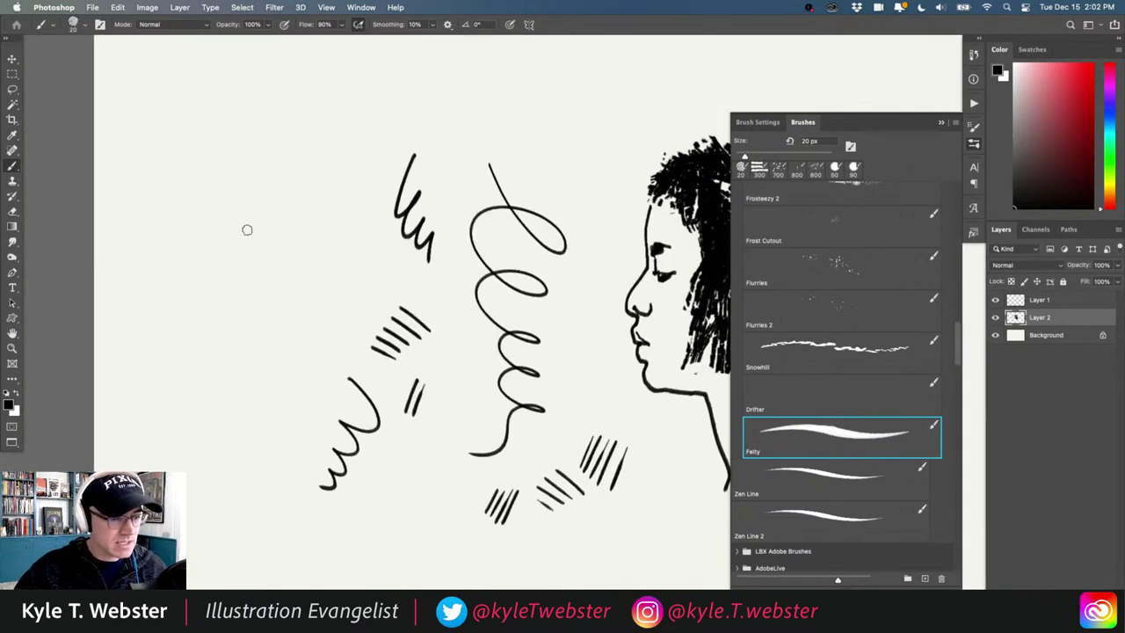
{"action": "left_click_drag", "start_coordinate": [258, 159], "coordinate": [255, 263]}
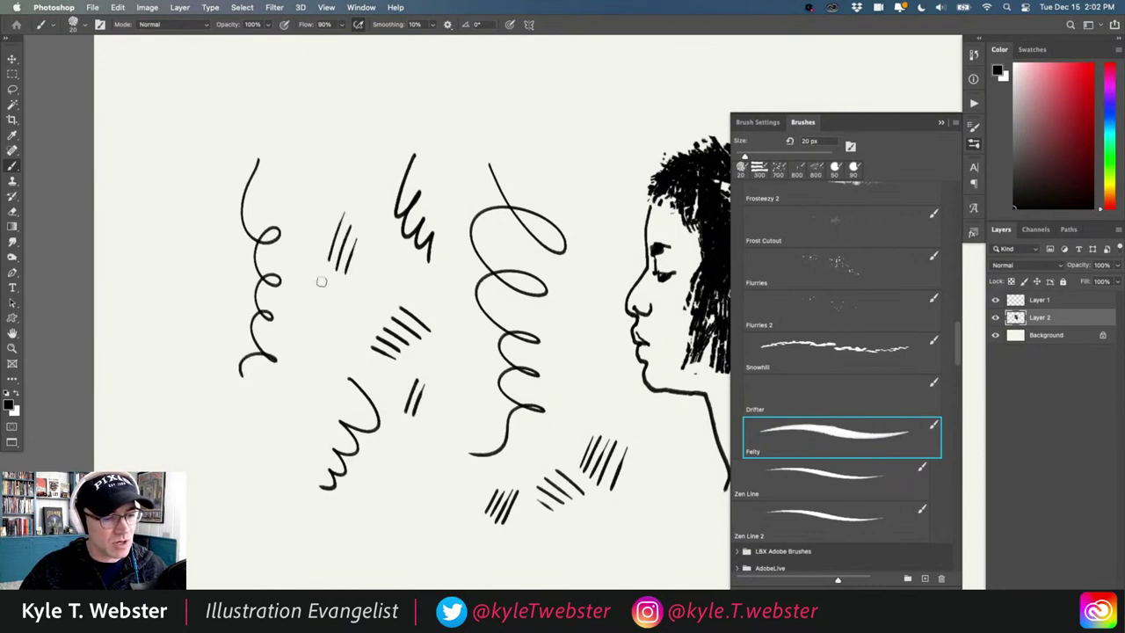
{"action": "left_click_drag", "start_coordinate": [282, 343], "coordinate": [222, 347]}
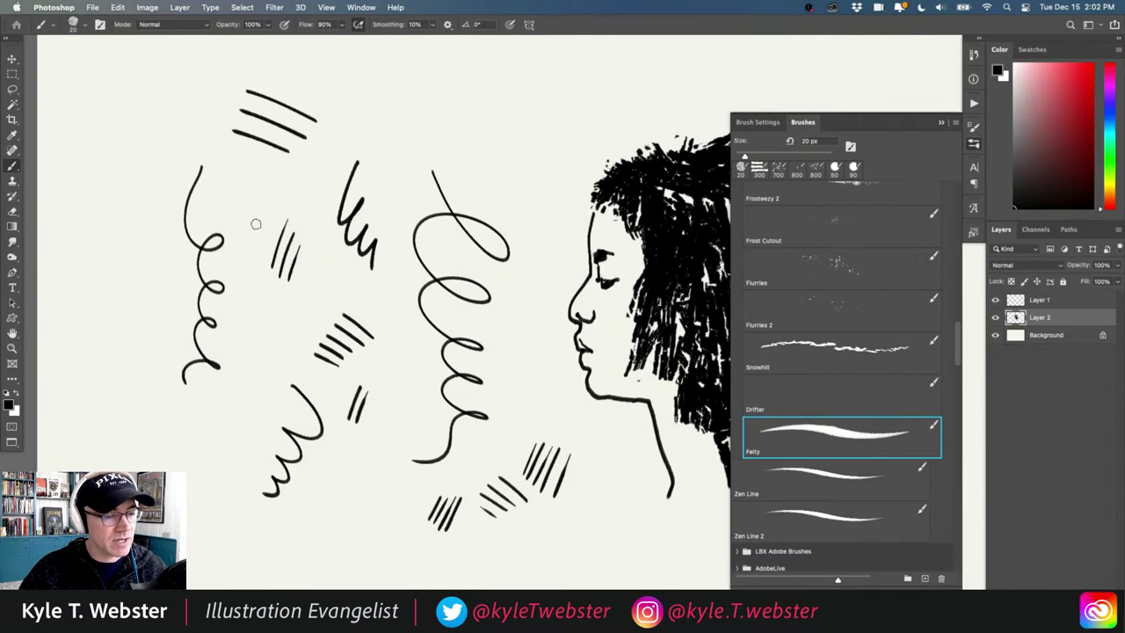
Step: Draw a row of near-vertical strokes above the tall looping line and a group of slanted parallel strokes beneath them
{"action": "scroll", "coordinate": [277, 282], "scroll_direction": "down", "scroll_amount": 3}
{"action": "scroll", "coordinate": [322, 226], "scroll_direction": "up", "scroll_amount": 3}
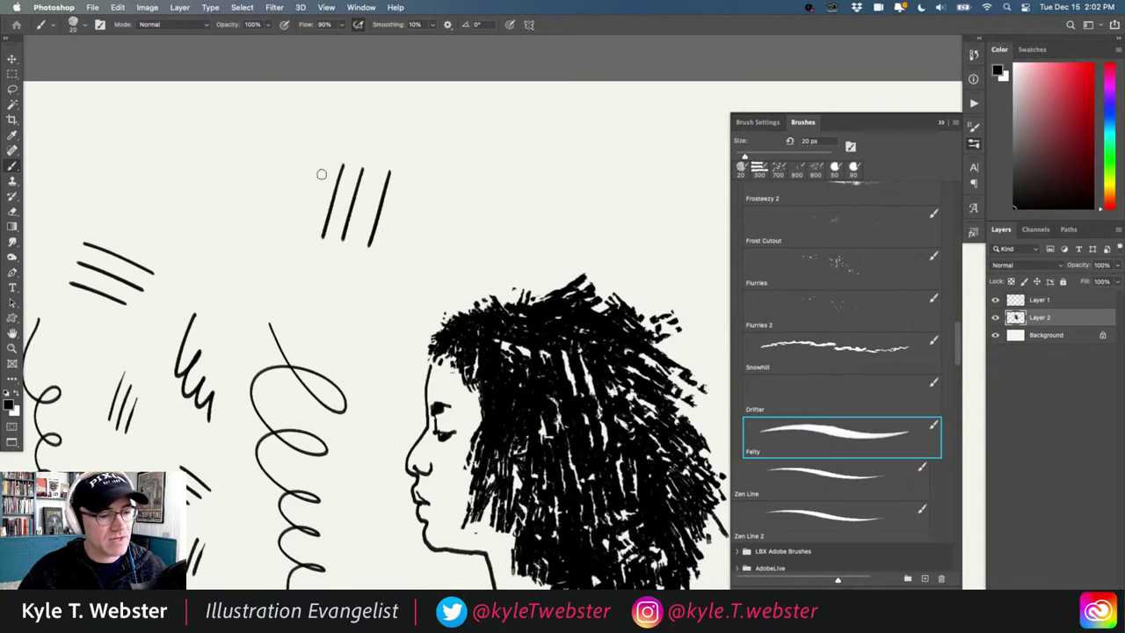
{"action": "left_click_drag", "start_coordinate": [268, 287], "coordinate": [272, 254]}
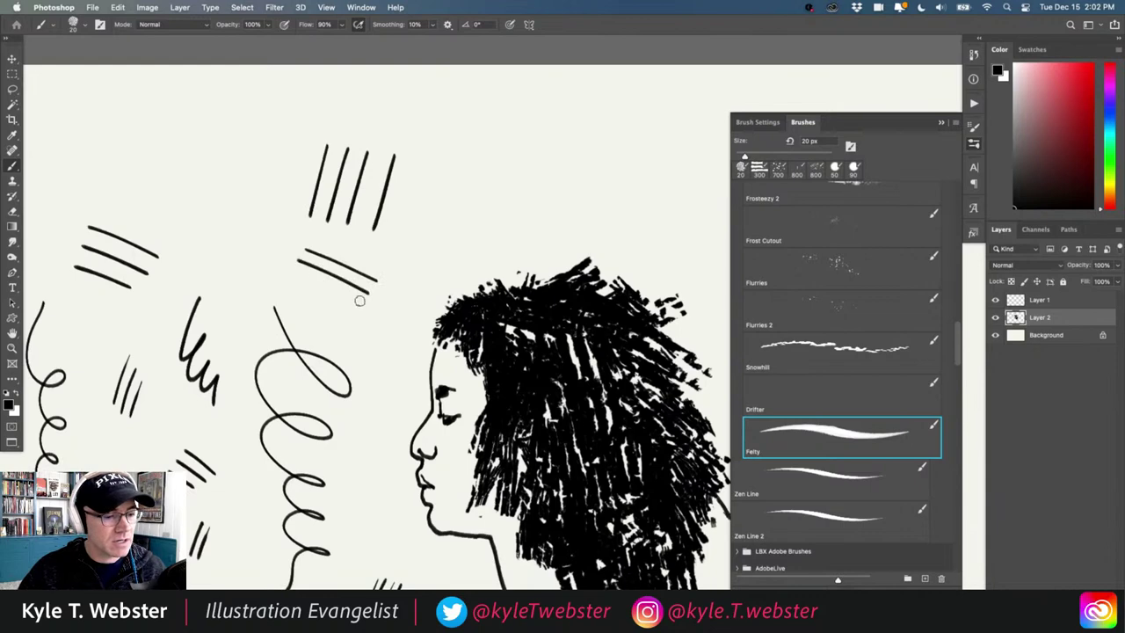
{"action": "left_click", "coordinate": [293, 348], "text": "alt"}
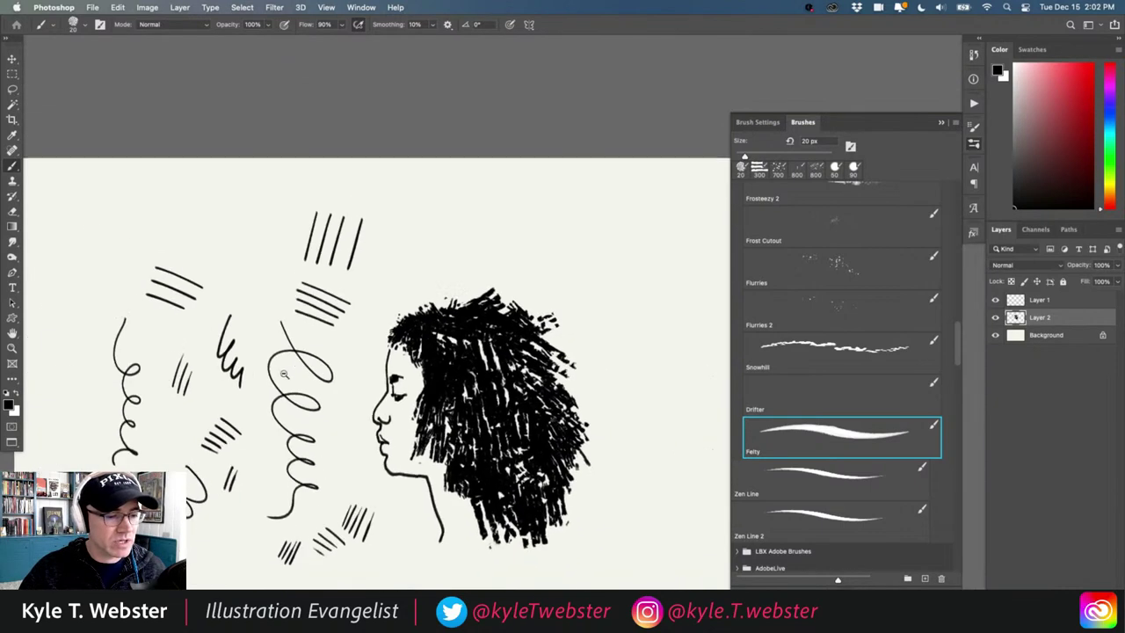
Step: Lasso all the test strokes left of the portrait, delete them, deselect and return to the Brush tool
{"action": "left_click_drag", "start_coordinate": [183, 457], "coordinate": [210, 375]}
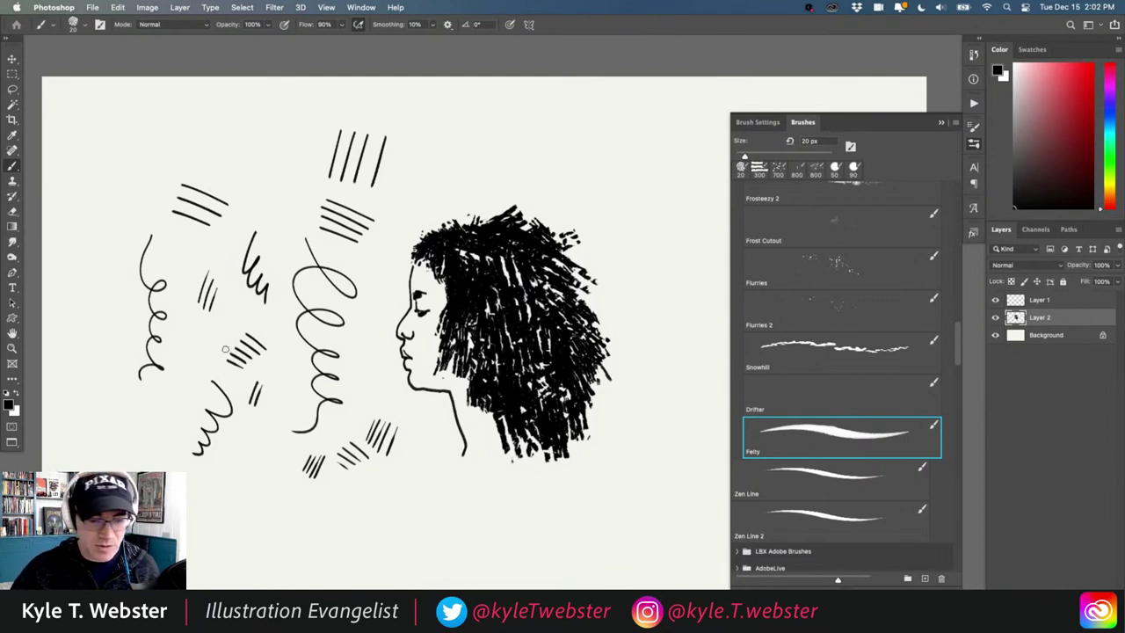
{"action": "key", "text": "l"}
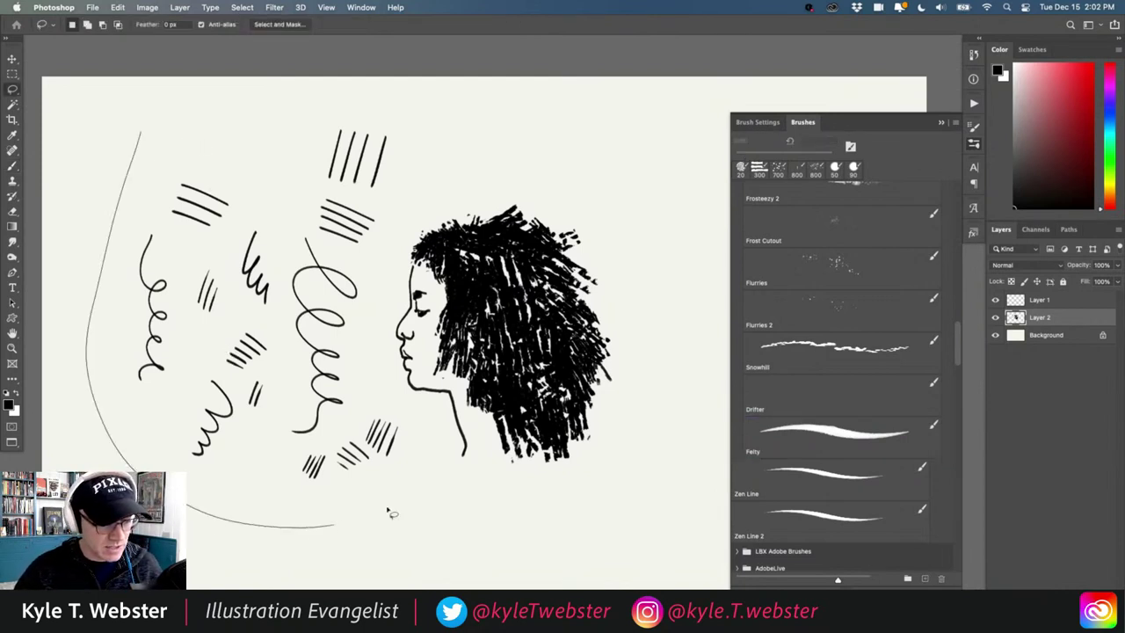
{"action": "left_click_drag", "start_coordinate": [261, 119], "coordinate": [254, 115]}
{"action": "key", "text": "Delete"}
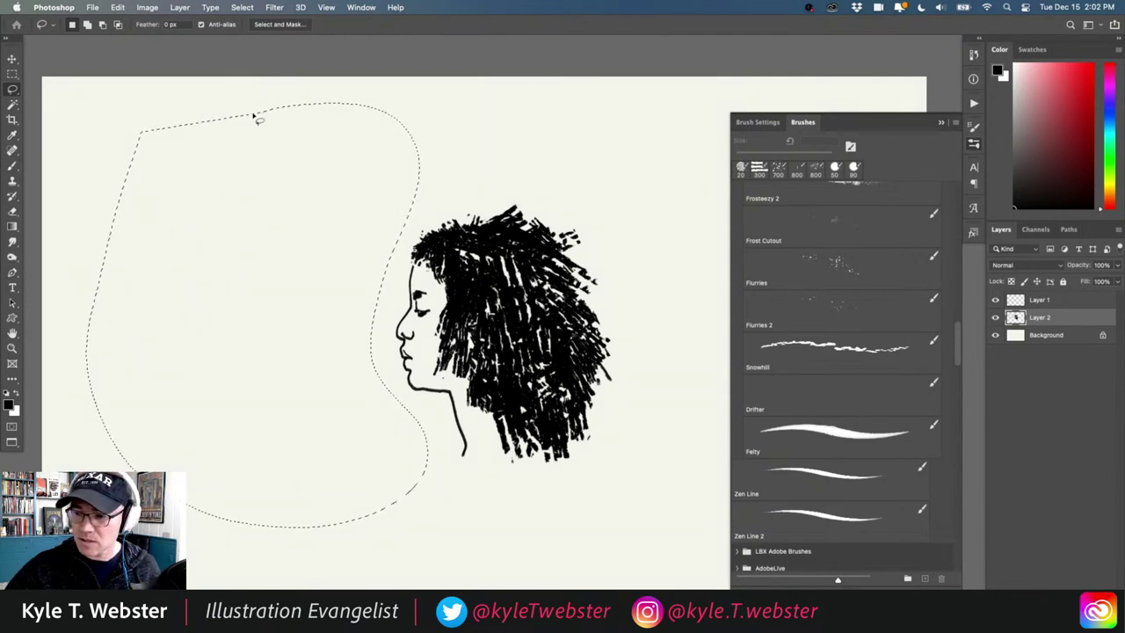
{"action": "key", "text": "super+d"}
{"action": "key", "text": "b"}
Step: Choose the Rattan brush from the Winter 2021 set and make room on the canvas left of the portrait
{"action": "scroll", "coordinate": [274, 329], "scroll_direction": "right", "scroll_amount": 3}
{"action": "scroll", "coordinate": [274, 328], "scroll_direction": "down", "scroll_amount": 1}
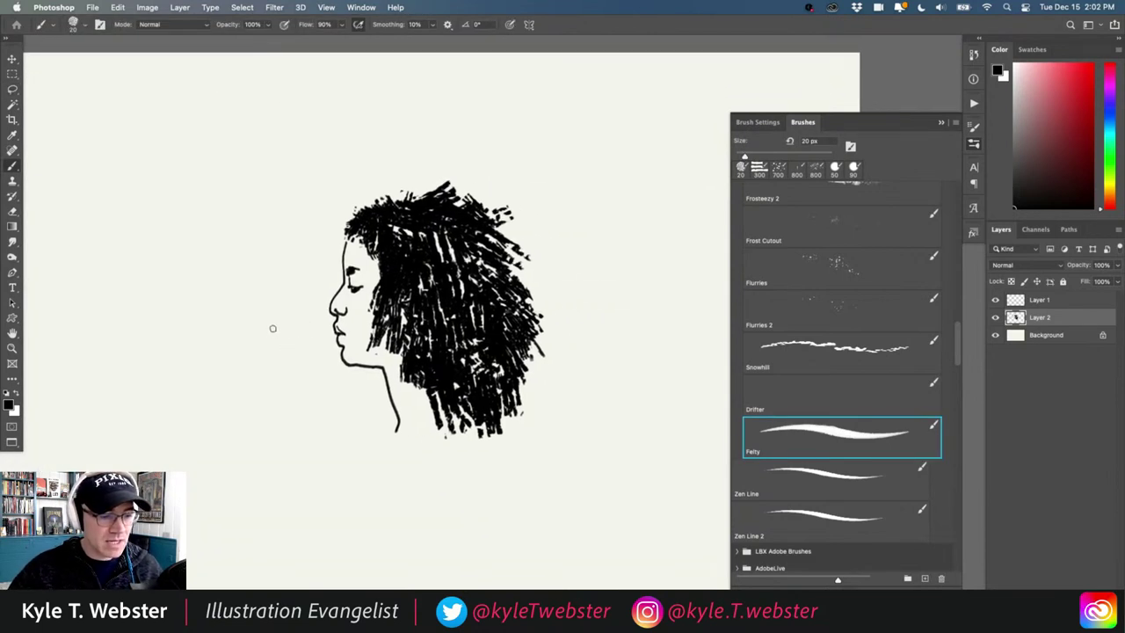
{"action": "scroll", "coordinate": [308, 358], "scroll_direction": "left", "scroll_amount": 2}
{"action": "scroll", "coordinate": [316, 316], "scroll_direction": "down", "scroll_amount": 1}
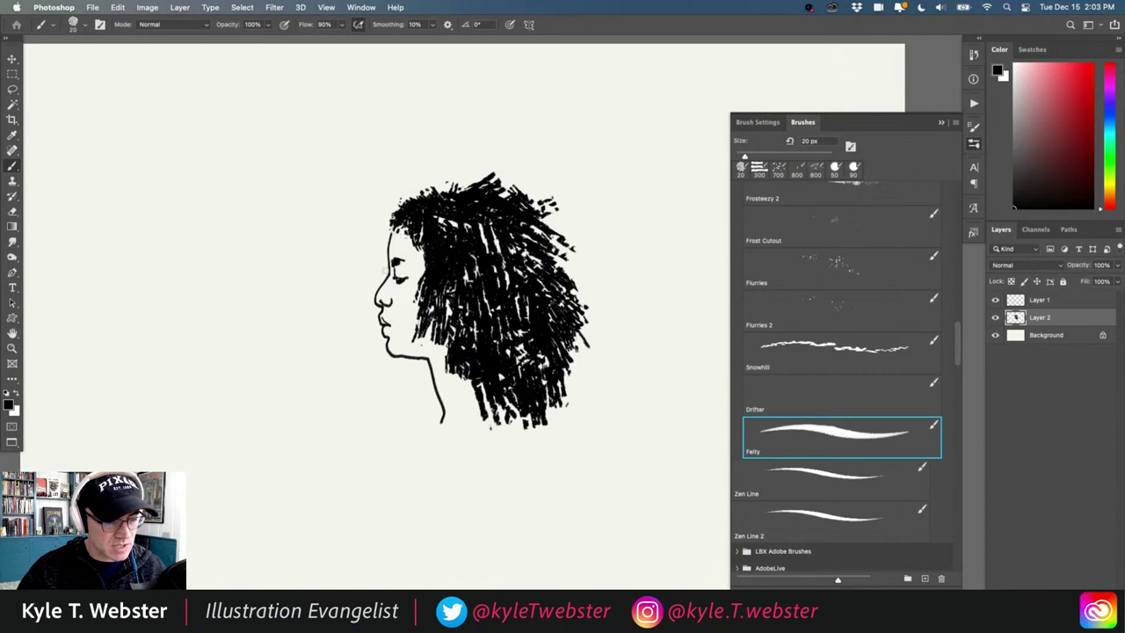
{"action": "left_click_drag", "start_coordinate": [359, 327], "coordinate": [297, 338]}
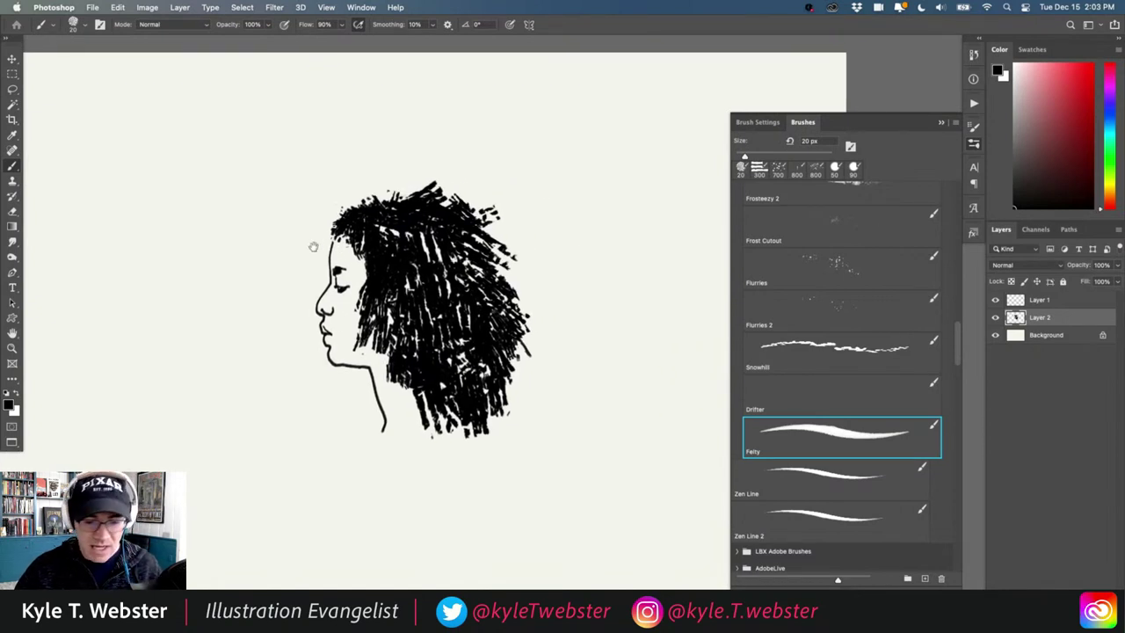
{"action": "scroll", "coordinate": [922, 363], "scroll_direction": "up", "scroll_amount": 10}
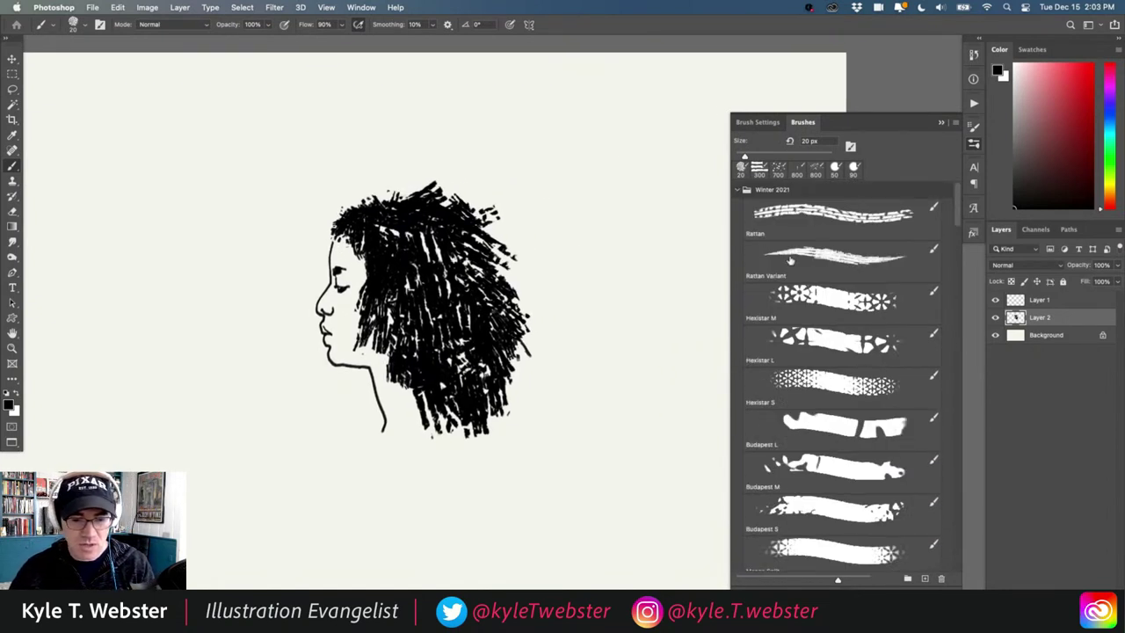
{"action": "left_click", "coordinate": [814, 215]}
{"action": "mouse_move", "coordinate": [241, 291]}
{"action": "left_mouse_down"}
{"action": "mouse_move", "coordinate": [299, 278]}
{"action": "mouse_move", "coordinate": [326, 302]}
{"action": "left_mouse_up"}
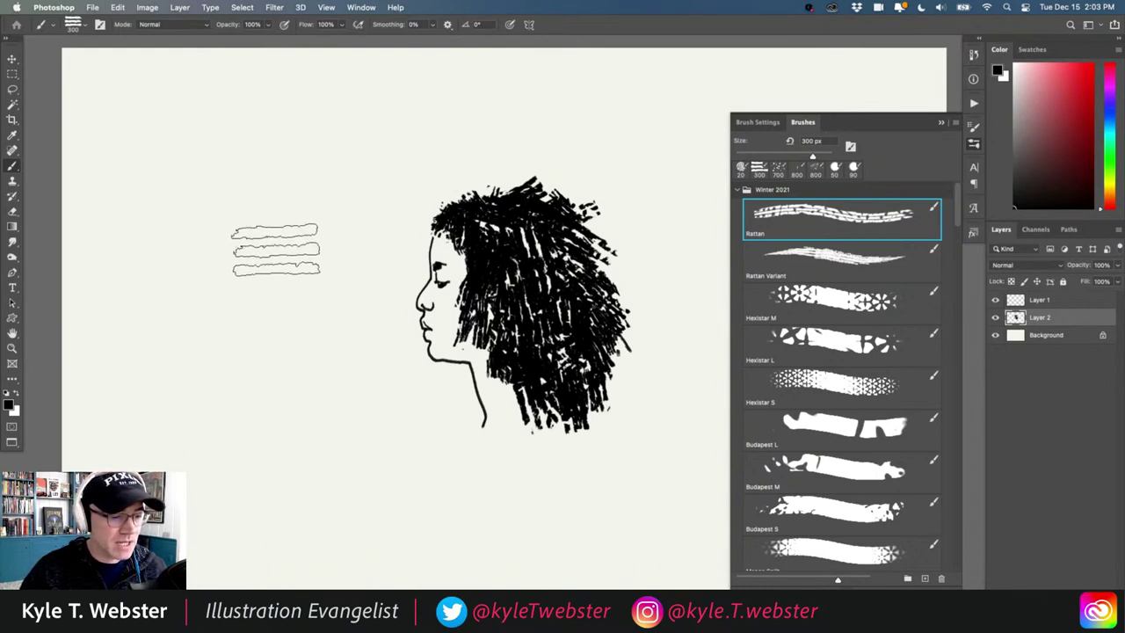
Step: Lasso a bare tree shape with branches and roots left of the portrait and fill it with black Rattan strokes
{"action": "key", "text": "l"}
{"action": "left_click_drag", "start_coordinate": [272, 314], "coordinate": [305, 261]}
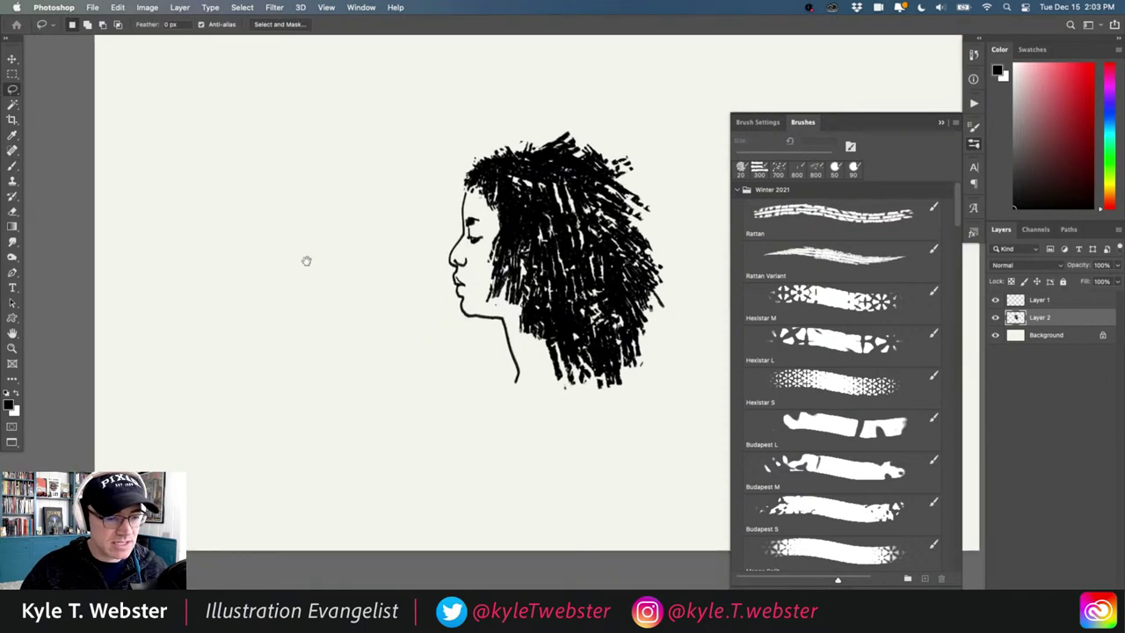
{"action": "left_click_drag", "start_coordinate": [359, 297], "coordinate": [374, 390]}
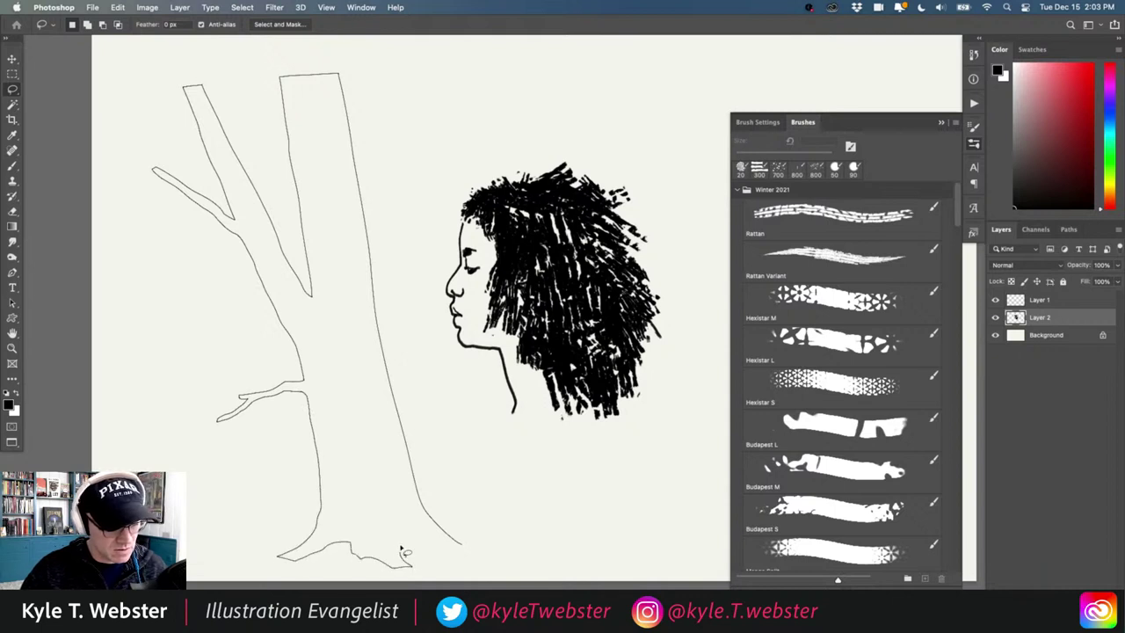
{"action": "left_click_drag", "start_coordinate": [441, 550], "coordinate": [460, 537]}
{"action": "key", "text": "b"}
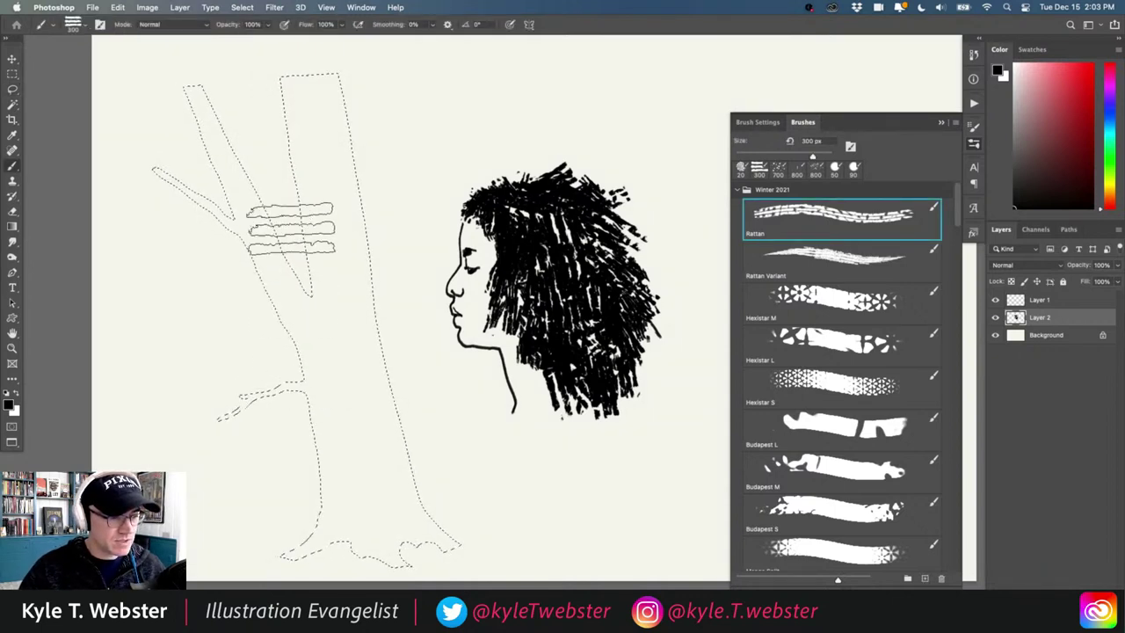
{"action": "mouse_move", "coordinate": [317, 79]}
{"action": "left_mouse_down"}
{"action": "mouse_move", "coordinate": [329, 220]}
{"action": "mouse_move", "coordinate": [338, 141]}
{"action": "mouse_move", "coordinate": [297, 79]}
{"action": "mouse_move", "coordinate": [323, 219]}
{"action": "mouse_move", "coordinate": [365, 348]}
{"action": "mouse_move", "coordinate": [323, 219]}
{"action": "mouse_move", "coordinate": [246, 195]}
{"action": "left_mouse_up"}
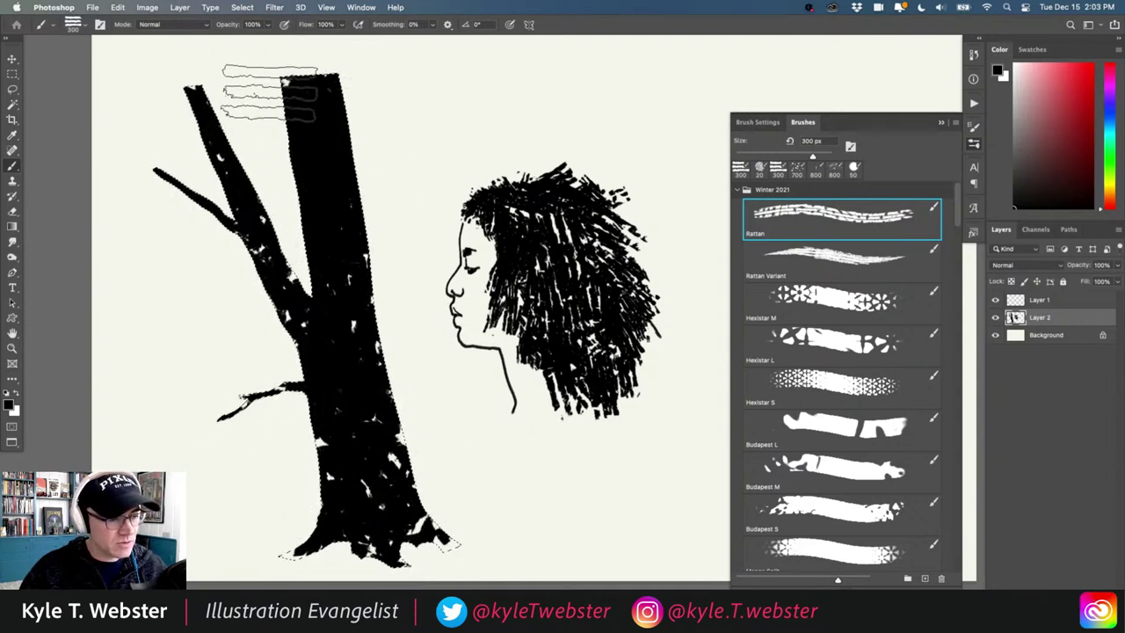
Step: Change the foreground color to dark gray and paint Rattan bark texture over the tree trunk
{"action": "left_click", "coordinate": [9, 404]}
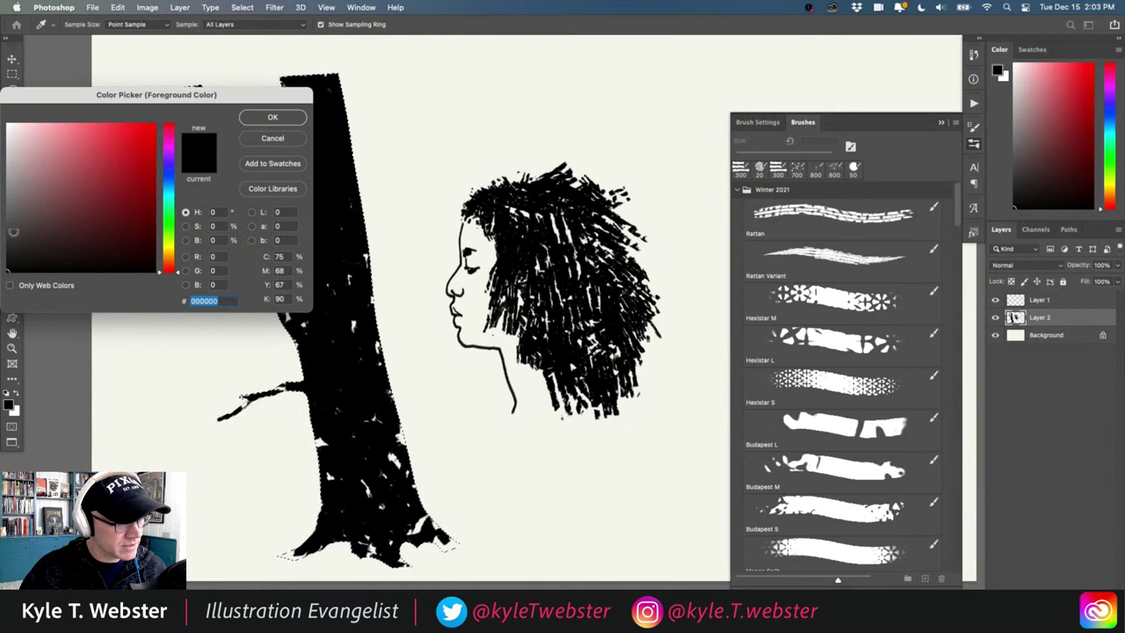
{"action": "left_click", "coordinate": [262, 117]}
{"action": "left_click_drag", "start_coordinate": [336, 224], "coordinate": [330, 184]}
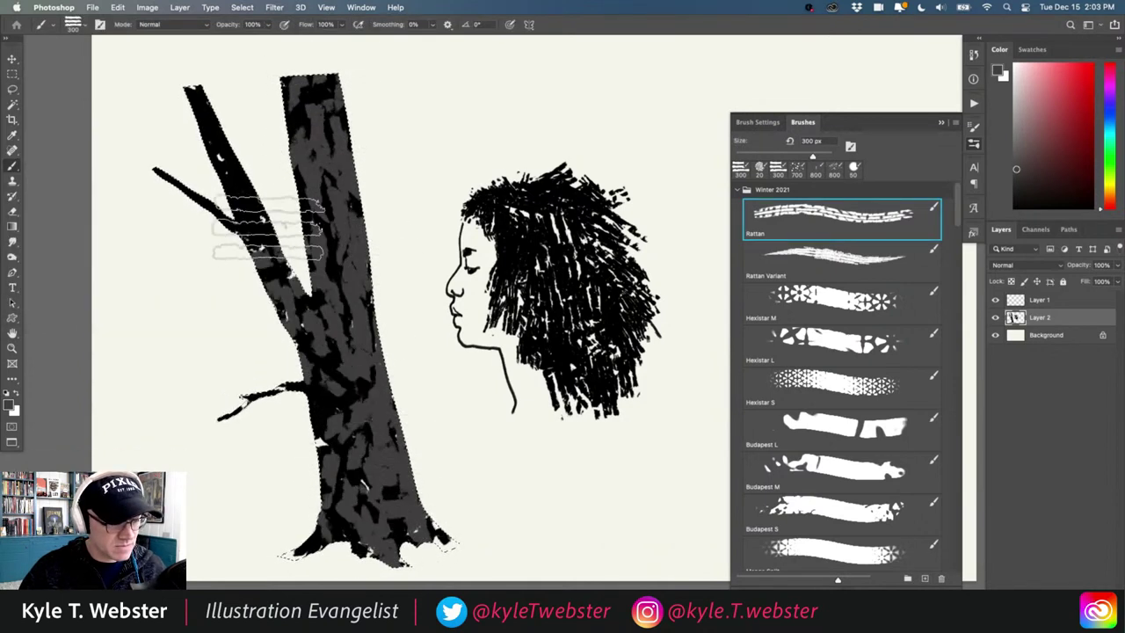
Step: Finish the dark gray Rattan bark on the trunk and left branch, and layer lighter gray bark strokes over it
{"action": "left_click_drag", "start_coordinate": [318, 112], "coordinate": [313, 88]}
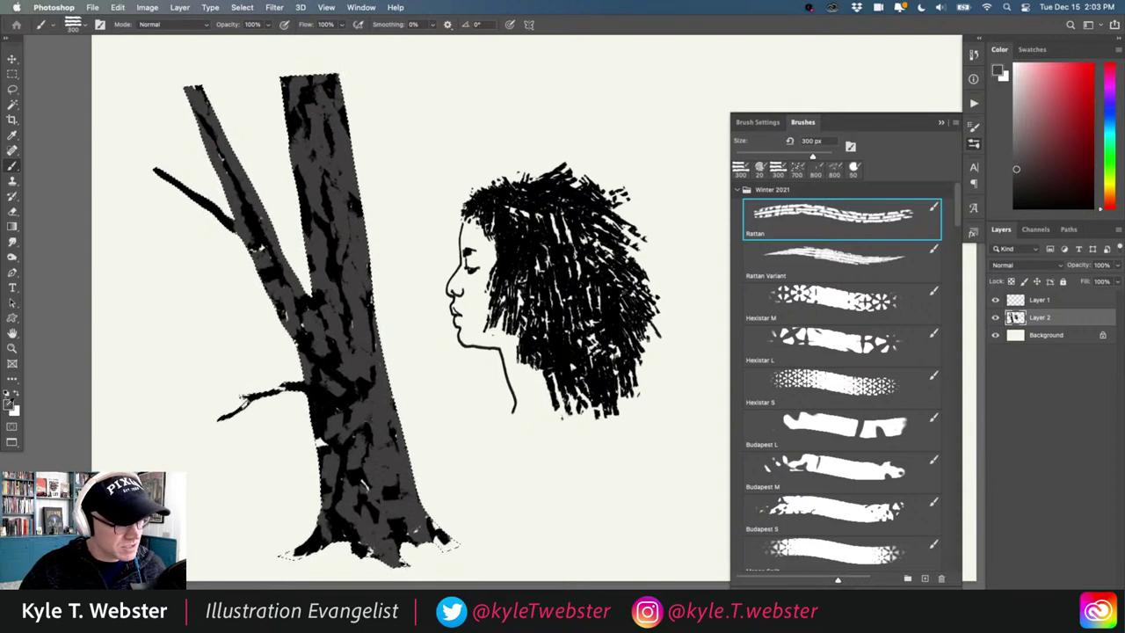
{"action": "left_click", "coordinate": [8, 402]}
{"action": "left_click", "coordinate": [283, 115]}
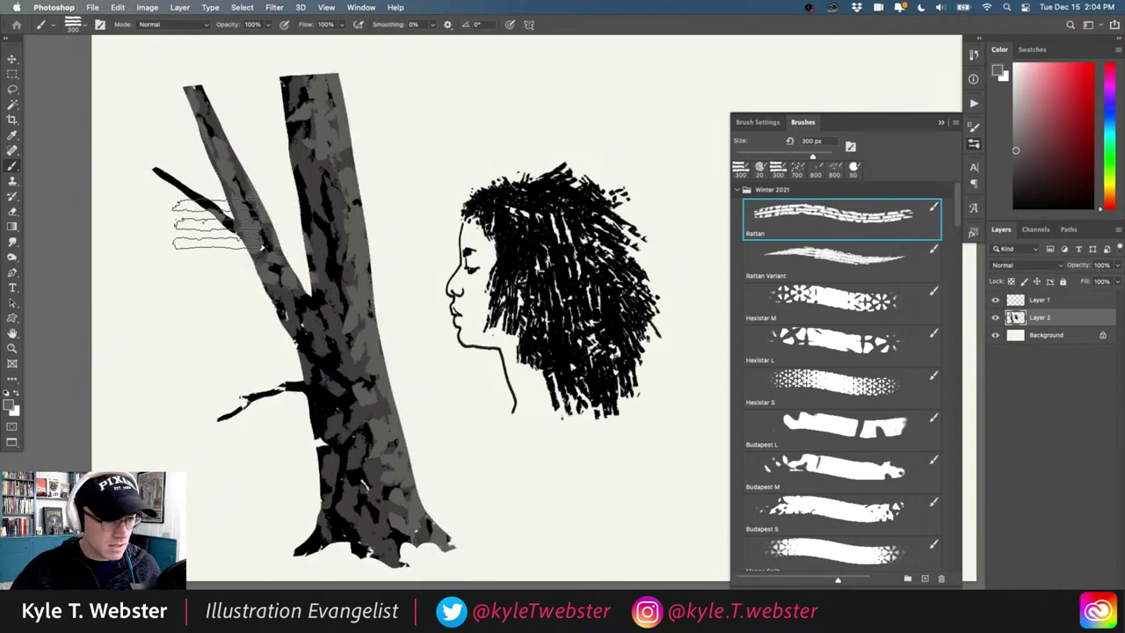
{"action": "scroll", "coordinate": [308, 338], "scroll_direction": "right", "scroll_amount": 2}
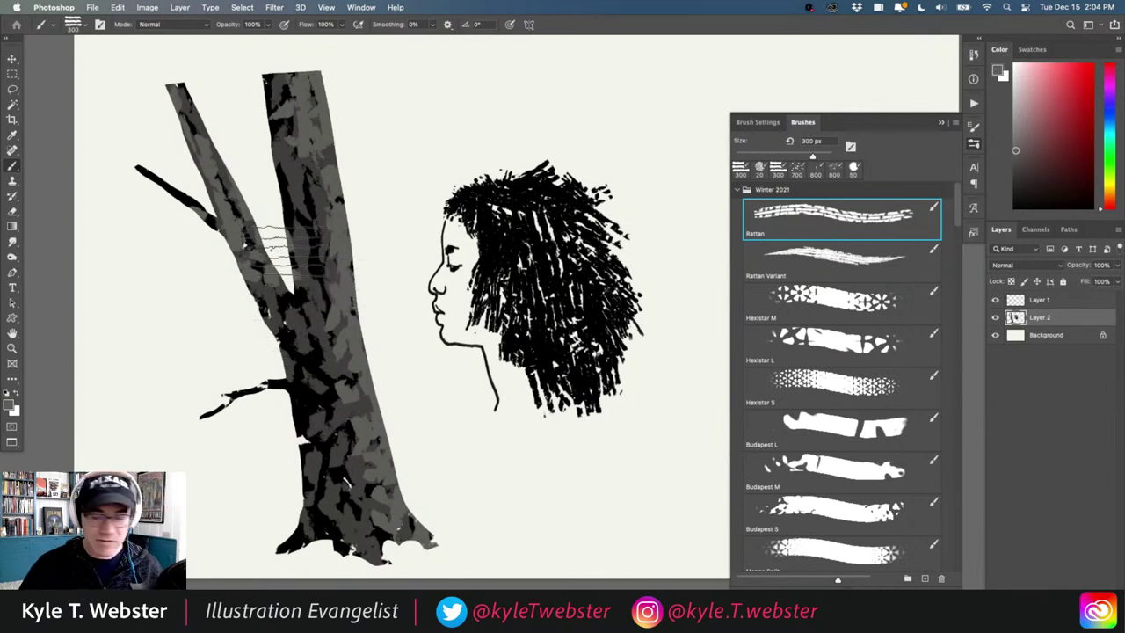
Step: Return the foreground color to black and paint a dense block of overlapping Rattan strokes to the right of the portrait
{"action": "left_click_drag", "start_coordinate": [236, 408], "coordinate": [207, 446]}
{"action": "left_click", "coordinate": [238, 386], "text": "super"}
{"action": "scroll", "coordinate": [208, 448], "scroll_direction": "down", "scroll_amount": 5}
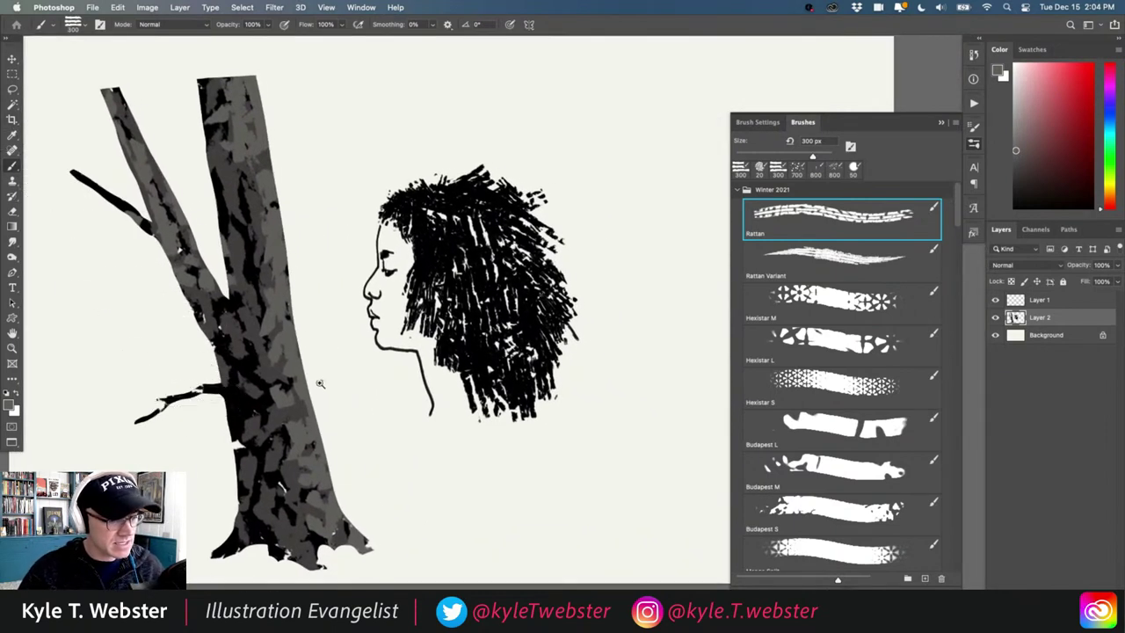
{"action": "left_click_drag", "start_coordinate": [322, 385], "coordinate": [187, 376]}
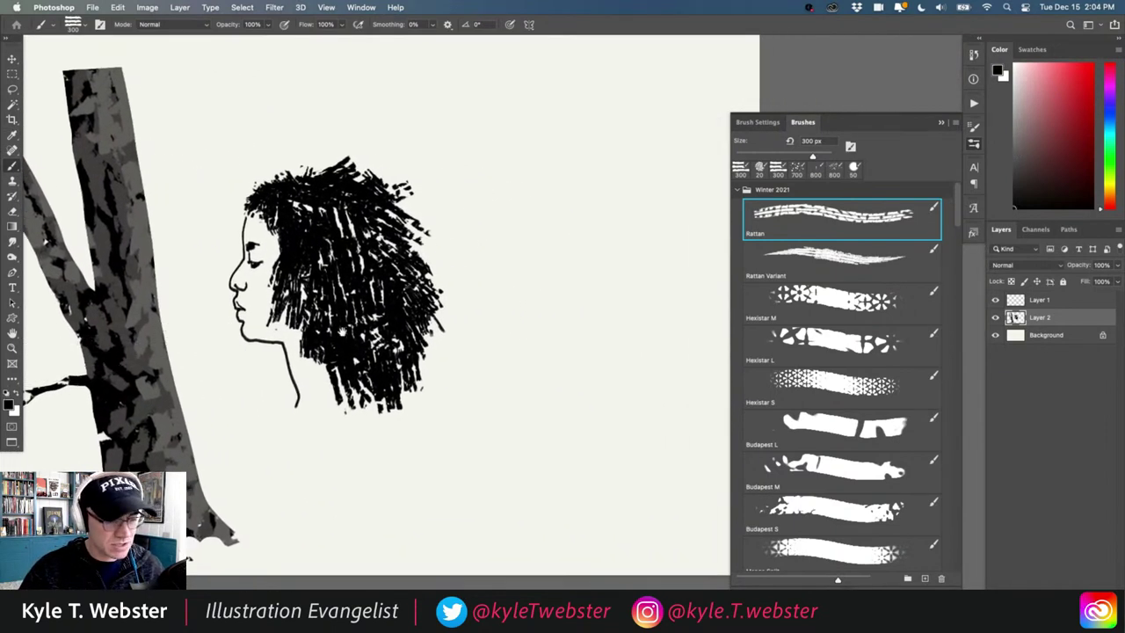
{"action": "scroll", "coordinate": [341, 330], "scroll_direction": "right", "scroll_amount": 3}
{"action": "mouse_move", "coordinate": [597, 253]}
{"action": "left_mouse_down"}
{"action": "mouse_move", "coordinate": [549, 255]}
{"action": "mouse_move", "coordinate": [586, 359]}
{"action": "mouse_move", "coordinate": [548, 453]}
{"action": "mouse_move", "coordinate": [471, 334]}
{"action": "mouse_move", "coordinate": [492, 237]}
{"action": "mouse_move", "coordinate": [466, 250]}
{"action": "mouse_move", "coordinate": [497, 154]}
{"action": "mouse_move", "coordinate": [465, 188]}
{"action": "mouse_move", "coordinate": [414, 176]}
{"action": "mouse_move", "coordinate": [492, 374]}
{"action": "mouse_move", "coordinate": [414, 471]}
{"action": "mouse_move", "coordinate": [422, 382]}
{"action": "mouse_move", "coordinate": [402, 238]}
{"action": "mouse_move", "coordinate": [369, 185]}
{"action": "left_mouse_up"}
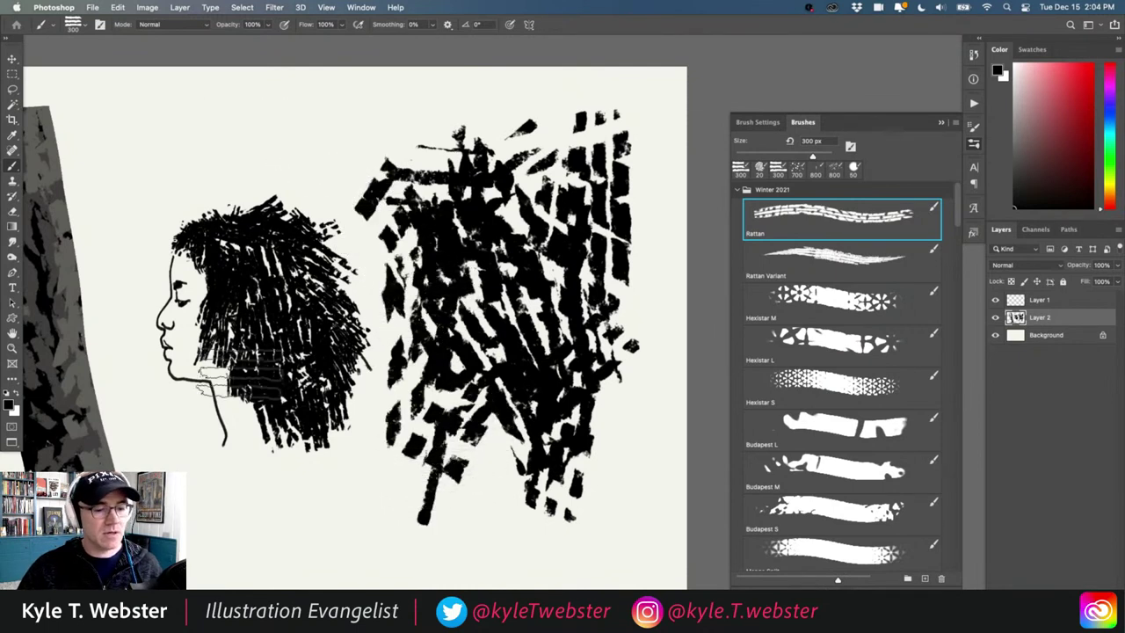
Step: Extend the black Rattan strokes below the block and leftward along the lower part of the canvas beneath the portrait
{"action": "left_click_drag", "start_coordinate": [240, 381], "coordinate": [218, 308]}
{"action": "left_click_drag", "start_coordinate": [474, 479], "coordinate": [562, 449]}
{"action": "left_click_drag", "start_coordinate": [496, 432], "coordinate": [431, 406]}
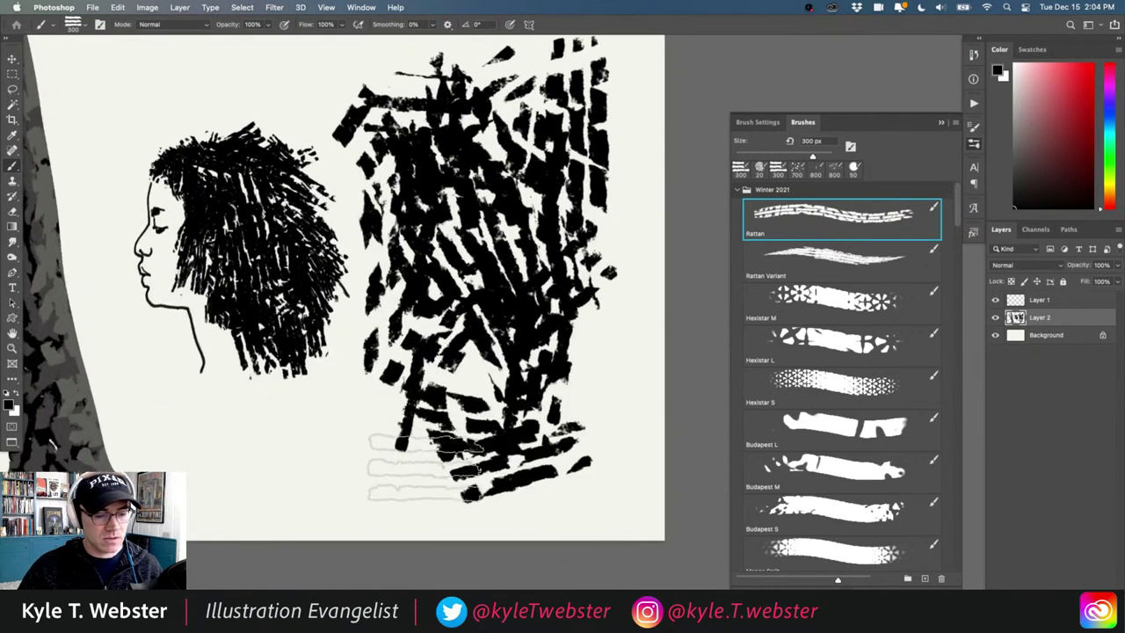
{"action": "mouse_move", "coordinate": [413, 466]}
{"action": "left_mouse_down"}
{"action": "mouse_move", "coordinate": [378, 450]}
{"action": "mouse_move", "coordinate": [372, 467]}
{"action": "mouse_move", "coordinate": [321, 472]}
{"action": "mouse_move", "coordinate": [297, 443]}
{"action": "mouse_move", "coordinate": [310, 485]}
{"action": "mouse_move", "coordinate": [264, 466]}
{"action": "left_mouse_up"}
{"action": "left_click_drag", "start_coordinate": [242, 413], "coordinate": [274, 428]}
{"action": "left_click_drag", "start_coordinate": [257, 345], "coordinate": [290, 400]}
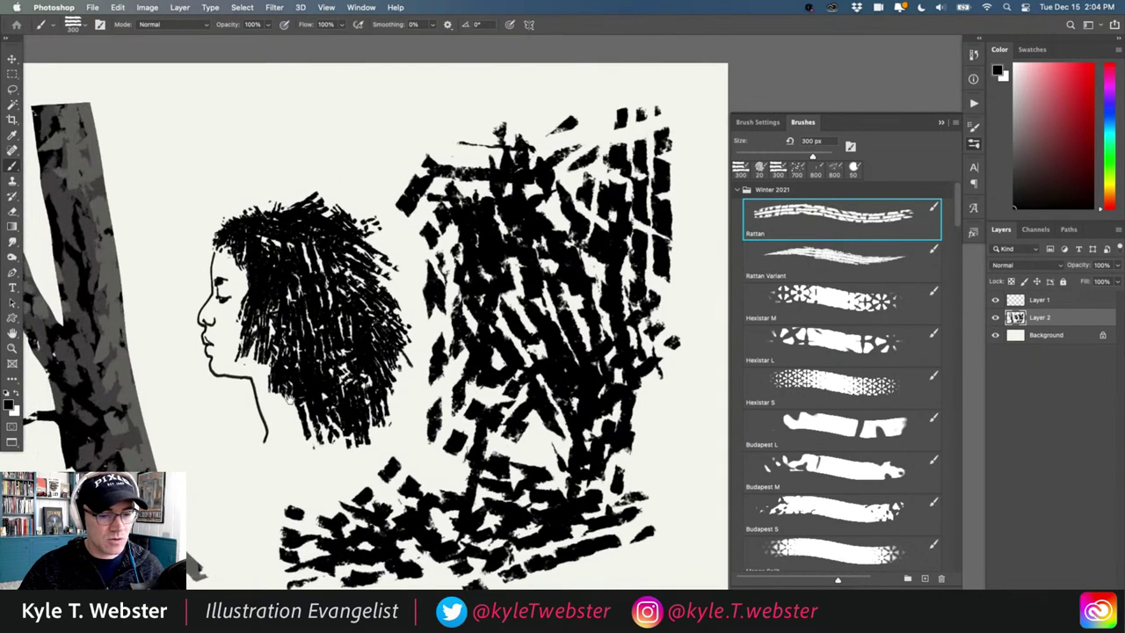
Step: Hide Layer 2 and paint a row of separate vertical Rattan strokes on Layer 1
{"action": "left_click", "coordinate": [996, 317]}
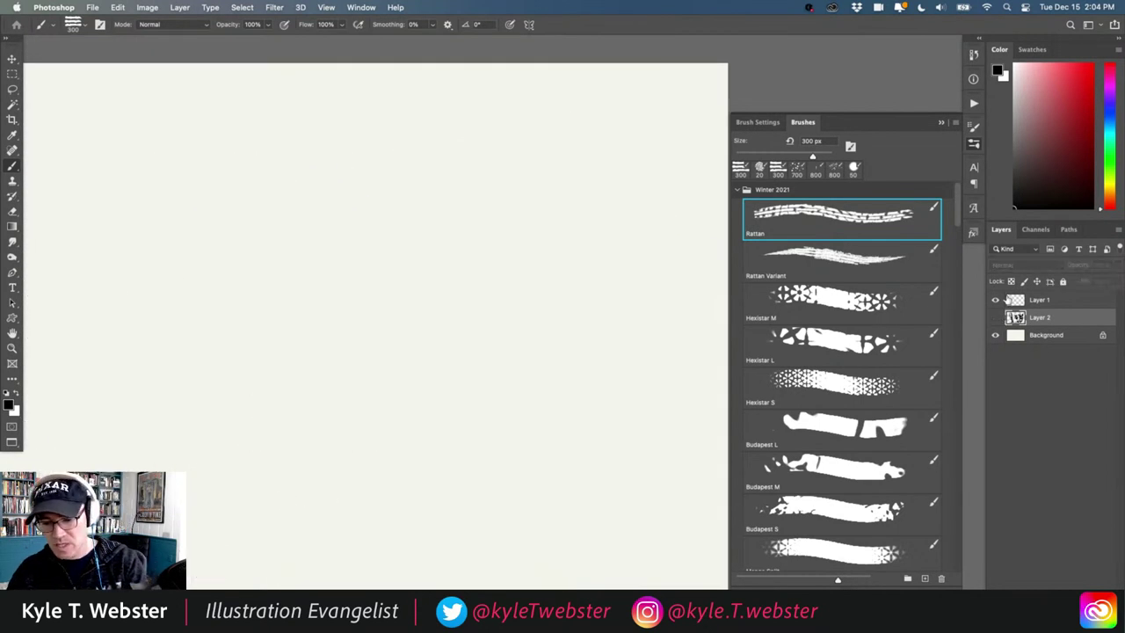
{"action": "left_click", "coordinate": [1008, 300]}
{"action": "mouse_move", "coordinate": [377, 343]}
{"action": "left_mouse_down"}
{"action": "mouse_move", "coordinate": [390, 358]}
{"action": "mouse_move", "coordinate": [533, 346]}
{"action": "left_mouse_up"}
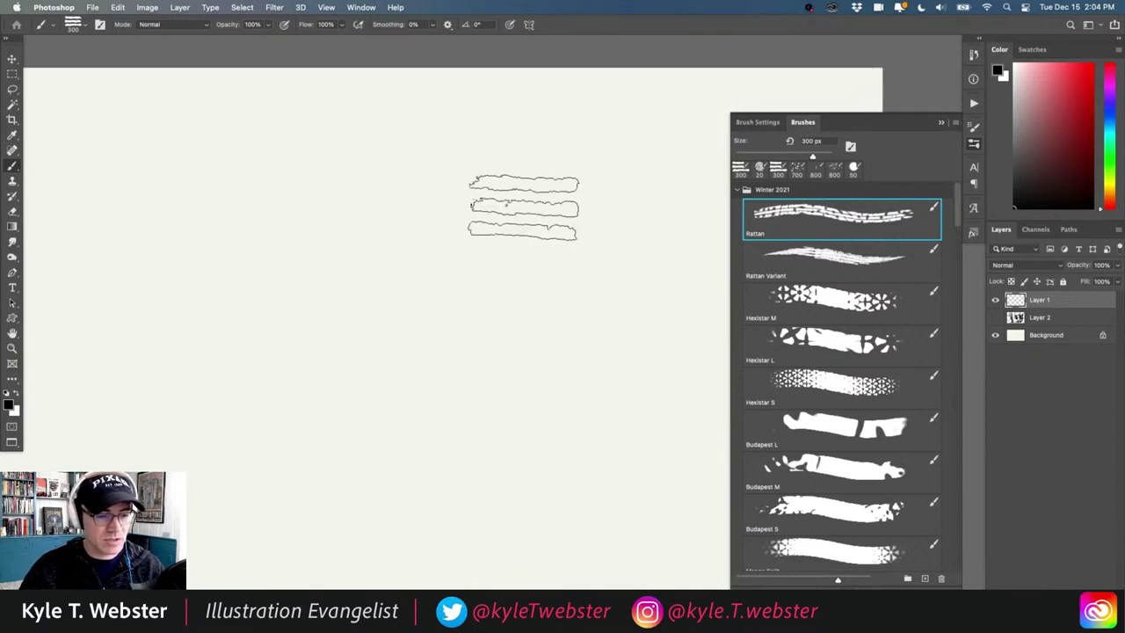
{"action": "left_click_drag", "start_coordinate": [535, 158], "coordinate": [539, 400]}
{"action": "left_click_drag", "start_coordinate": [439, 128], "coordinate": [443, 435]}
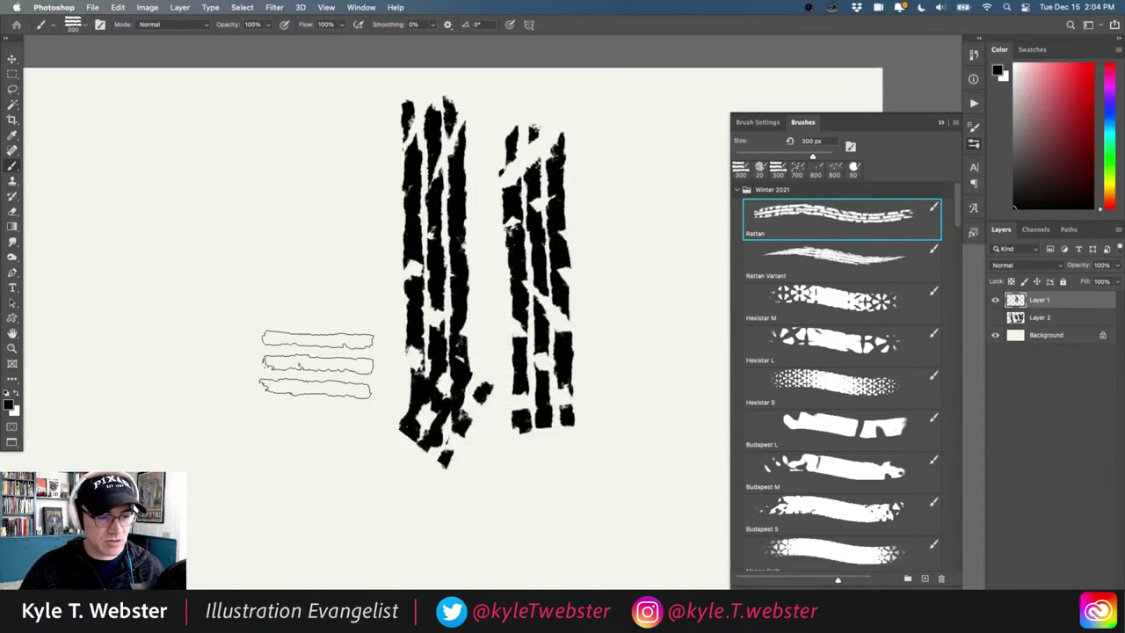
{"action": "left_click_drag", "start_coordinate": [326, 379], "coordinate": [313, 179]}
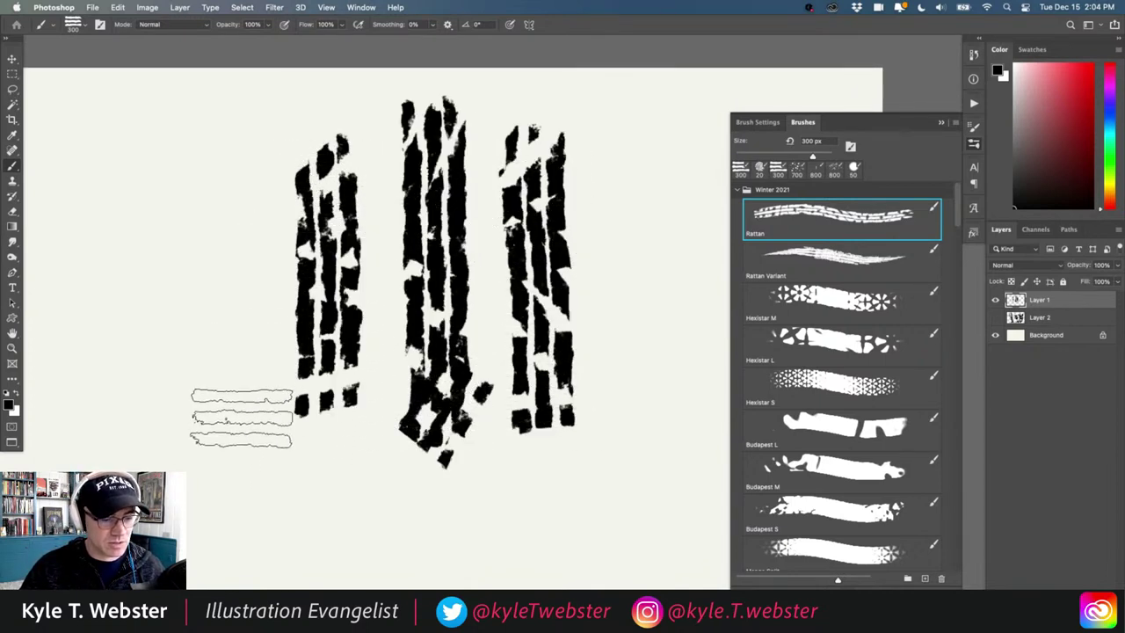
{"action": "mouse_move", "coordinate": [239, 444]}
{"action": "left_mouse_down"}
{"action": "mouse_move", "coordinate": [246, 185]}
{"action": "mouse_move", "coordinate": [167, 343]}
{"action": "left_mouse_up"}
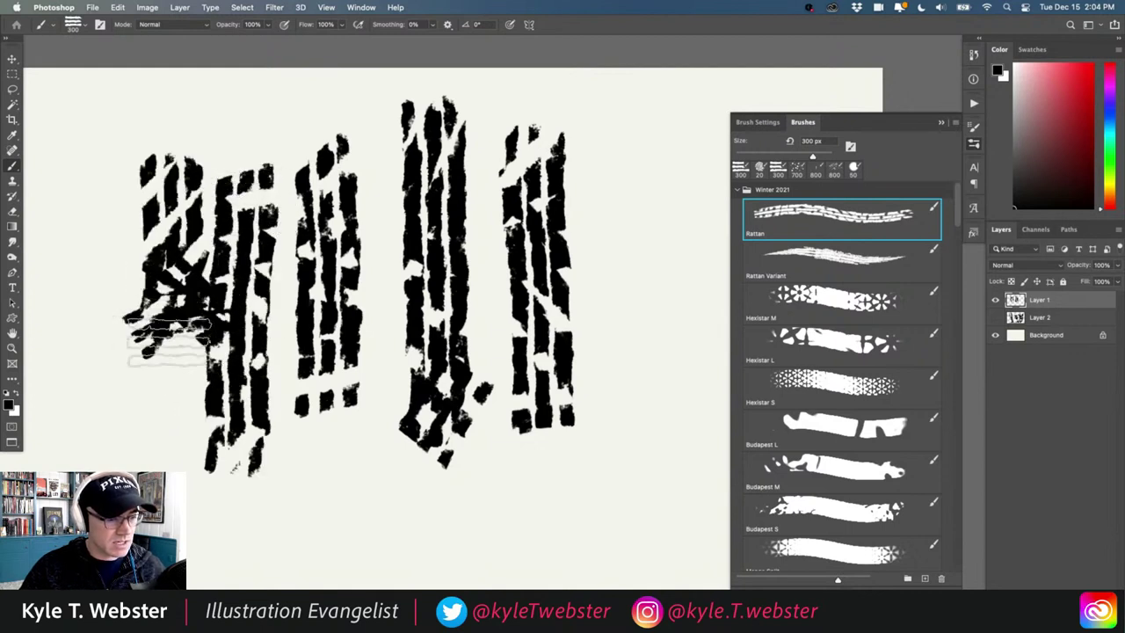
Step: Build up dense crosshatched Rattan strokes on the right of the canvas and a broad patch along its lower edge
{"action": "scroll", "coordinate": [352, 451], "scroll_direction": "right", "scroll_amount": 5}
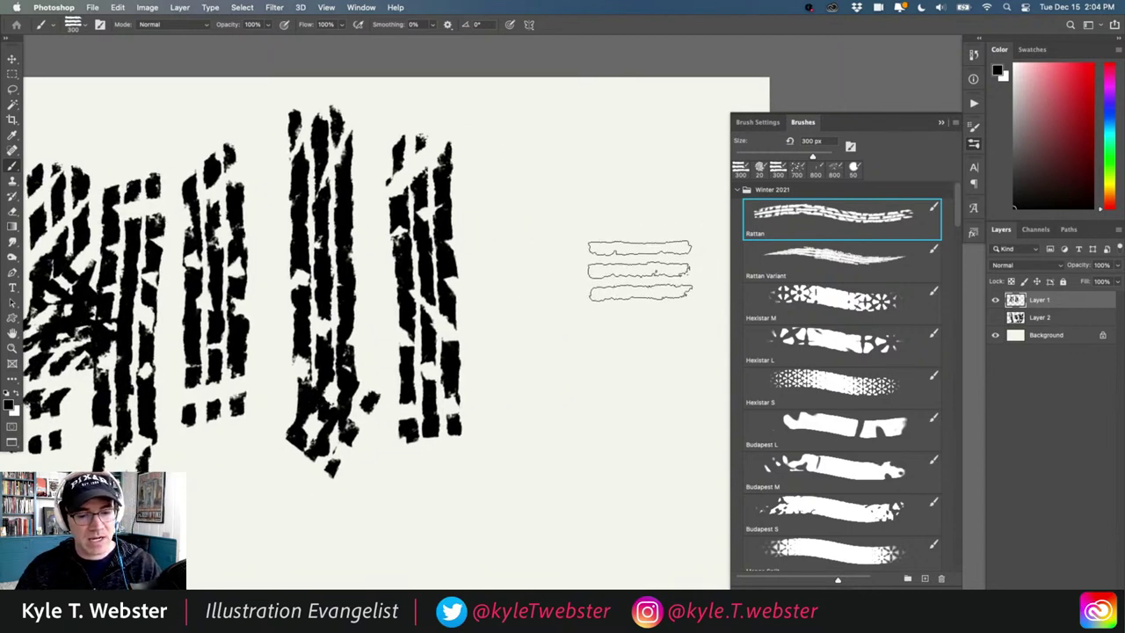
{"action": "mouse_move", "coordinate": [639, 271]}
{"action": "left_mouse_down"}
{"action": "mouse_move", "coordinate": [641, 201]}
{"action": "mouse_move", "coordinate": [583, 181]}
{"action": "mouse_move", "coordinate": [598, 184]}
{"action": "mouse_move", "coordinate": [572, 427]}
{"action": "mouse_move", "coordinate": [475, 198]}
{"action": "mouse_move", "coordinate": [598, 404]}
{"action": "mouse_move", "coordinate": [659, 292]}
{"action": "mouse_move", "coordinate": [562, 189]}
{"action": "mouse_move", "coordinate": [554, 360]}
{"action": "mouse_move", "coordinate": [514, 378]}
{"action": "mouse_move", "coordinate": [484, 270]}
{"action": "mouse_move", "coordinate": [524, 178]}
{"action": "mouse_move", "coordinate": [497, 141]}
{"action": "left_mouse_up"}
{"action": "mouse_move", "coordinate": [618, 470]}
{"action": "left_mouse_down"}
{"action": "mouse_move", "coordinate": [466, 422]}
{"action": "mouse_move", "coordinate": [501, 369]}
{"action": "mouse_move", "coordinate": [431, 400]}
{"action": "mouse_move", "coordinate": [562, 387]}
{"action": "mouse_move", "coordinate": [576, 255]}
{"action": "mouse_move", "coordinate": [550, 224]}
{"action": "mouse_move", "coordinate": [562, 176]}
{"action": "mouse_move", "coordinate": [492, 88]}
{"action": "left_mouse_up"}
{"action": "left_click_drag", "start_coordinate": [445, 249], "coordinate": [469, 282]}
{"action": "mouse_move", "coordinate": [555, 159]}
{"action": "left_mouse_down"}
{"action": "mouse_move", "coordinate": [568, 93]}
{"action": "mouse_move", "coordinate": [604, 145]}
{"action": "mouse_move", "coordinate": [602, 88]}
{"action": "mouse_move", "coordinate": [474, 90]}
{"action": "mouse_move", "coordinate": [472, 136]}
{"action": "mouse_move", "coordinate": [417, 91]}
{"action": "mouse_move", "coordinate": [378, 149]}
{"action": "mouse_move", "coordinate": [369, 90]}
{"action": "mouse_move", "coordinate": [337, 154]}
{"action": "mouse_move", "coordinate": [341, 137]}
{"action": "mouse_move", "coordinate": [306, 96]}
{"action": "mouse_move", "coordinate": [274, 149]}
{"action": "mouse_move", "coordinate": [266, 222]}
{"action": "mouse_move", "coordinate": [297, 332]}
{"action": "mouse_move", "coordinate": [382, 356]}
{"action": "mouse_move", "coordinate": [380, 449]}
{"action": "mouse_move", "coordinate": [404, 431]}
{"action": "left_mouse_up"}
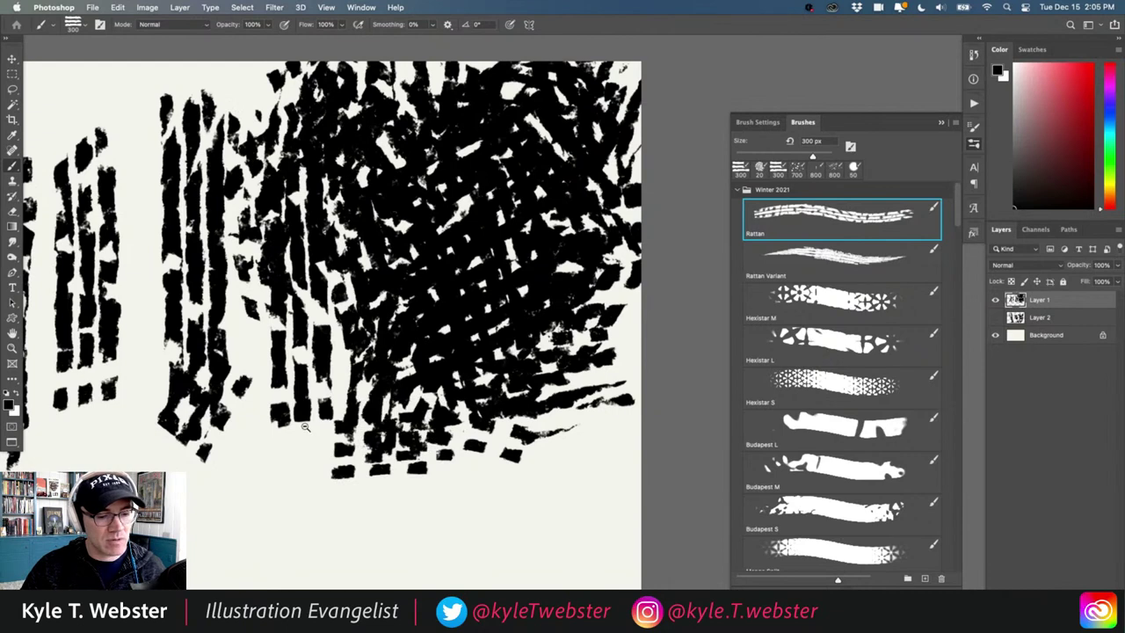
{"action": "left_click", "coordinate": [306, 427], "text": "alt"}
{"action": "left_click_drag", "start_coordinate": [264, 435], "coordinate": [391, 366]}
{"action": "mouse_move", "coordinate": [396, 439]}
{"action": "left_mouse_down"}
{"action": "mouse_move", "coordinate": [357, 468]}
{"action": "mouse_move", "coordinate": [328, 449]}
{"action": "mouse_move", "coordinate": [189, 439]}
{"action": "mouse_move", "coordinate": [79, 415]}
{"action": "mouse_move", "coordinate": [237, 461]}
{"action": "mouse_move", "coordinate": [351, 356]}
{"action": "mouse_move", "coordinate": [409, 464]}
{"action": "mouse_move", "coordinate": [479, 470]}
{"action": "mouse_move", "coordinate": [512, 452]}
{"action": "left_mouse_up"}
Step: Select the whole canvas, delete all Rattan test strokes from Layer 1 and deselect
{"action": "key", "text": "super+a"}
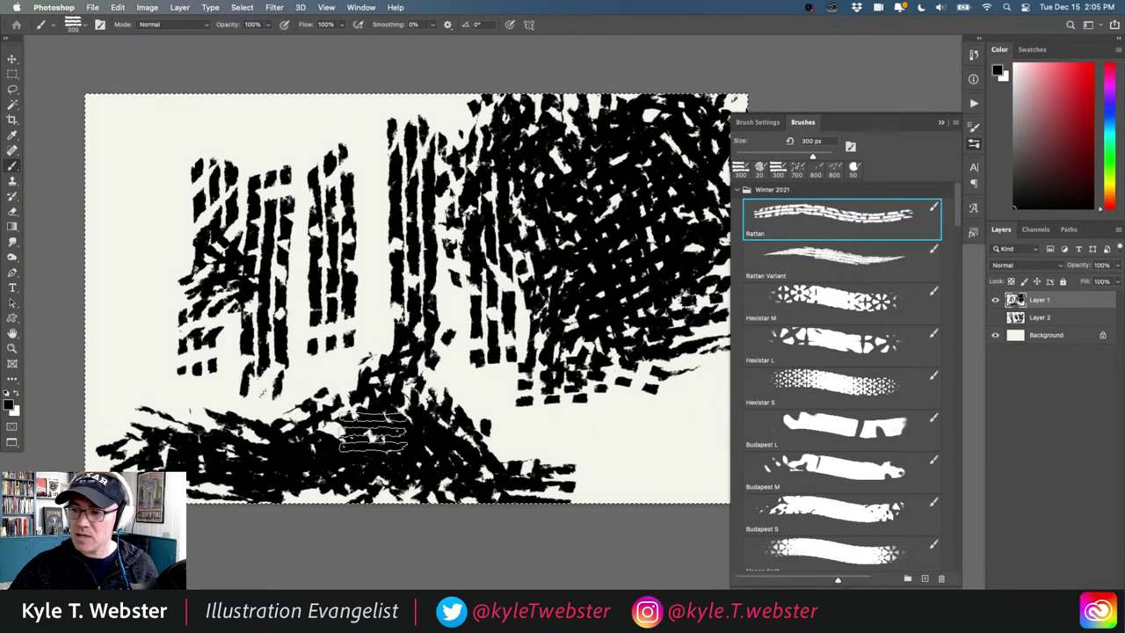
{"action": "key", "text": "BackSpace"}
{"action": "key", "text": "super+d"}
Step: Switch to the Rattan Variant brush and paint a few crossing strokes near the middle of the canvas
{"action": "key", "text": "period"}
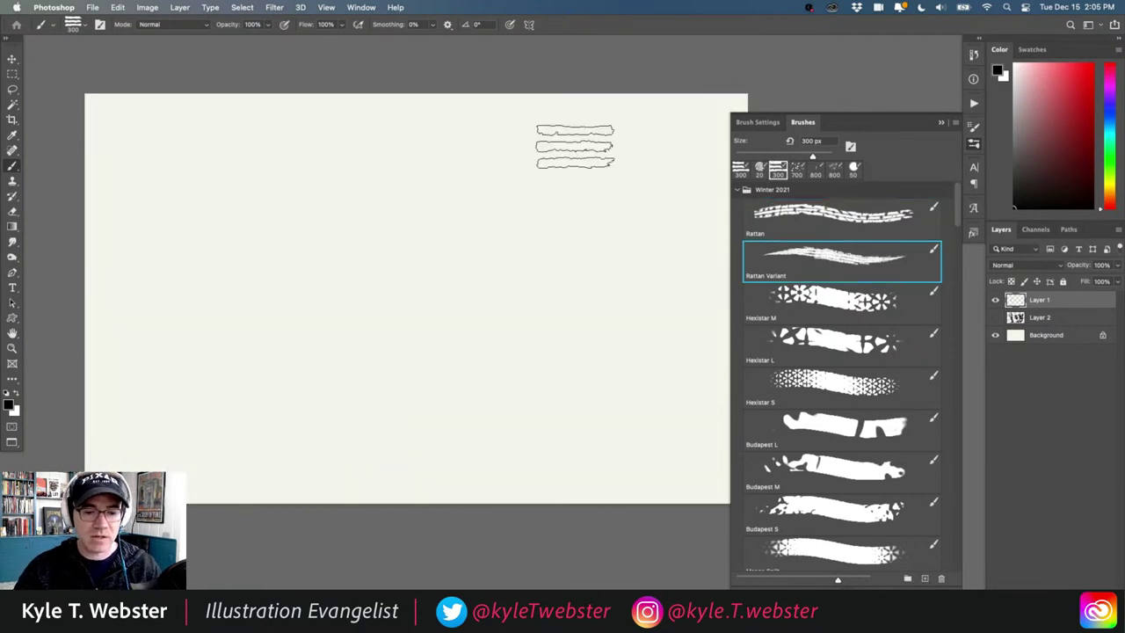
{"action": "mouse_move", "coordinate": [451, 213]}
{"action": "left_mouse_down"}
{"action": "mouse_move", "coordinate": [396, 321]}
{"action": "mouse_move", "coordinate": [428, 220]}
{"action": "mouse_move", "coordinate": [376, 324]}
{"action": "mouse_move", "coordinate": [414, 209]}
{"action": "mouse_move", "coordinate": [386, 264]}
{"action": "mouse_move", "coordinate": [374, 230]}
{"action": "left_mouse_up"}
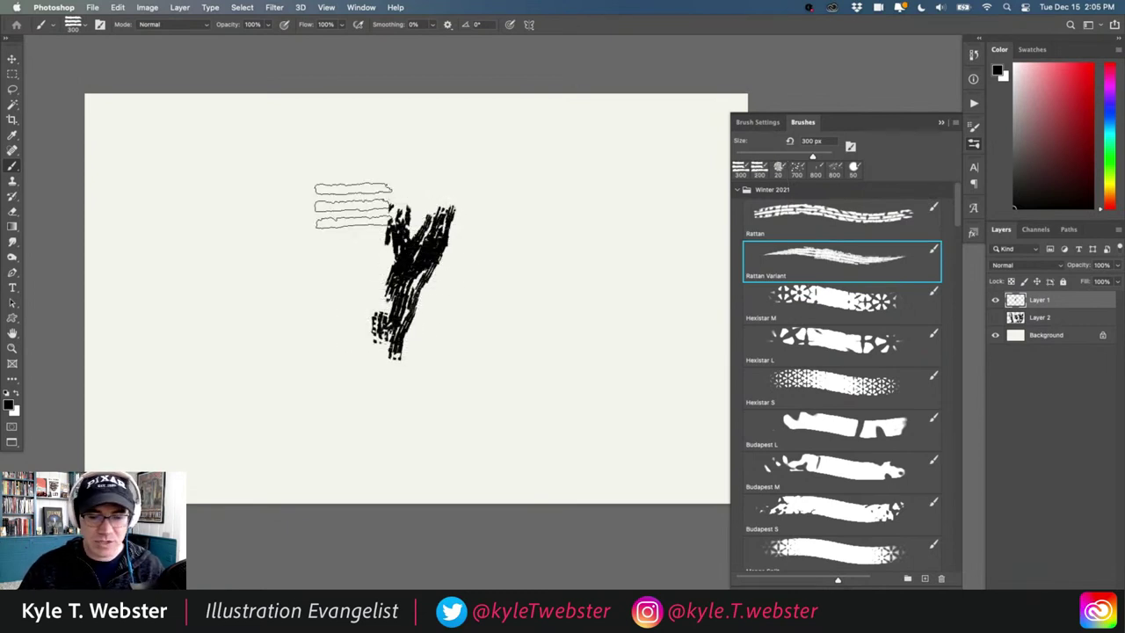
Step: Show Layer 2 in place of Layer 1 to compare the Rattan marks, and switch the visibility back to Layer 1
{"action": "left_click", "coordinate": [995, 300]}
{"action": "left_click", "coordinate": [995, 318]}
{"action": "key", "text": "super+="}
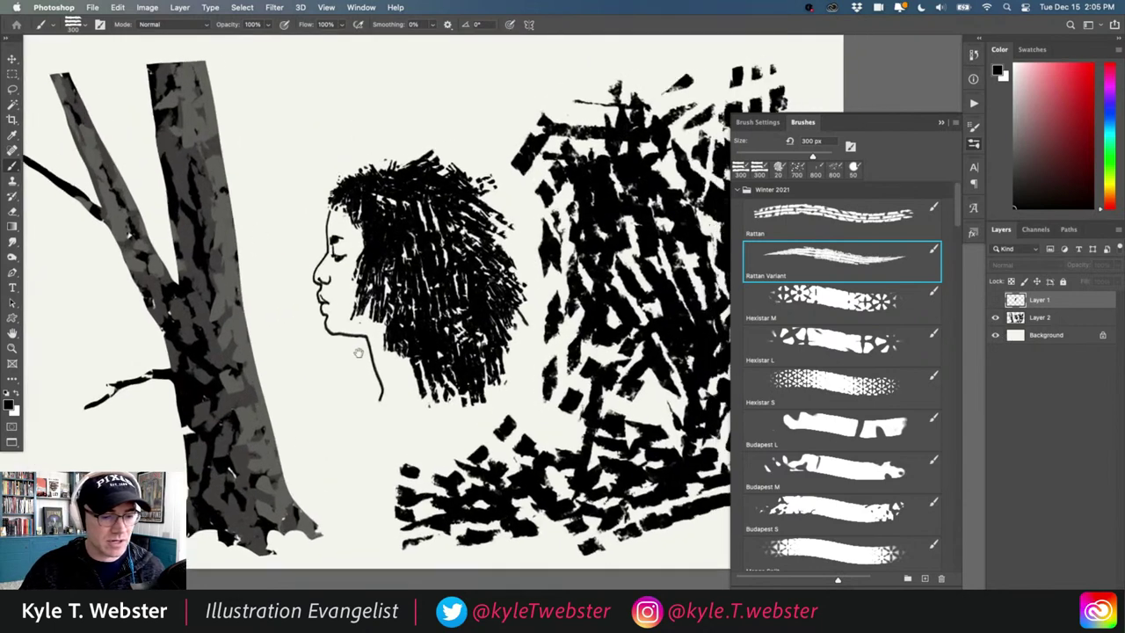
{"action": "left_click", "coordinate": [995, 317]}
{"action": "left_click", "coordinate": [994, 299]}
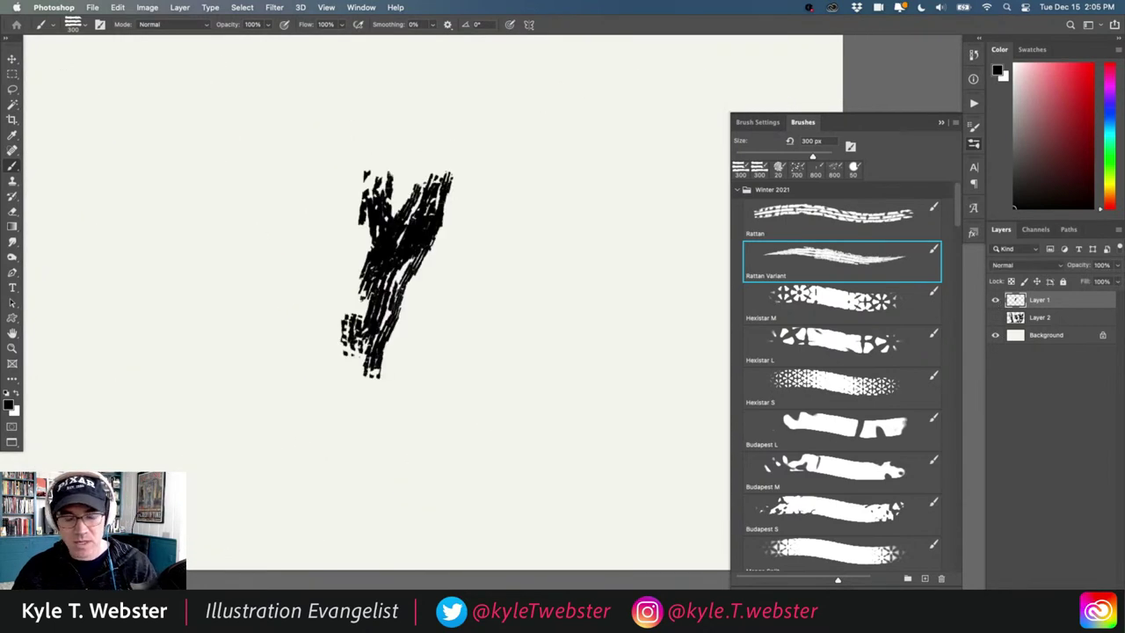
Step: Add more angled Rattan Variant strokes to the right of the first mark and make room on the canvas's left side
{"action": "left_click_drag", "start_coordinate": [480, 322], "coordinate": [472, 203]}
{"action": "left_click_drag", "start_coordinate": [324, 338], "coordinate": [389, 333]}
{"action": "left_click_drag", "start_coordinate": [285, 329], "coordinate": [343, 321]}
Step: Reduce the Rattan Variant brush to 100 px and draw a face outline with nose, eyes, eyebrows and mouth
{"action": "key", "text": "bracketleft"}
{"action": "key", "text": "bracketleft"}
{"action": "key", "text": "bracketleft"}
{"action": "key", "text": "bracketleft"}
{"action": "key", "text": "bracketleft"}
{"action": "key", "text": "bracketleft"}
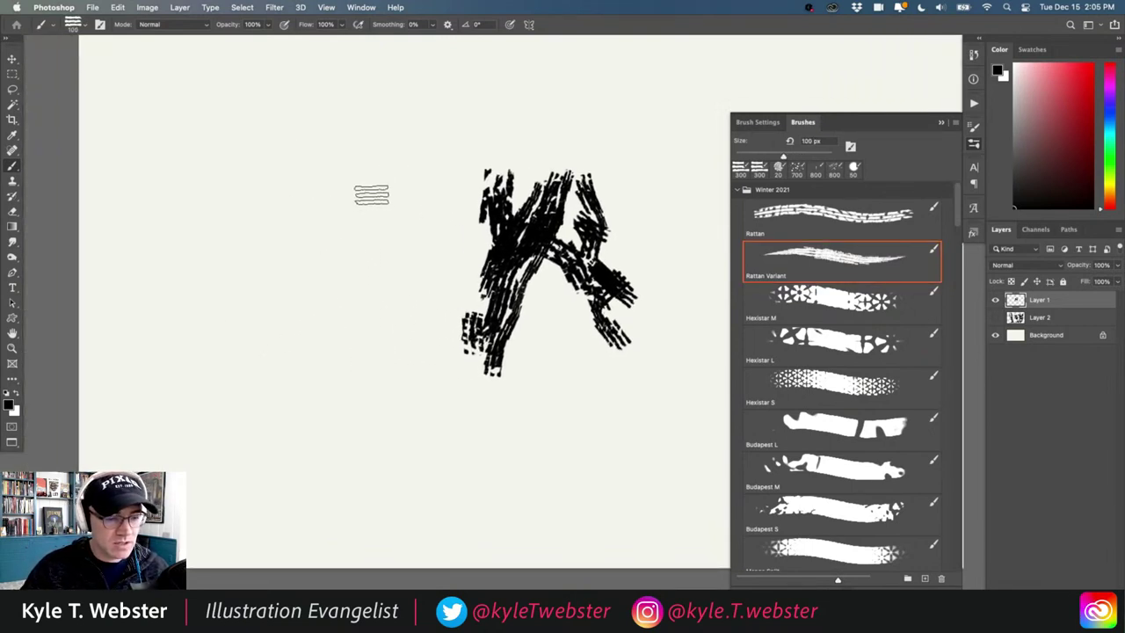
{"action": "mouse_move", "coordinate": [381, 175]}
{"action": "left_mouse_down"}
{"action": "mouse_move", "coordinate": [311, 163]}
{"action": "mouse_move", "coordinate": [282, 187]}
{"action": "mouse_move", "coordinate": [270, 228]}
{"action": "mouse_move", "coordinate": [273, 269]}
{"action": "mouse_move", "coordinate": [299, 313]}
{"action": "mouse_move", "coordinate": [339, 324]}
{"action": "mouse_move", "coordinate": [387, 294]}
{"action": "mouse_move", "coordinate": [401, 221]}
{"action": "mouse_move", "coordinate": [379, 172]}
{"action": "mouse_move", "coordinate": [391, 186]}
{"action": "mouse_move", "coordinate": [335, 163]}
{"action": "mouse_move", "coordinate": [303, 167]}
{"action": "mouse_move", "coordinate": [276, 195]}
{"action": "mouse_move", "coordinate": [272, 243]}
{"action": "left_mouse_up"}
{"action": "mouse_move", "coordinate": [340, 226]}
{"action": "left_mouse_down"}
{"action": "mouse_move", "coordinate": [345, 261]}
{"action": "mouse_move", "coordinate": [322, 262]}
{"action": "mouse_move", "coordinate": [341, 214]}
{"action": "mouse_move", "coordinate": [369, 221]}
{"action": "left_mouse_up"}
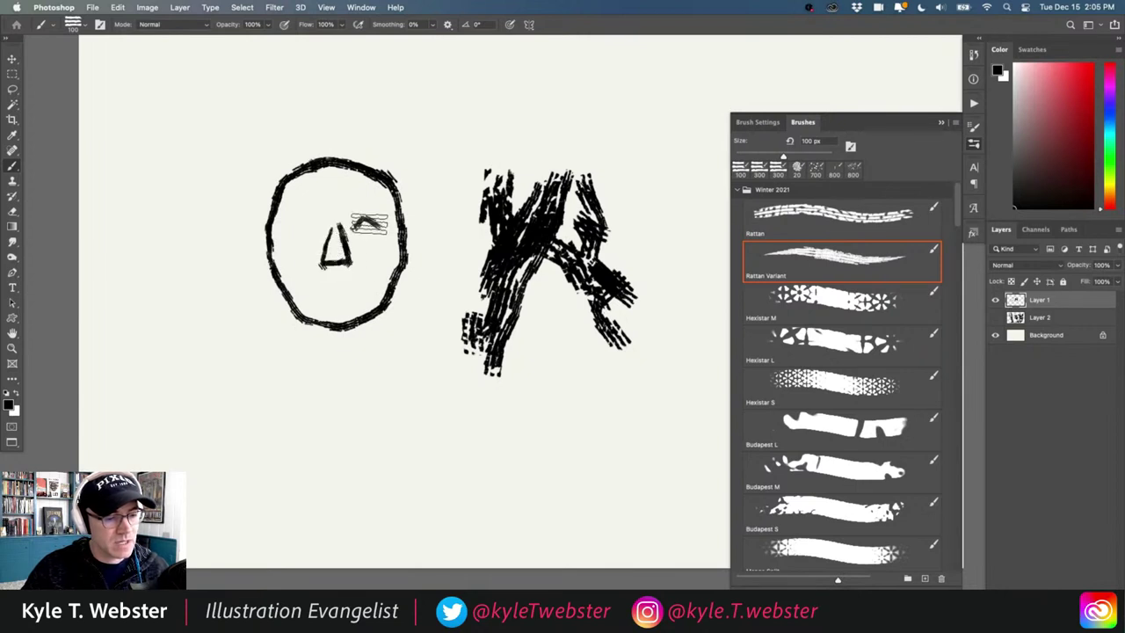
{"action": "left_click_drag", "start_coordinate": [294, 229], "coordinate": [307, 226]}
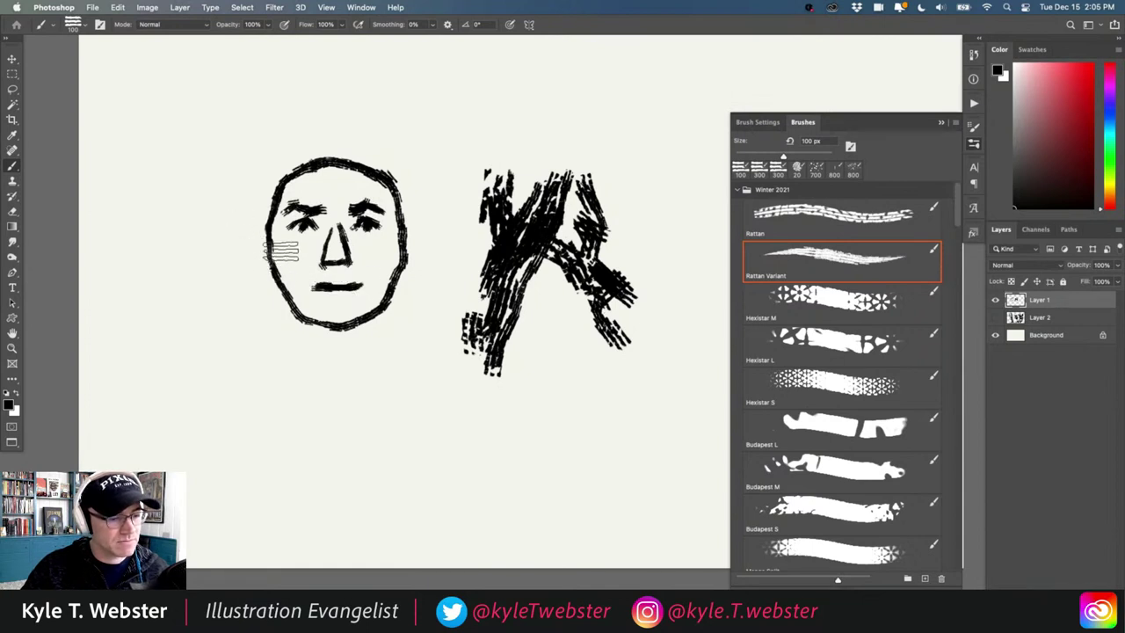
Step: Draw both ears on the face and paint short textured black hair around the top of the head
{"action": "left_click_drag", "start_coordinate": [253, 233], "coordinate": [265, 267]}
{"action": "left_click_drag", "start_coordinate": [405, 233], "coordinate": [409, 262]}
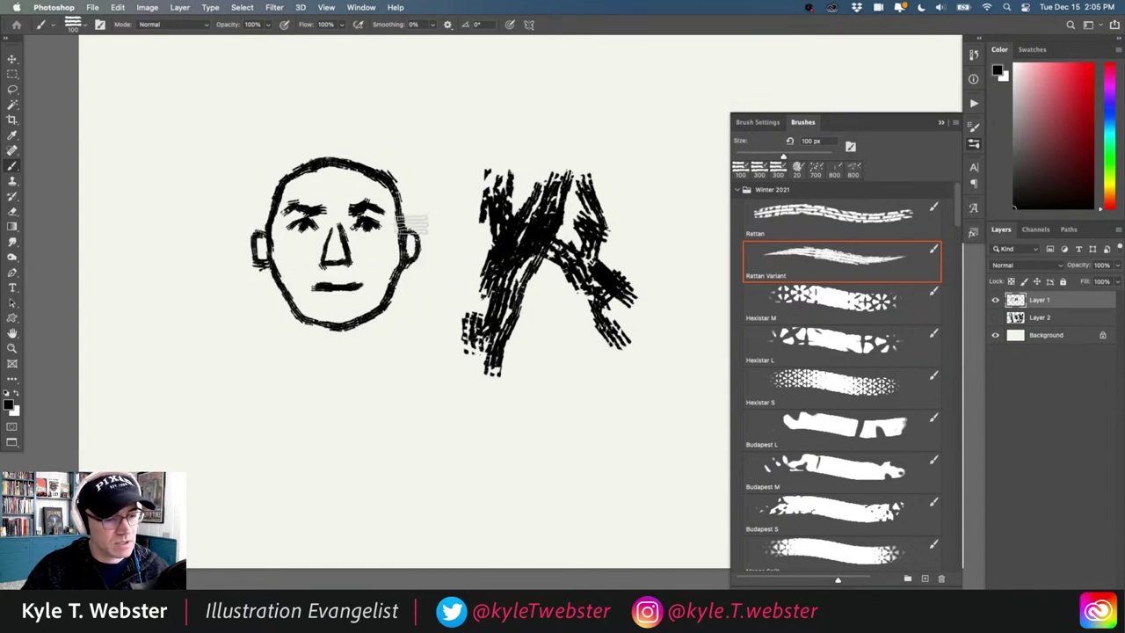
{"action": "mouse_move", "coordinate": [379, 167]}
{"action": "left_mouse_down"}
{"action": "mouse_move", "coordinate": [341, 160]}
{"action": "mouse_move", "coordinate": [343, 174]}
{"action": "mouse_move", "coordinate": [319, 152]}
{"action": "mouse_move", "coordinate": [299, 162]}
{"action": "mouse_move", "coordinate": [319, 141]}
{"action": "mouse_move", "coordinate": [309, 135]}
{"action": "mouse_move", "coordinate": [342, 148]}
{"action": "mouse_move", "coordinate": [321, 171]}
{"action": "mouse_move", "coordinate": [339, 176]}
{"action": "mouse_move", "coordinate": [295, 153]}
{"action": "mouse_move", "coordinate": [294, 173]}
{"action": "mouse_move", "coordinate": [283, 167]}
{"action": "mouse_move", "coordinate": [260, 212]}
{"action": "mouse_move", "coordinate": [271, 174]}
{"action": "mouse_move", "coordinate": [306, 154]}
{"action": "mouse_move", "coordinate": [362, 150]}
{"action": "mouse_move", "coordinate": [394, 176]}
{"action": "mouse_move", "coordinate": [404, 207]}
{"action": "mouse_move", "coordinate": [360, 145]}
{"action": "mouse_move", "coordinate": [333, 163]}
{"action": "left_mouse_up"}
Step: Enlarge the brush to 200 px and paint a solid black turtleneck and shoulders below the face
{"action": "key", "text": "]"}
{"action": "key", "text": "]"}
{"action": "key", "text": "]"}
{"action": "key", "text": "]"}
{"action": "mouse_move", "coordinate": [373, 325]}
{"action": "left_mouse_down"}
{"action": "mouse_move", "coordinate": [303, 336]}
{"action": "mouse_move", "coordinate": [345, 349]}
{"action": "mouse_move", "coordinate": [381, 340]}
{"action": "mouse_move", "coordinate": [376, 321]}
{"action": "mouse_move", "coordinate": [409, 361]}
{"action": "mouse_move", "coordinate": [349, 375]}
{"action": "mouse_move", "coordinate": [379, 369]}
{"action": "mouse_move", "coordinate": [350, 356]}
{"action": "mouse_move", "coordinate": [310, 365]}
{"action": "mouse_move", "coordinate": [300, 327]}
{"action": "mouse_move", "coordinate": [295, 349]}
{"action": "mouse_move", "coordinate": [272, 354]}
{"action": "mouse_move", "coordinate": [257, 383]}
{"action": "mouse_move", "coordinate": [315, 411]}
{"action": "mouse_move", "coordinate": [395, 347]}
{"action": "left_mouse_up"}
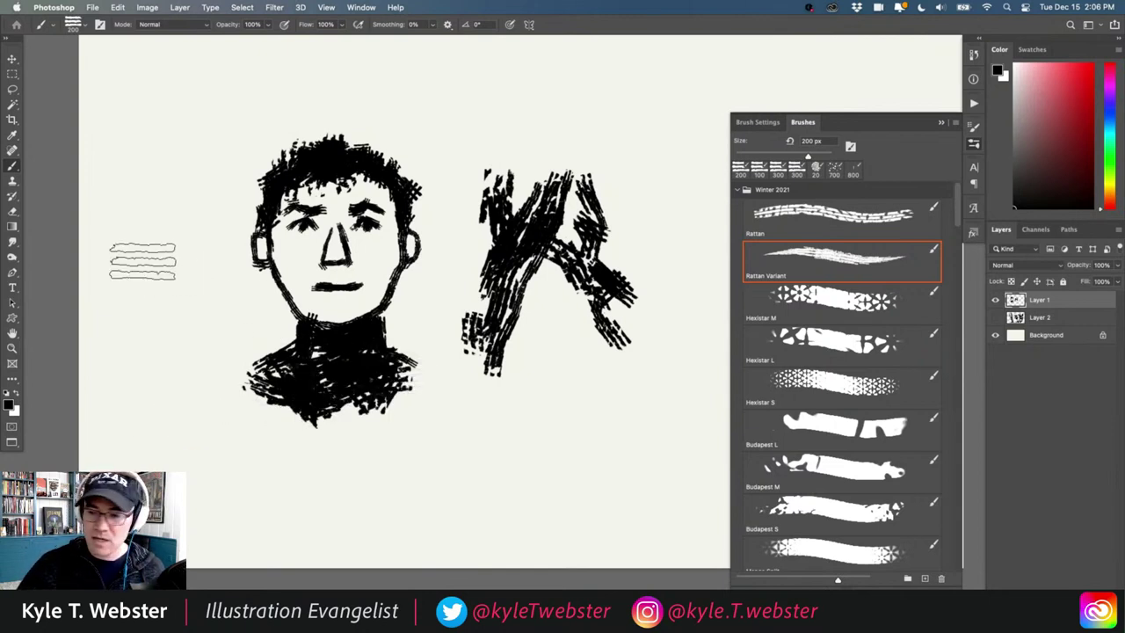
Step: Choose the Hexistar M brush and make room on the empty right part of the canvas
{"action": "left_click_drag", "start_coordinate": [464, 376], "coordinate": [276, 414]}
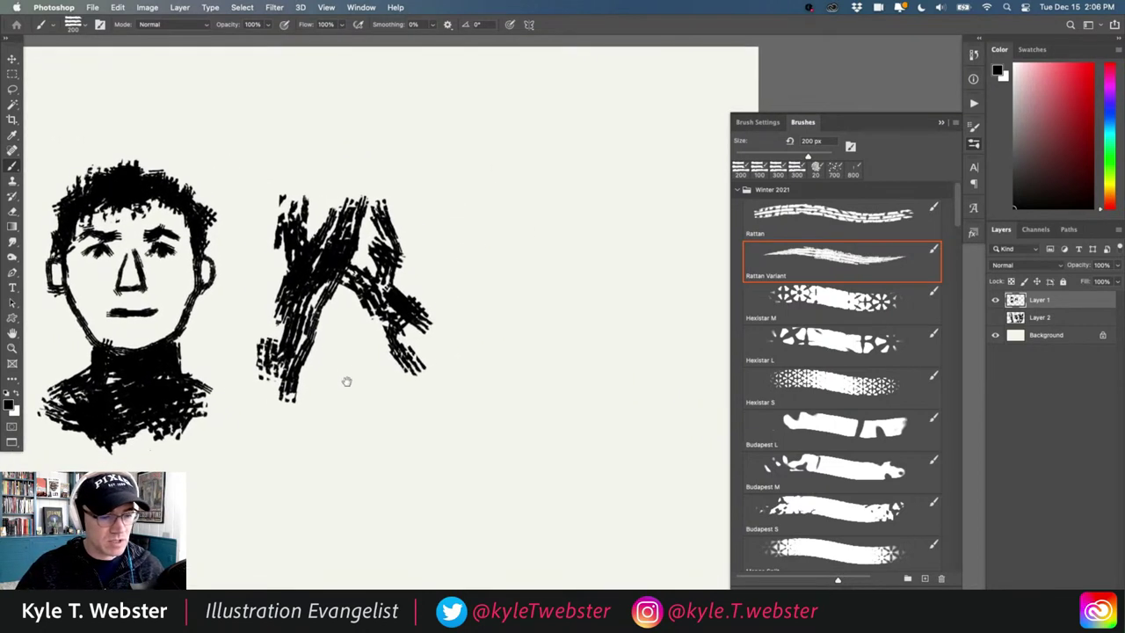
{"action": "left_click", "coordinate": [819, 299]}
{"action": "scroll", "coordinate": [472, 322], "scroll_direction": "right", "scroll_amount": 3}
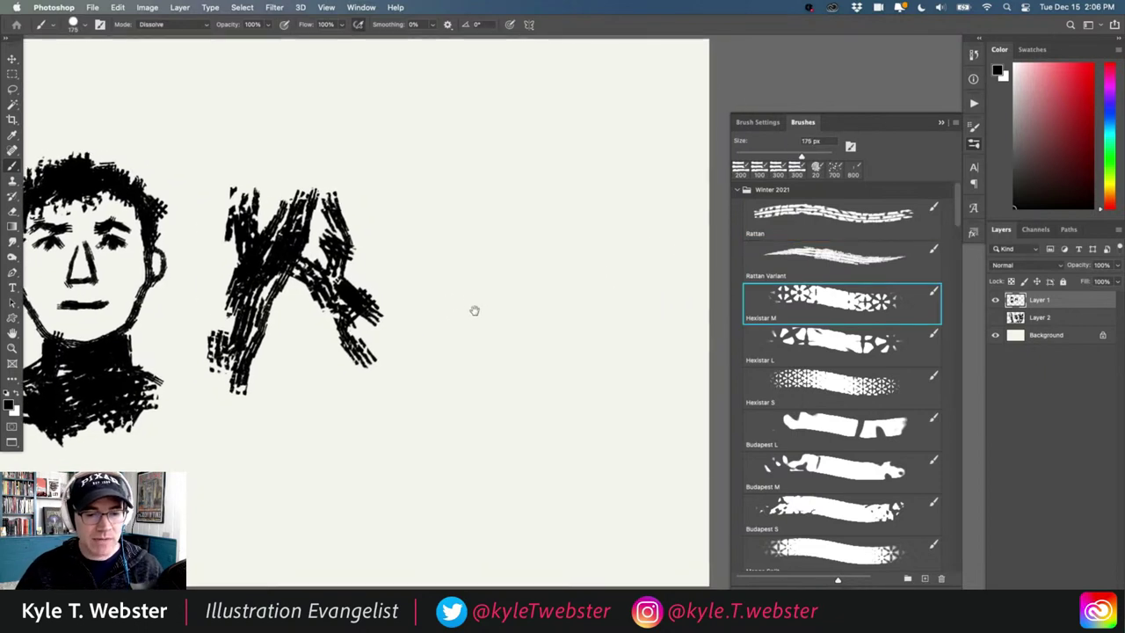
{"action": "scroll", "coordinate": [342, 245], "scroll_direction": "up", "scroll_amount": 1}
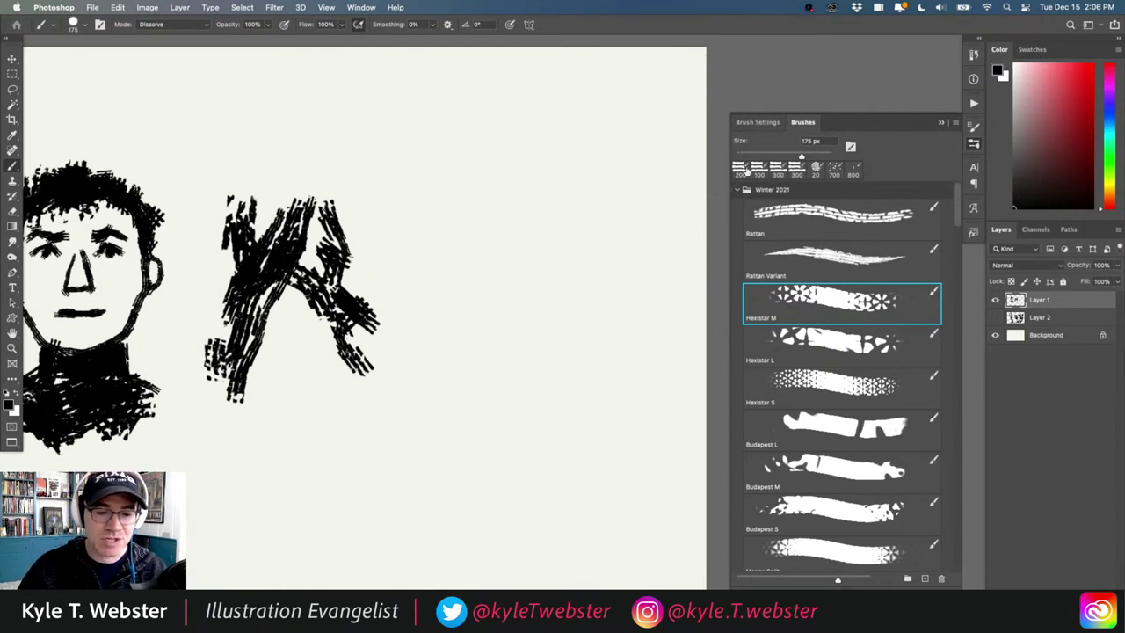
Step: Set the Hexistar M brush's texture scale to 11% and return to the brush list
{"action": "left_click", "coordinate": [755, 124]}
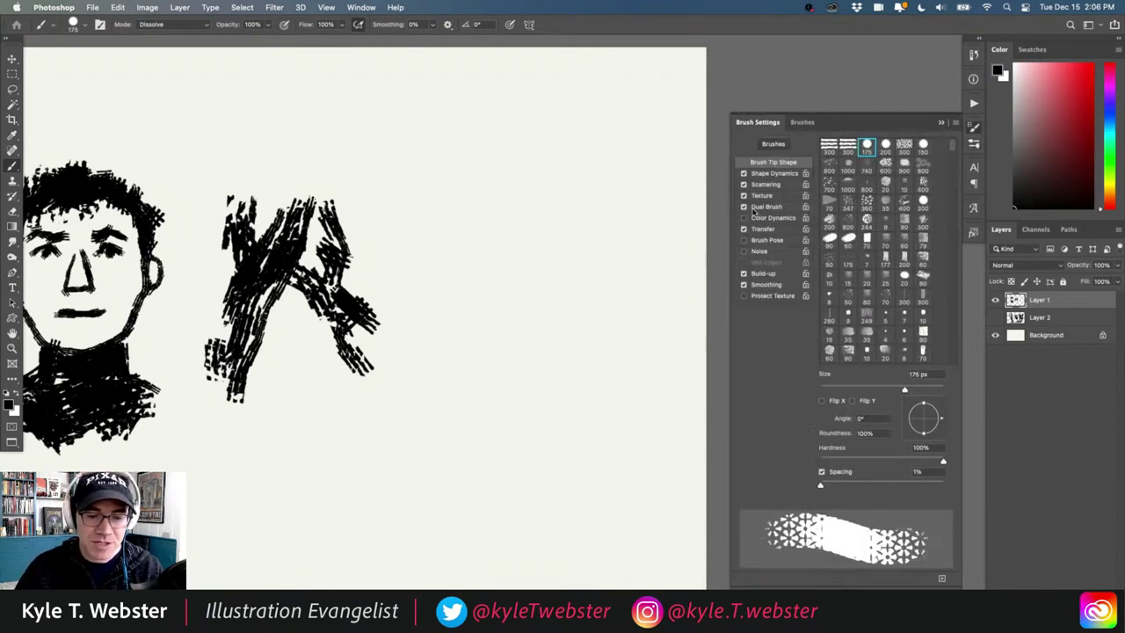
{"action": "left_click", "coordinate": [761, 196]}
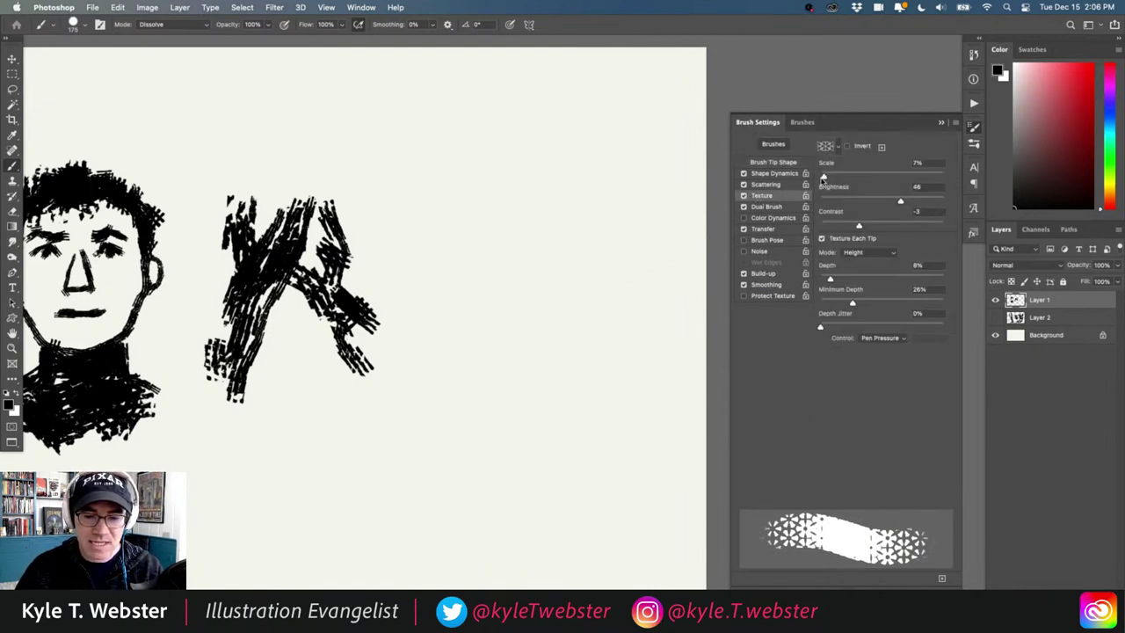
{"action": "left_click_drag", "start_coordinate": [824, 177], "coordinate": [826, 178]}
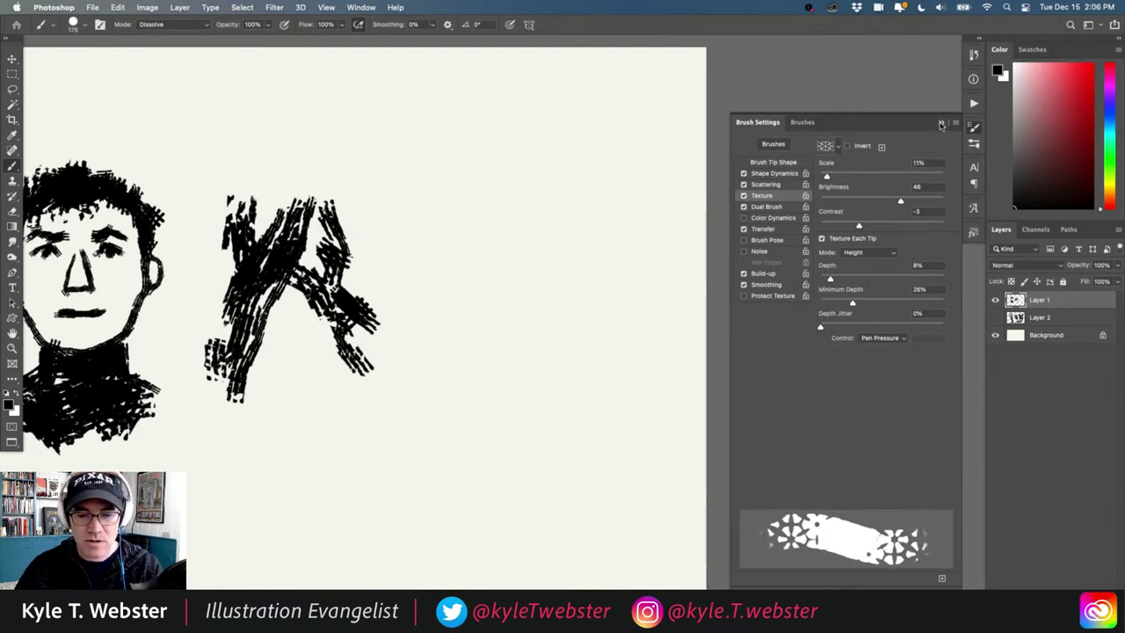
{"action": "left_click", "coordinate": [802, 122]}
Step: Test Hexistar M with long looping strokes across the canvas and undo each one
{"action": "mouse_move", "coordinate": [611, 308]}
{"action": "left_mouse_down"}
{"action": "mouse_move", "coordinate": [589, 358]}
{"action": "mouse_move", "coordinate": [511, 396]}
{"action": "mouse_move", "coordinate": [456, 341]}
{"action": "mouse_move", "coordinate": [456, 222]}
{"action": "mouse_move", "coordinate": [514, 145]}
{"action": "mouse_move", "coordinate": [605, 162]}
{"action": "mouse_move", "coordinate": [641, 250]}
{"action": "mouse_move", "coordinate": [631, 349]}
{"action": "mouse_move", "coordinate": [604, 412]}
{"action": "mouse_move", "coordinate": [553, 466]}
{"action": "mouse_move", "coordinate": [437, 514]}
{"action": "mouse_move", "coordinate": [383, 516]}
{"action": "mouse_move", "coordinate": [277, 505]}
{"action": "mouse_move", "coordinate": [149, 448]}
{"action": "left_mouse_up"}
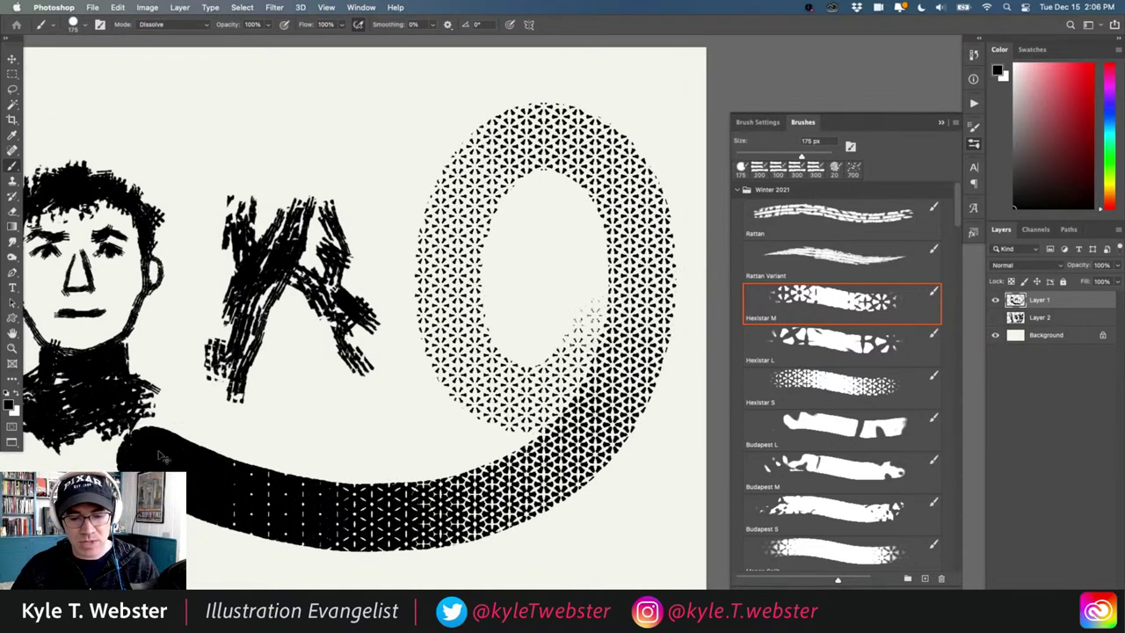
{"action": "key", "text": "super+z"}
{"action": "mouse_move", "coordinate": [660, 225]}
{"action": "left_mouse_down"}
{"action": "mouse_move", "coordinate": [638, 157]}
{"action": "mouse_move", "coordinate": [633, 262]}
{"action": "mouse_move", "coordinate": [609, 154]}
{"action": "mouse_move", "coordinate": [597, 226]}
{"action": "mouse_move", "coordinate": [582, 192]}
{"action": "mouse_move", "coordinate": [542, 213]}
{"action": "mouse_move", "coordinate": [516, 194]}
{"action": "mouse_move", "coordinate": [496, 220]}
{"action": "mouse_move", "coordinate": [472, 189]}
{"action": "mouse_move", "coordinate": [453, 222]}
{"action": "mouse_move", "coordinate": [390, 186]}
{"action": "mouse_move", "coordinate": [381, 211]}
{"action": "mouse_move", "coordinate": [348, 185]}
{"action": "mouse_move", "coordinate": [332, 141]}
{"action": "mouse_move", "coordinate": [244, 112]}
{"action": "left_mouse_up"}
{"action": "key", "text": "super+z"}
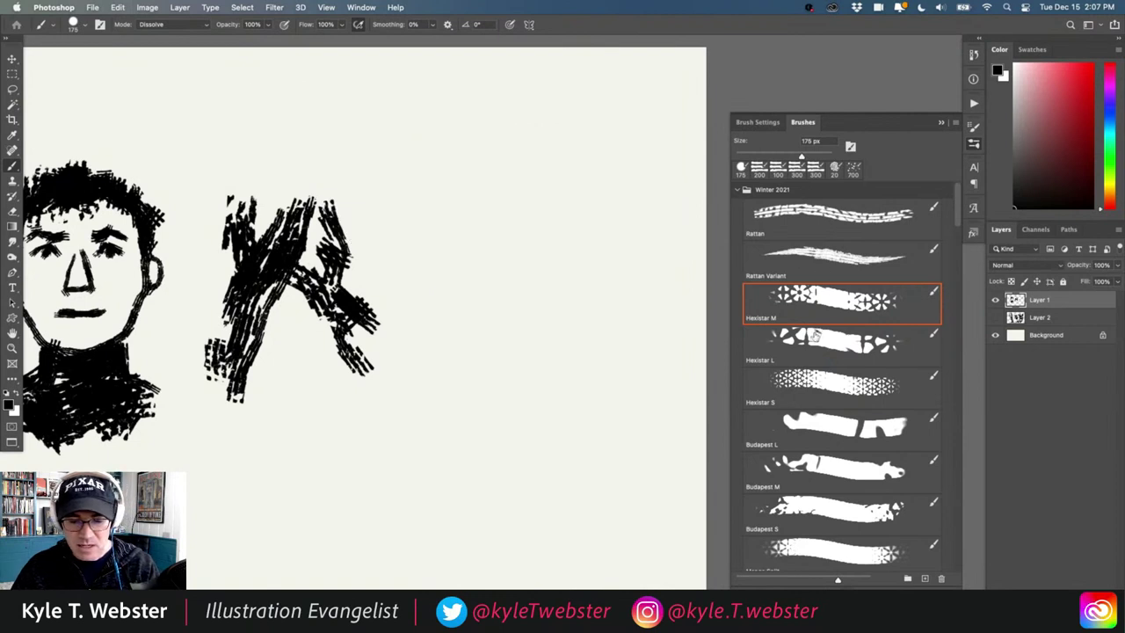
Step: Test the Hexistar L brush near the canvas's right edge, undoing the last stroke and keeping one slanted stroke
{"action": "left_click", "coordinate": [812, 339]}
{"action": "mouse_move", "coordinate": [617, 215]}
{"action": "left_mouse_down"}
{"action": "mouse_move", "coordinate": [572, 406]}
{"action": "mouse_move", "coordinate": [572, 473]}
{"action": "mouse_move", "coordinate": [538, 369]}
{"action": "mouse_move", "coordinate": [561, 283]}
{"action": "mouse_move", "coordinate": [554, 156]}
{"action": "mouse_move", "coordinate": [542, 153]}
{"action": "mouse_move", "coordinate": [554, 179]}
{"action": "mouse_move", "coordinate": [521, 198]}
{"action": "mouse_move", "coordinate": [497, 194]}
{"action": "mouse_move", "coordinate": [554, 161]}
{"action": "mouse_move", "coordinate": [580, 187]}
{"action": "mouse_move", "coordinate": [620, 137]}
{"action": "mouse_move", "coordinate": [643, 152]}
{"action": "mouse_move", "coordinate": [623, 166]}
{"action": "mouse_move", "coordinate": [526, 132]}
{"action": "mouse_move", "coordinate": [526, 165]}
{"action": "mouse_move", "coordinate": [501, 178]}
{"action": "mouse_move", "coordinate": [478, 169]}
{"action": "mouse_move", "coordinate": [451, 183]}
{"action": "mouse_move", "coordinate": [422, 162]}
{"action": "mouse_move", "coordinate": [420, 184]}
{"action": "mouse_move", "coordinate": [441, 167]}
{"action": "mouse_move", "coordinate": [409, 158]}
{"action": "mouse_move", "coordinate": [498, 150]}
{"action": "mouse_move", "coordinate": [544, 123]}
{"action": "left_mouse_up"}
{"action": "key", "text": "super+z"}
Step: Choose the Hexistar S brush and paint a wide overlapping band across the upper canvas, building from light pattern to solid black
{"action": "left_click", "coordinate": [814, 380]}
{"action": "mouse_move", "coordinate": [413, 141]}
{"action": "left_mouse_down"}
{"action": "mouse_move", "coordinate": [387, 171]}
{"action": "mouse_move", "coordinate": [351, 167]}
{"action": "mouse_move", "coordinate": [343, 136]}
{"action": "mouse_move", "coordinate": [276, 163]}
{"action": "mouse_move", "coordinate": [263, 149]}
{"action": "mouse_move", "coordinate": [264, 136]}
{"action": "mouse_move", "coordinate": [360, 163]}
{"action": "mouse_move", "coordinate": [112, 151]}
{"action": "mouse_move", "coordinate": [225, 132]}
{"action": "mouse_move", "coordinate": [158, 167]}
{"action": "mouse_move", "coordinate": [219, 123]}
{"action": "mouse_move", "coordinate": [120, 150]}
{"action": "left_mouse_up"}
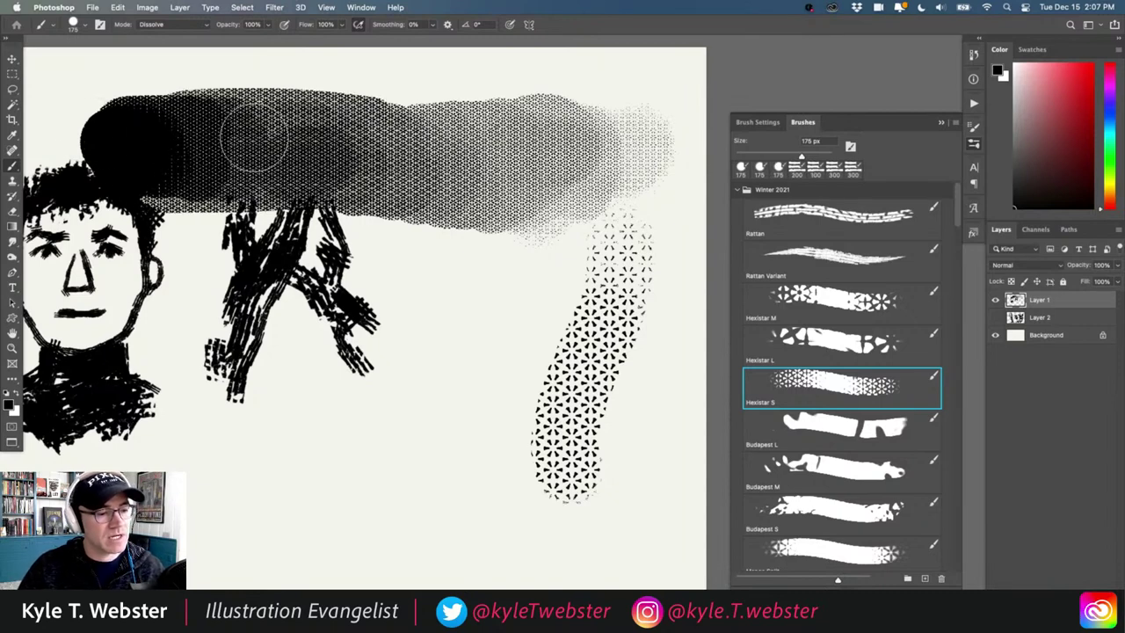
{"action": "left_click", "coordinate": [304, 355], "text": "alt"}
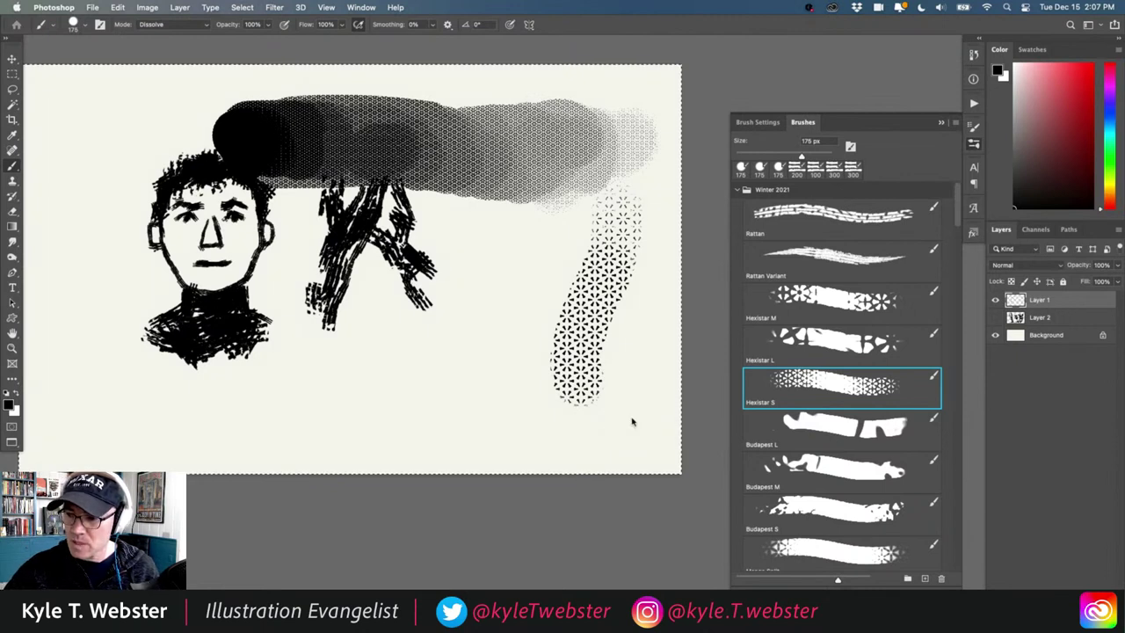
Step: Clear Layer 1 and paint a curved stroke down the right half of the canvas with the Budapest L brush
{"action": "key", "text": "BackSpace"}
{"action": "left_click", "coordinate": [803, 422]}
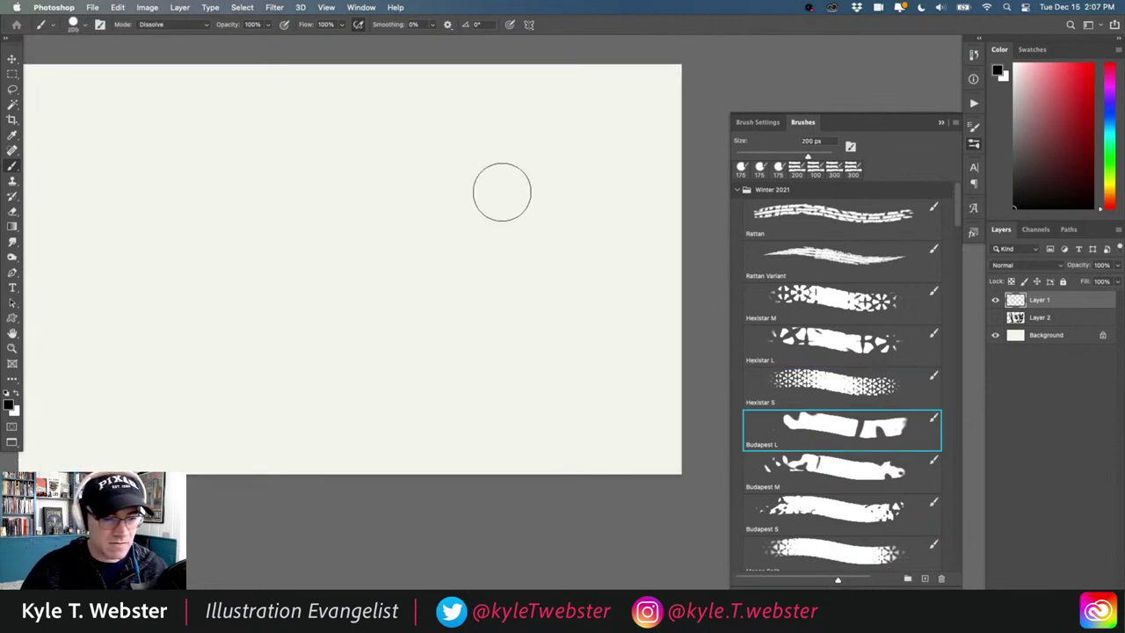
{"action": "mouse_move", "coordinate": [555, 158]}
{"action": "left_mouse_down"}
{"action": "mouse_move", "coordinate": [547, 193]}
{"action": "mouse_move", "coordinate": [446, 286]}
{"action": "mouse_move", "coordinate": [446, 367]}
{"action": "left_mouse_up"}
{"action": "left_click_drag", "start_coordinate": [382, 290], "coordinate": [464, 295]}
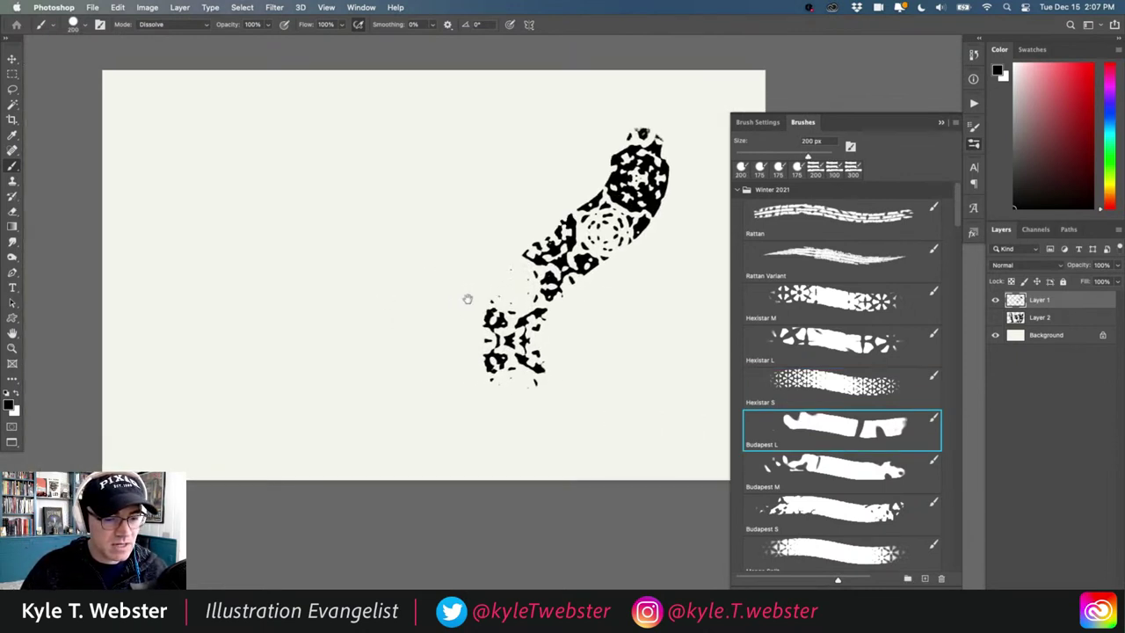
Step: Build up a large patterned patch on the left half of the canvas with overlapping Budapest L strokes
{"action": "mouse_move", "coordinate": [421, 359]}
{"action": "left_mouse_down"}
{"action": "mouse_move", "coordinate": [386, 355]}
{"action": "mouse_move", "coordinate": [405, 325]}
{"action": "mouse_move", "coordinate": [352, 311]}
{"action": "mouse_move", "coordinate": [325, 378]}
{"action": "mouse_move", "coordinate": [293, 312]}
{"action": "left_mouse_up"}
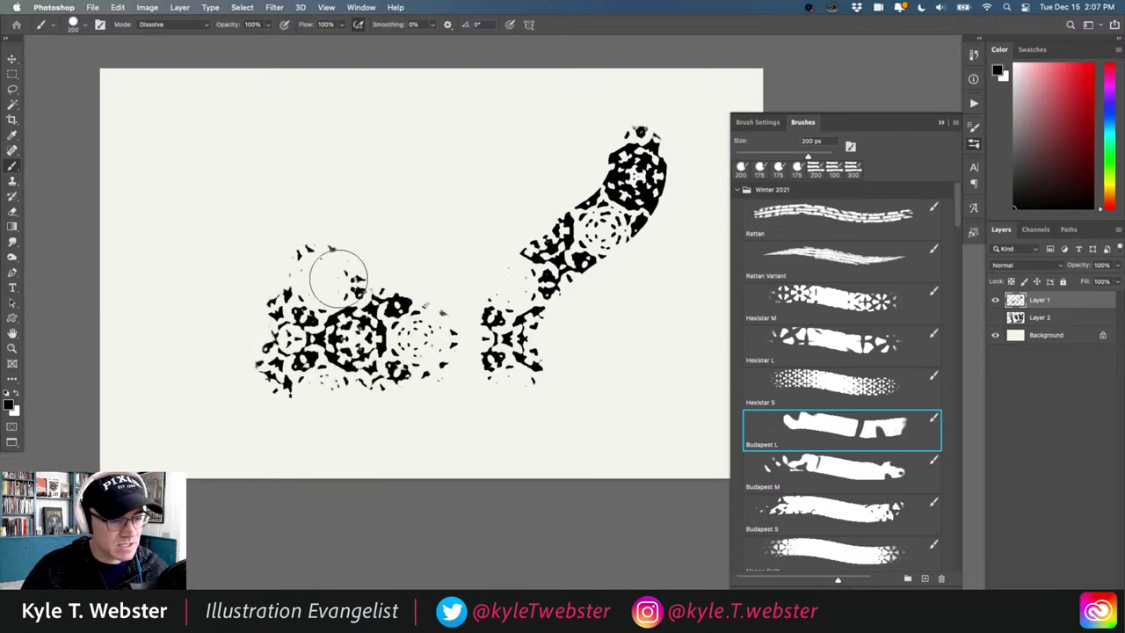
{"action": "mouse_move", "coordinate": [339, 278]}
{"action": "left_mouse_down"}
{"action": "mouse_move", "coordinate": [305, 257]}
{"action": "mouse_move", "coordinate": [303, 291]}
{"action": "mouse_move", "coordinate": [270, 256]}
{"action": "mouse_move", "coordinate": [269, 281]}
{"action": "mouse_move", "coordinate": [243, 288]}
{"action": "mouse_move", "coordinate": [306, 220]}
{"action": "mouse_move", "coordinate": [288, 218]}
{"action": "mouse_move", "coordinate": [292, 197]}
{"action": "mouse_move", "coordinate": [348, 242]}
{"action": "mouse_move", "coordinate": [337, 207]}
{"action": "mouse_move", "coordinate": [366, 233]}
{"action": "mouse_move", "coordinate": [318, 191]}
{"action": "mouse_move", "coordinate": [393, 271]}
{"action": "mouse_move", "coordinate": [385, 220]}
{"action": "mouse_move", "coordinate": [315, 185]}
{"action": "left_mouse_up"}
{"action": "mouse_move", "coordinate": [265, 414]}
{"action": "left_mouse_down"}
{"action": "mouse_move", "coordinate": [219, 294]}
{"action": "mouse_move", "coordinate": [120, 247]}
{"action": "left_mouse_up"}
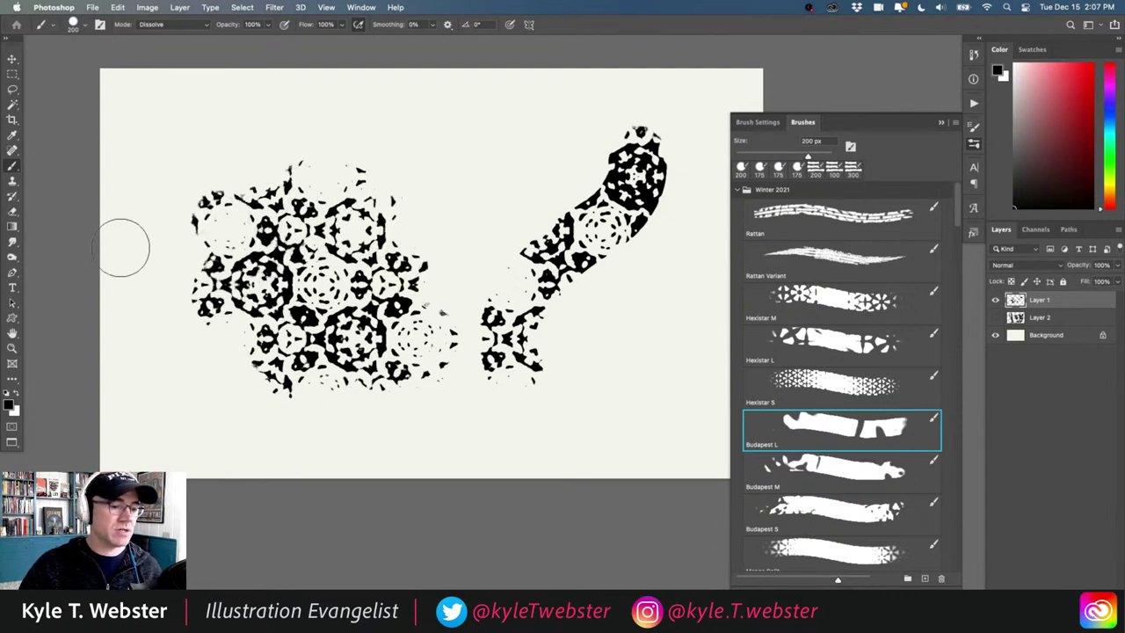
{"action": "left_click_drag", "start_coordinate": [227, 241], "coordinate": [181, 258]}
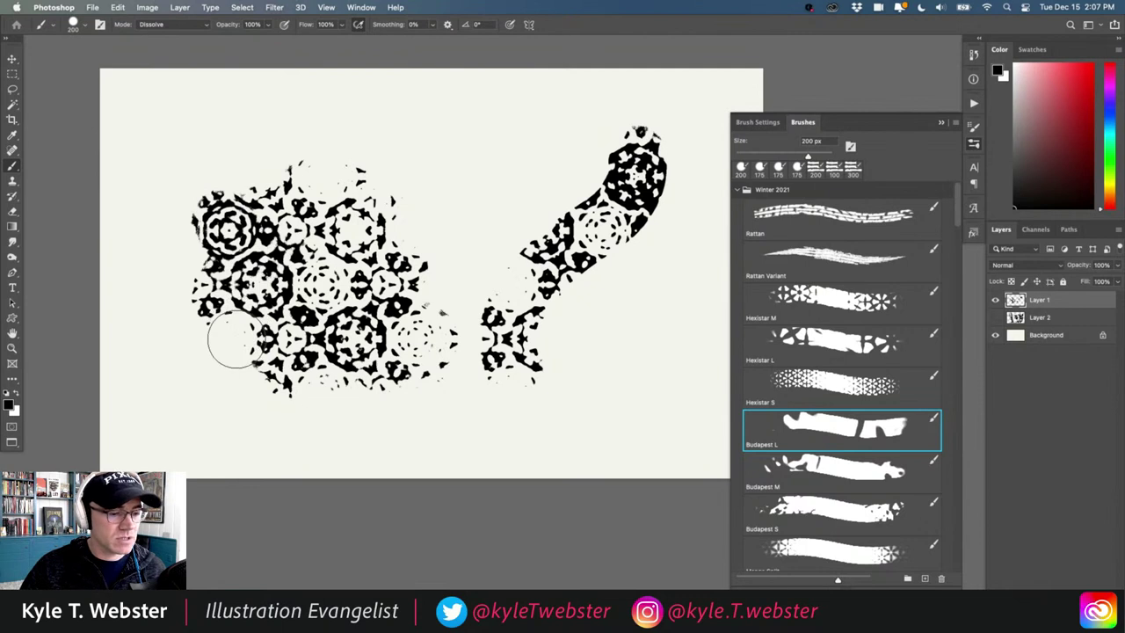
{"action": "mouse_move", "coordinate": [242, 337]}
{"action": "left_mouse_down"}
{"action": "mouse_move", "coordinate": [203, 371]}
{"action": "mouse_move", "coordinate": [187, 337]}
{"action": "left_mouse_up"}
{"action": "scroll", "coordinate": [163, 284], "scroll_direction": "right", "scroll_amount": 3}
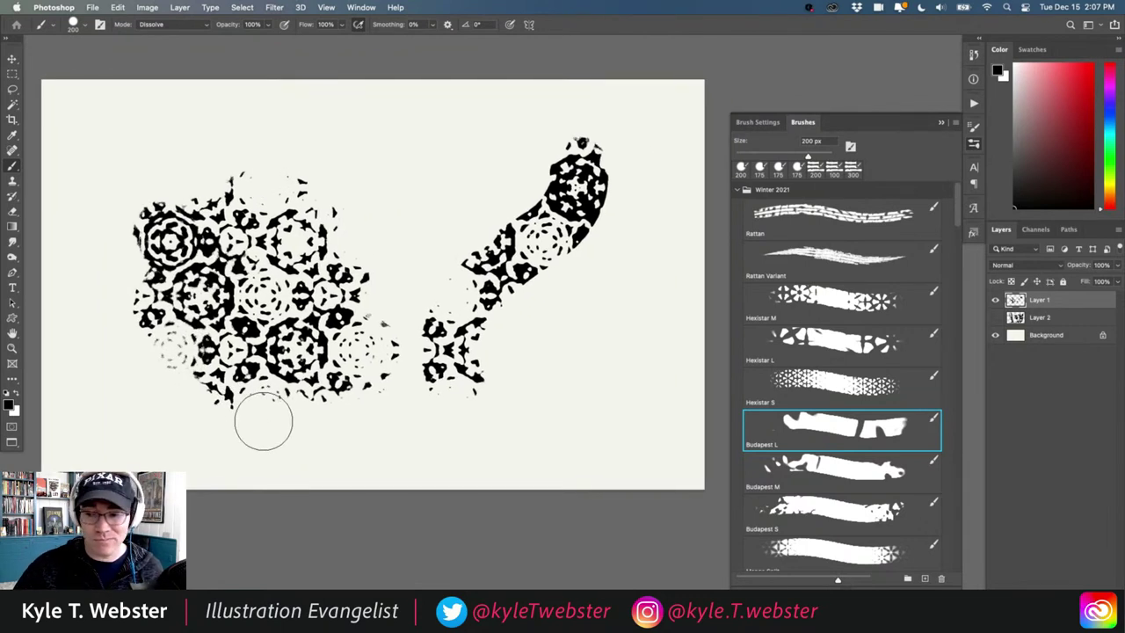
Step: Clear Layer 1 and paint a broad slanted oval patch across the middle of the canvas with the Budapest M brush
{"action": "key", "text": "super+a"}
{"action": "key", "text": "Delete"}
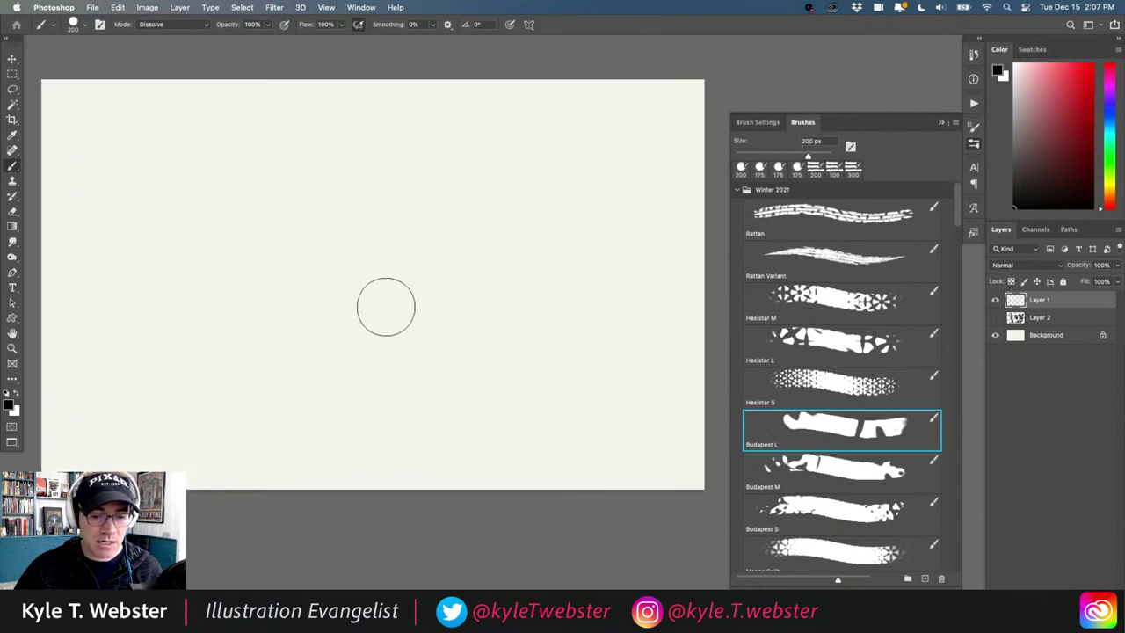
{"action": "key", "text": "period"}
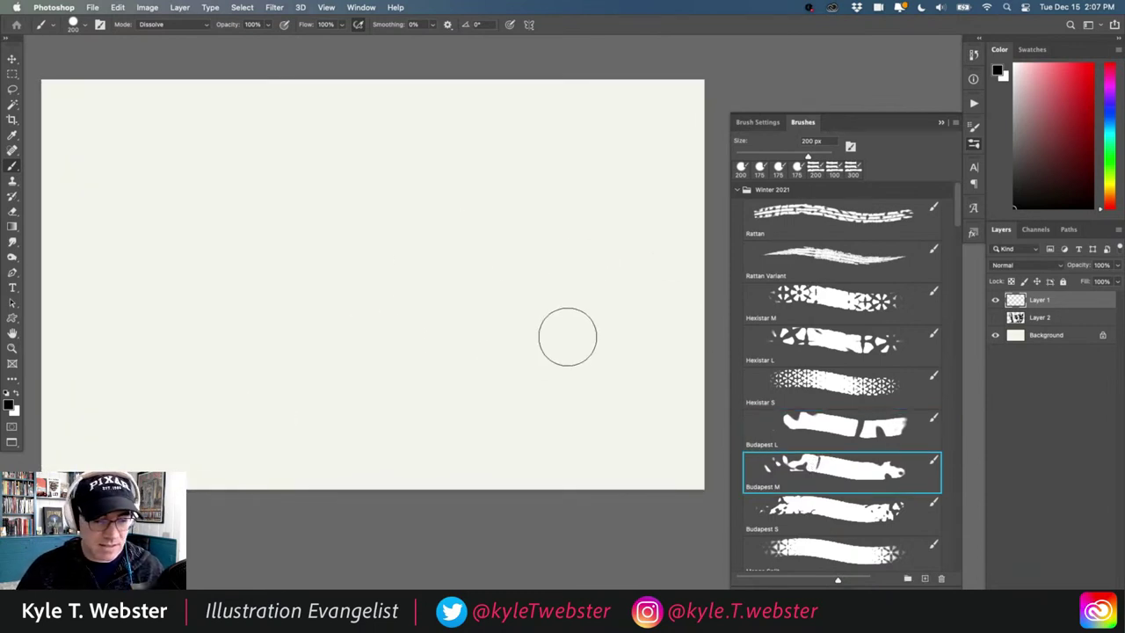
{"action": "mouse_move", "coordinate": [567, 337]}
{"action": "left_mouse_down"}
{"action": "mouse_move", "coordinate": [414, 221]}
{"action": "mouse_move", "coordinate": [369, 276]}
{"action": "mouse_move", "coordinate": [450, 289]}
{"action": "mouse_move", "coordinate": [494, 353]}
{"action": "mouse_move", "coordinate": [417, 341]}
{"action": "mouse_move", "coordinate": [378, 251]}
{"action": "left_mouse_up"}
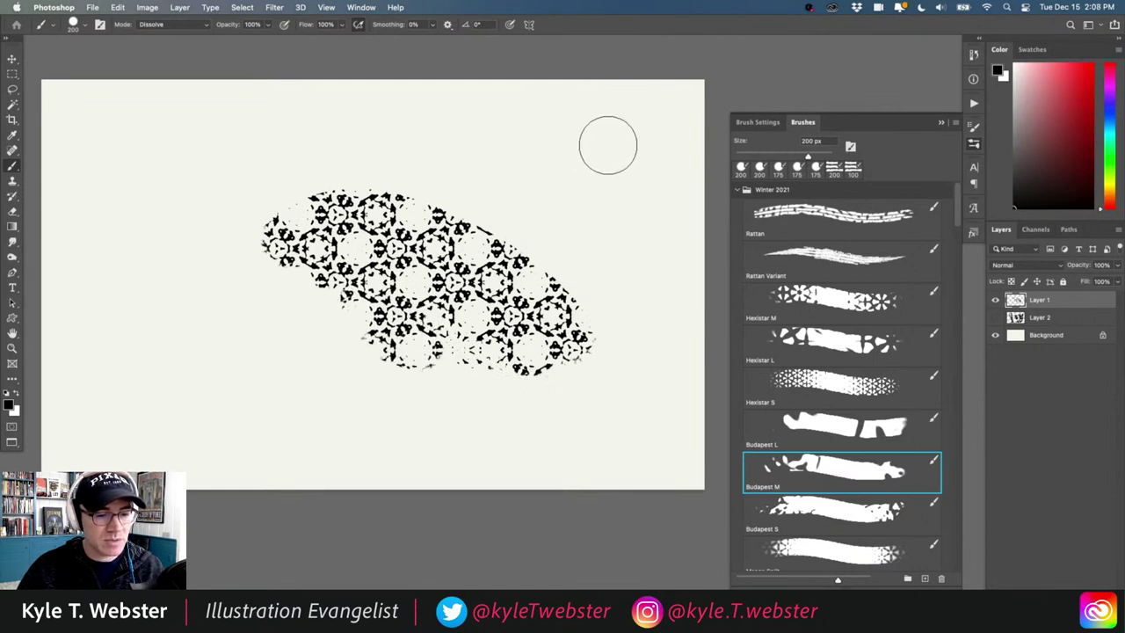
Step: Paint a short faint Budapest M patch near the upper-right corner, then test a long curving light-to-heavy stroke and undo it
{"action": "left_click_drag", "start_coordinate": [579, 144], "coordinate": [551, 142]}
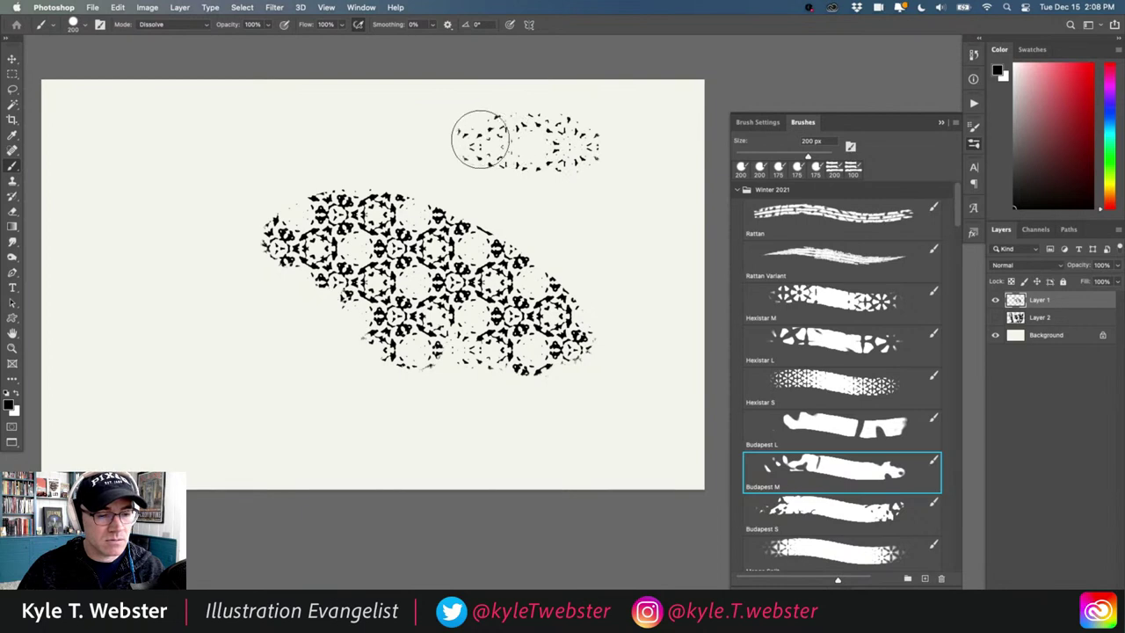
{"action": "mouse_move", "coordinate": [426, 137]}
{"action": "left_mouse_down"}
{"action": "mouse_move", "coordinate": [226, 147]}
{"action": "mouse_move", "coordinate": [181, 187]}
{"action": "mouse_move", "coordinate": [156, 232]}
{"action": "mouse_move", "coordinate": [149, 281]}
{"action": "mouse_move", "coordinate": [161, 332]}
{"action": "mouse_move", "coordinate": [190, 369]}
{"action": "mouse_move", "coordinate": [285, 413]}
{"action": "mouse_move", "coordinate": [342, 419]}
{"action": "left_mouse_up"}
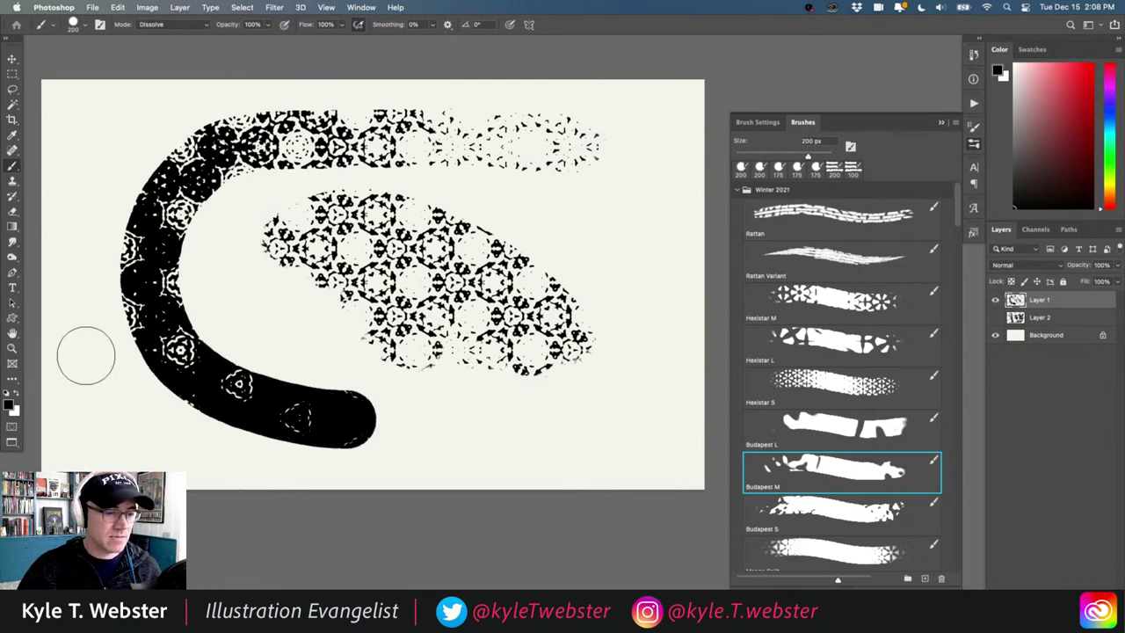
{"action": "key", "text": "super+z"}
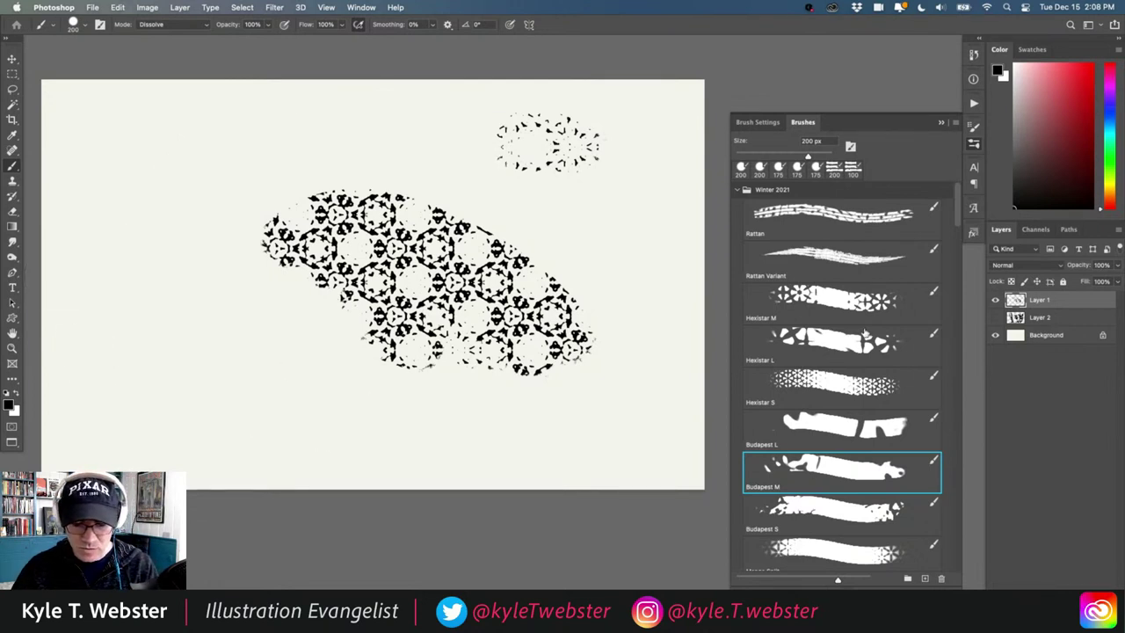
Step: Choose the Manga Split brush and paint a wide overlapping band at the lower left, building from light pattern to solid black
{"action": "scroll", "coordinate": [795, 290], "scroll_direction": "down", "scroll_amount": 5}
{"action": "left_click", "coordinate": [796, 299]}
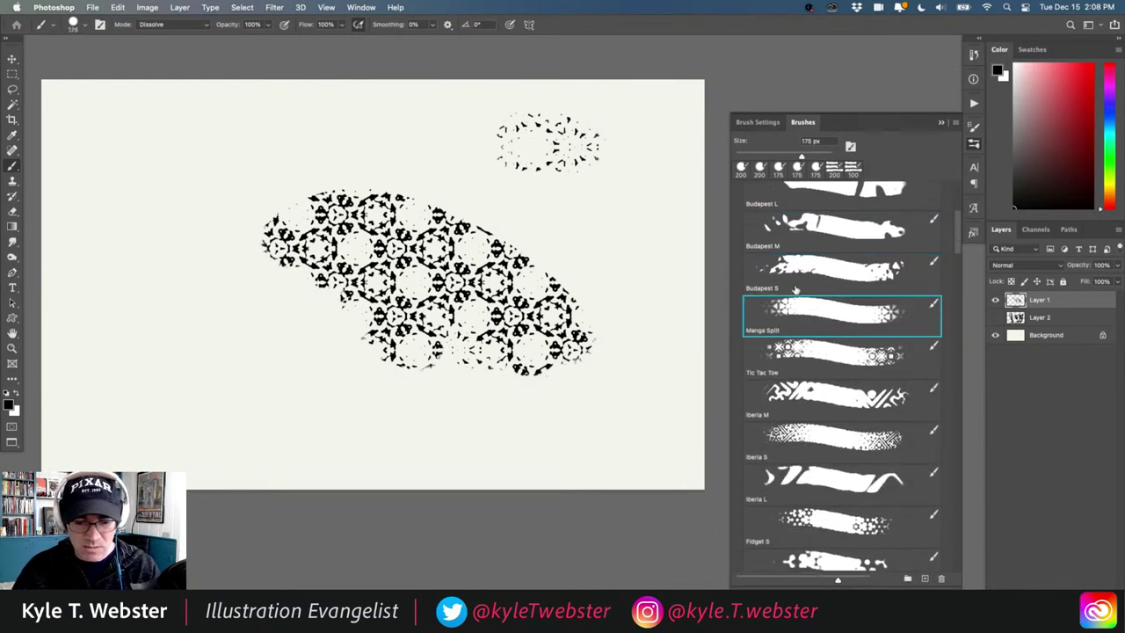
{"action": "left_click_drag", "start_coordinate": [297, 388], "coordinate": [343, 384]}
{"action": "scroll", "coordinate": [345, 383], "scroll_direction": "up", "scroll_amount": 3}
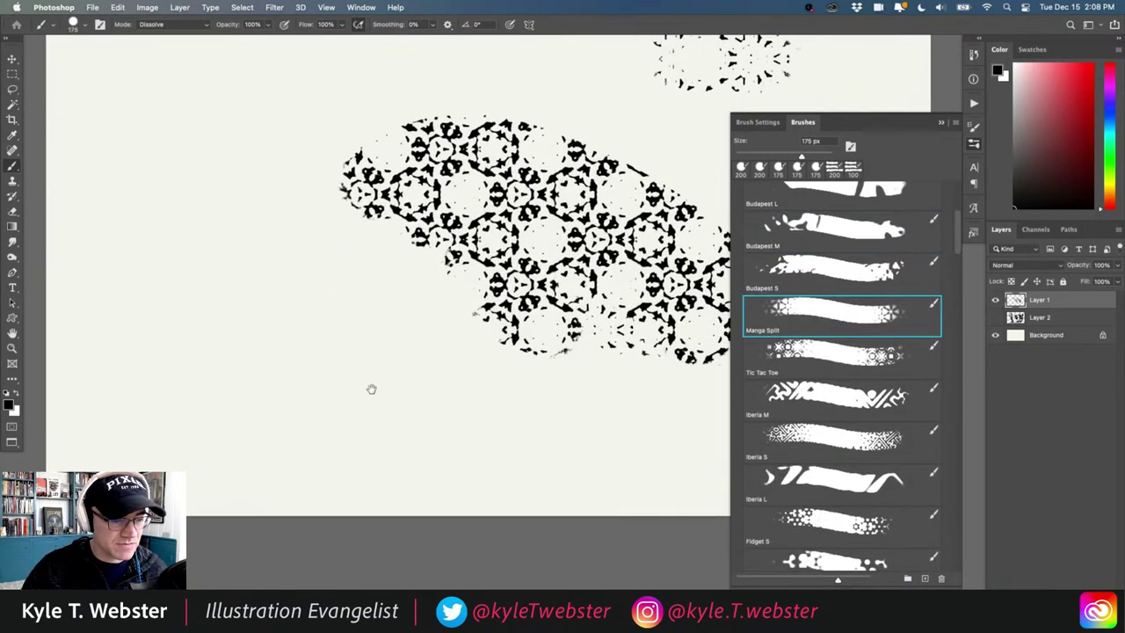
{"action": "mouse_move", "coordinate": [465, 405]}
{"action": "left_mouse_down"}
{"action": "mouse_move", "coordinate": [445, 377]}
{"action": "mouse_move", "coordinate": [409, 364]}
{"action": "mouse_move", "coordinate": [427, 440]}
{"action": "mouse_move", "coordinate": [371, 391]}
{"action": "mouse_move", "coordinate": [303, 391]}
{"action": "mouse_move", "coordinate": [261, 420]}
{"action": "mouse_move", "coordinate": [214, 419]}
{"action": "mouse_move", "coordinate": [181, 411]}
{"action": "mouse_move", "coordinate": [158, 386]}
{"action": "left_mouse_up"}
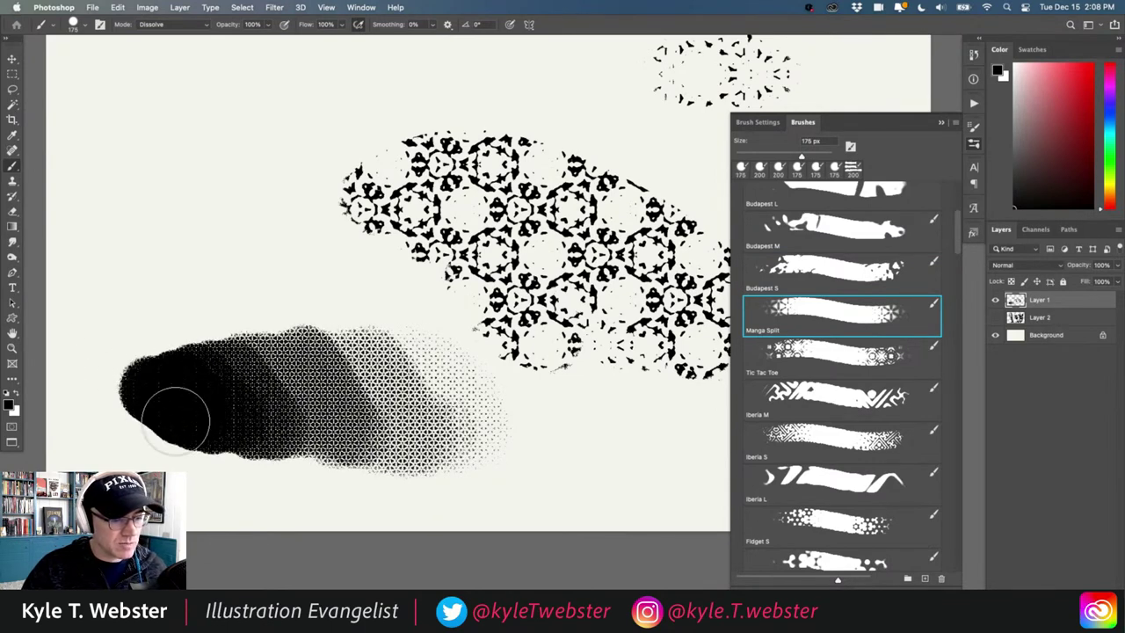
Step: Deepen the tone of the Manga Split band and paint a small separate patch above it in overlapping light strokes
{"action": "scroll", "coordinate": [234, 453], "scroll_direction": "up", "scroll_amount": 3}
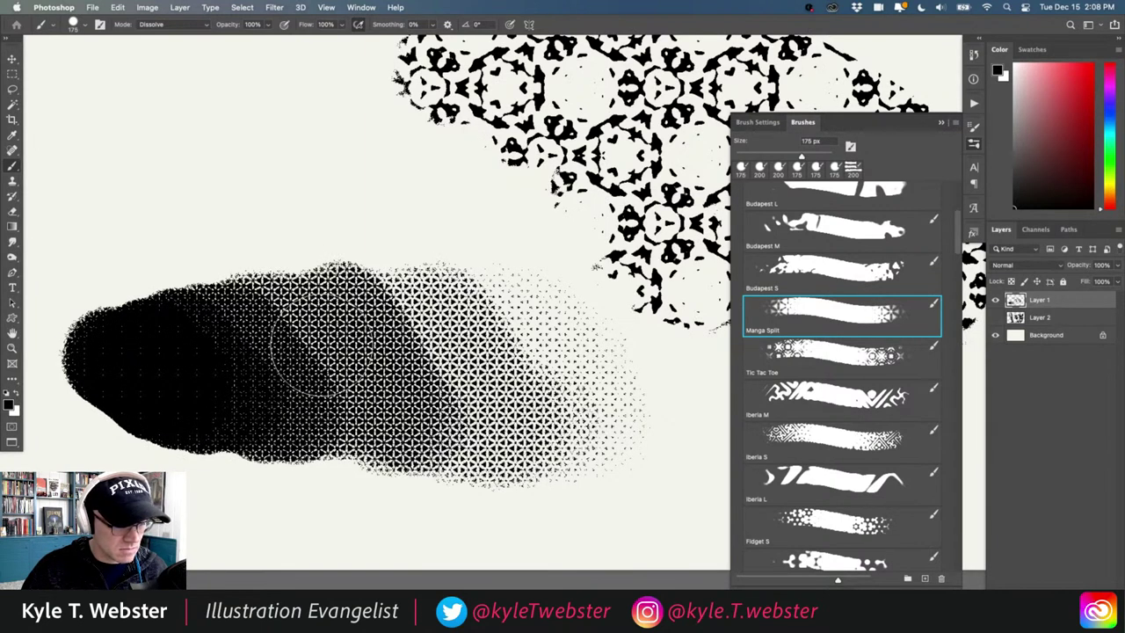
{"action": "mouse_move", "coordinate": [294, 387]}
{"action": "left_mouse_down"}
{"action": "mouse_move", "coordinate": [159, 351]}
{"action": "mouse_move", "coordinate": [208, 372]}
{"action": "mouse_move", "coordinate": [138, 357]}
{"action": "mouse_move", "coordinate": [286, 372]}
{"action": "mouse_move", "coordinate": [615, 358]}
{"action": "mouse_move", "coordinate": [640, 380]}
{"action": "mouse_move", "coordinate": [593, 422]}
{"action": "left_mouse_up"}
{"action": "left_click", "coordinate": [361, 371], "text": "alt"}
{"action": "left_click", "coordinate": [357, 371], "text": "alt"}
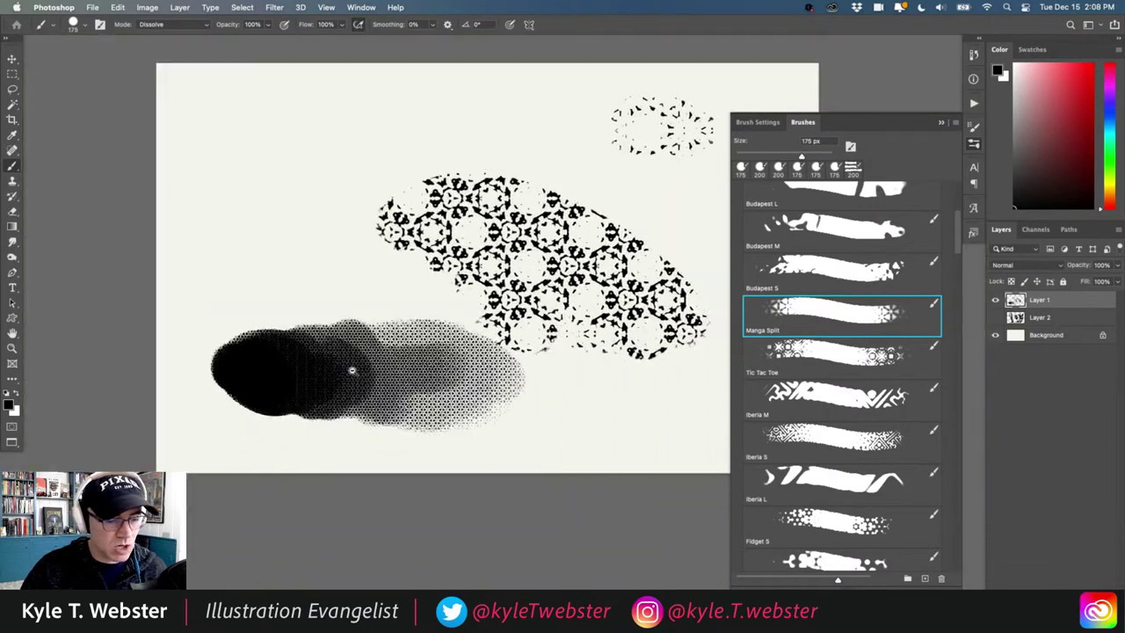
{"action": "left_click", "coordinate": [352, 370], "text": "alt"}
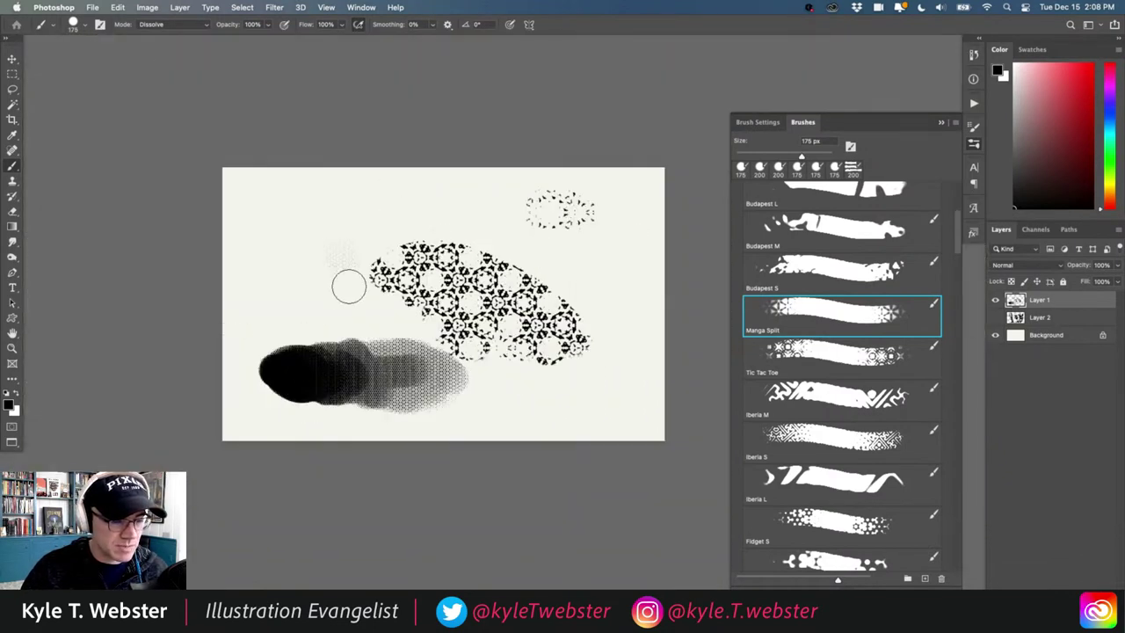
{"action": "mouse_move", "coordinate": [349, 286]}
{"action": "left_mouse_down"}
{"action": "mouse_move", "coordinate": [324, 241]}
{"action": "mouse_move", "coordinate": [309, 264]}
{"action": "left_mouse_up"}
{"action": "scroll", "coordinate": [344, 321], "scroll_direction": "up", "scroll_amount": 5}
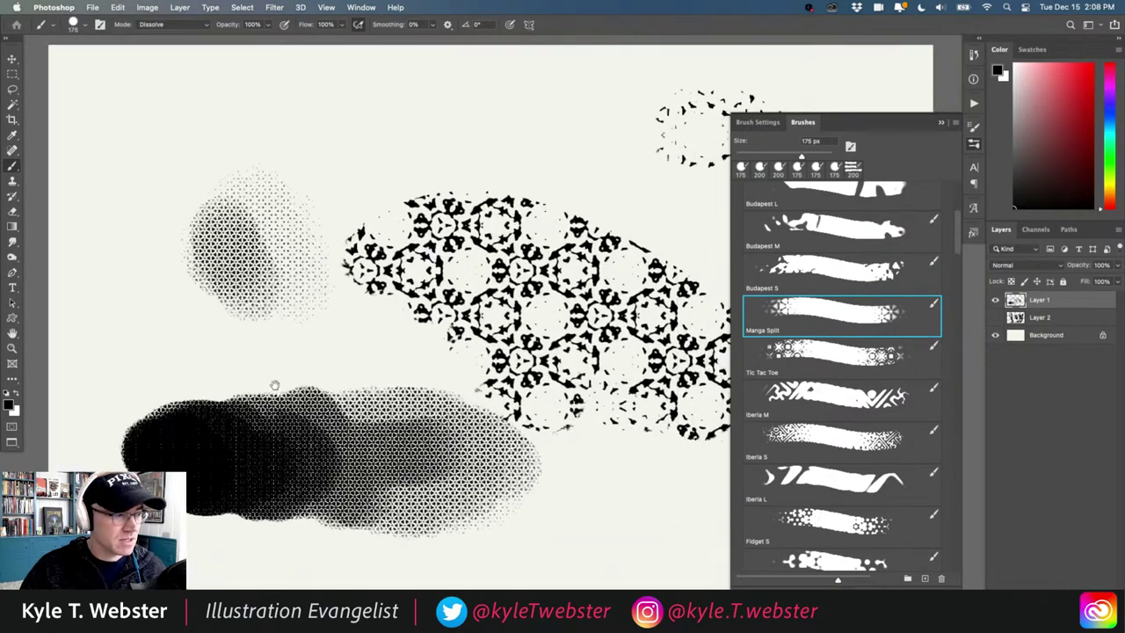
{"action": "scroll", "coordinate": [274, 385], "scroll_direction": "down", "scroll_amount": 1}
{"action": "scroll", "coordinate": [281, 351], "scroll_direction": "right", "scroll_amount": 2}
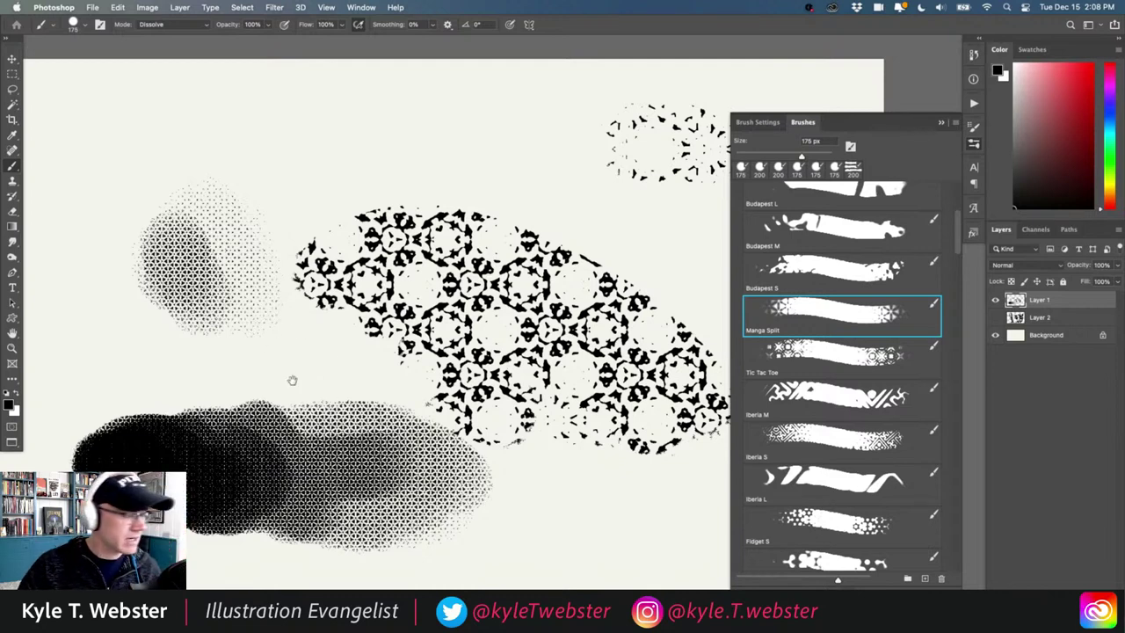
{"action": "left_click_drag", "start_coordinate": [293, 381], "coordinate": [330, 368]}
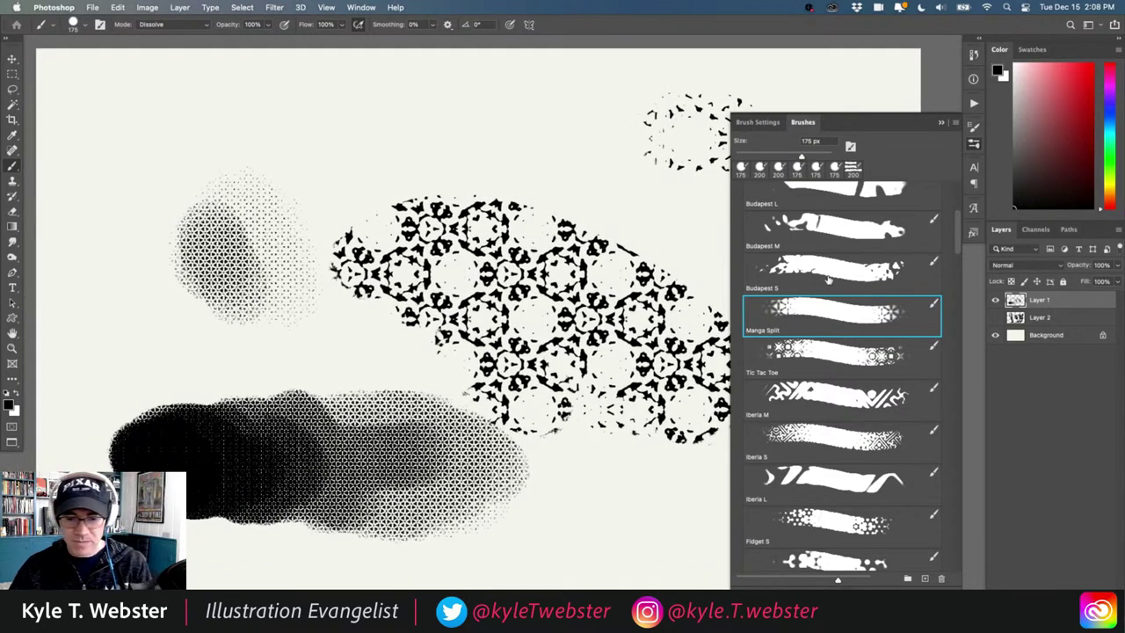
Step: Clear Layer 1 and paint a large C-shaped stroke from light to solid black with the Tic Tac Toe brush
{"action": "key", "text": "super+a"}
{"action": "key", "text": "BackSpace"}
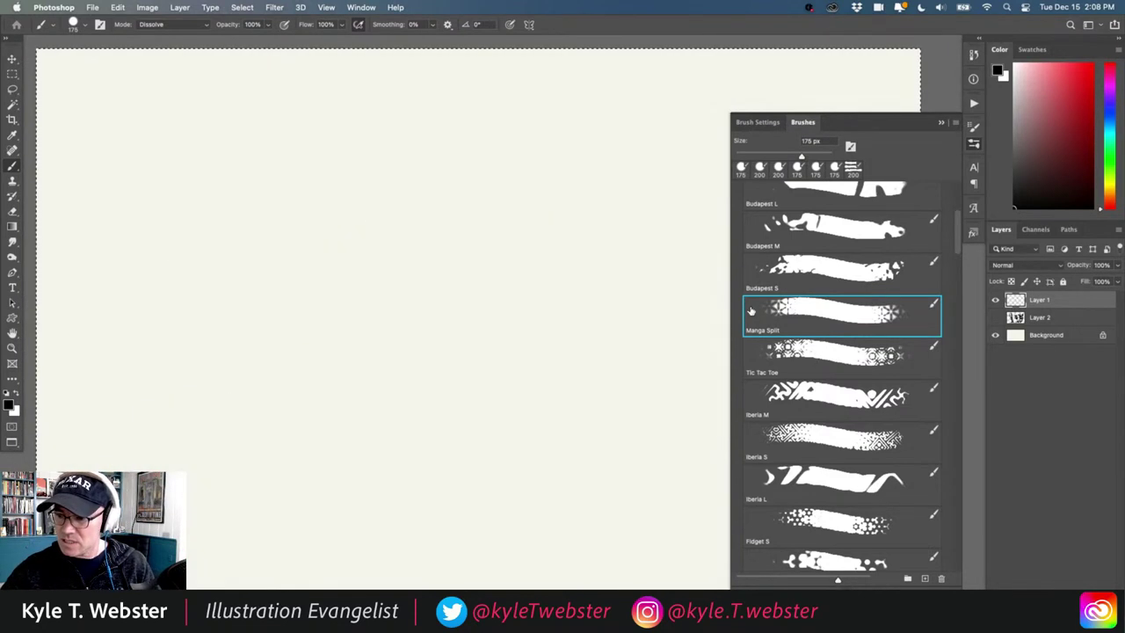
{"action": "key", "text": "period"}
{"action": "mouse_move", "coordinate": [635, 223]}
{"action": "left_mouse_down"}
{"action": "mouse_move", "coordinate": [617, 267]}
{"action": "mouse_move", "coordinate": [574, 305]}
{"action": "mouse_move", "coordinate": [504, 330]}
{"action": "mouse_move", "coordinate": [407, 324]}
{"action": "mouse_move", "coordinate": [346, 284]}
{"action": "mouse_move", "coordinate": [318, 218]}
{"action": "mouse_move", "coordinate": [335, 164]}
{"action": "mouse_move", "coordinate": [438, 142]}
{"action": "left_mouse_up"}
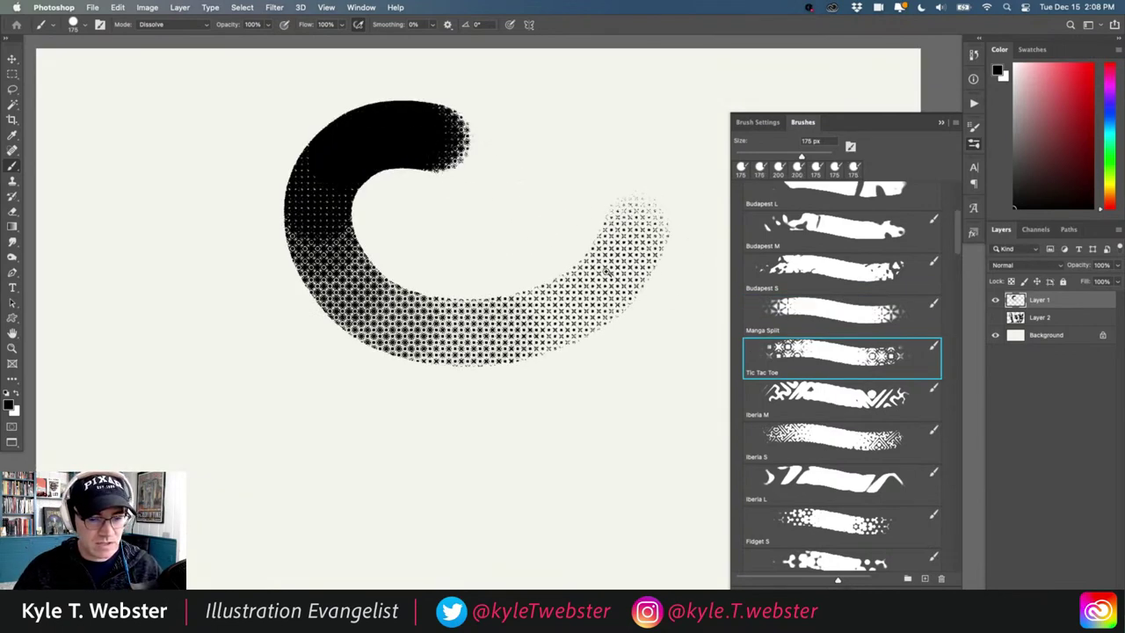
Step: Add a straight diagonal Tic Tac Toe stroke across the C shape and a long horizontal light-to-dark band below it
{"action": "left_click", "coordinate": [605, 270], "text": "super"}
{"action": "left_click_drag", "start_coordinate": [606, 279], "coordinate": [525, 318]}
{"action": "left_click", "coordinate": [524, 318], "text": "super"}
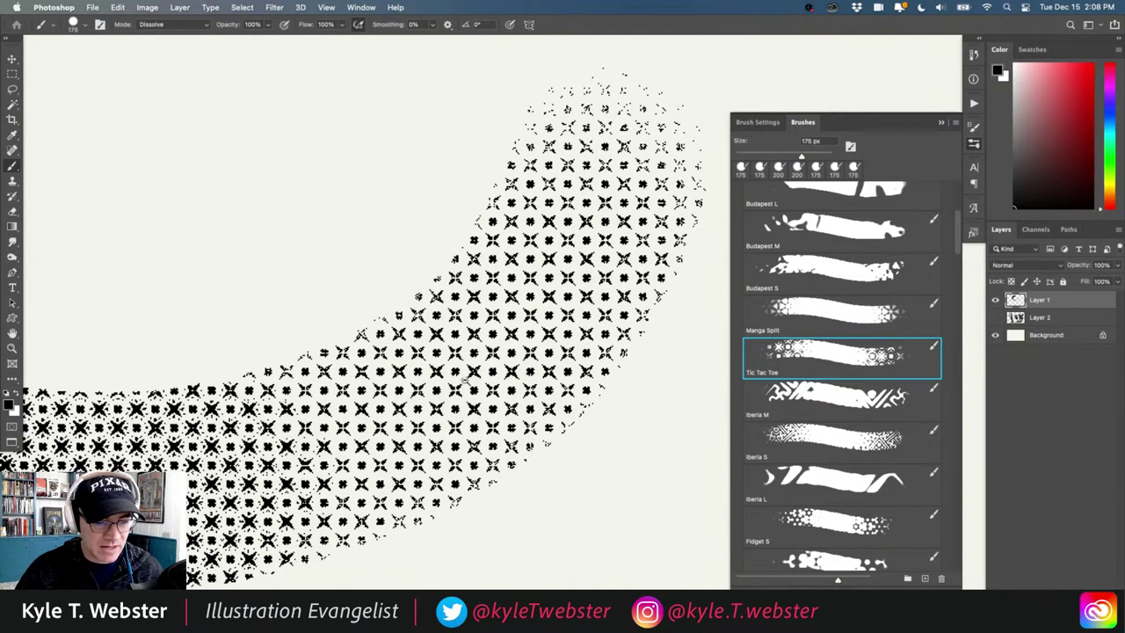
{"action": "scroll", "coordinate": [464, 380], "scroll_direction": "down", "scroll_amount": 4}
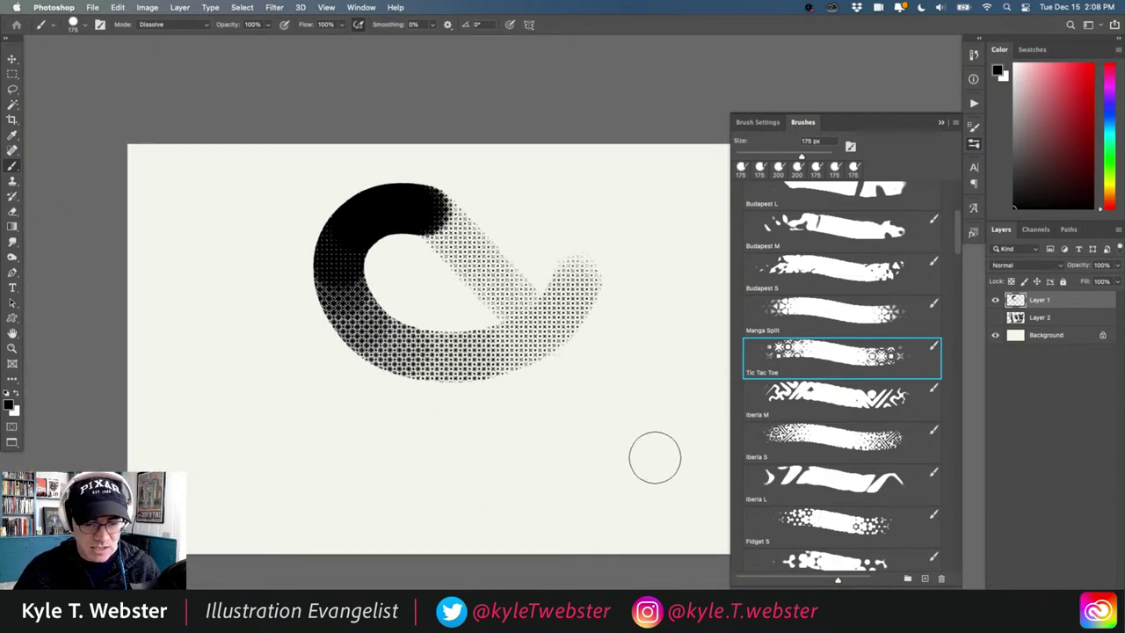
{"action": "left_click_drag", "start_coordinate": [653, 454], "coordinate": [261, 455]}
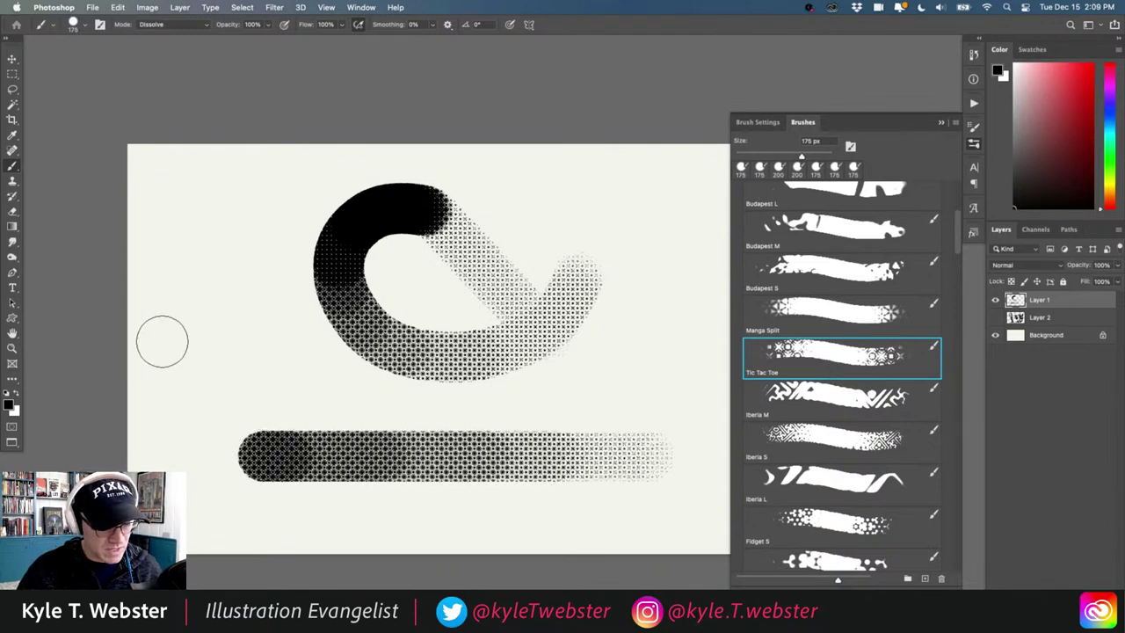
Step: Examine up close how the Tic Tac Toe pattern changes along the horizontal band from its light end to its dark end
{"action": "left_click", "coordinate": [636, 471]}
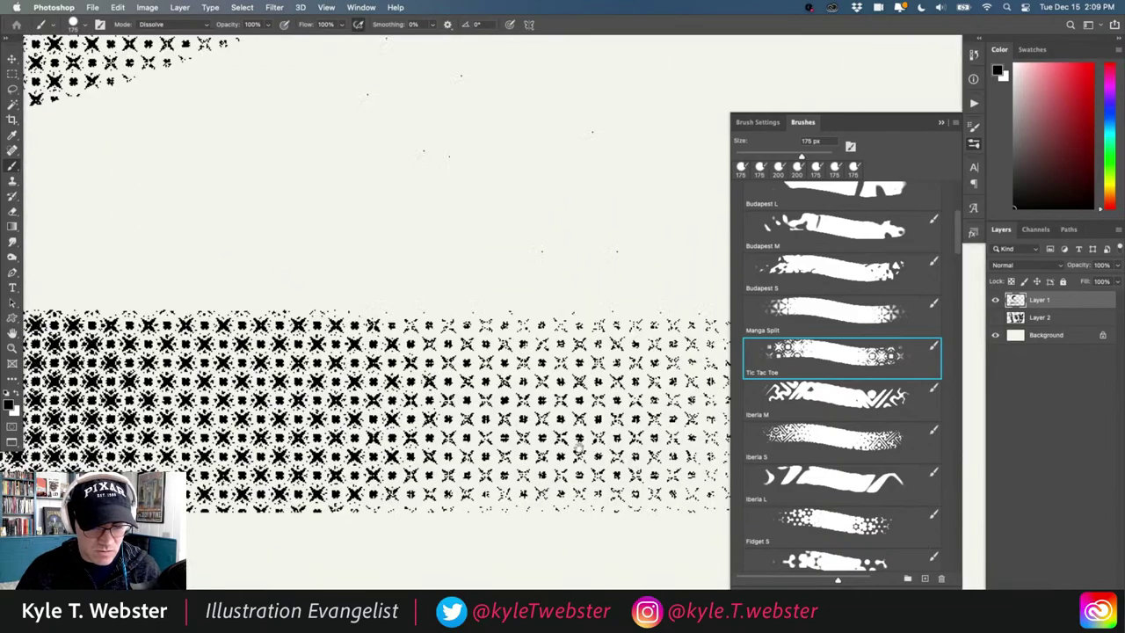
{"action": "left_click_drag", "start_coordinate": [314, 461], "coordinate": [373, 440]}
{"action": "scroll", "coordinate": [253, 435], "scroll_direction": "left", "scroll_amount": 5}
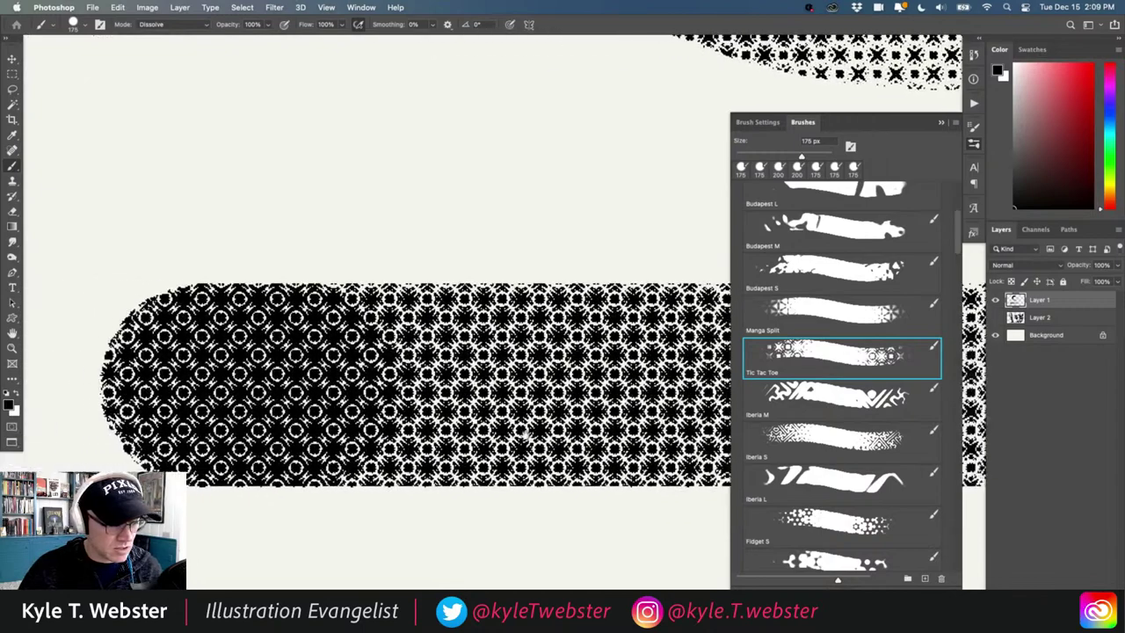
{"action": "scroll", "coordinate": [222, 365], "scroll_direction": "left", "scroll_amount": 2}
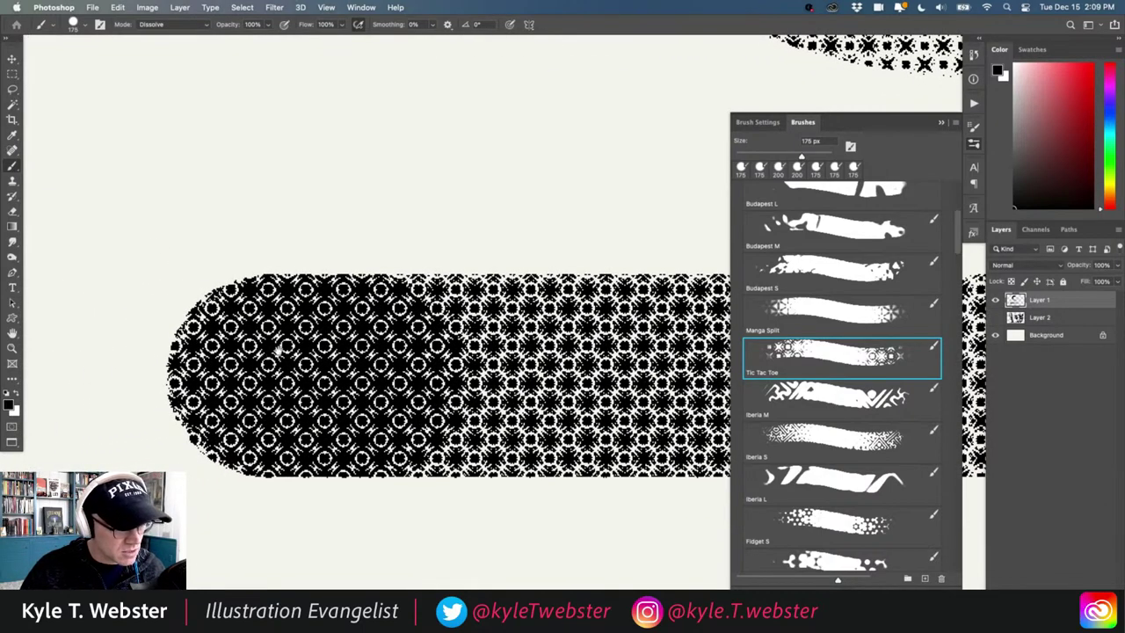
{"action": "scroll", "coordinate": [266, 351], "scroll_direction": "up", "scroll_amount": 2}
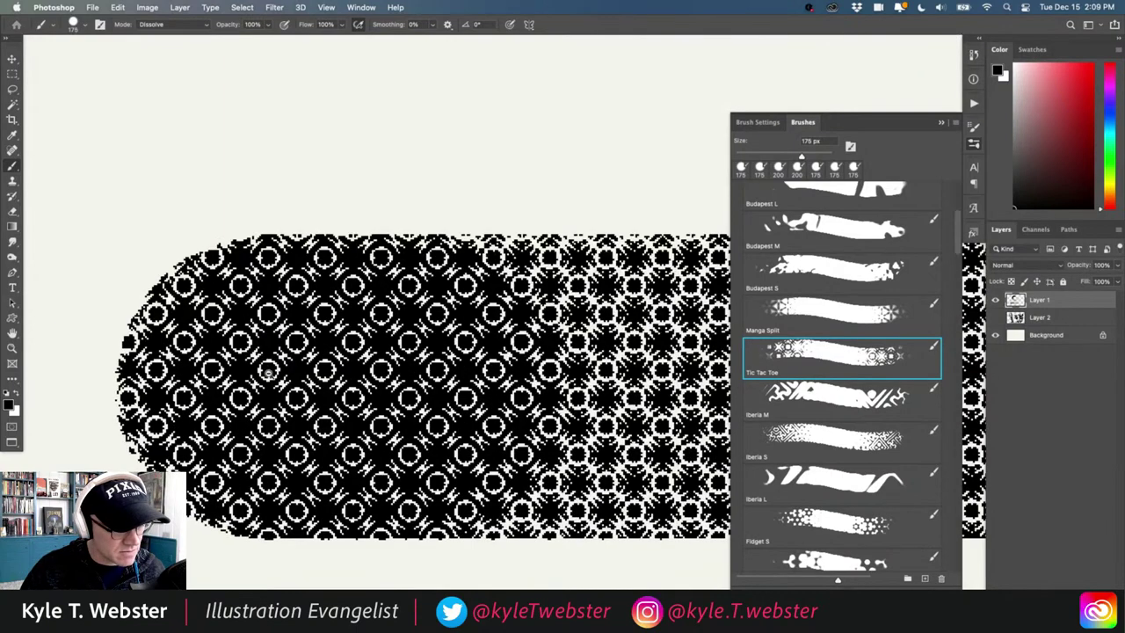
{"action": "scroll", "coordinate": [268, 372], "scroll_direction": "down", "scroll_amount": 8}
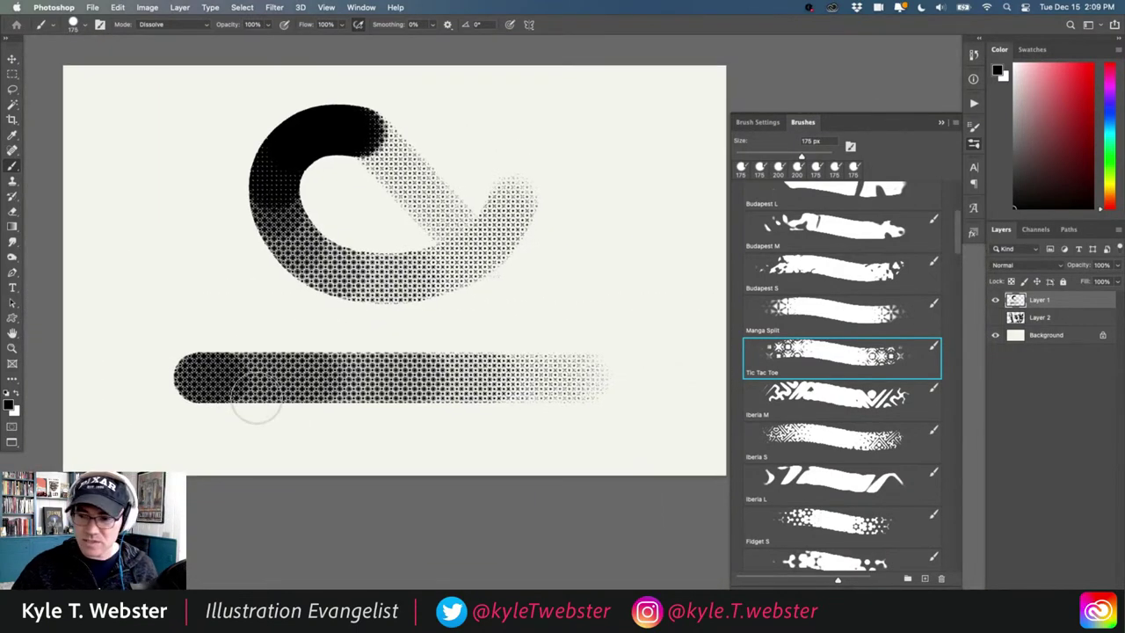
Step: Clear Layer 1 and paint a large spiral stroke from light pattern to solid black with the Iberia L brush
{"action": "key", "text": "Delete"}
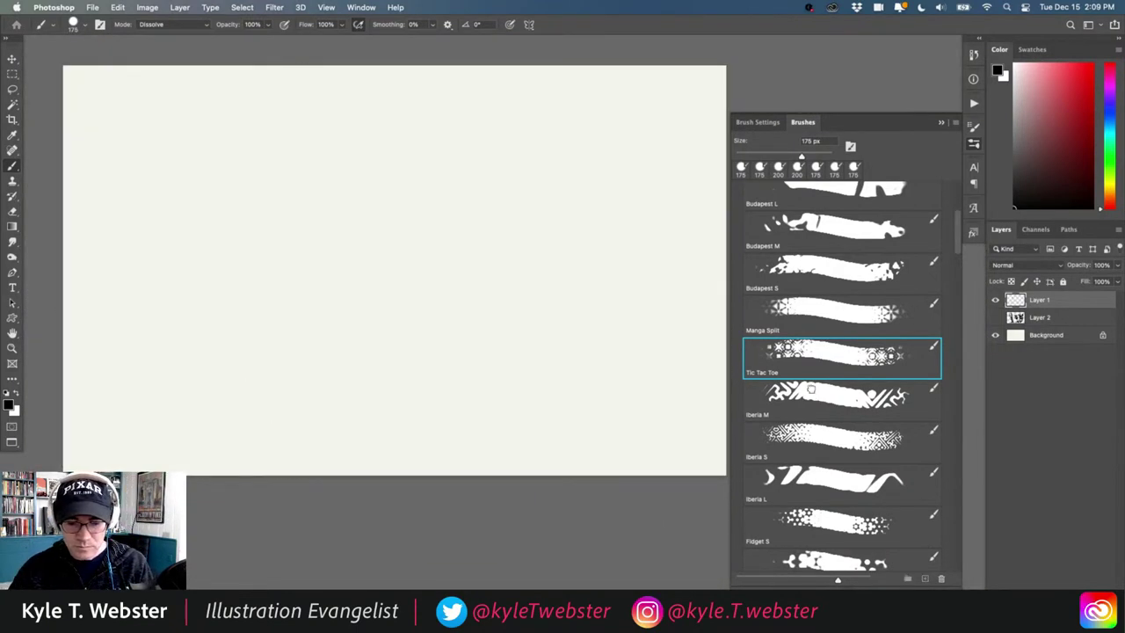
{"action": "left_click", "coordinate": [811, 389]}
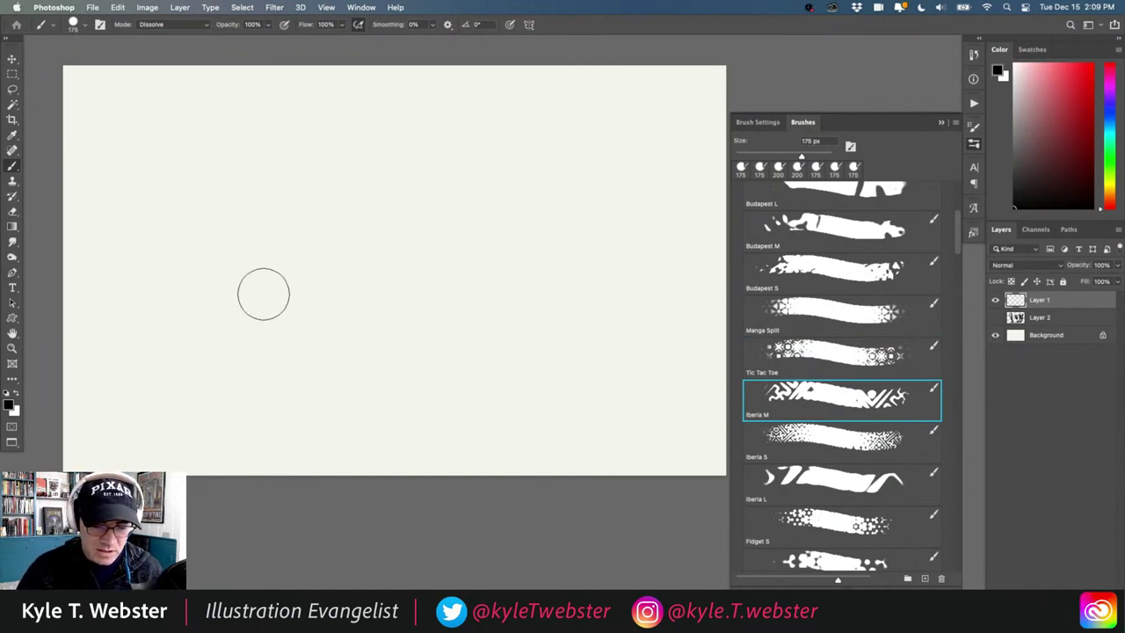
{"action": "left_click", "coordinate": [797, 477]}
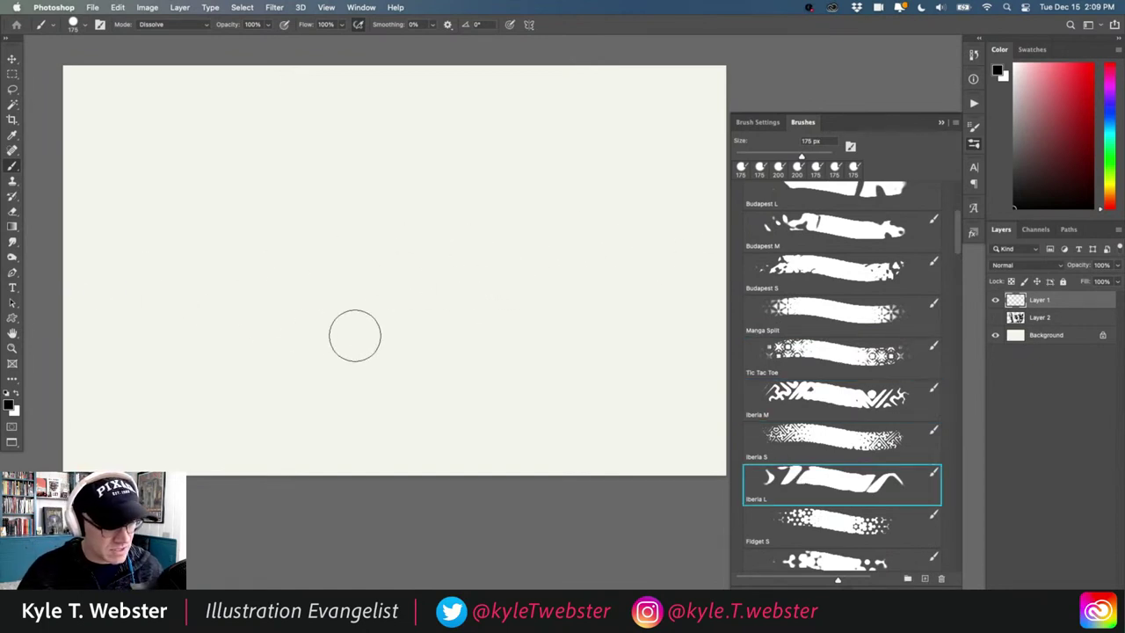
{"action": "left_click", "coordinate": [395, 319], "text": "super"}
{"action": "left_click_drag", "start_coordinate": [376, 325], "coordinate": [483, 399]}
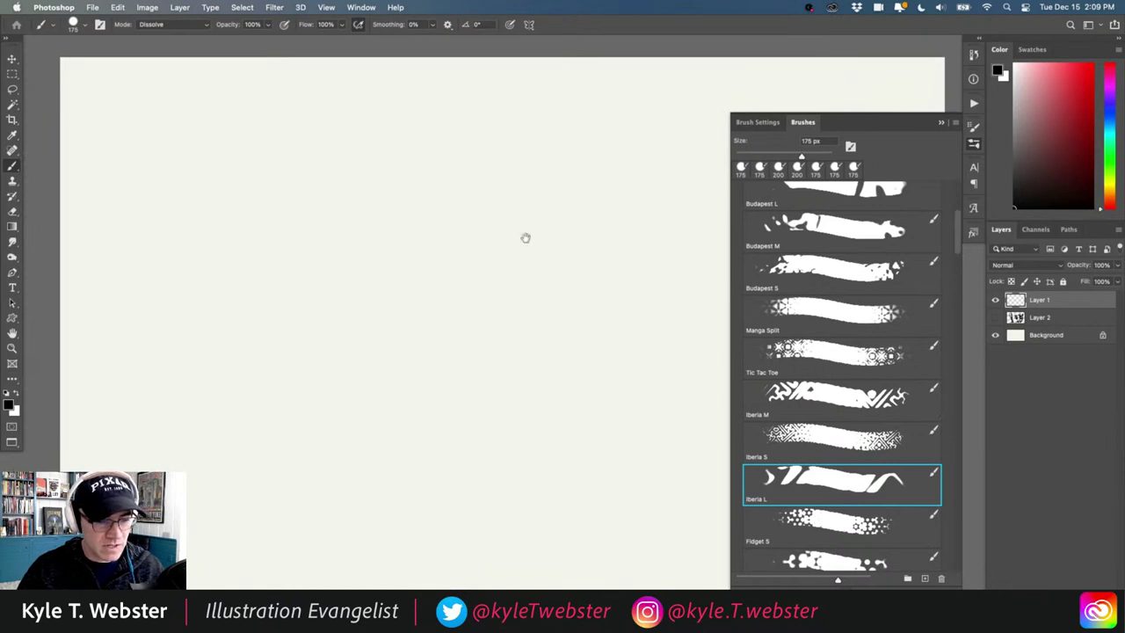
{"action": "mouse_move", "coordinate": [618, 143]}
{"action": "left_mouse_down"}
{"action": "mouse_move", "coordinate": [603, 192]}
{"action": "mouse_move", "coordinate": [444, 297]}
{"action": "mouse_move", "coordinate": [406, 366]}
{"action": "mouse_move", "coordinate": [433, 435]}
{"action": "mouse_move", "coordinate": [531, 449]}
{"action": "mouse_move", "coordinate": [578, 356]}
{"action": "mouse_move", "coordinate": [527, 230]}
{"action": "mouse_move", "coordinate": [440, 174]}
{"action": "mouse_move", "coordinate": [341, 166]}
{"action": "mouse_move", "coordinate": [261, 195]}
{"action": "mouse_move", "coordinate": [208, 240]}
{"action": "mouse_move", "coordinate": [177, 300]}
{"action": "mouse_move", "coordinate": [165, 377]}
{"action": "mouse_move", "coordinate": [177, 439]}
{"action": "mouse_move", "coordinate": [219, 495]}
{"action": "mouse_move", "coordinate": [305, 537]}
{"action": "left_mouse_up"}
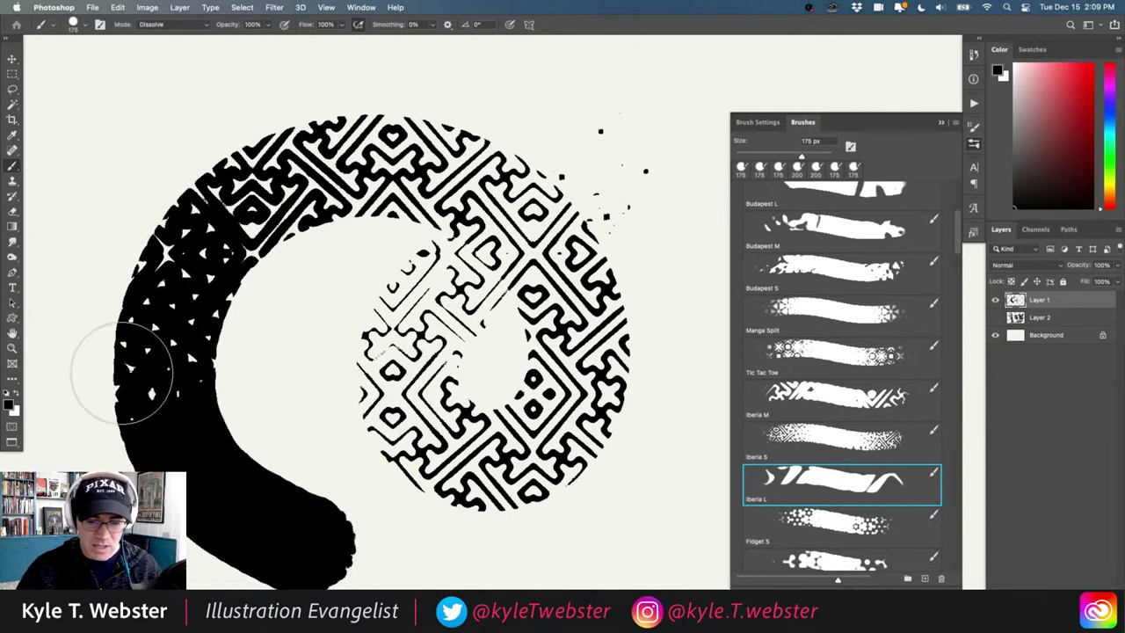
Step: Remove the Iberia L spiral and paint overlapping loops from light pattern to solid black with the Fidget S brush
{"action": "key", "text": "super+z"}
{"action": "scroll", "coordinate": [958, 257], "scroll_direction": "down", "scroll_amount": 5}
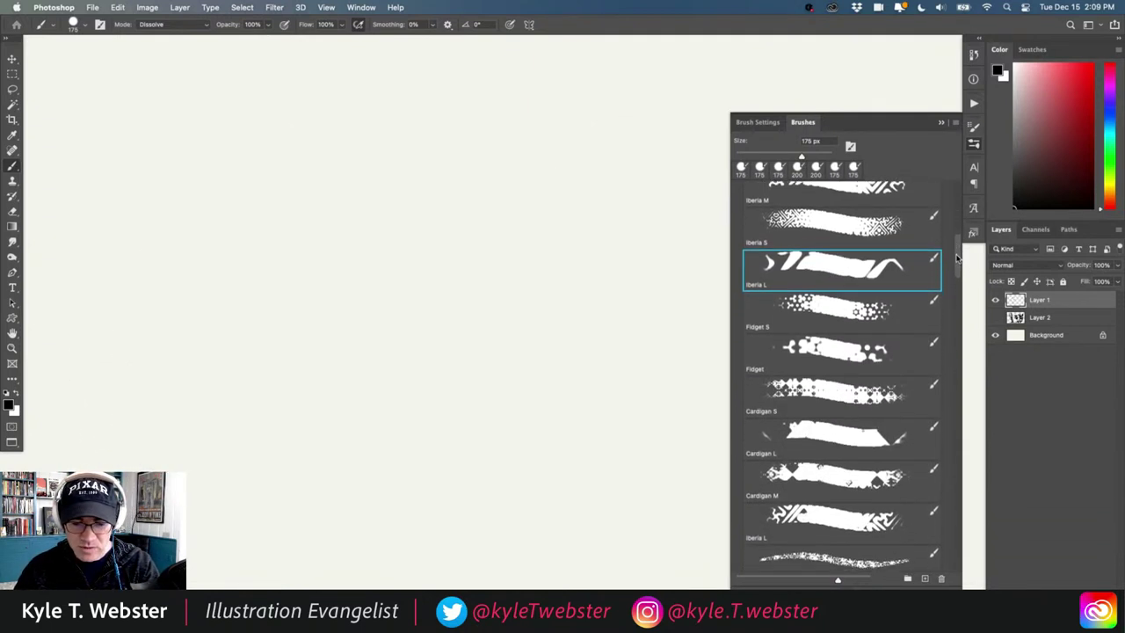
{"action": "key", "text": "period"}
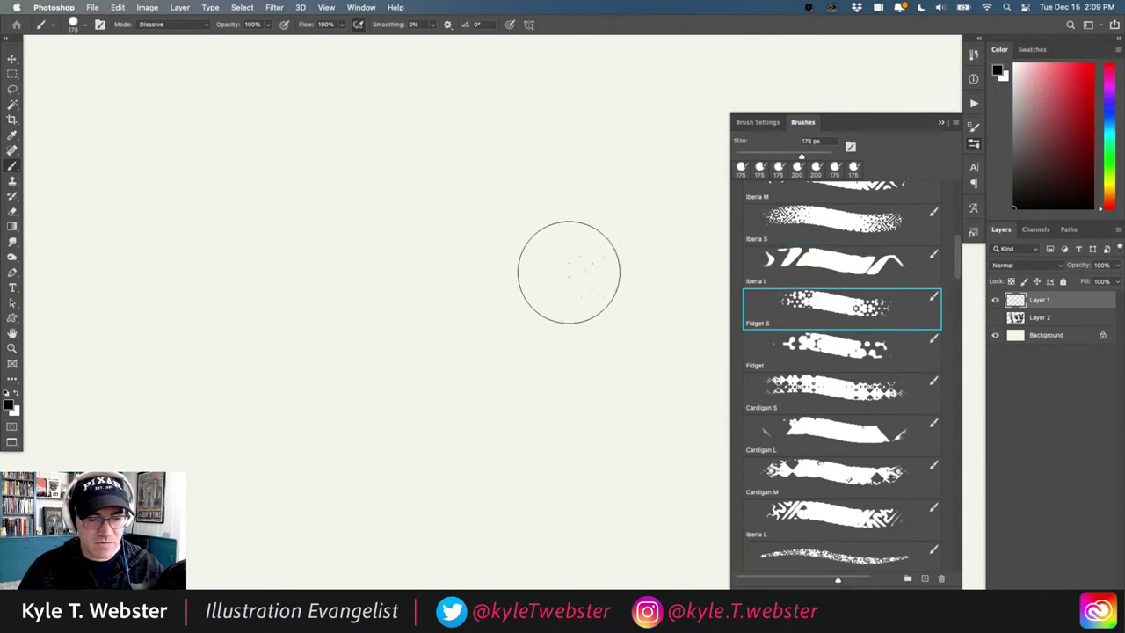
{"action": "mouse_move", "coordinate": [569, 272]}
{"action": "left_mouse_down"}
{"action": "mouse_move", "coordinate": [452, 252]}
{"action": "mouse_move", "coordinate": [322, 191]}
{"action": "mouse_move", "coordinate": [181, 238]}
{"action": "mouse_move", "coordinate": [239, 383]}
{"action": "mouse_move", "coordinate": [448, 431]}
{"action": "mouse_move", "coordinate": [367, 527]}
{"action": "mouse_move", "coordinate": [183, 447]}
{"action": "mouse_move", "coordinate": [318, 296]}
{"action": "mouse_move", "coordinate": [541, 251]}
{"action": "mouse_move", "coordinate": [430, 180]}
{"action": "mouse_move", "coordinate": [515, 351]}
{"action": "mouse_move", "coordinate": [523, 520]}
{"action": "left_mouse_up"}
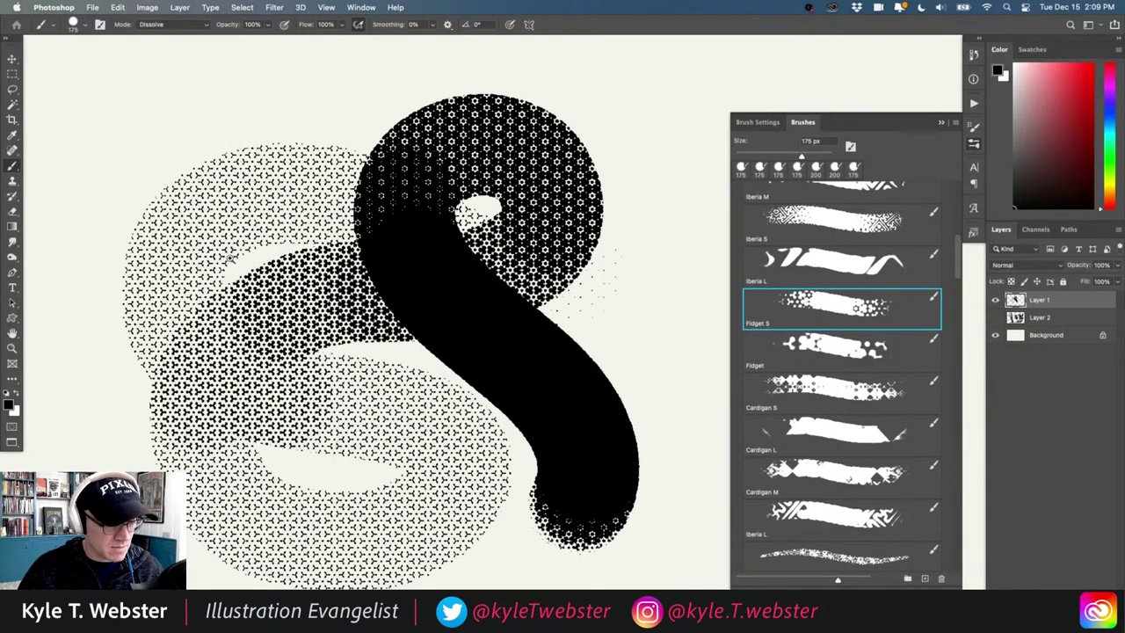
{"action": "left_click_drag", "start_coordinate": [229, 259], "coordinate": [294, 349]}
{"action": "scroll", "coordinate": [322, 357], "scroll_direction": "down", "scroll_amount": 5}
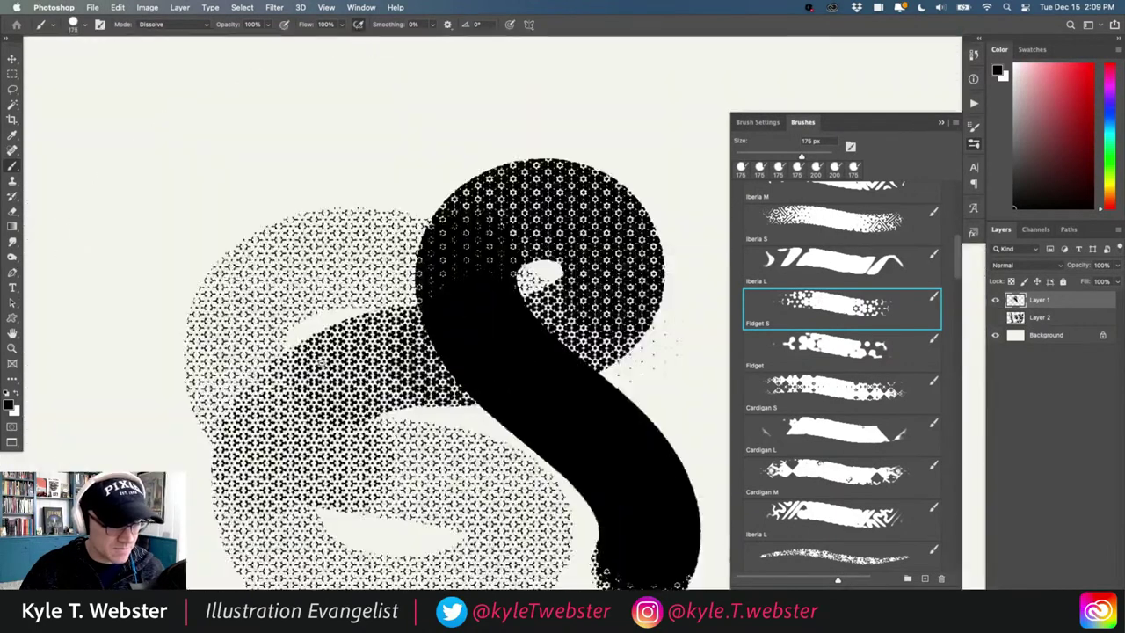
Step: Clear Layer 1 and paint a spiral stroke that darkens toward its end with the Cardigan S brush
{"action": "key", "text": "Delete"}
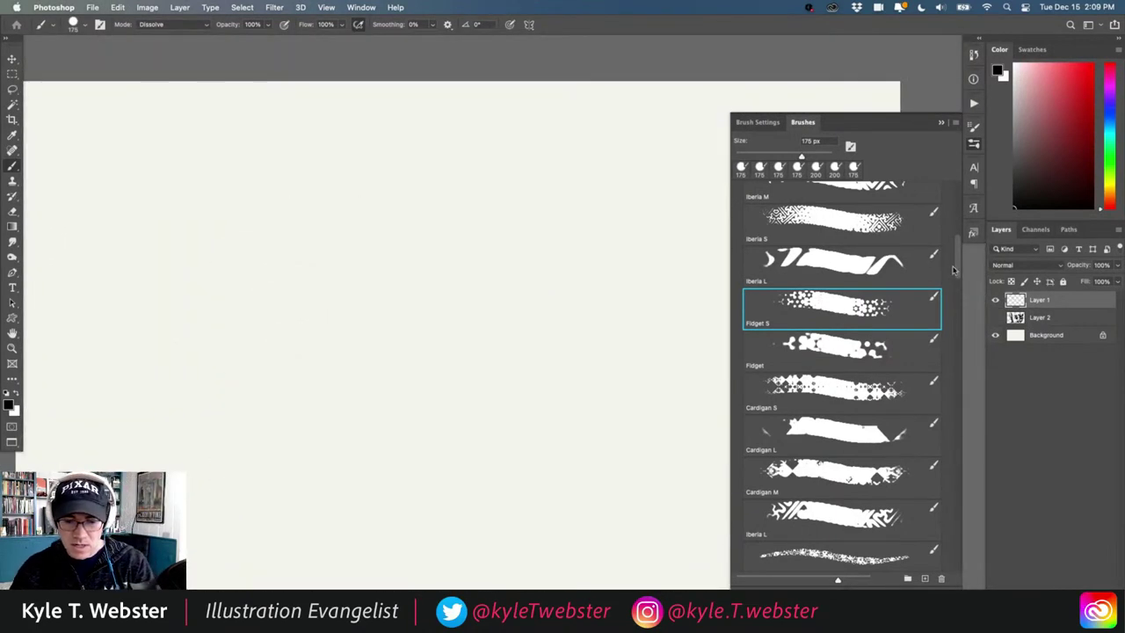
{"action": "scroll", "coordinate": [955, 270], "scroll_direction": "down", "scroll_amount": 3}
{"action": "left_click", "coordinate": [842, 293]}
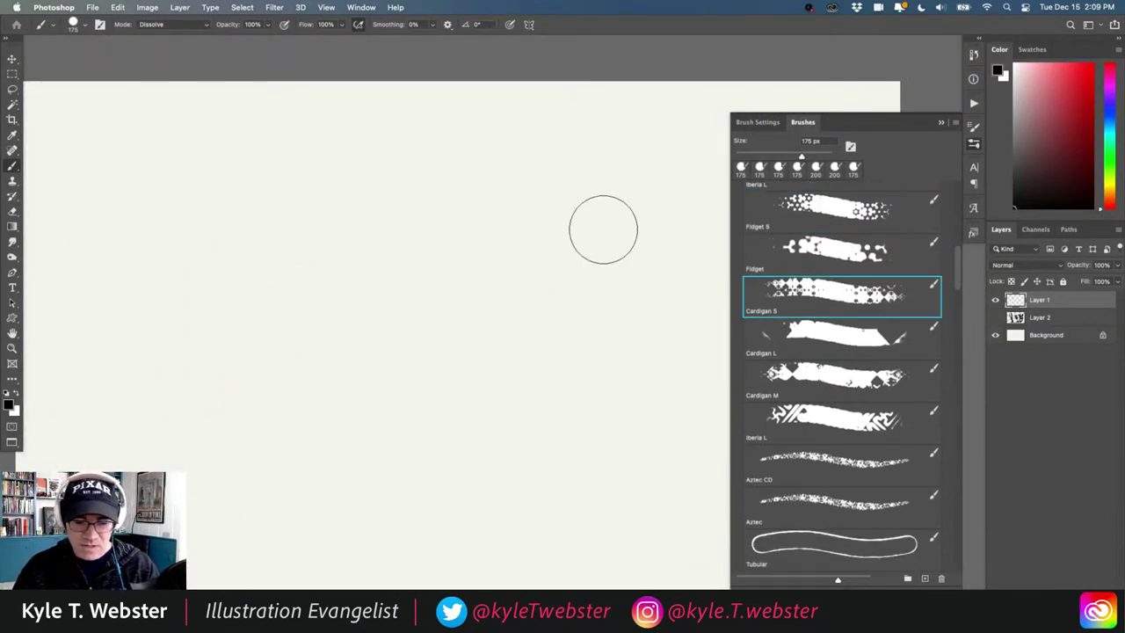
{"action": "mouse_move", "coordinate": [617, 223]}
{"action": "left_mouse_down"}
{"action": "mouse_move", "coordinate": [595, 257]}
{"action": "mouse_move", "coordinate": [453, 318]}
{"action": "mouse_move", "coordinate": [399, 406]}
{"action": "mouse_move", "coordinate": [458, 461]}
{"action": "mouse_move", "coordinate": [556, 388]}
{"action": "mouse_move", "coordinate": [503, 250]}
{"action": "mouse_move", "coordinate": [384, 205]}
{"action": "mouse_move", "coordinate": [288, 248]}
{"action": "mouse_move", "coordinate": [250, 340]}
{"action": "mouse_move", "coordinate": [314, 455]}
{"action": "left_mouse_up"}
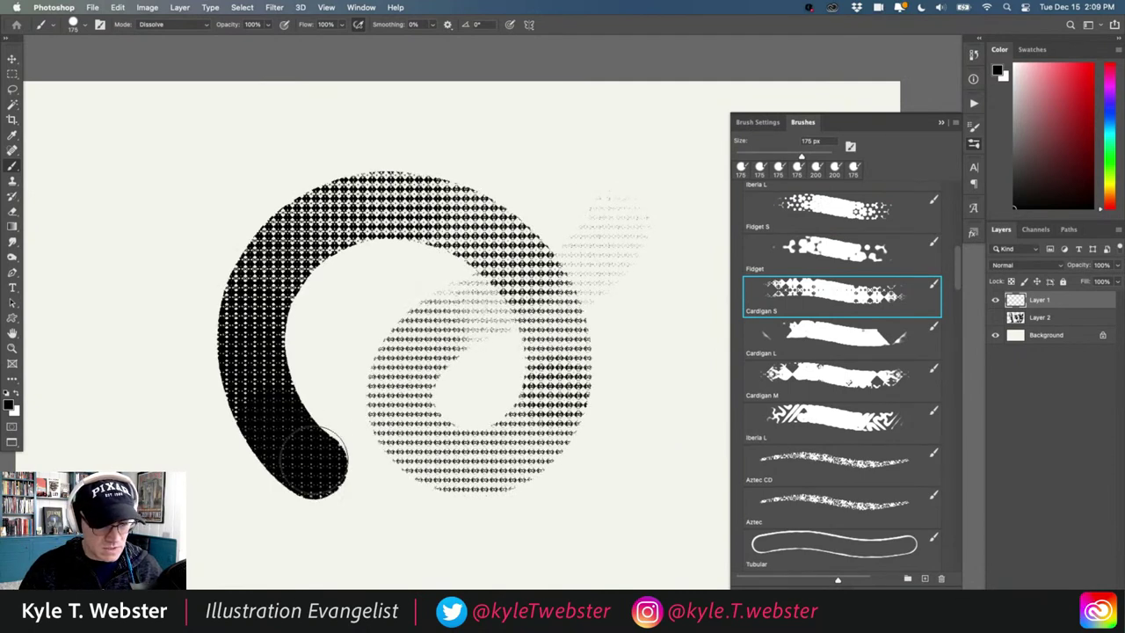
Step: Clear Layer 1 and paint a wide test stroke across the canvas with the Cardigan L brush
{"action": "key", "text": "Delete"}
{"action": "left_click", "coordinate": [805, 331]}
{"action": "mouse_move", "coordinate": [655, 255]}
{"action": "left_mouse_down"}
{"action": "mouse_move", "coordinate": [630, 402]}
{"action": "mouse_move", "coordinate": [570, 247]}
{"action": "mouse_move", "coordinate": [559, 375]}
{"action": "mouse_move", "coordinate": [479, 244]}
{"action": "mouse_move", "coordinate": [525, 409]}
{"action": "mouse_move", "coordinate": [427, 240]}
{"action": "mouse_move", "coordinate": [468, 385]}
{"action": "mouse_move", "coordinate": [377, 249]}
{"action": "mouse_move", "coordinate": [408, 368]}
{"action": "mouse_move", "coordinate": [317, 256]}
{"action": "mouse_move", "coordinate": [345, 358]}
{"action": "mouse_move", "coordinate": [286, 291]}
{"action": "mouse_move", "coordinate": [252, 288]}
{"action": "mouse_move", "coordinate": [233, 327]}
{"action": "mouse_move", "coordinate": [162, 310]}
{"action": "mouse_move", "coordinate": [125, 280]}
{"action": "left_mouse_up"}
Step: Clear Layer 1 and paint an irregular black texture patch near the canvas centre with the Aztec brush at 300 px
{"action": "key", "text": "Delete"}
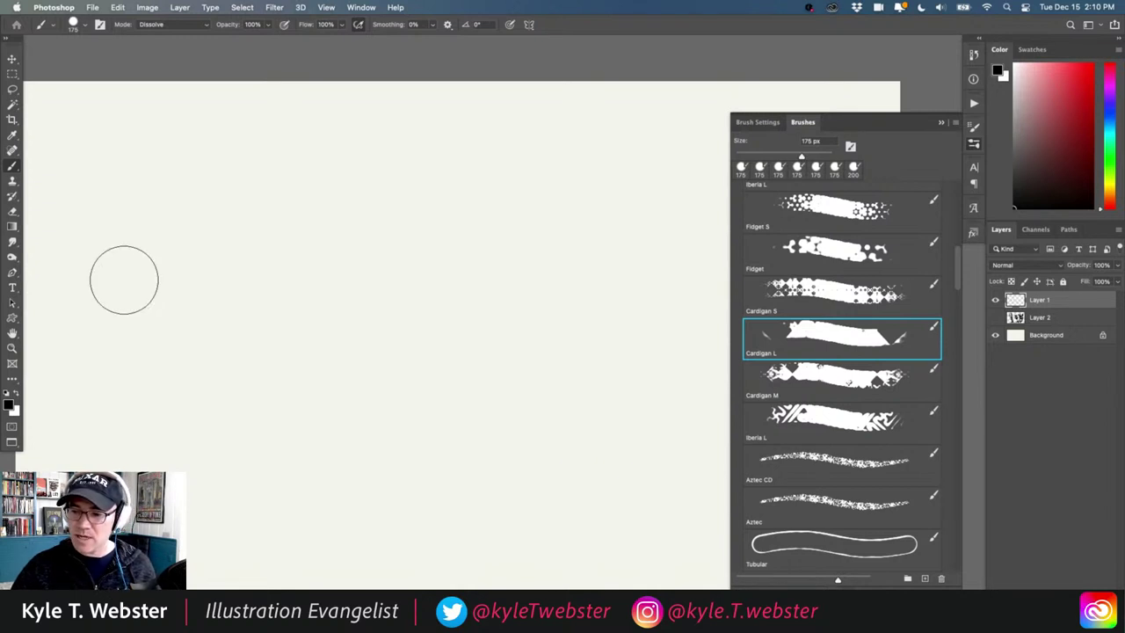
{"action": "left_click_drag", "start_coordinate": [958, 262], "coordinate": [957, 268]}
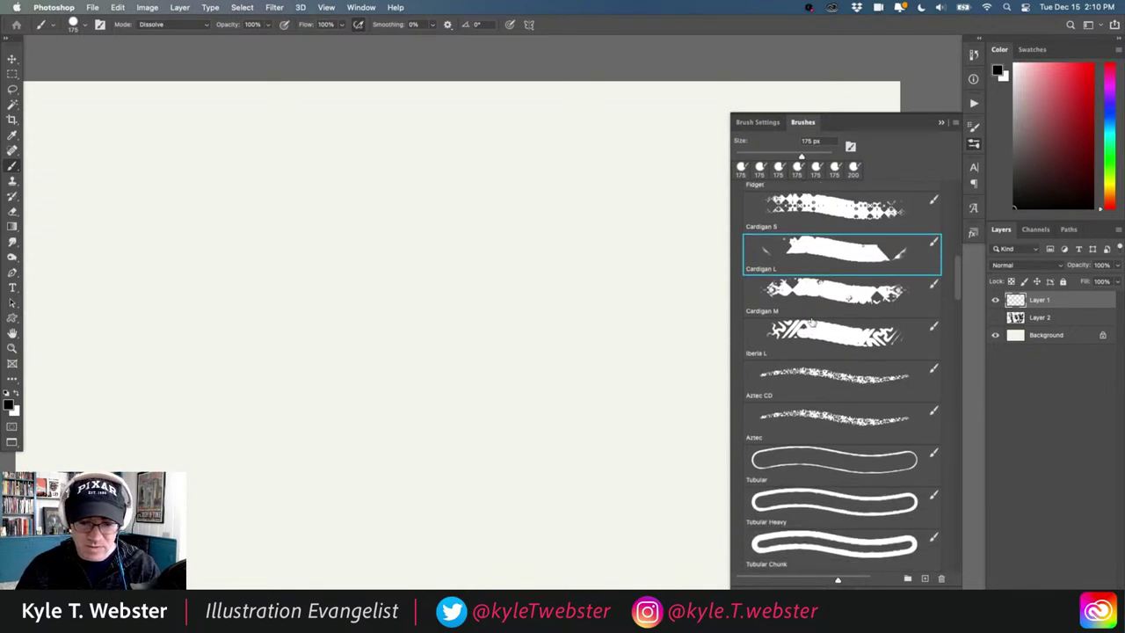
{"action": "left_click", "coordinate": [802, 374]}
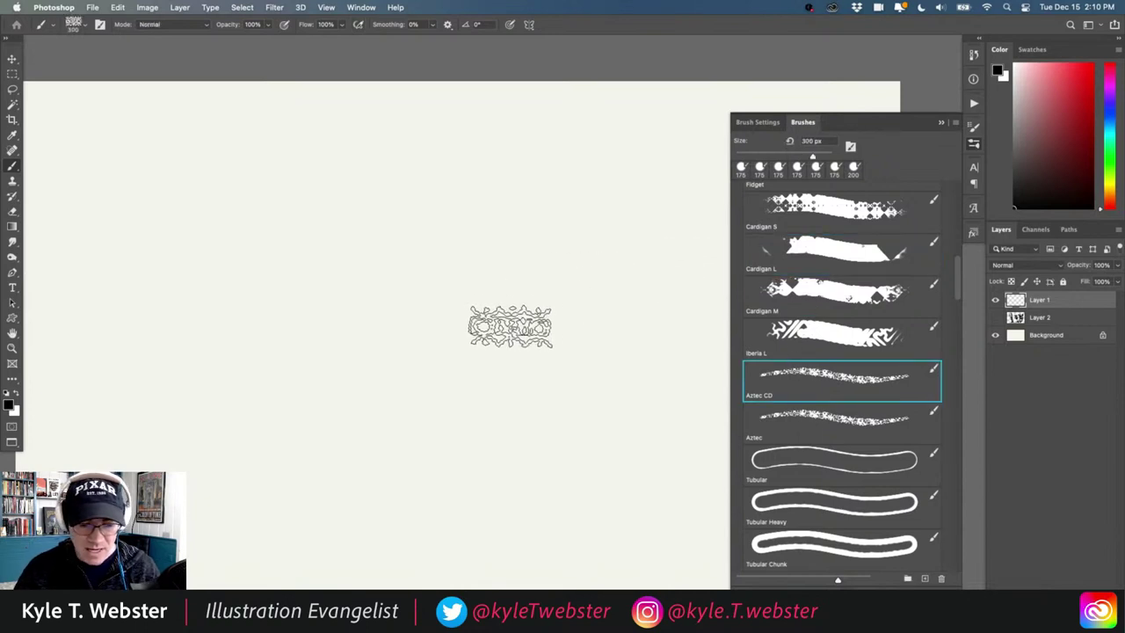
{"action": "left_click_drag", "start_coordinate": [377, 386], "coordinate": [393, 364]}
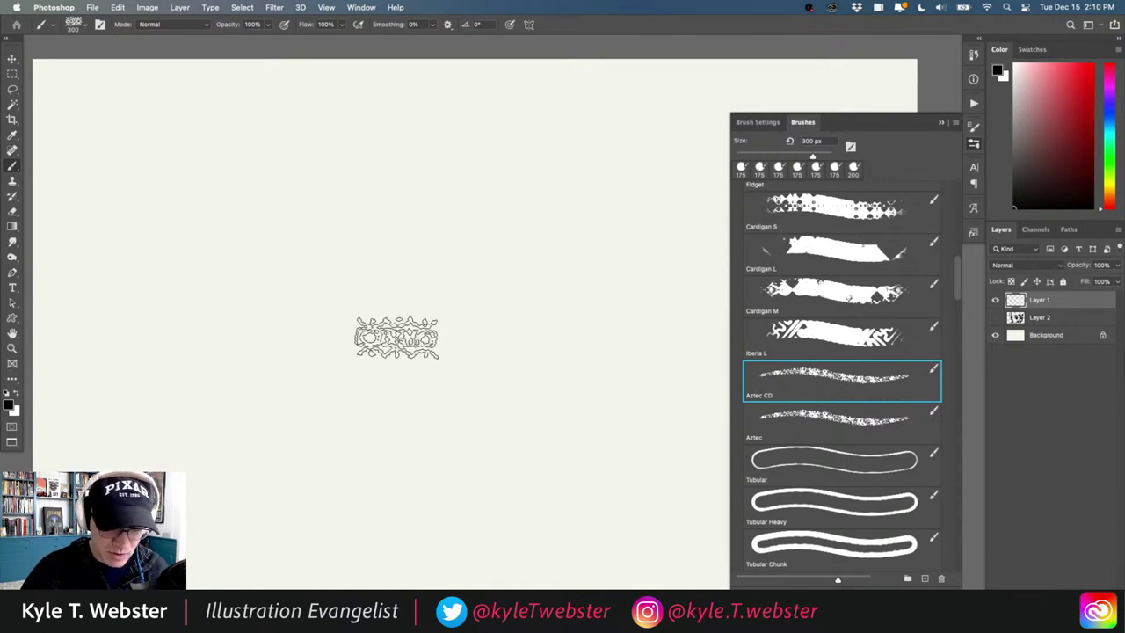
{"action": "left_click", "coordinate": [785, 415]}
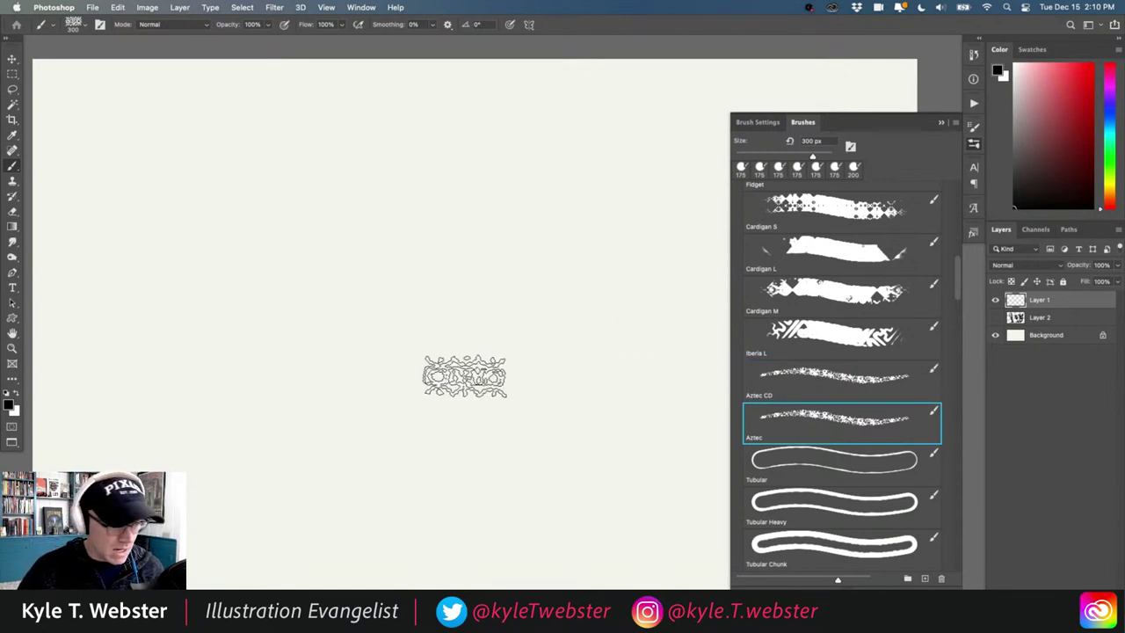
{"action": "mouse_move", "coordinate": [514, 228]}
{"action": "left_mouse_down"}
{"action": "mouse_move", "coordinate": [492, 220]}
{"action": "mouse_move", "coordinate": [444, 231]}
{"action": "mouse_move", "coordinate": [457, 339]}
{"action": "mouse_move", "coordinate": [416, 296]}
{"action": "mouse_move", "coordinate": [382, 205]}
{"action": "mouse_move", "coordinate": [377, 238]}
{"action": "mouse_move", "coordinate": [356, 237]}
{"action": "mouse_move", "coordinate": [360, 264]}
{"action": "left_mouse_up"}
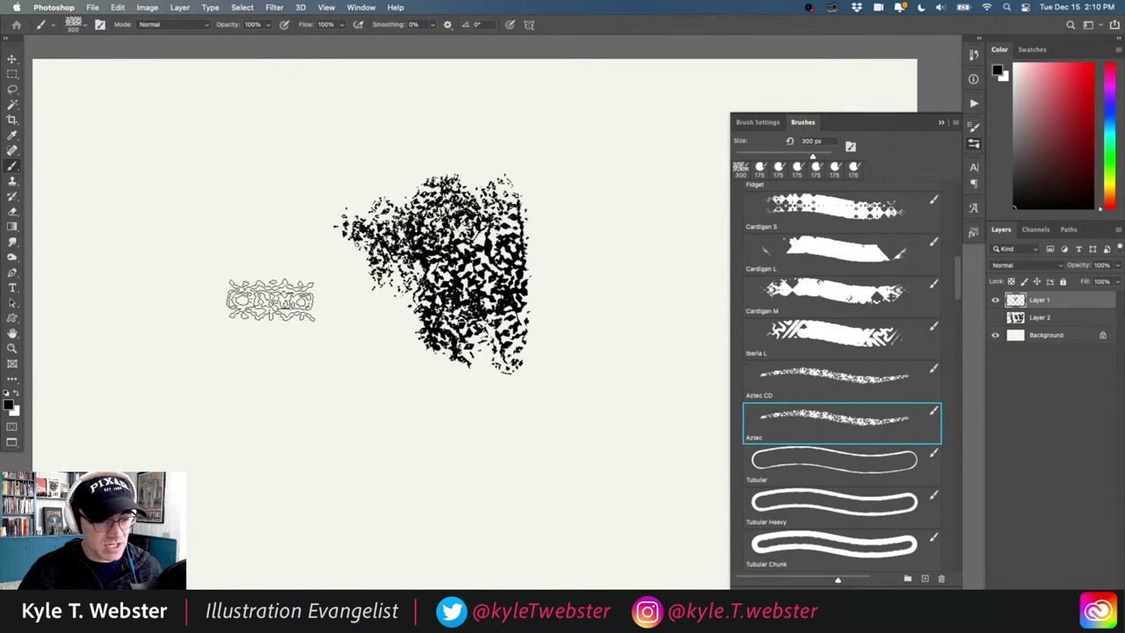
Step: Add dense and light Aztec texture patches on both sides of the central patch and below it
{"action": "mouse_move", "coordinate": [290, 317]}
{"action": "left_mouse_down"}
{"action": "mouse_move", "coordinate": [339, 351]}
{"action": "mouse_move", "coordinate": [293, 389]}
{"action": "mouse_move", "coordinate": [286, 321]}
{"action": "mouse_move", "coordinate": [246, 359]}
{"action": "mouse_move", "coordinate": [312, 296]}
{"action": "mouse_move", "coordinate": [246, 225]}
{"action": "mouse_move", "coordinate": [251, 195]}
{"action": "left_mouse_up"}
{"action": "mouse_move", "coordinate": [599, 449]}
{"action": "left_mouse_down"}
{"action": "mouse_move", "coordinate": [475, 492]}
{"action": "mouse_move", "coordinate": [544, 422]}
{"action": "mouse_move", "coordinate": [577, 326]}
{"action": "mouse_move", "coordinate": [577, 189]}
{"action": "mouse_move", "coordinate": [605, 330]}
{"action": "left_mouse_up"}
{"action": "mouse_move", "coordinate": [633, 266]}
{"action": "left_mouse_down"}
{"action": "mouse_move", "coordinate": [636, 322]}
{"action": "mouse_move", "coordinate": [663, 292]}
{"action": "mouse_move", "coordinate": [662, 244]}
{"action": "mouse_move", "coordinate": [639, 207]}
{"action": "mouse_move", "coordinate": [625, 233]}
{"action": "mouse_move", "coordinate": [615, 167]}
{"action": "left_mouse_up"}
{"action": "mouse_move", "coordinate": [396, 430]}
{"action": "left_mouse_down"}
{"action": "mouse_move", "coordinate": [383, 465]}
{"action": "mouse_move", "coordinate": [379, 421]}
{"action": "mouse_move", "coordinate": [401, 440]}
{"action": "mouse_move", "coordinate": [438, 429]}
{"action": "mouse_move", "coordinate": [389, 376]}
{"action": "mouse_move", "coordinate": [332, 446]}
{"action": "mouse_move", "coordinate": [301, 459]}
{"action": "left_mouse_up"}
Step: Inspect the Aztec texture up close and paint two more medium-dark patches on the far left of the canvas
{"action": "left_click", "coordinate": [242, 458], "text": "super"}
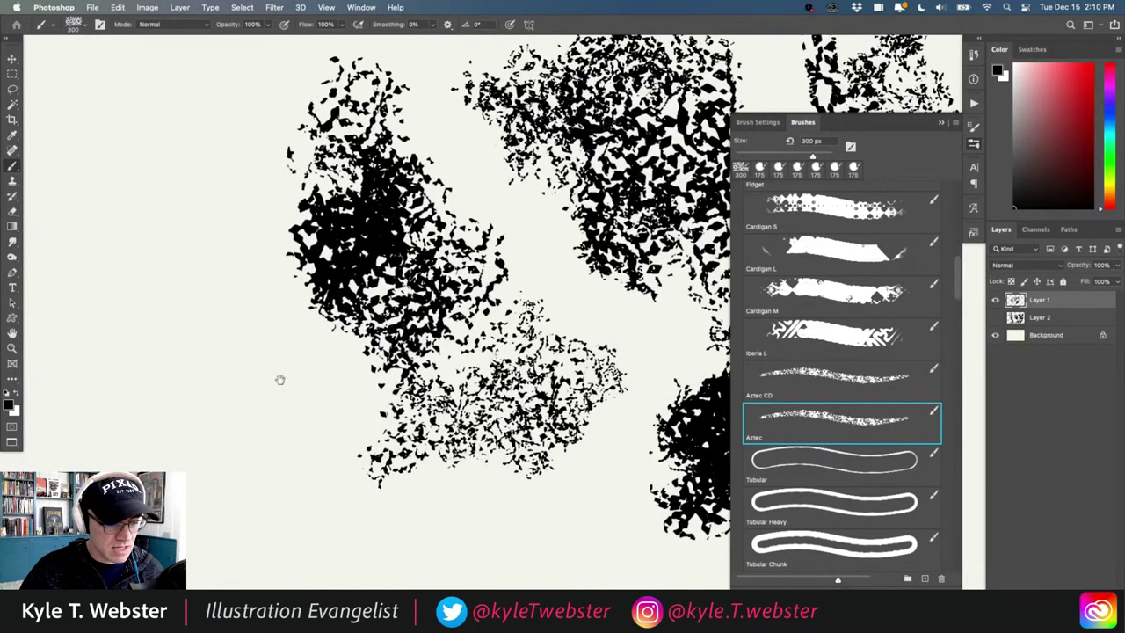
{"action": "mouse_move", "coordinate": [278, 379]}
{"action": "left_mouse_down"}
{"action": "mouse_move", "coordinate": [262, 348]}
{"action": "mouse_move", "coordinate": [249, 421]}
{"action": "mouse_move", "coordinate": [279, 418]}
{"action": "mouse_move", "coordinate": [185, 344]}
{"action": "mouse_move", "coordinate": [195, 290]}
{"action": "mouse_move", "coordinate": [158, 265]}
{"action": "mouse_move", "coordinate": [145, 343]}
{"action": "mouse_move", "coordinate": [181, 431]}
{"action": "mouse_move", "coordinate": [211, 430]}
{"action": "mouse_move", "coordinate": [252, 361]}
{"action": "left_mouse_up"}
{"action": "mouse_move", "coordinate": [317, 158]}
{"action": "left_mouse_down"}
{"action": "mouse_move", "coordinate": [254, 188]}
{"action": "mouse_move", "coordinate": [313, 190]}
{"action": "mouse_move", "coordinate": [288, 258]}
{"action": "mouse_move", "coordinate": [265, 207]}
{"action": "mouse_move", "coordinate": [261, 147]}
{"action": "mouse_move", "coordinate": [228, 194]}
{"action": "mouse_move", "coordinate": [282, 151]}
{"action": "mouse_move", "coordinate": [290, 108]}
{"action": "mouse_move", "coordinate": [382, 156]}
{"action": "mouse_move", "coordinate": [386, 186]}
{"action": "mouse_move", "coordinate": [342, 109]}
{"action": "left_mouse_up"}
{"action": "left_click", "coordinate": [335, 352], "text": "alt"}
{"action": "left_click_drag", "start_coordinate": [365, 417], "coordinate": [245, 404]}
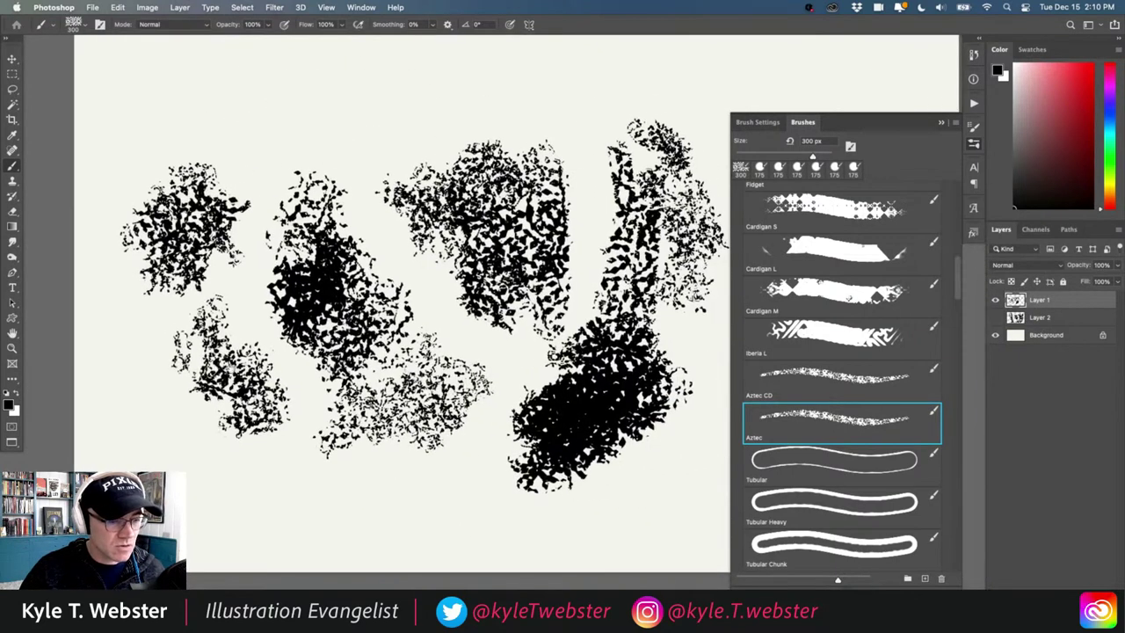
Step: Clear Layer 1 and paint a bright green foliage cluster with the Aztec CD brush
{"action": "key", "text": "super+a"}
{"action": "key", "text": "BackSpace"}
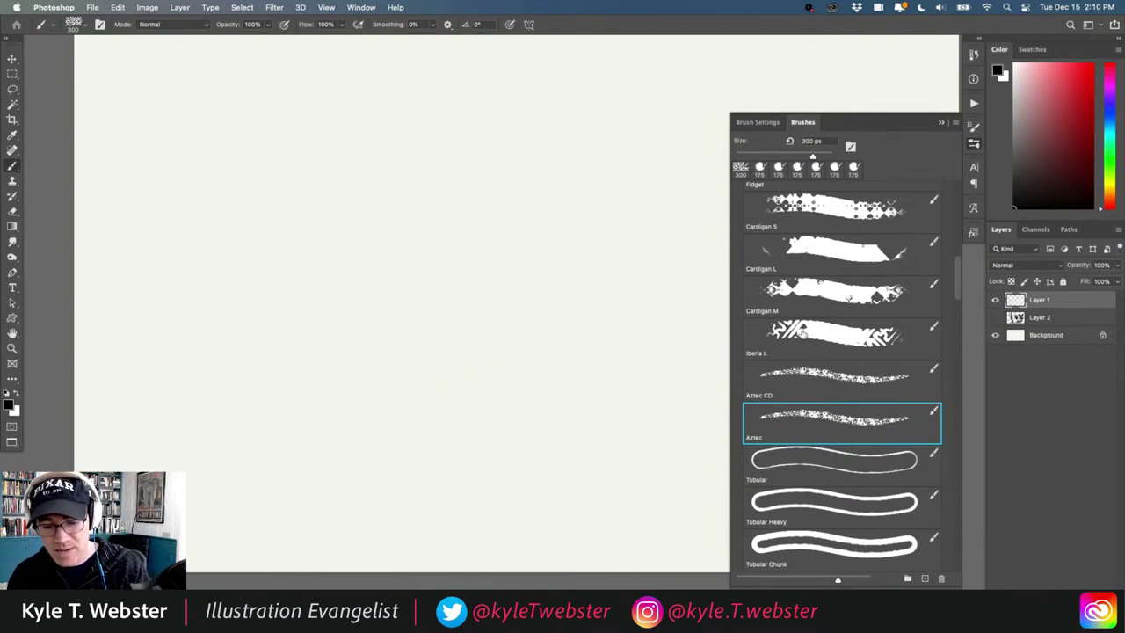
{"action": "left_click", "coordinate": [795, 378]}
{"action": "left_click", "coordinate": [1109, 180]}
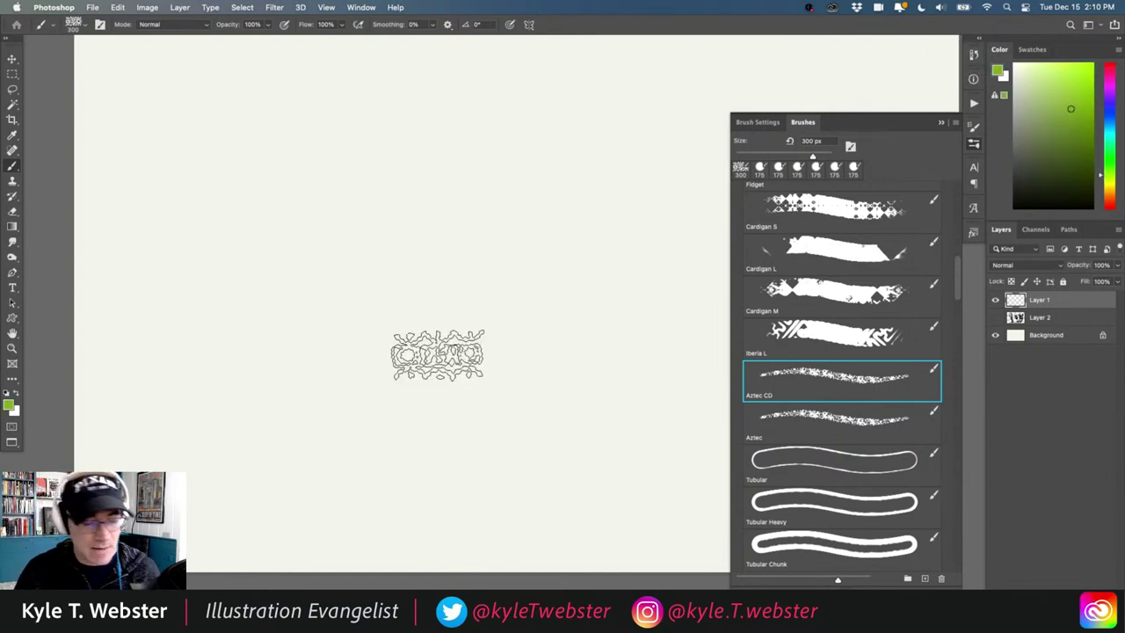
{"action": "mouse_move", "coordinate": [439, 360]}
{"action": "left_mouse_down"}
{"action": "mouse_move", "coordinate": [376, 266]}
{"action": "mouse_move", "coordinate": [420, 350]}
{"action": "mouse_move", "coordinate": [367, 322]}
{"action": "mouse_move", "coordinate": [350, 284]}
{"action": "mouse_move", "coordinate": [379, 244]}
{"action": "mouse_move", "coordinate": [410, 230]}
{"action": "mouse_move", "coordinate": [330, 209]}
{"action": "mouse_move", "coordinate": [346, 289]}
{"action": "mouse_move", "coordinate": [280, 249]}
{"action": "mouse_move", "coordinate": [308, 263]}
{"action": "mouse_move", "coordinate": [286, 299]}
{"action": "mouse_move", "coordinate": [360, 281]}
{"action": "mouse_move", "coordinate": [406, 343]}
{"action": "mouse_move", "coordinate": [436, 284]}
{"action": "mouse_move", "coordinate": [435, 239]}
{"action": "mouse_move", "coordinate": [357, 268]}
{"action": "left_mouse_up"}
Step: Extend the foliage cluster's upper edge and layer darker green Aztec CD strokes over its middle and sides
{"action": "left_click", "coordinate": [375, 338], "text": "super"}
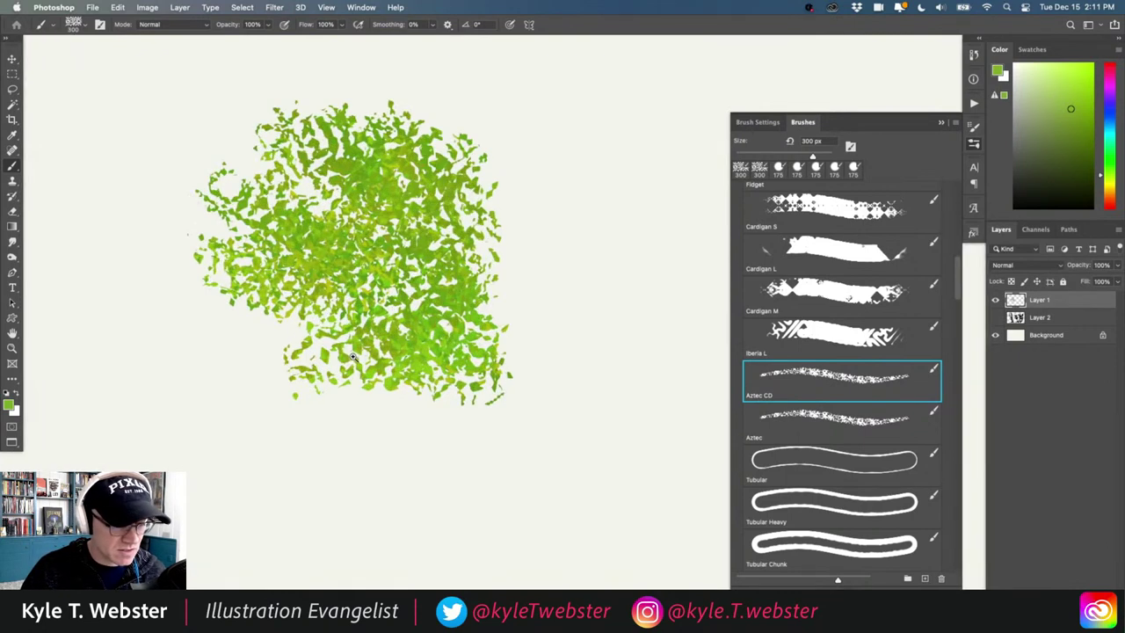
{"action": "scroll", "coordinate": [343, 324], "scroll_direction": "up", "scroll_amount": 3}
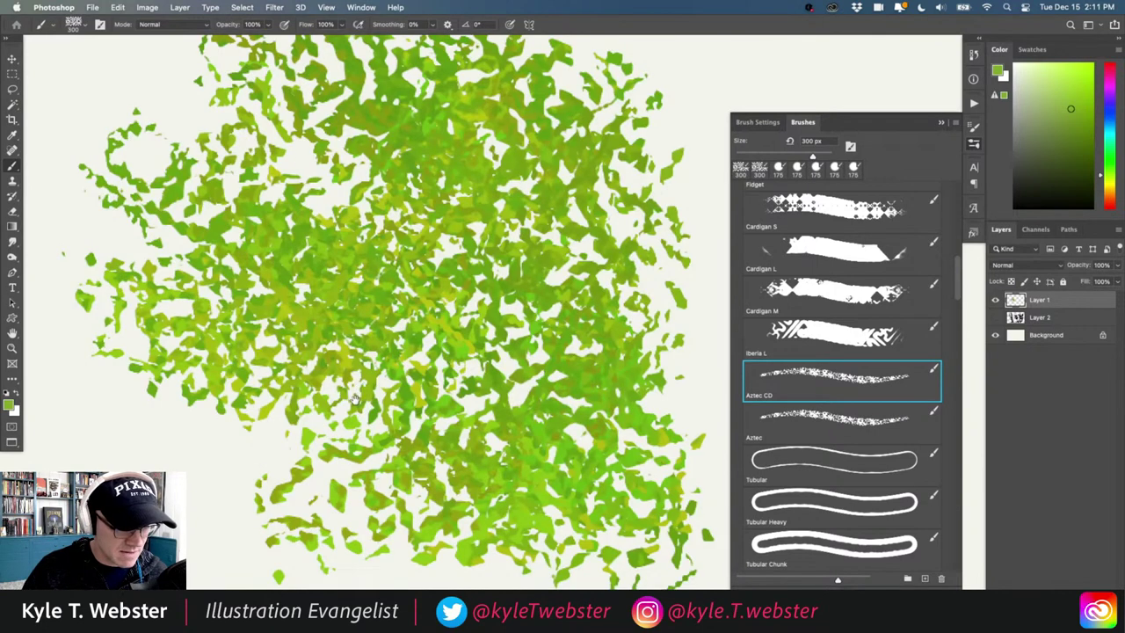
{"action": "scroll", "coordinate": [370, 394], "scroll_direction": "down", "scroll_amount": 3}
{"action": "mouse_move", "coordinate": [322, 332]}
{"action": "left_mouse_down"}
{"action": "mouse_move", "coordinate": [316, 278]}
{"action": "mouse_move", "coordinate": [275, 254]}
{"action": "mouse_move", "coordinate": [304, 199]}
{"action": "mouse_move", "coordinate": [310, 223]}
{"action": "mouse_move", "coordinate": [397, 231]}
{"action": "mouse_move", "coordinate": [307, 247]}
{"action": "mouse_move", "coordinate": [249, 297]}
{"action": "left_mouse_up"}
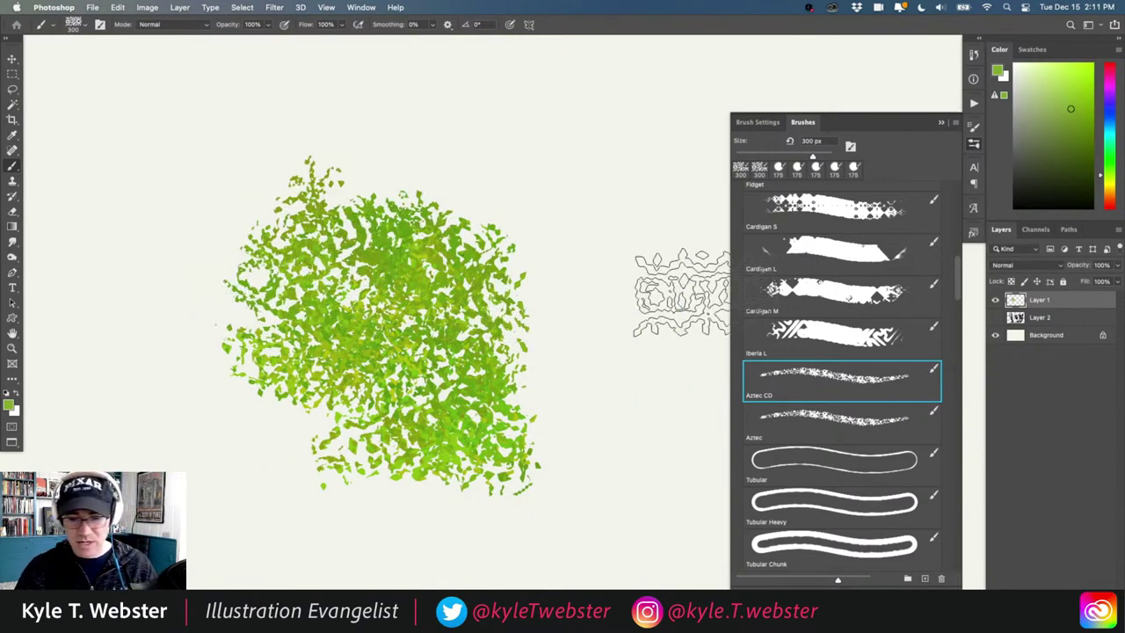
{"action": "left_click", "coordinate": [1078, 135]}
{"action": "mouse_move", "coordinate": [439, 290]}
{"action": "left_mouse_down"}
{"action": "mouse_move", "coordinate": [445, 395]}
{"action": "mouse_move", "coordinate": [480, 428]}
{"action": "mouse_move", "coordinate": [503, 329]}
{"action": "mouse_move", "coordinate": [450, 323]}
{"action": "mouse_move", "coordinate": [384, 340]}
{"action": "mouse_move", "coordinate": [410, 422]}
{"action": "mouse_move", "coordinate": [380, 320]}
{"action": "mouse_move", "coordinate": [336, 358]}
{"action": "mouse_move", "coordinate": [352, 440]}
{"action": "mouse_move", "coordinate": [292, 377]}
{"action": "mouse_move", "coordinate": [337, 348]}
{"action": "mouse_move", "coordinate": [388, 288]}
{"action": "mouse_move", "coordinate": [459, 301]}
{"action": "mouse_move", "coordinate": [450, 263]}
{"action": "mouse_move", "coordinate": [476, 314]}
{"action": "mouse_move", "coordinate": [520, 346]}
{"action": "mouse_move", "coordinate": [542, 282]}
{"action": "mouse_move", "coordinate": [511, 315]}
{"action": "mouse_move", "coordinate": [551, 331]}
{"action": "mouse_move", "coordinate": [519, 249]}
{"action": "mouse_move", "coordinate": [574, 357]}
{"action": "mouse_move", "coordinate": [538, 406]}
{"action": "mouse_move", "coordinate": [626, 367]}
{"action": "mouse_move", "coordinate": [617, 322]}
{"action": "mouse_move", "coordinate": [546, 402]}
{"action": "mouse_move", "coordinate": [538, 458]}
{"action": "mouse_move", "coordinate": [441, 428]}
{"action": "mouse_move", "coordinate": [309, 437]}
{"action": "mouse_move", "coordinate": [327, 410]}
{"action": "mouse_move", "coordinate": [309, 437]}
{"action": "mouse_move", "coordinate": [342, 432]}
{"action": "mouse_move", "coordinate": [276, 427]}
{"action": "mouse_move", "coordinate": [290, 446]}
{"action": "mouse_move", "coordinate": [258, 414]}
{"action": "mouse_move", "coordinate": [286, 396]}
{"action": "mouse_move", "coordinate": [230, 373]}
{"action": "left_mouse_up"}
{"action": "key", "text": "super+minus"}
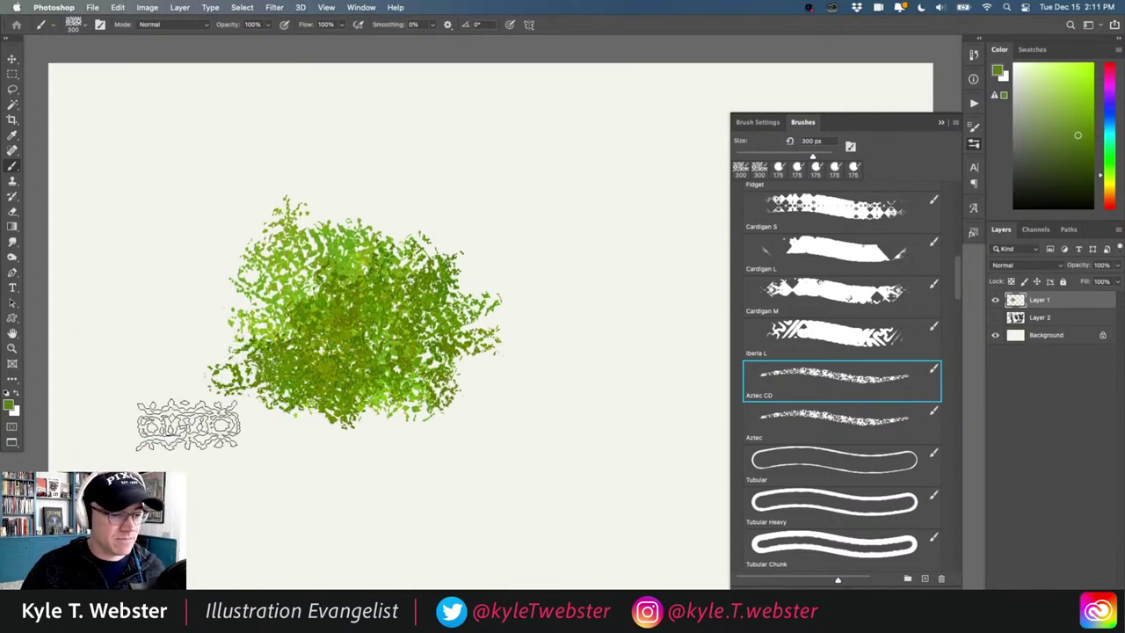
Step: Choose the Tubular brush and clear the green foliage from Layer 1
{"action": "scroll", "coordinate": [956, 271], "scroll_direction": "down", "scroll_amount": 1}
{"action": "scroll", "coordinate": [956, 271], "scroll_direction": "down", "scroll_amount": 3}
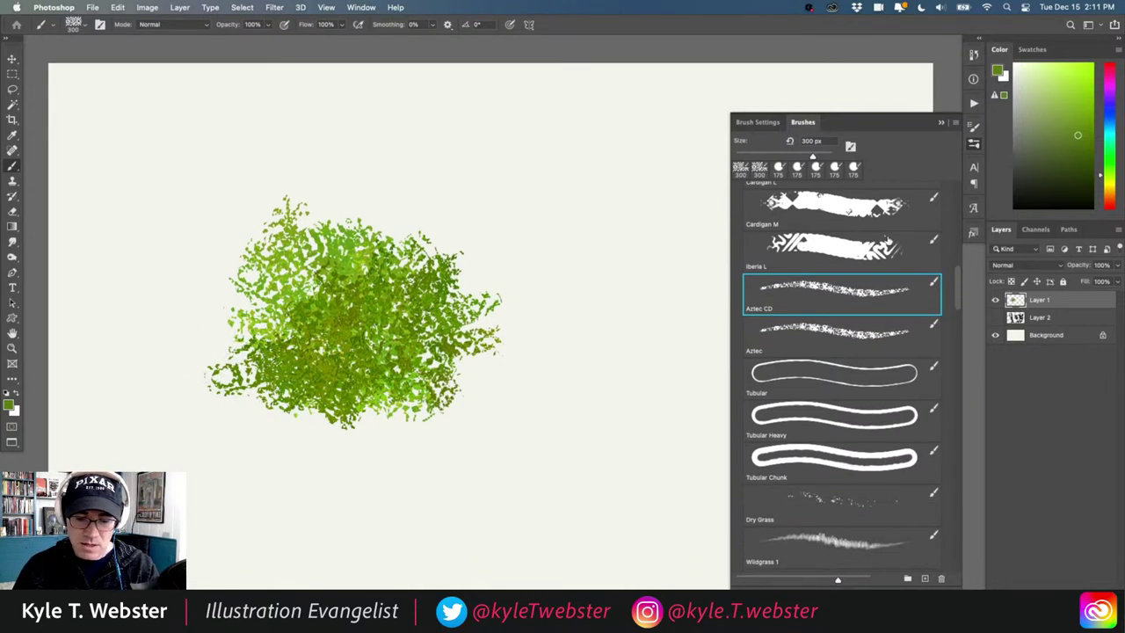
{"action": "left_click", "coordinate": [770, 368]}
{"action": "key", "text": "super+a"}
{"action": "key", "text": "BackSpace"}
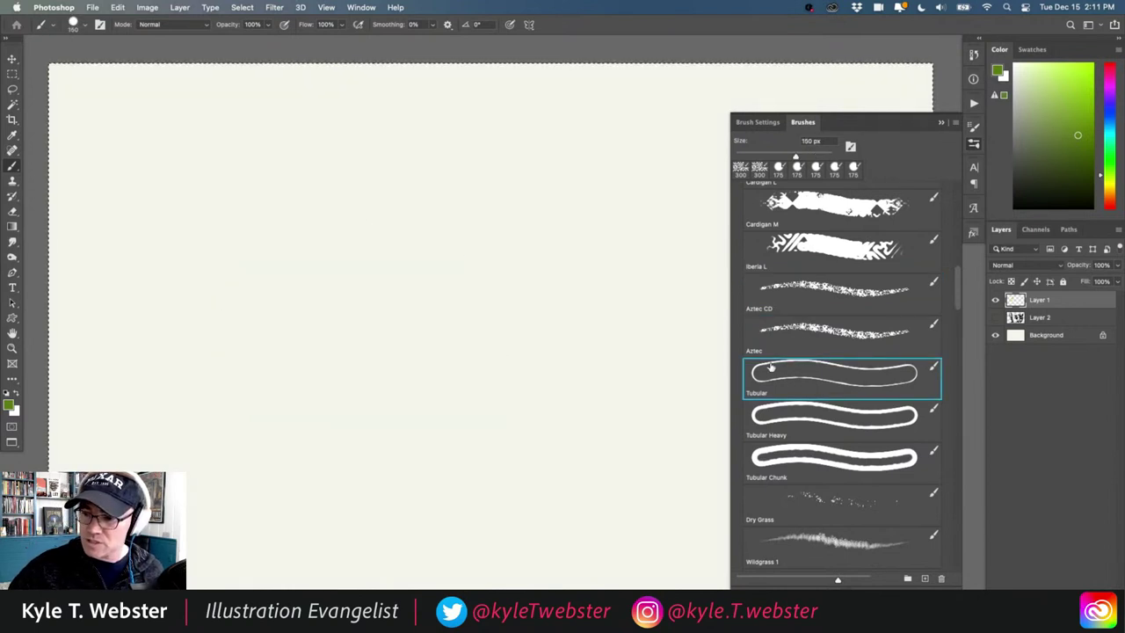
Step: Write a cursive outlined "hi" with the Tubular brush in black at 125 px with 40% smoothing, including the dot
{"action": "key", "text": "d"}
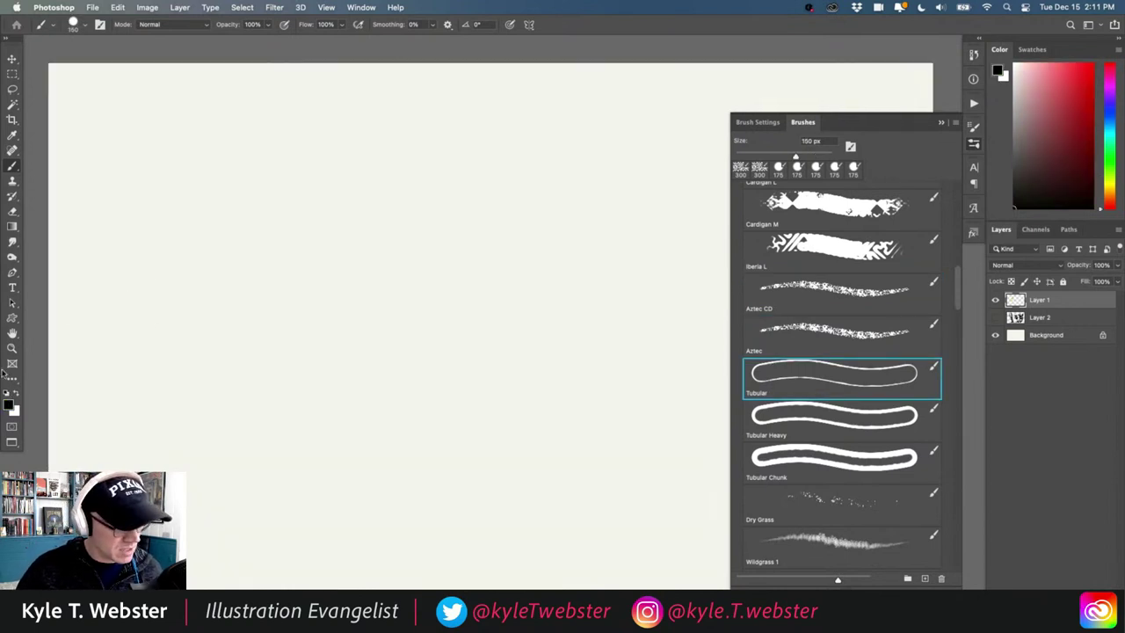
{"action": "left_click_drag", "start_coordinate": [439, 343], "coordinate": [436, 326]}
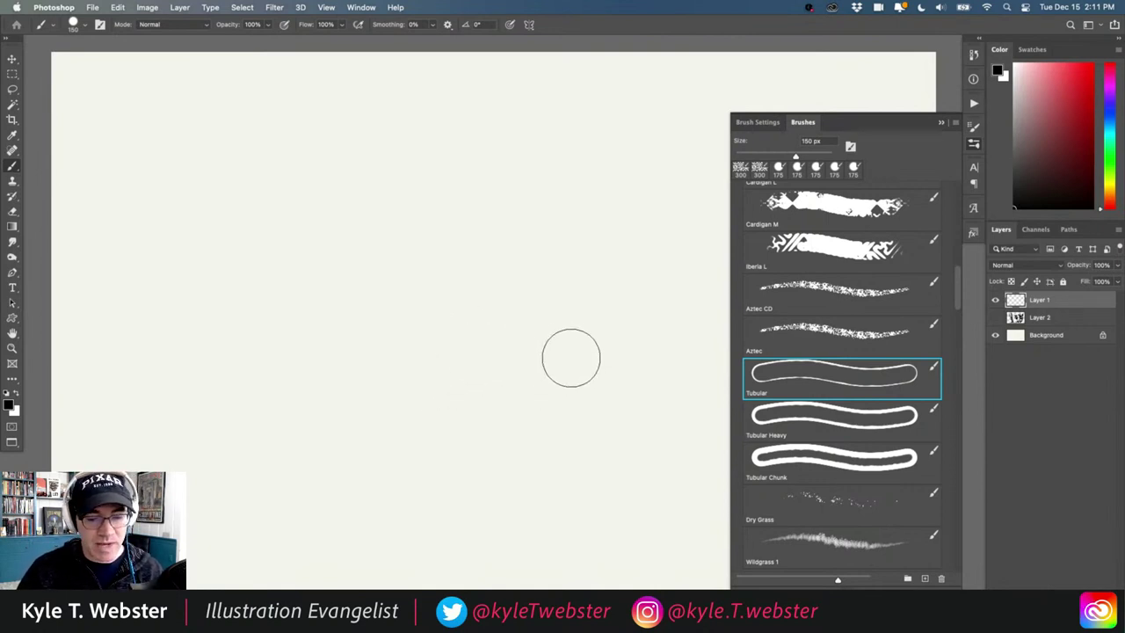
{"action": "key", "text": "bracketleft"}
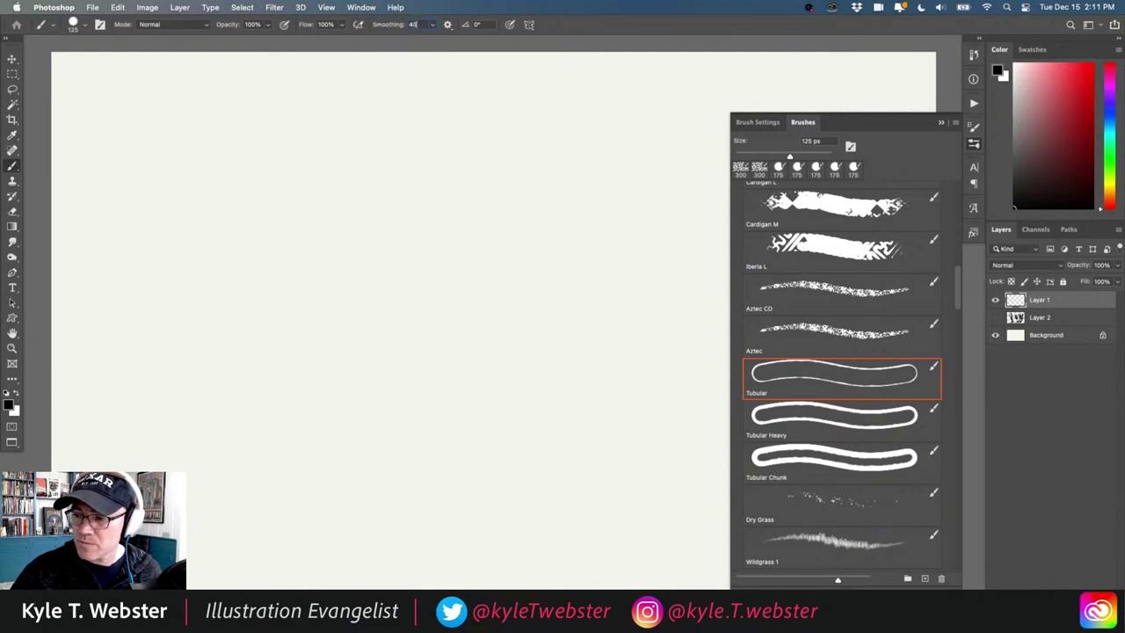
{"action": "left_click_drag", "start_coordinate": [319, 324], "coordinate": [394, 319]}
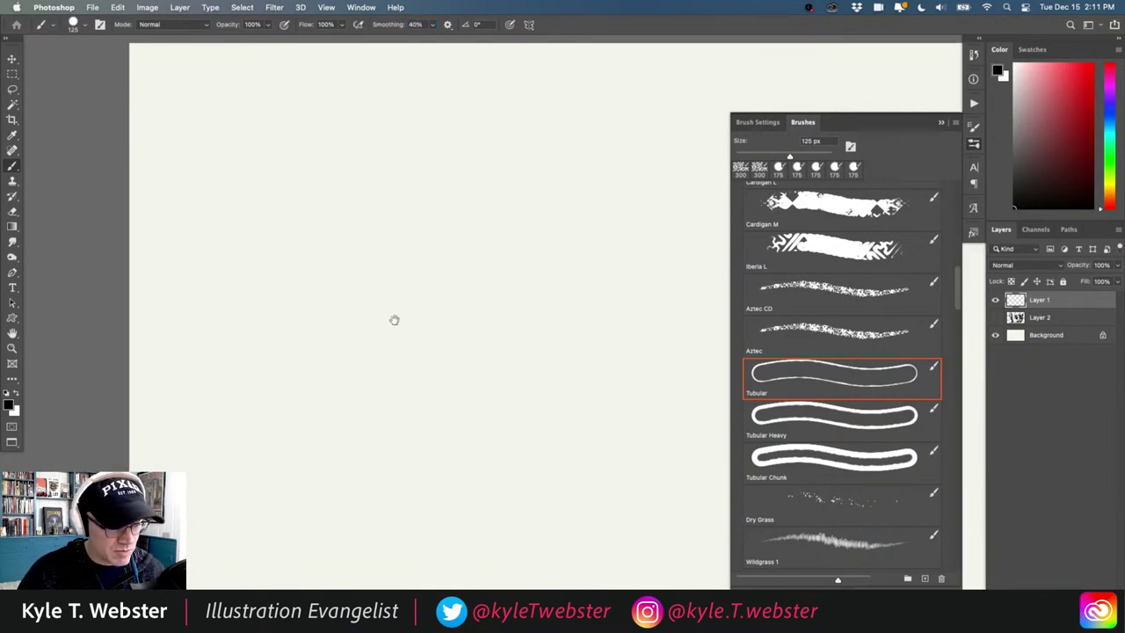
{"action": "mouse_move", "coordinate": [233, 242]}
{"action": "left_mouse_down"}
{"action": "mouse_move", "coordinate": [355, 233]}
{"action": "mouse_move", "coordinate": [412, 151]}
{"action": "mouse_move", "coordinate": [340, 162]}
{"action": "mouse_move", "coordinate": [297, 411]}
{"action": "mouse_move", "coordinate": [352, 316]}
{"action": "mouse_move", "coordinate": [392, 342]}
{"action": "mouse_move", "coordinate": [383, 387]}
{"action": "mouse_move", "coordinate": [408, 413]}
{"action": "mouse_move", "coordinate": [475, 325]}
{"action": "mouse_move", "coordinate": [466, 367]}
{"action": "mouse_move", "coordinate": [503, 410]}
{"action": "mouse_move", "coordinate": [536, 368]}
{"action": "mouse_move", "coordinate": [540, 396]}
{"action": "left_mouse_up"}
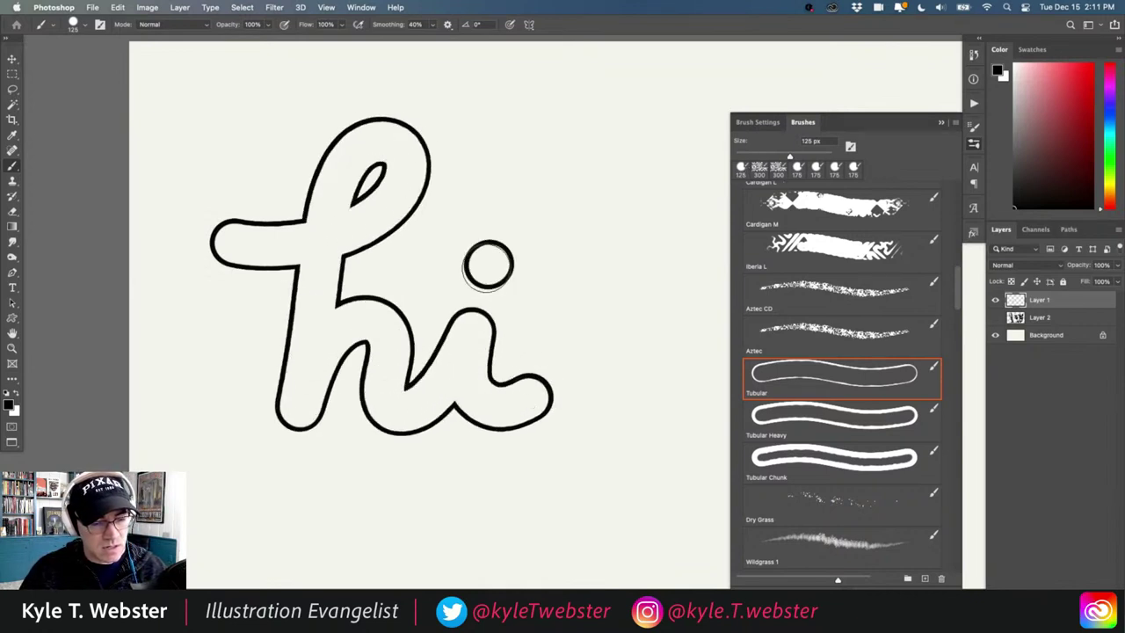
Step: Draw a zigzag outlined line crossed by a long, nearly vertical stem right of "hi" with the Tubular brush at 50 px
{"action": "left_click", "coordinate": [356, 435], "text": "alt"}
{"action": "left_click_drag", "start_coordinate": [334, 446], "coordinate": [254, 418]}
{"action": "left_click_drag", "start_coordinate": [261, 462], "coordinate": [219, 465]}
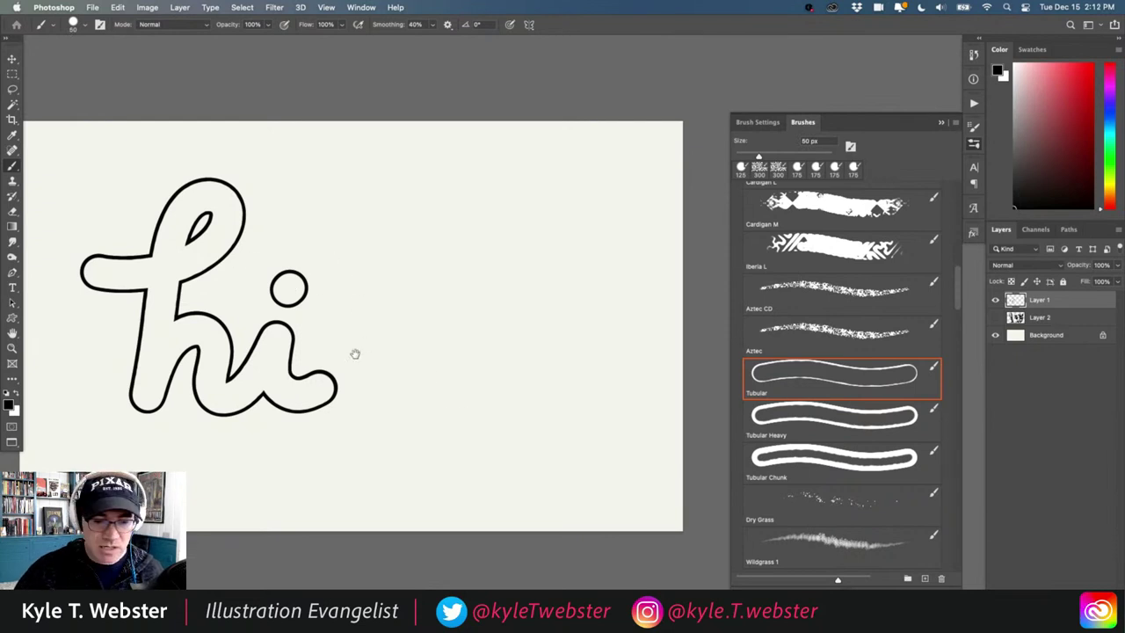
{"action": "left_click_drag", "start_coordinate": [355, 353], "coordinate": [389, 352]}
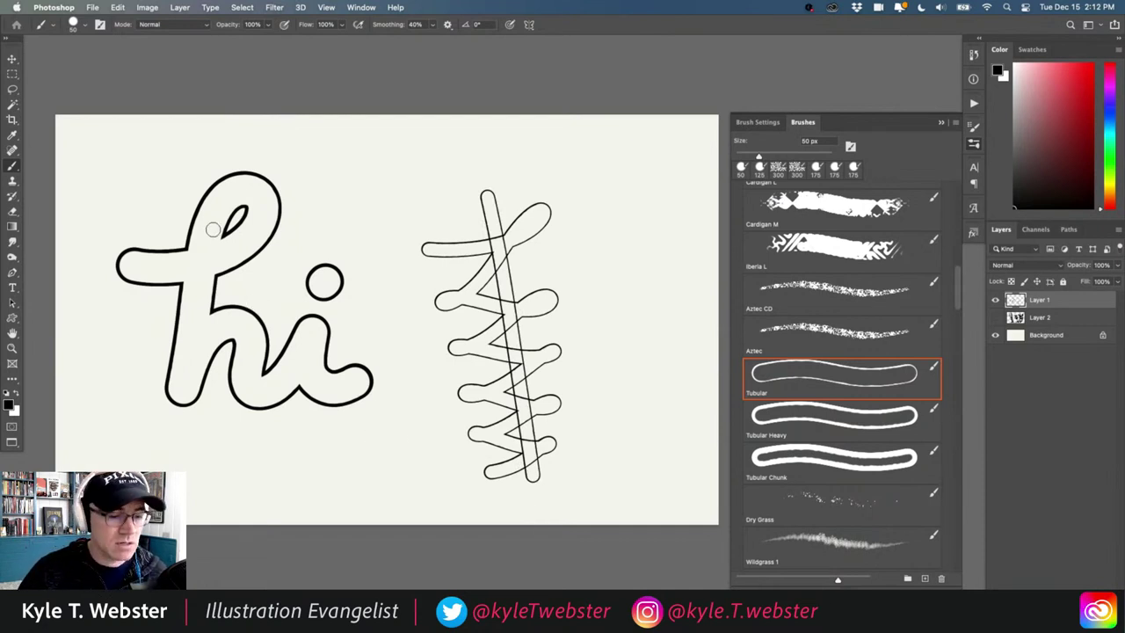
Step: Undo the long stem stroke and clear all the Tubular lettering and scribbles from Layer 1
{"action": "key", "text": "super+z"}
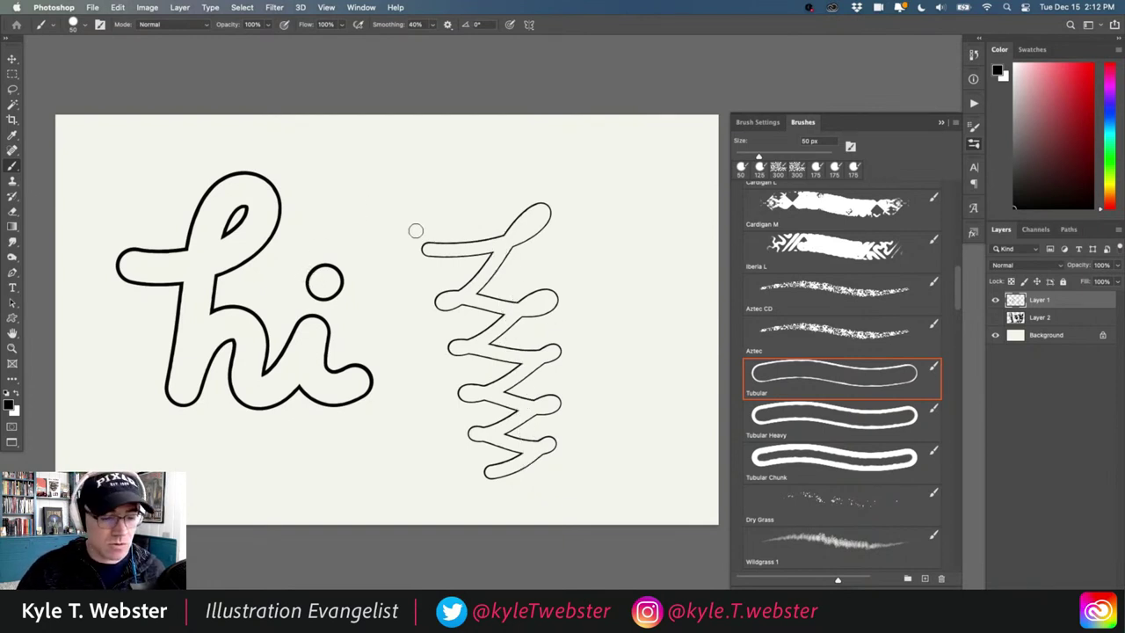
{"action": "key", "text": "super+z"}
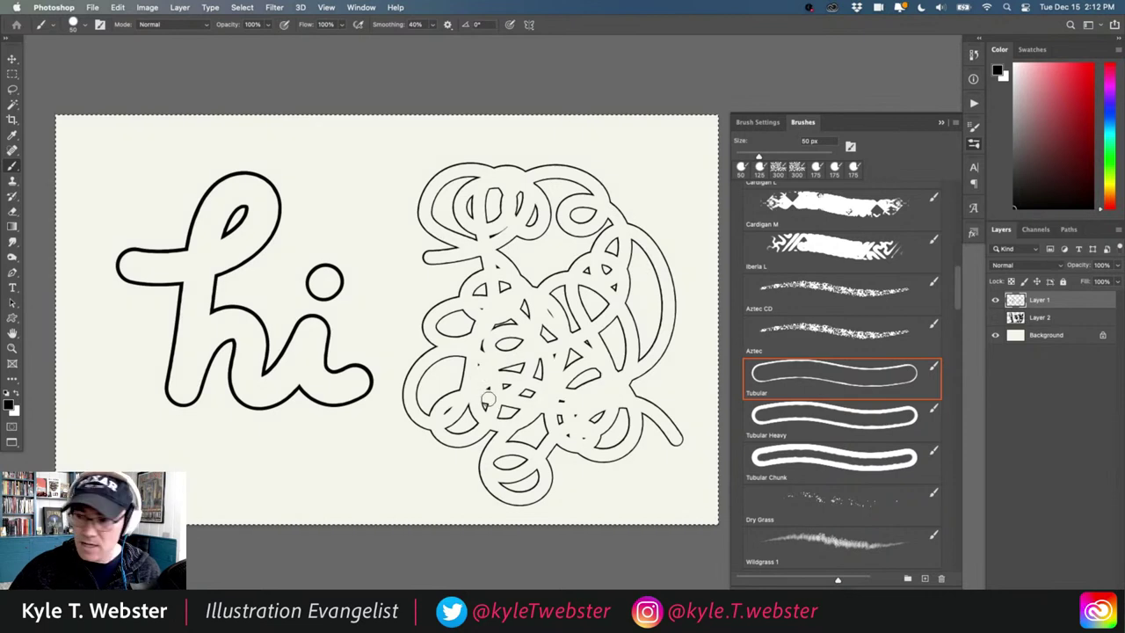
{"action": "key", "text": "Delete"}
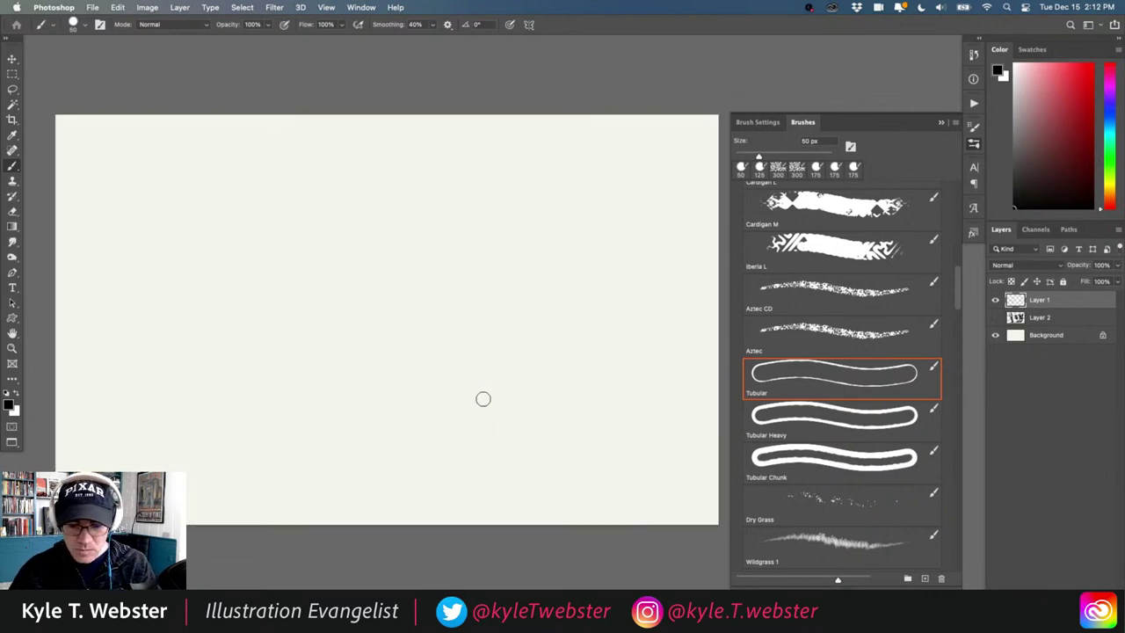
Step: Choose the Dry Grass brush and set the foreground color to a muted olive green
{"action": "scroll", "coordinate": [956, 308], "scroll_direction": "down", "scroll_amount": 4}
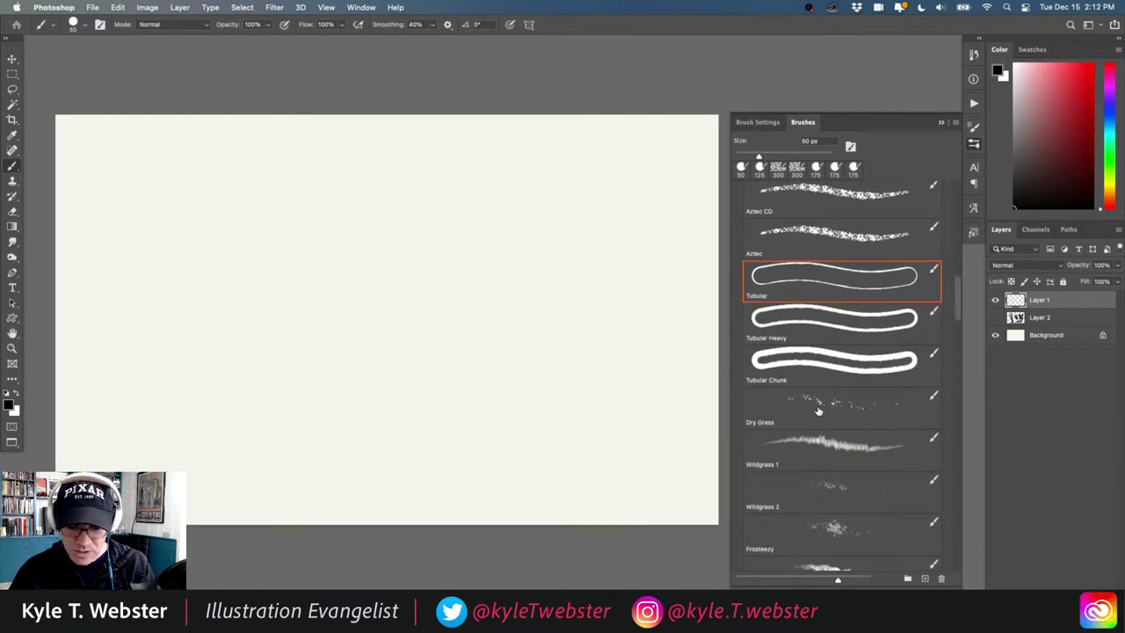
{"action": "left_click", "coordinate": [818, 410]}
{"action": "key", "text": "super+equal"}
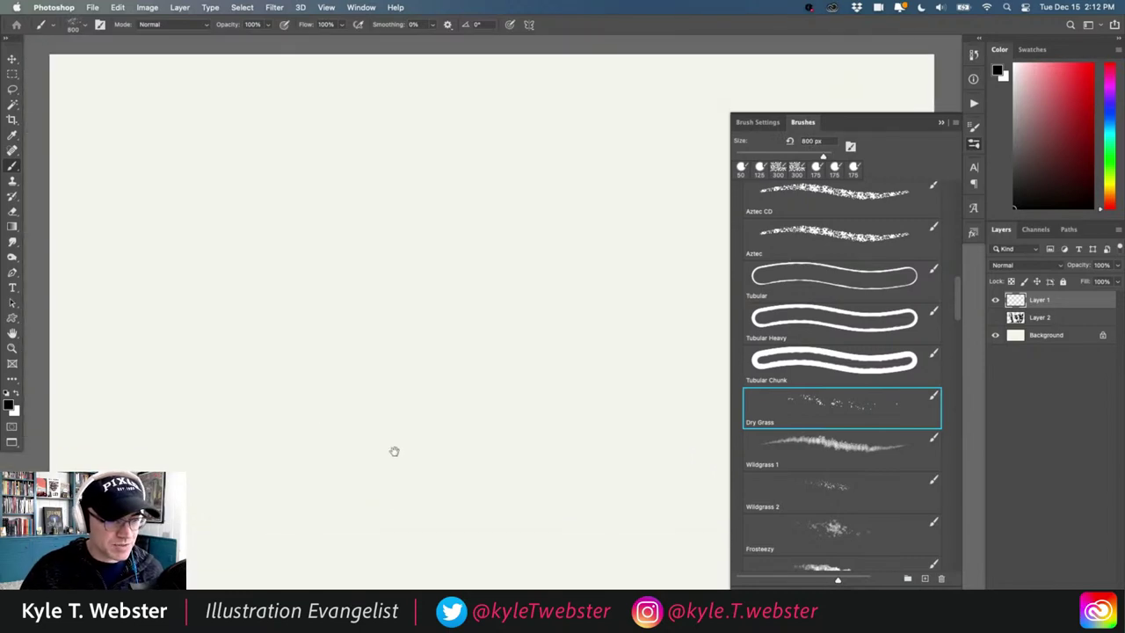
{"action": "left_click", "coordinate": [365, 362], "text": "alt"}
{"action": "left_click_drag", "start_coordinate": [369, 360], "coordinate": [314, 354]}
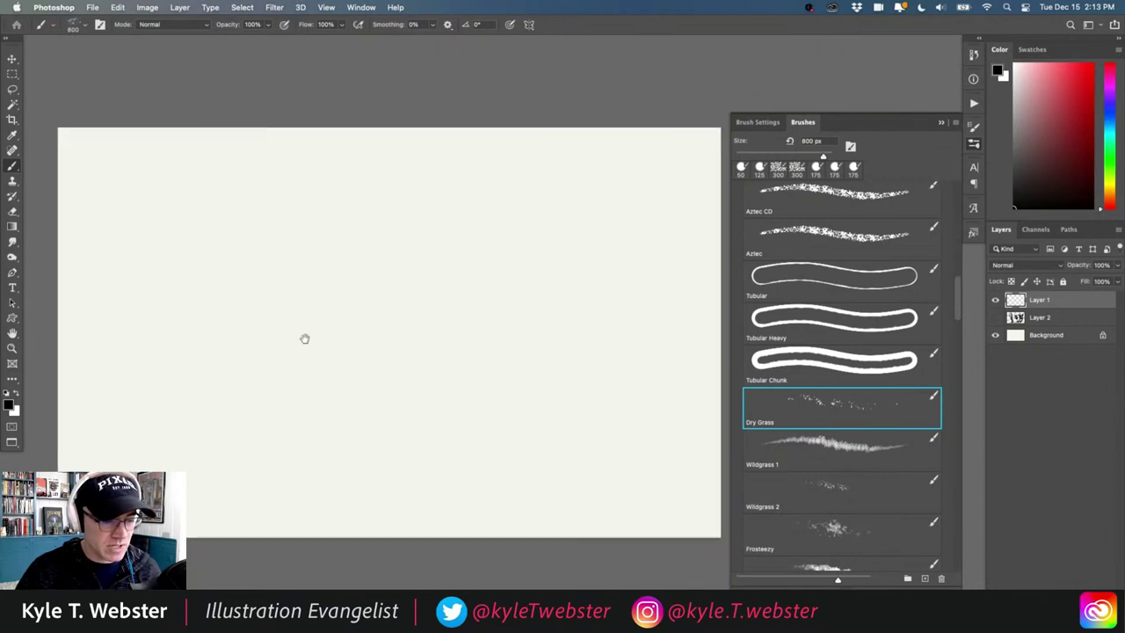
{"action": "left_click", "coordinate": [1110, 187]}
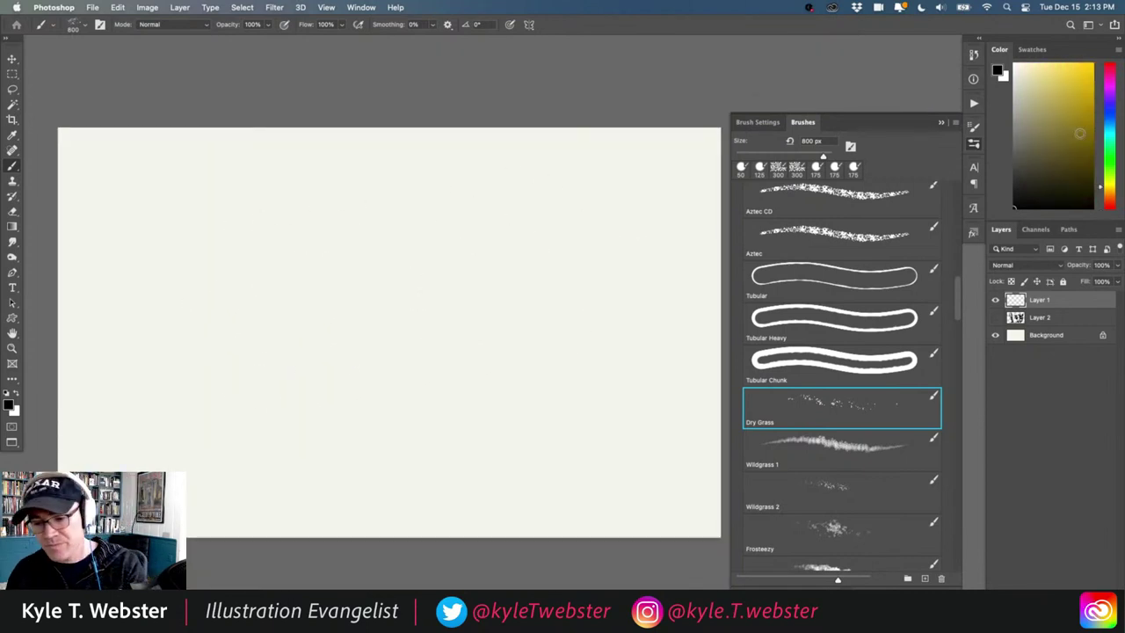
{"action": "left_click_drag", "start_coordinate": [1109, 184], "coordinate": [1109, 180]}
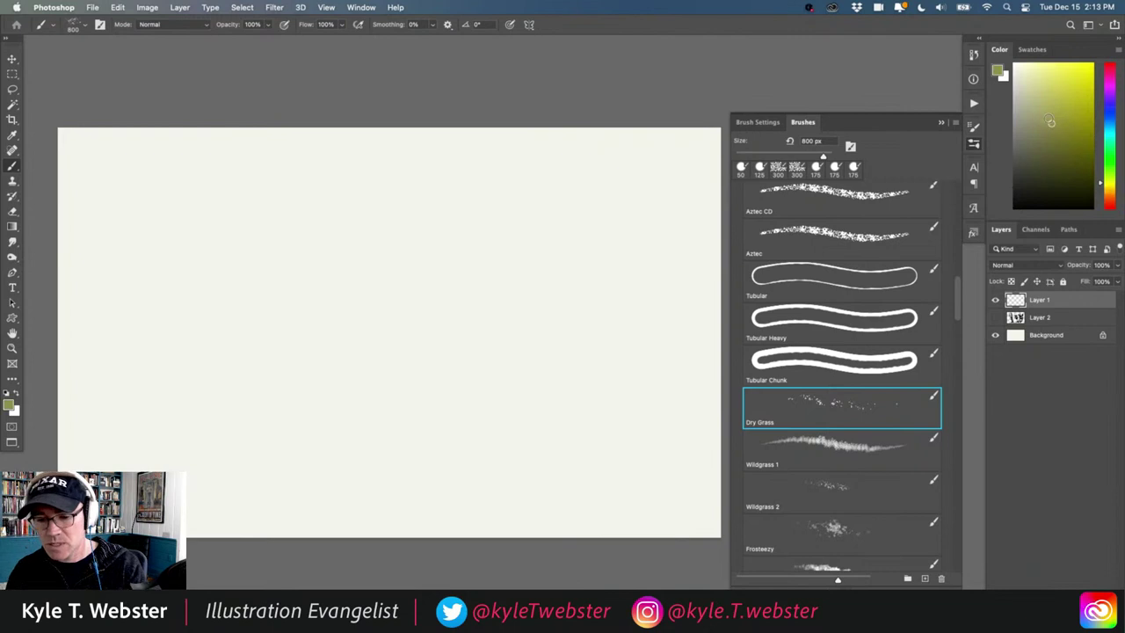
Step: Lasso a gently sloping hill across the lower part of the canvas and fill it with olive green
{"action": "key", "text": "l"}
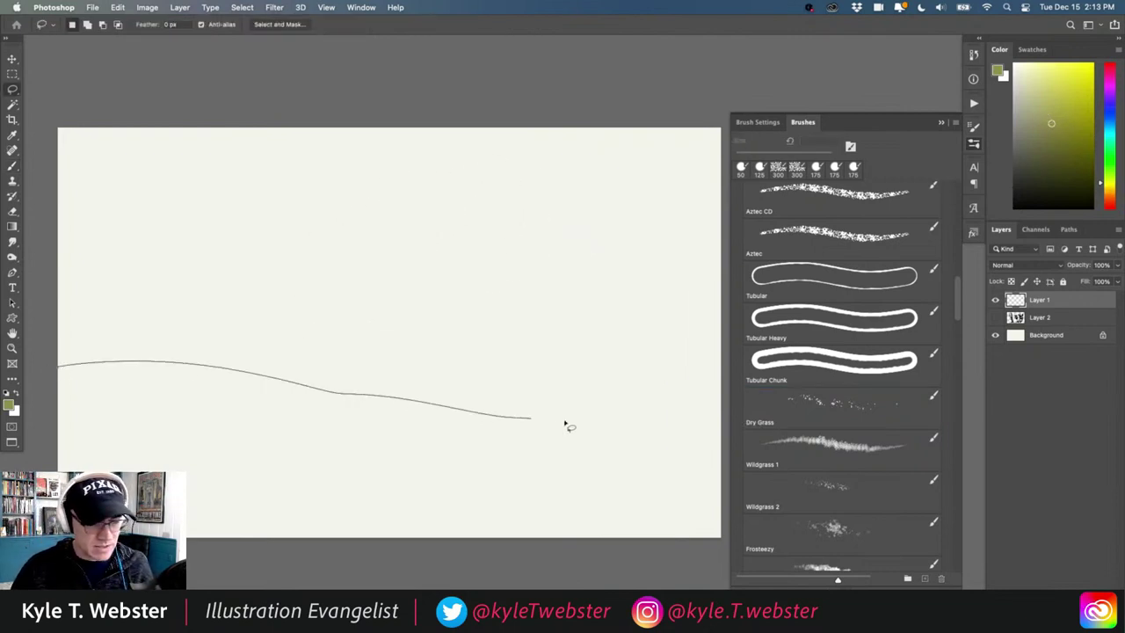
{"action": "left_click_drag", "start_coordinate": [393, 571], "coordinate": [176, 562]}
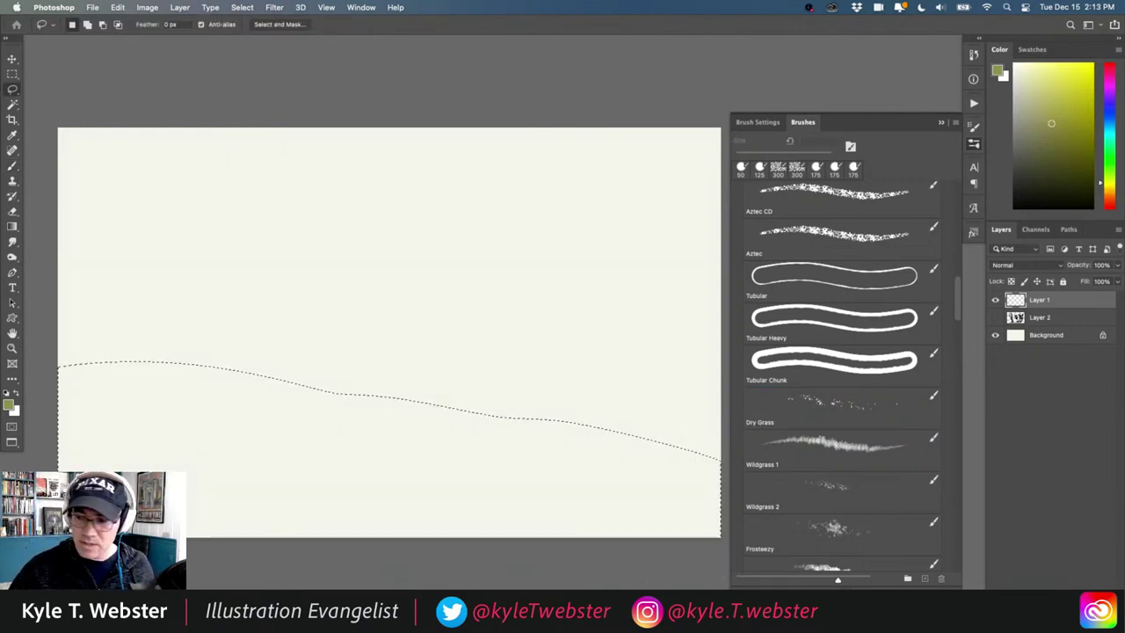
{"action": "key", "text": "alt+BackSpace"}
{"action": "key", "text": "super+d"}
{"action": "key", "text": "b"}
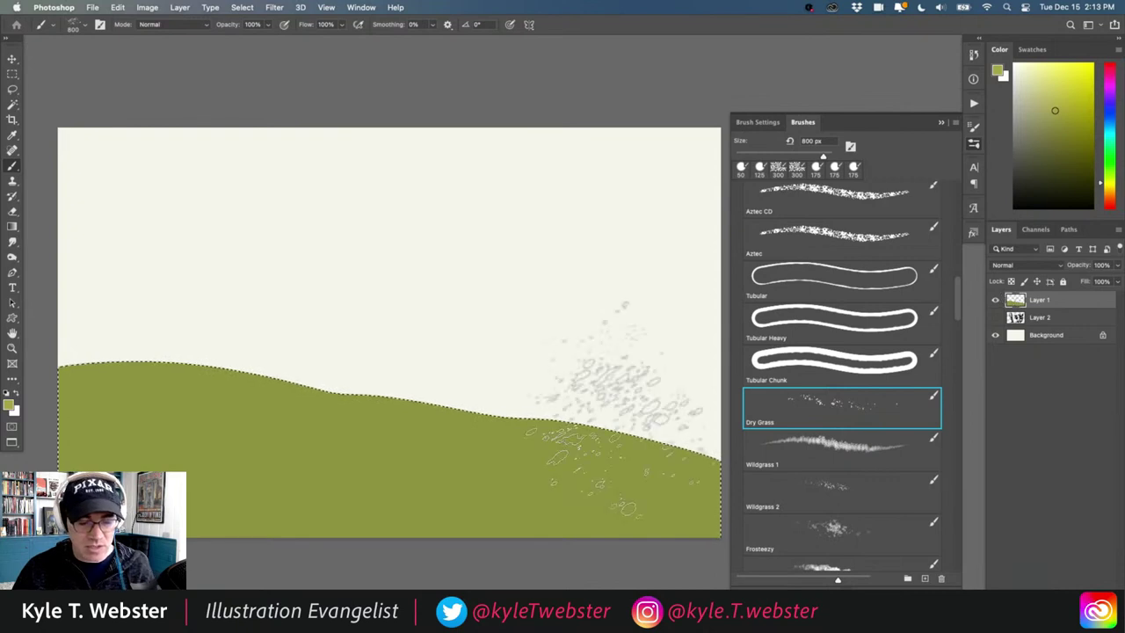
Step: Texture the whole hill with Dry Grass strokes in a lighter olive green at 800 px
{"action": "mouse_move", "coordinate": [184, 430]}
{"action": "left_mouse_down"}
{"action": "mouse_move", "coordinate": [174, 376]}
{"action": "mouse_move", "coordinate": [87, 367]}
{"action": "mouse_move", "coordinate": [238, 366]}
{"action": "mouse_move", "coordinate": [329, 404]}
{"action": "mouse_move", "coordinate": [642, 431]}
{"action": "mouse_move", "coordinate": [412, 413]}
{"action": "mouse_move", "coordinate": [720, 454]}
{"action": "mouse_move", "coordinate": [495, 467]}
{"action": "mouse_move", "coordinate": [394, 449]}
{"action": "mouse_move", "coordinate": [522, 467]}
{"action": "mouse_move", "coordinate": [294, 422]}
{"action": "mouse_move", "coordinate": [494, 468]}
{"action": "mouse_move", "coordinate": [266, 430]}
{"action": "mouse_move", "coordinate": [394, 468]}
{"action": "mouse_move", "coordinate": [211, 449]}
{"action": "mouse_move", "coordinate": [293, 486]}
{"action": "mouse_move", "coordinate": [192, 418]}
{"action": "mouse_move", "coordinate": [91, 376]}
{"action": "mouse_move", "coordinate": [178, 422]}
{"action": "mouse_move", "coordinate": [110, 459]}
{"action": "mouse_move", "coordinate": [133, 463]}
{"action": "mouse_move", "coordinate": [101, 413]}
{"action": "left_mouse_up"}
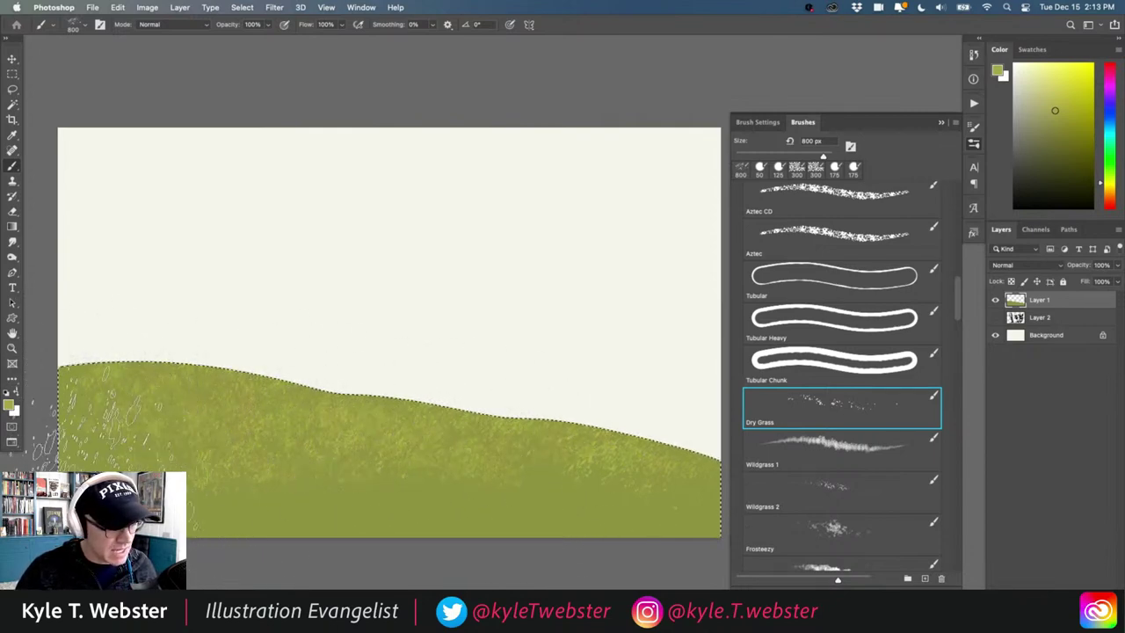
{"action": "mouse_move", "coordinate": [39, 431]}
{"action": "left_mouse_down"}
{"action": "mouse_move", "coordinate": [294, 501]}
{"action": "mouse_move", "coordinate": [237, 510]}
{"action": "mouse_move", "coordinate": [316, 483]}
{"action": "mouse_move", "coordinate": [422, 510]}
{"action": "mouse_move", "coordinate": [351, 474]}
{"action": "mouse_move", "coordinate": [509, 509]}
{"action": "mouse_move", "coordinate": [387, 466]}
{"action": "mouse_move", "coordinate": [540, 517]}
{"action": "left_mouse_up"}
{"action": "left_click_drag", "start_coordinate": [364, 434], "coordinate": [343, 399]}
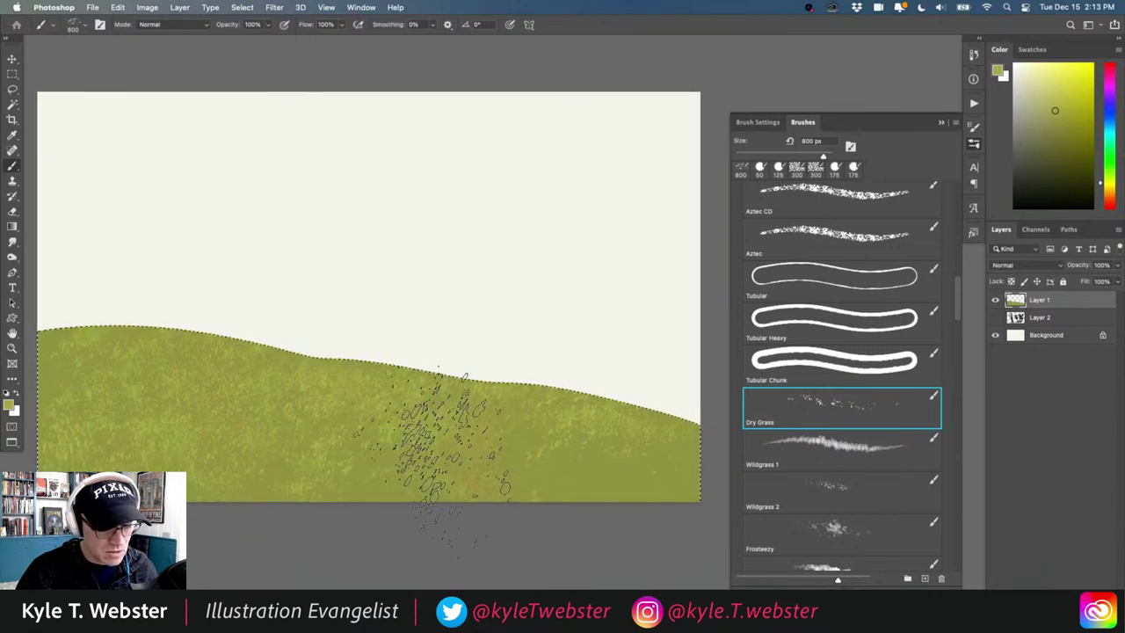
{"action": "mouse_move", "coordinate": [439, 452]}
{"action": "left_mouse_down"}
{"action": "mouse_move", "coordinate": [633, 459]}
{"action": "mouse_move", "coordinate": [707, 499]}
{"action": "mouse_move", "coordinate": [518, 503]}
{"action": "mouse_move", "coordinate": [453, 493]}
{"action": "mouse_move", "coordinate": [536, 498]}
{"action": "mouse_move", "coordinate": [391, 475]}
{"action": "left_mouse_up"}
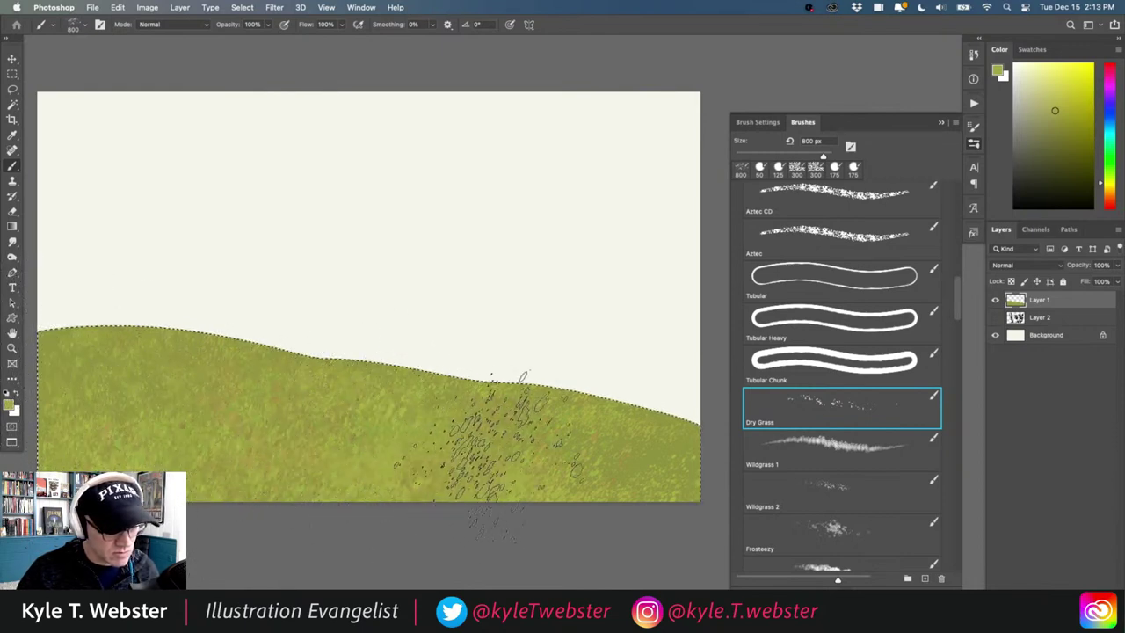
{"action": "key", "text": "super+d"}
{"action": "key", "text": "super+plus"}
{"action": "left_click_drag", "start_coordinate": [194, 569], "coordinate": [293, 507]}
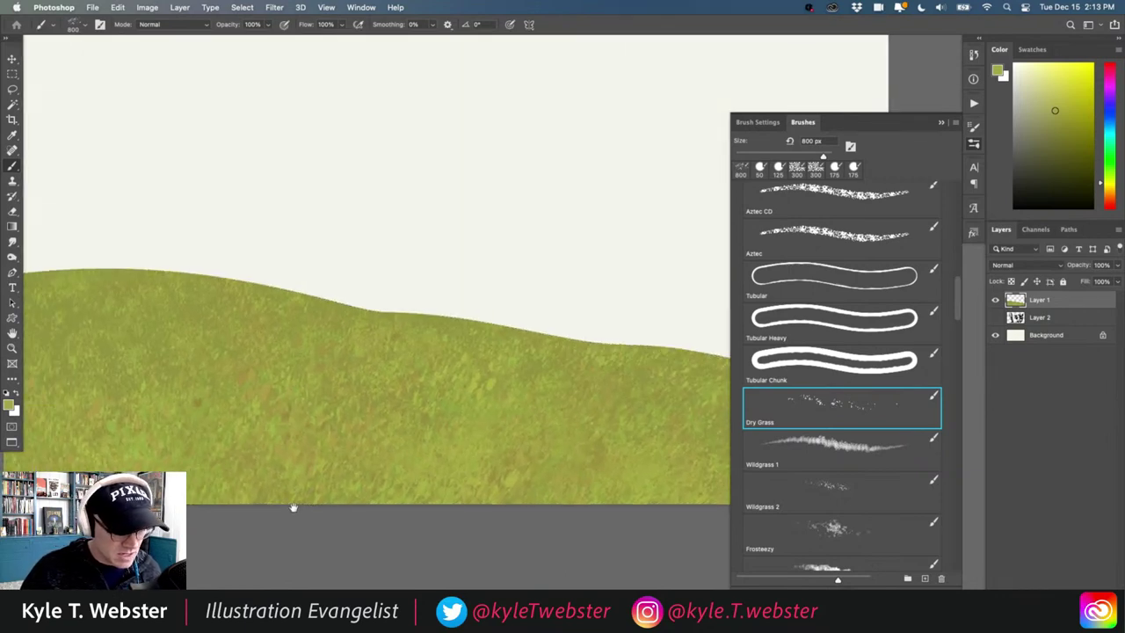
{"action": "left_click_drag", "start_coordinate": [201, 492], "coordinate": [267, 487]}
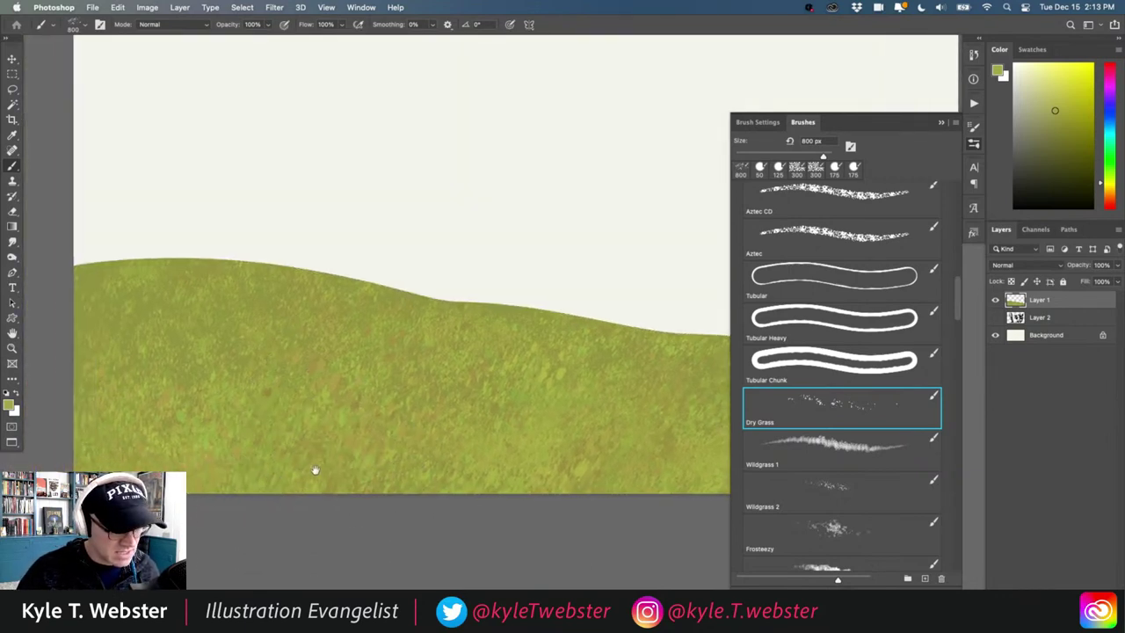
{"action": "mouse_move", "coordinate": [352, 470]}
{"action": "left_mouse_down"}
{"action": "mouse_move", "coordinate": [269, 472]}
{"action": "mouse_move", "coordinate": [276, 457]}
{"action": "left_mouse_up"}
{"action": "key", "text": "super+minus"}
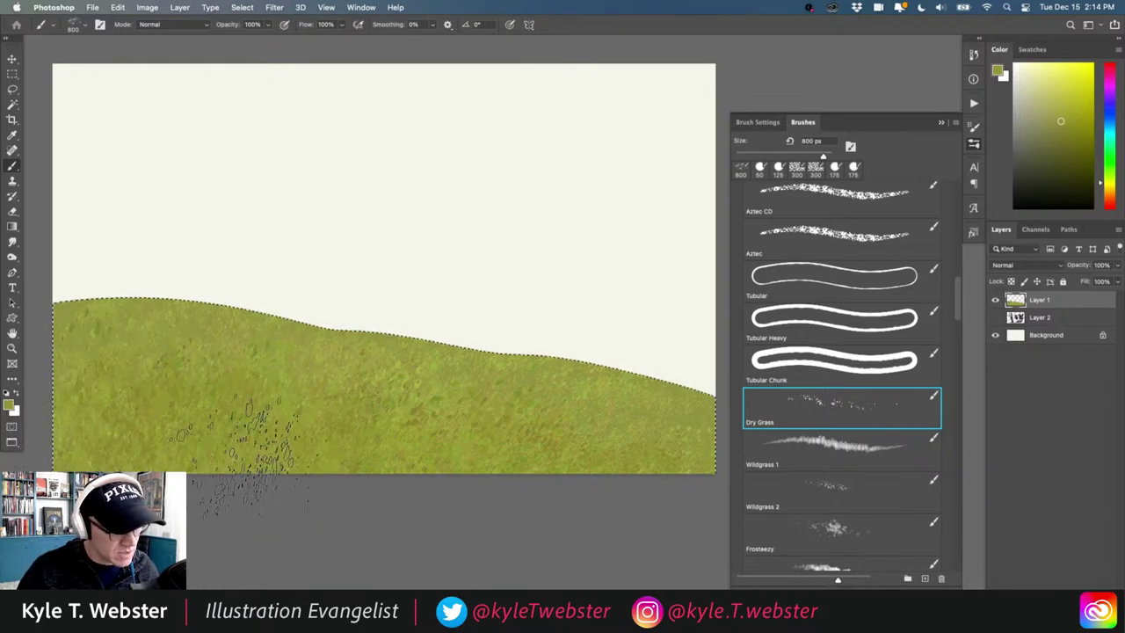
Step: Scatter pink flower flecks across the hill with the Dry Grass brush at 800 px
{"action": "left_click", "coordinate": [1101, 200]}
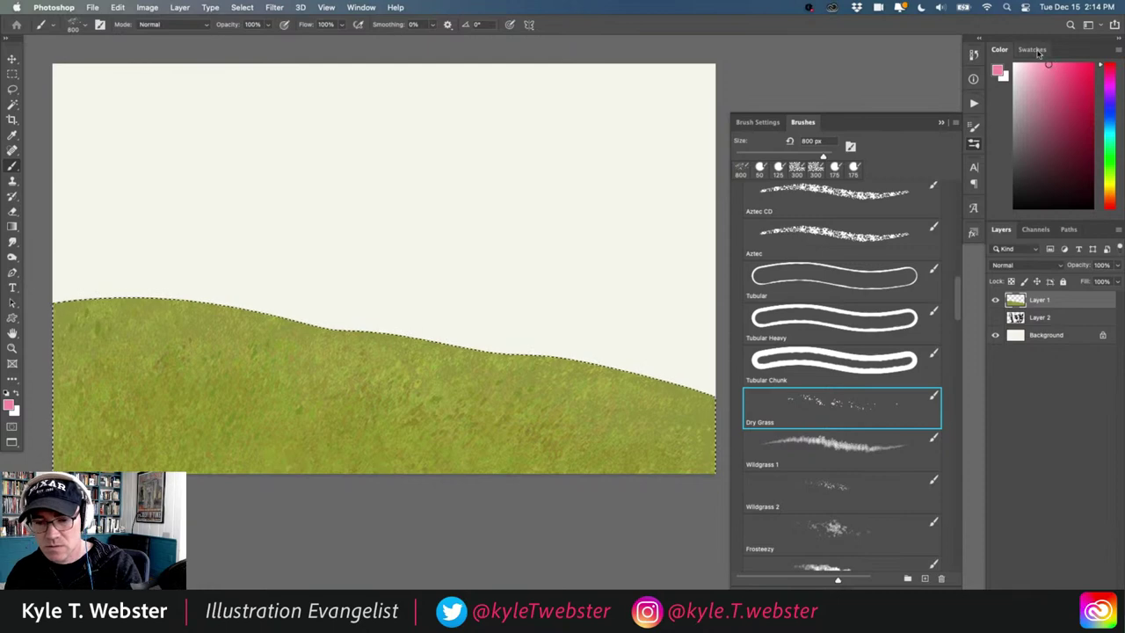
{"action": "mouse_move", "coordinate": [457, 435]}
{"action": "left_mouse_down"}
{"action": "mouse_move", "coordinate": [400, 406]}
{"action": "mouse_move", "coordinate": [338, 441]}
{"action": "mouse_move", "coordinate": [250, 384]}
{"action": "mouse_move", "coordinate": [259, 388]}
{"action": "mouse_move", "coordinate": [106, 366]}
{"action": "mouse_move", "coordinate": [198, 378]}
{"action": "left_mouse_up"}
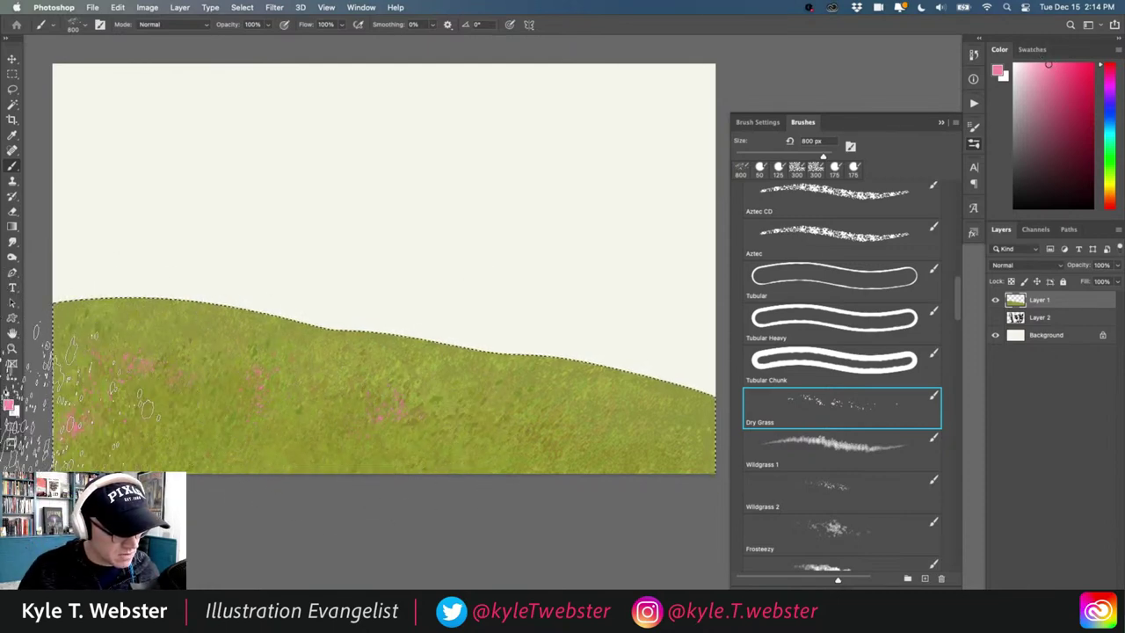
{"action": "left_click_drag", "start_coordinate": [97, 391], "coordinate": [404, 400]}
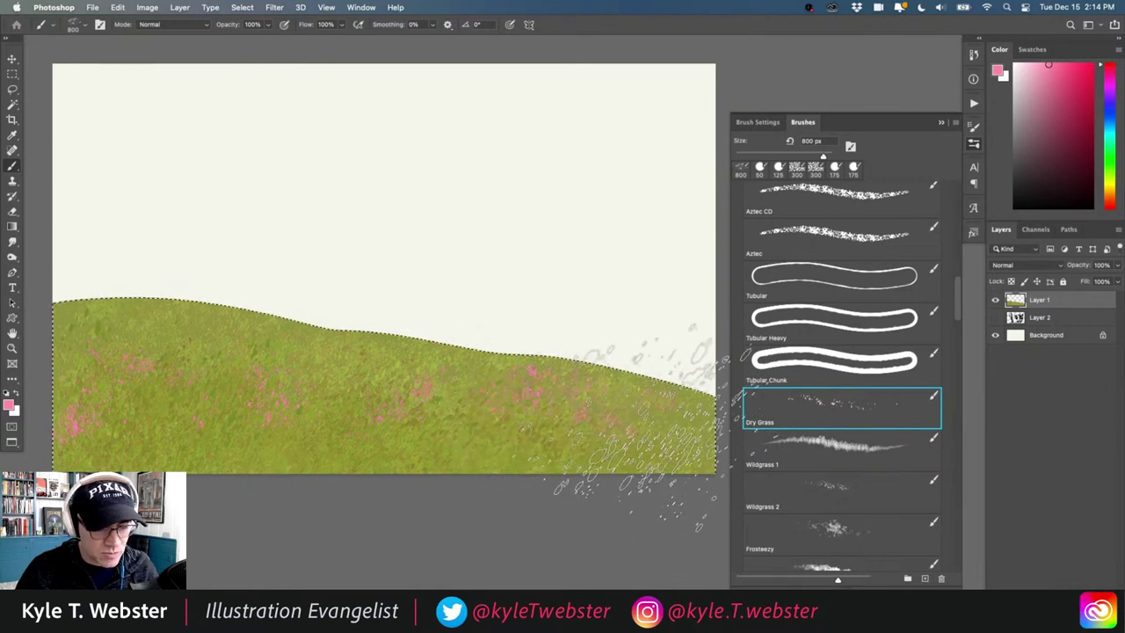
Step: Add light blue flower flecks among the pink ones on the hill with the Dry Grass brush
{"action": "left_click", "coordinate": [1106, 124]}
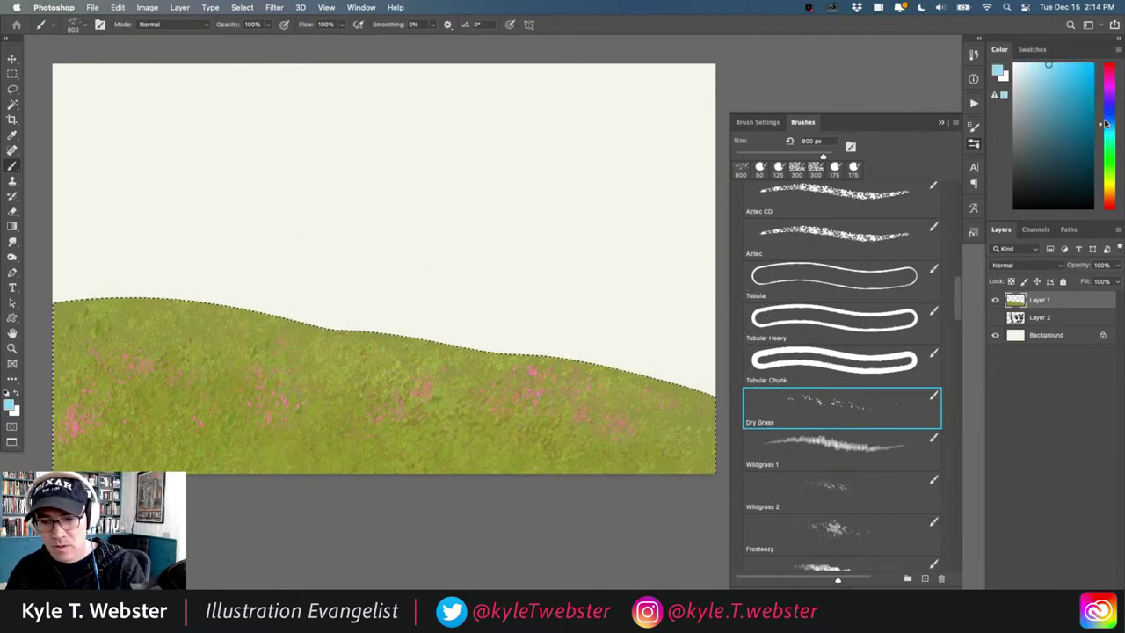
{"action": "mouse_move", "coordinate": [422, 386]}
{"action": "left_mouse_down"}
{"action": "mouse_move", "coordinate": [365, 404]}
{"action": "mouse_move", "coordinate": [404, 396]}
{"action": "mouse_move", "coordinate": [263, 391]}
{"action": "mouse_move", "coordinate": [277, 399]}
{"action": "mouse_move", "coordinate": [224, 404]}
{"action": "mouse_move", "coordinate": [203, 351]}
{"action": "mouse_move", "coordinate": [189, 365]}
{"action": "mouse_move", "coordinate": [105, 356]}
{"action": "mouse_move", "coordinate": [167, 334]}
{"action": "mouse_move", "coordinate": [132, 356]}
{"action": "mouse_move", "coordinate": [18, 369]}
{"action": "left_mouse_up"}
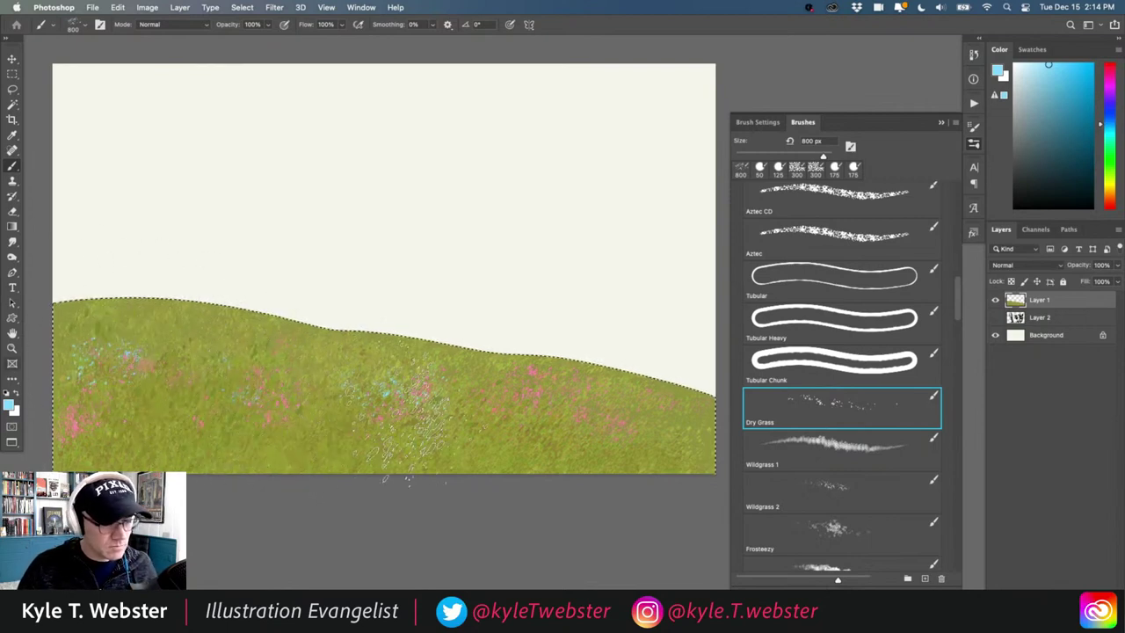
{"action": "left_click_drag", "start_coordinate": [239, 479], "coordinate": [296, 462]}
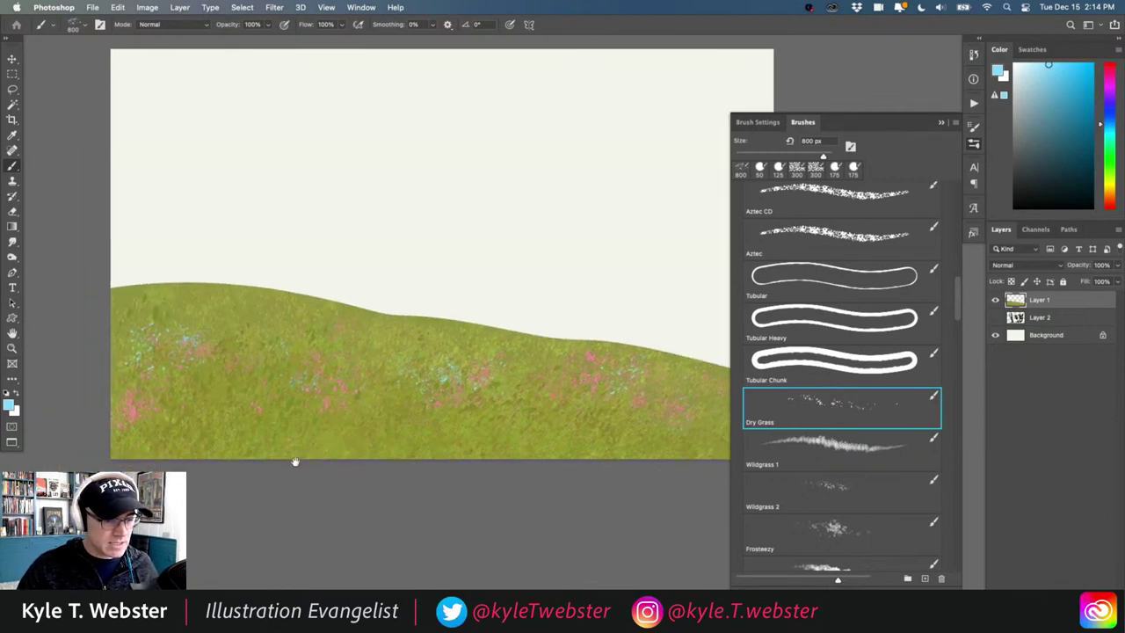
{"action": "left_click", "coordinate": [284, 414], "text": "super"}
{"action": "mouse_move", "coordinate": [244, 422]}
{"action": "left_mouse_down"}
{"action": "mouse_move", "coordinate": [272, 422]}
{"action": "mouse_move", "coordinate": [255, 422]}
{"action": "left_mouse_up"}
{"action": "left_click", "coordinate": [274, 418], "text": "alt+super"}
{"action": "left_click_drag", "start_coordinate": [361, 424], "coordinate": [288, 417]}
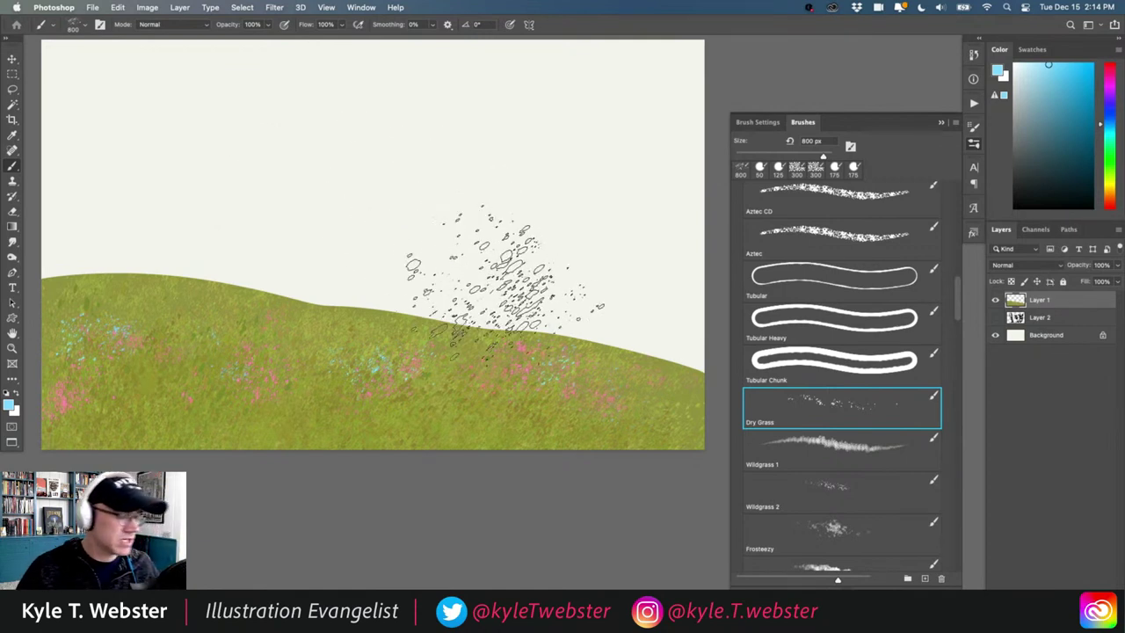
{"action": "left_click_drag", "start_coordinate": [389, 396], "coordinate": [399, 414]}
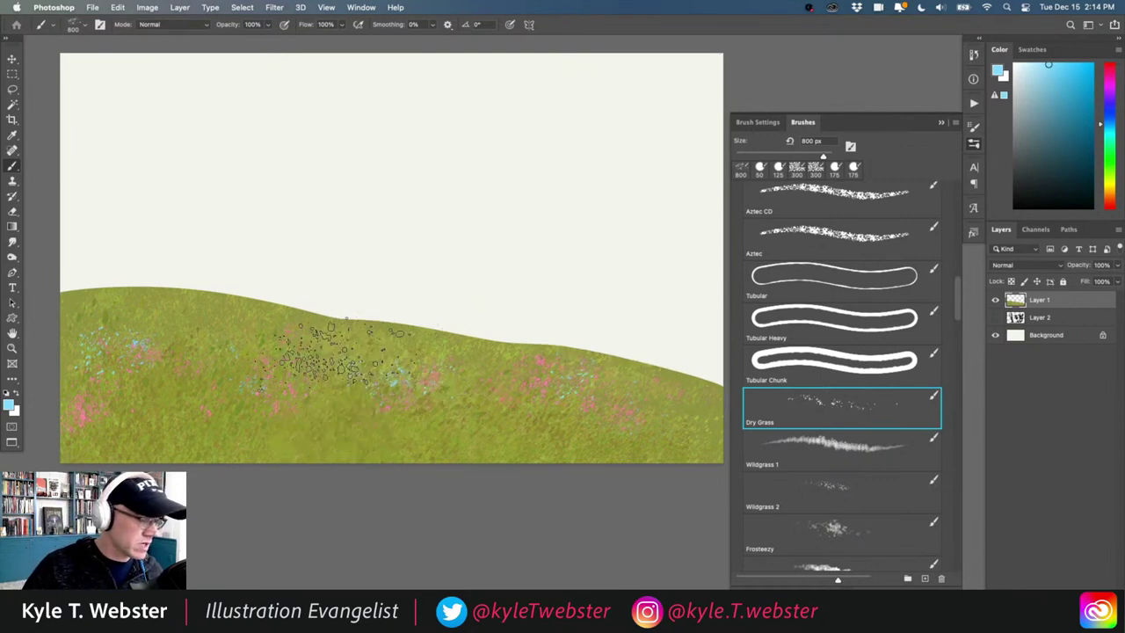
{"action": "left_click_drag", "start_coordinate": [378, 420], "coordinate": [371, 427]}
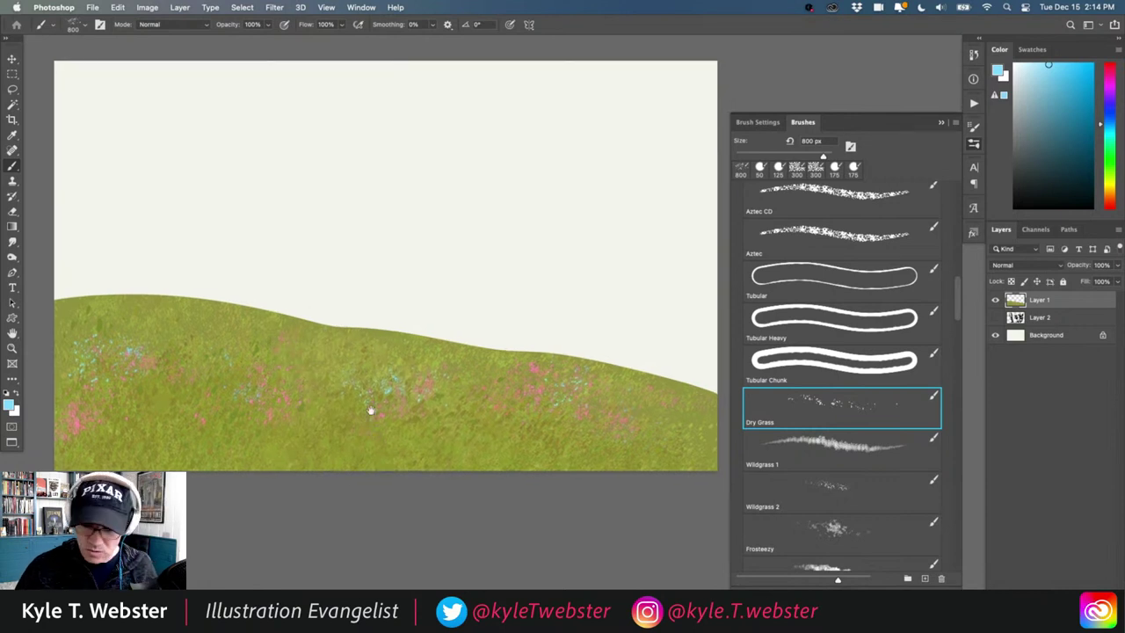
Step: Replace the hill view with a new empty layer, hiding Layer 1, and choose the Wildgrass 1 brush
{"action": "left_click", "coordinate": [995, 300]}
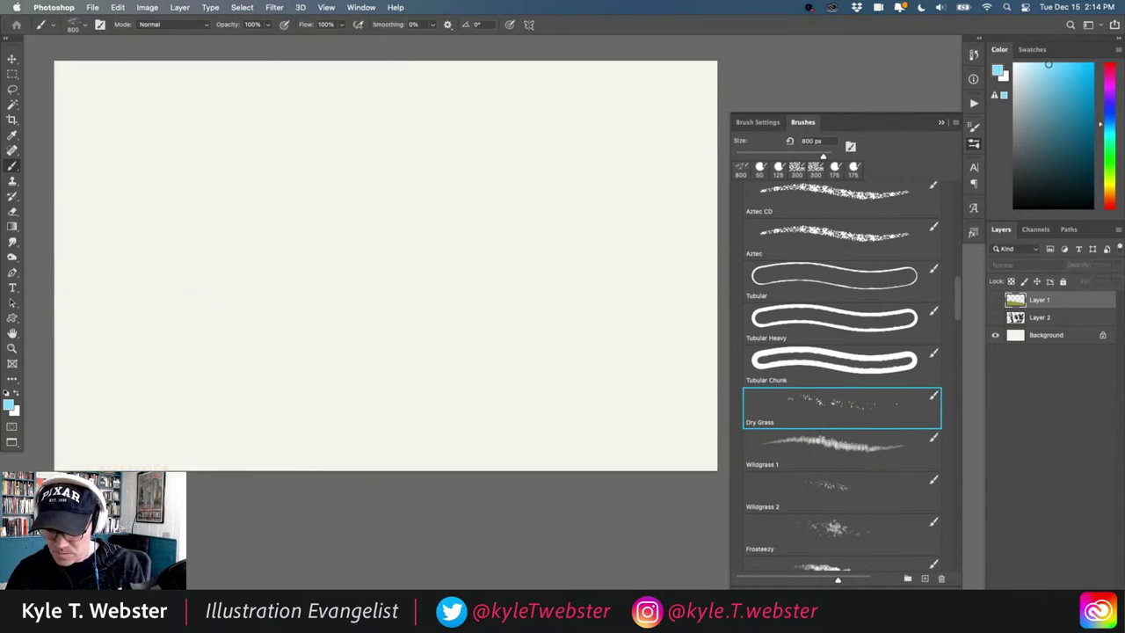
{"action": "left_click", "coordinate": [802, 442]}
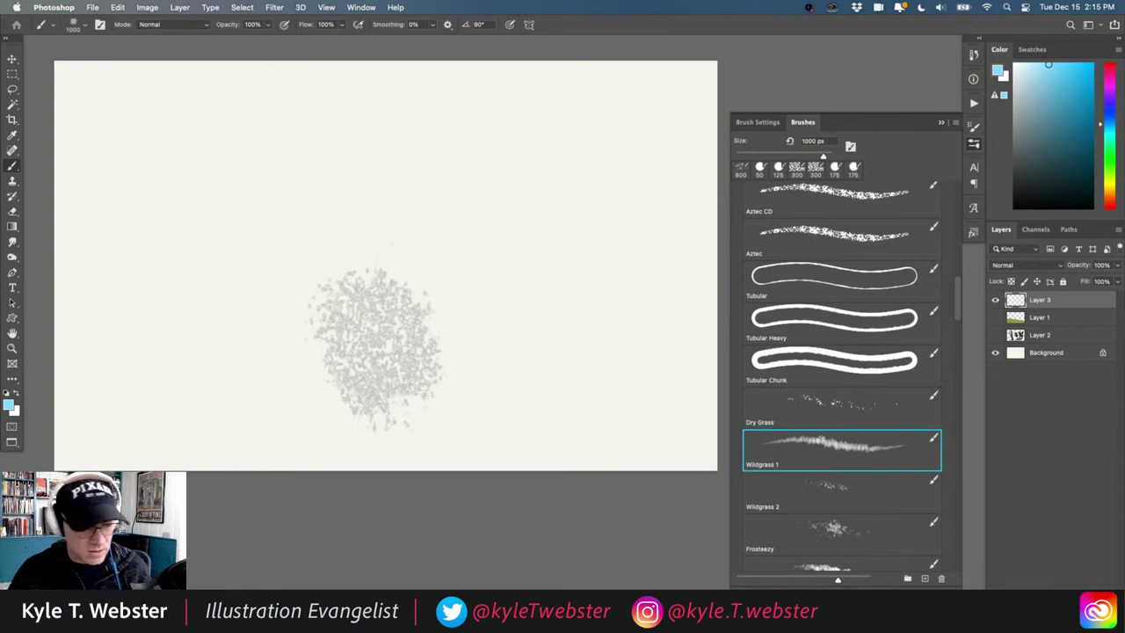
Step: Set the foreground color to a medium yellow-green for the wild grass
{"action": "left_click", "coordinate": [8, 404]}
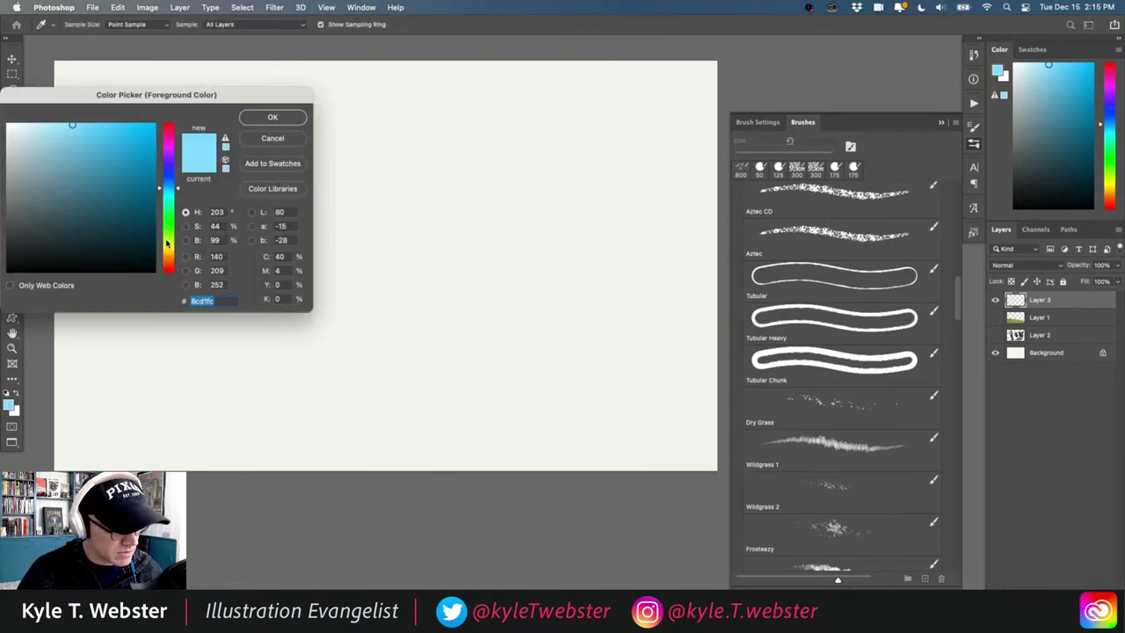
{"action": "left_click", "coordinate": [167, 243]}
{"action": "left_click", "coordinate": [104, 199]}
{"action": "left_click", "coordinate": [272, 117]}
{"action": "left_click_drag", "start_coordinate": [329, 402], "coordinate": [402, 411]}
{"action": "left_click", "coordinate": [9, 404]}
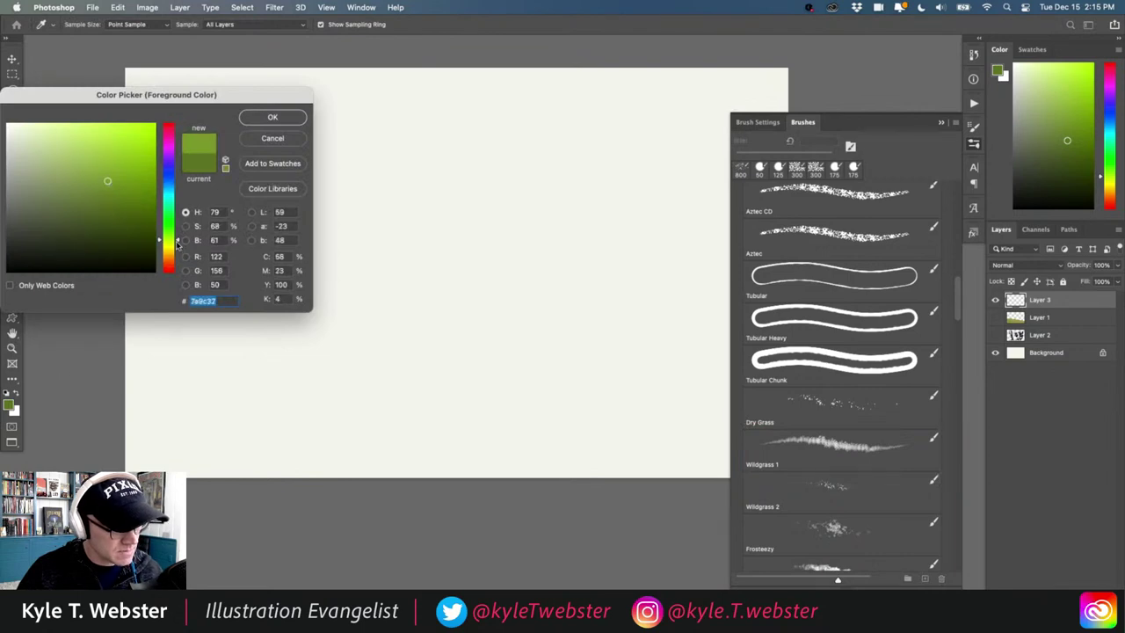
{"action": "left_click", "coordinate": [268, 118]}
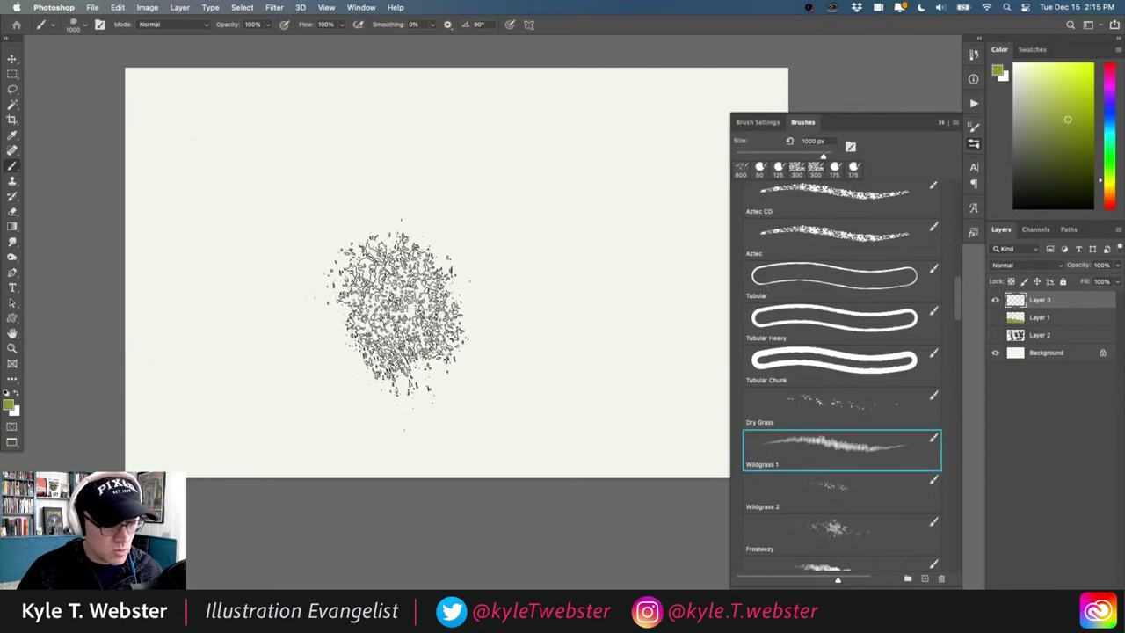
Step: Paint a broad clump of yellow-green foliage on Layer 3 with the Wildgrass 1 brush at 1000 px
{"action": "mouse_move", "coordinate": [409, 326]}
{"action": "left_mouse_down"}
{"action": "mouse_move", "coordinate": [309, 321]}
{"action": "mouse_move", "coordinate": [254, 351]}
{"action": "mouse_move", "coordinate": [302, 273]}
{"action": "mouse_move", "coordinate": [248, 264]}
{"action": "mouse_move", "coordinate": [197, 312]}
{"action": "mouse_move", "coordinate": [423, 317]}
{"action": "mouse_move", "coordinate": [444, 300]}
{"action": "left_mouse_up"}
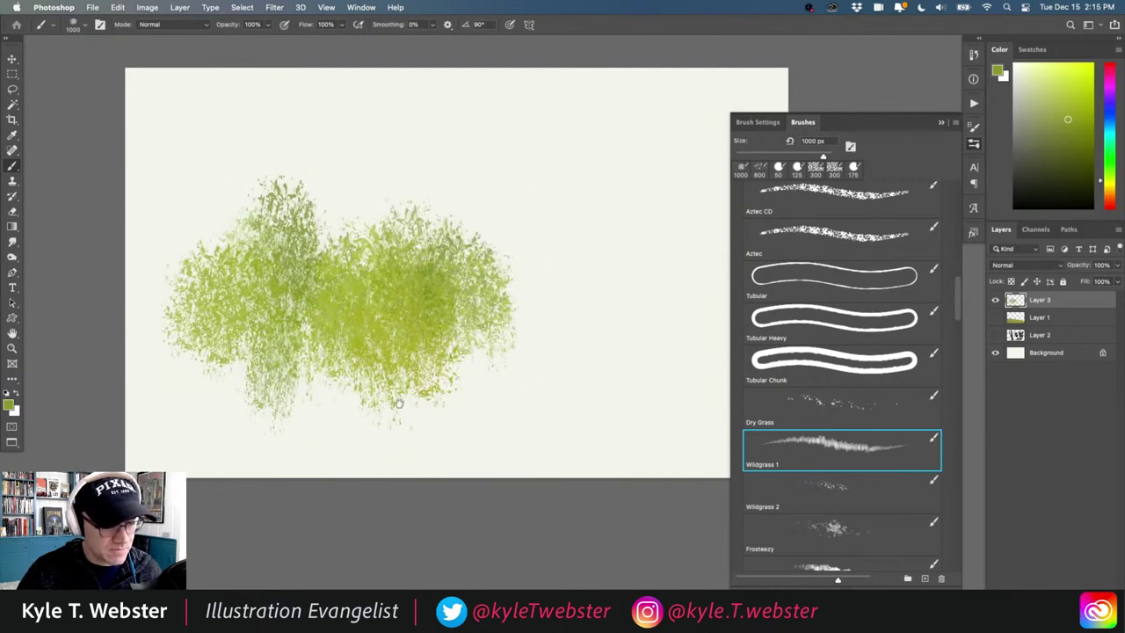
{"action": "scroll", "coordinate": [395, 384], "scroll_direction": "up", "scroll_amount": 3}
{"action": "scroll", "coordinate": [343, 369], "scroll_direction": "up", "scroll_amount": 4}
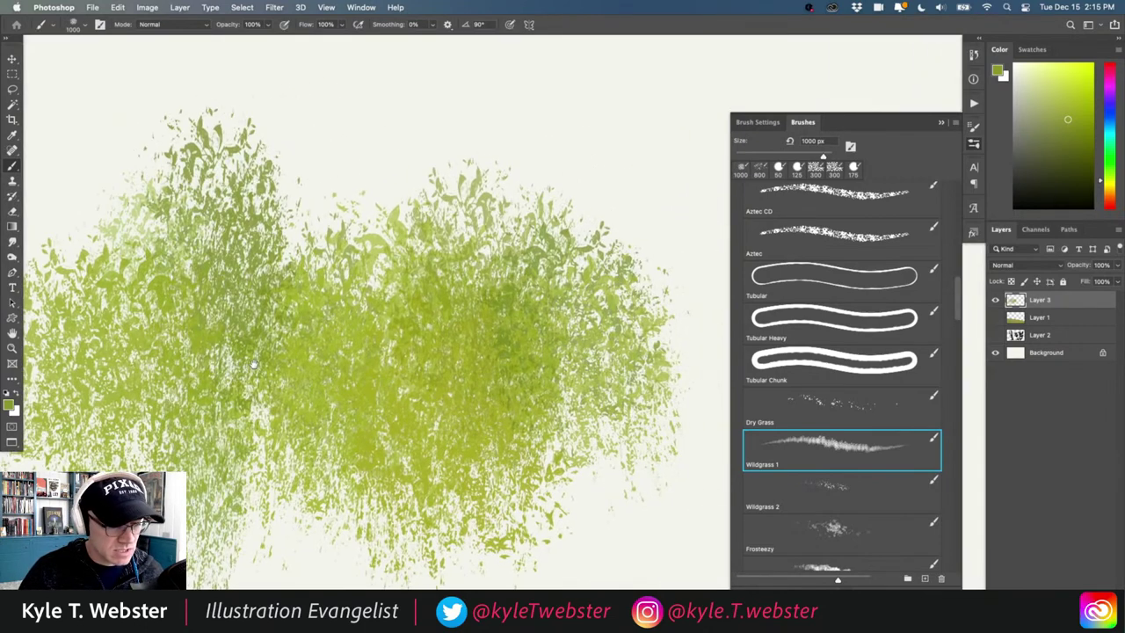
{"action": "left_click_drag", "start_coordinate": [334, 281], "coordinate": [404, 292]}
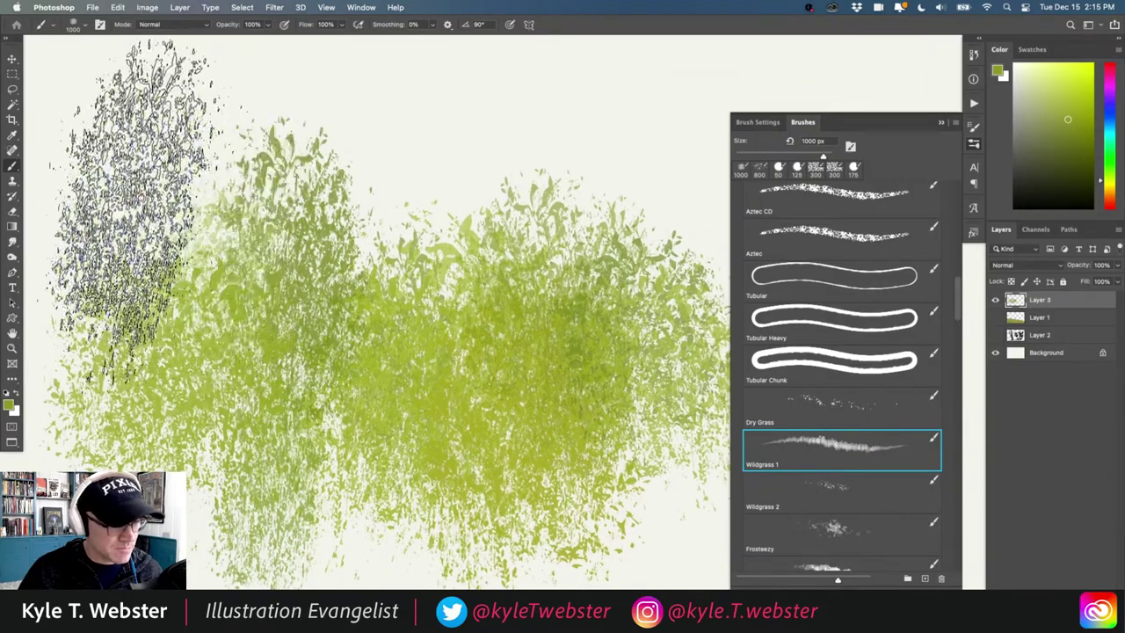
{"action": "mouse_move", "coordinate": [215, 264]}
{"action": "left_mouse_down"}
{"action": "mouse_move", "coordinate": [84, 268]}
{"action": "mouse_move", "coordinate": [233, 347]}
{"action": "mouse_move", "coordinate": [242, 286]}
{"action": "mouse_move", "coordinate": [308, 250]}
{"action": "mouse_move", "coordinate": [404, 285]}
{"action": "mouse_move", "coordinate": [396, 348]}
{"action": "mouse_move", "coordinate": [417, 338]}
{"action": "mouse_move", "coordinate": [465, 277]}
{"action": "mouse_move", "coordinate": [545, 321]}
{"action": "left_mouse_up"}
{"action": "left_click_drag", "start_coordinate": [483, 378], "coordinate": [297, 373]}
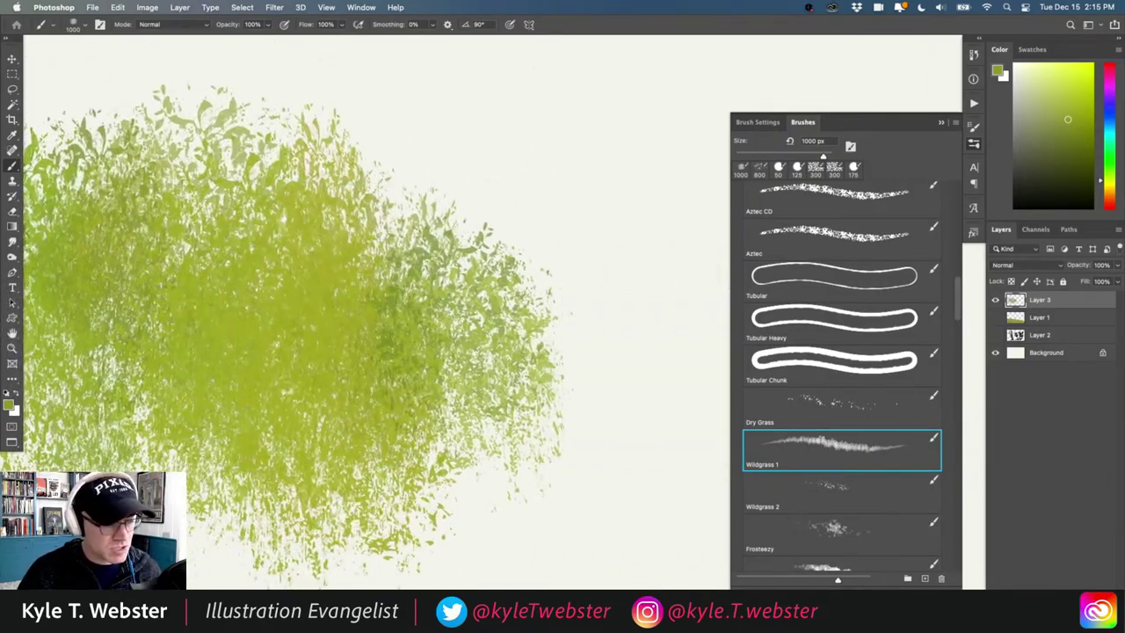
Step: Clear the painted green foliage clump from Layer 3, leaving no selection active
{"action": "left_click_drag", "start_coordinate": [439, 308], "coordinate": [567, 325]}
{"action": "scroll", "coordinate": [387, 448], "scroll_direction": "down", "scroll_amount": 3}
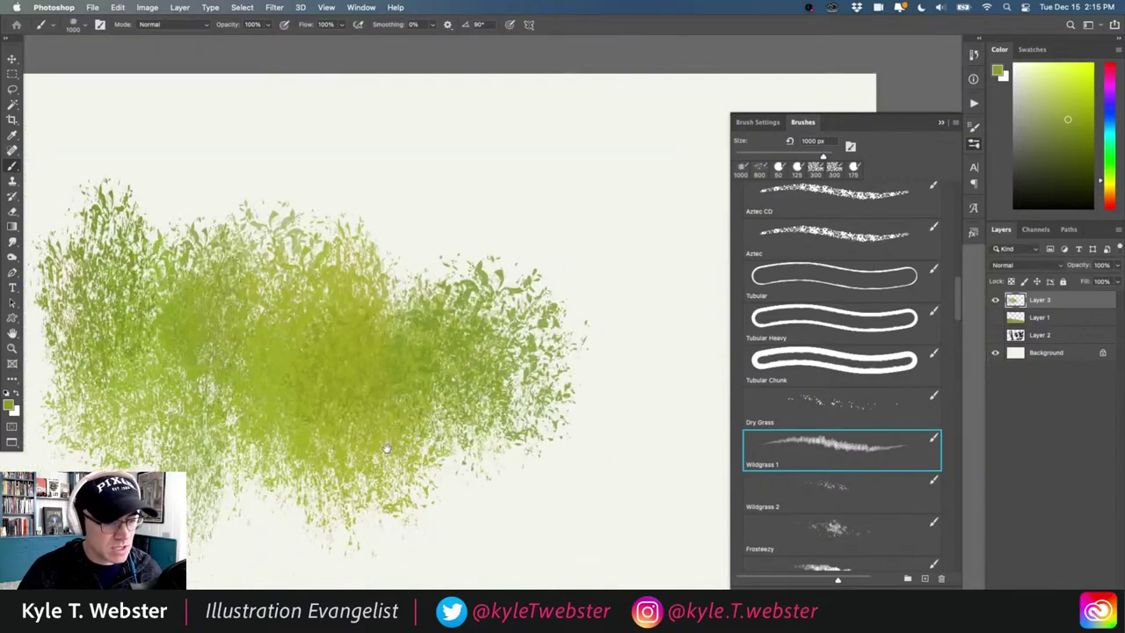
{"action": "left_click_drag", "start_coordinate": [348, 438], "coordinate": [321, 437]}
{"action": "left_click_drag", "start_coordinate": [320, 437], "coordinate": [301, 391]}
{"action": "key", "text": "super+a"}
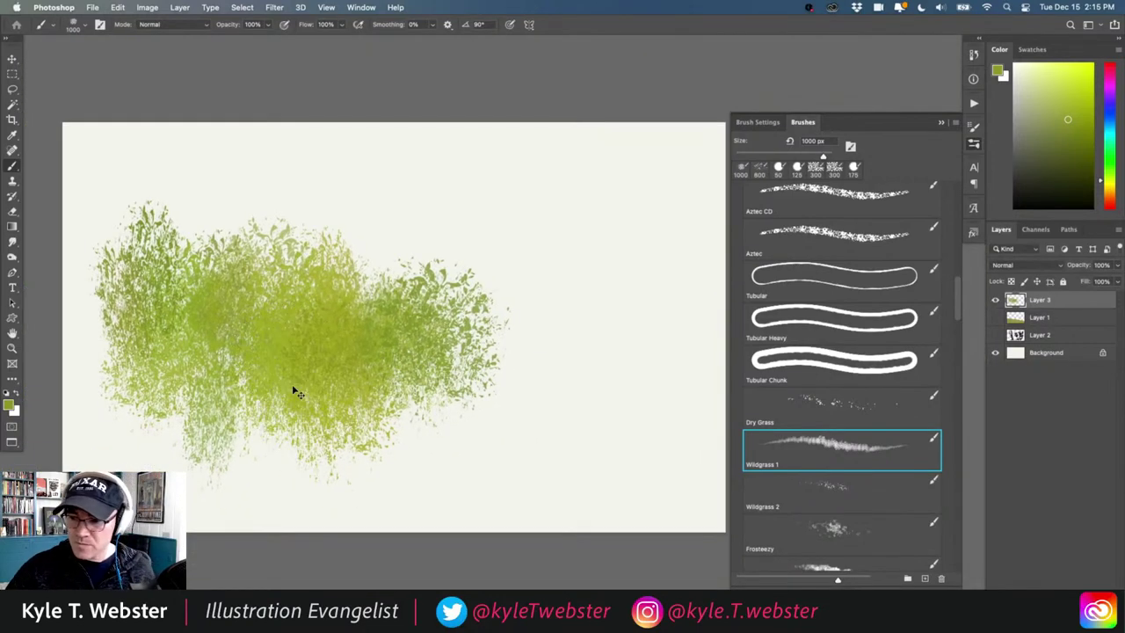
{"action": "key", "text": "BackSpace"}
{"action": "key", "text": "super+d"}
Step: Paint a light yellow-green grassy hill along the lower canvas, rising to the right edge, with Wildgrass 1 at 1000 px
{"action": "left_click_drag", "start_coordinate": [407, 417], "coordinate": [384, 402]}
{"action": "left_click_drag", "start_coordinate": [556, 354], "coordinate": [523, 342]}
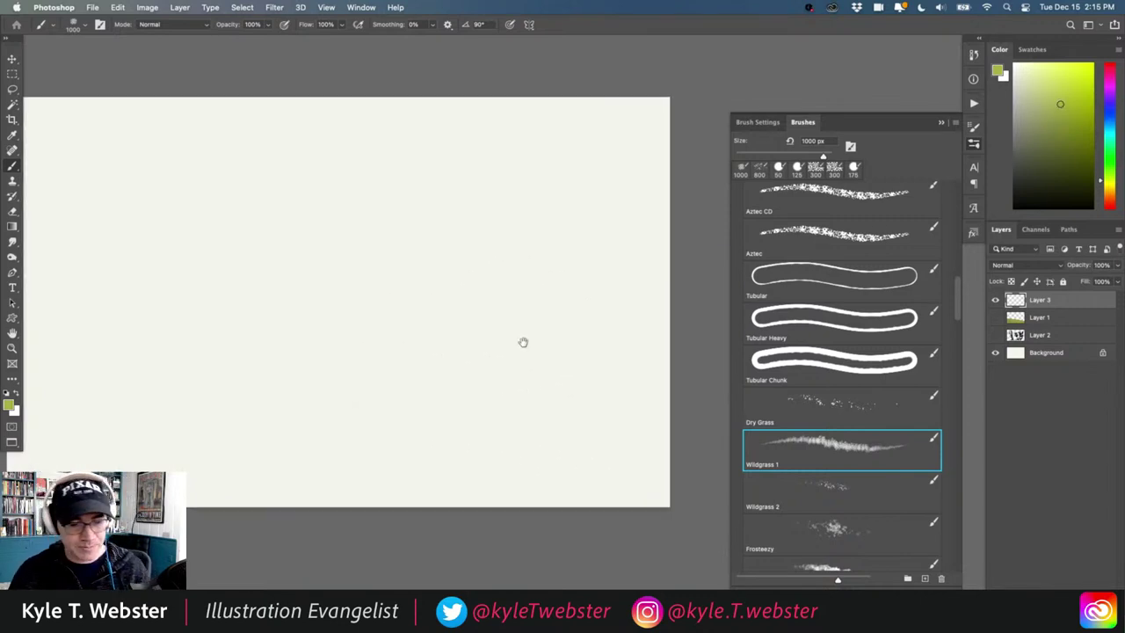
{"action": "mouse_move", "coordinate": [677, 414]}
{"action": "left_mouse_down"}
{"action": "mouse_move", "coordinate": [482, 406]}
{"action": "mouse_move", "coordinate": [354, 427]}
{"action": "mouse_move", "coordinate": [681, 447]}
{"action": "mouse_move", "coordinate": [507, 456]}
{"action": "mouse_move", "coordinate": [378, 491]}
{"action": "mouse_move", "coordinate": [677, 491]}
{"action": "mouse_move", "coordinate": [622, 421]}
{"action": "mouse_move", "coordinate": [639, 373]}
{"action": "mouse_move", "coordinate": [481, 373]}
{"action": "mouse_move", "coordinate": [672, 364]}
{"action": "mouse_move", "coordinate": [466, 373]}
{"action": "mouse_move", "coordinate": [650, 359]}
{"action": "mouse_move", "coordinate": [479, 382]}
{"action": "mouse_move", "coordinate": [338, 416]}
{"action": "mouse_move", "coordinate": [364, 438]}
{"action": "mouse_move", "coordinate": [646, 434]}
{"action": "mouse_move", "coordinate": [396, 474]}
{"action": "mouse_move", "coordinate": [633, 487]}
{"action": "mouse_move", "coordinate": [255, 500]}
{"action": "mouse_move", "coordinate": [400, 429]}
{"action": "mouse_move", "coordinate": [277, 452]}
{"action": "mouse_move", "coordinate": [295, 474]}
{"action": "mouse_move", "coordinate": [321, 469]}
{"action": "mouse_move", "coordinate": [220, 456]}
{"action": "mouse_move", "coordinate": [290, 473]}
{"action": "mouse_move", "coordinate": [110, 509]}
{"action": "mouse_move", "coordinate": [198, 478]}
{"action": "mouse_move", "coordinate": [105, 517]}
{"action": "mouse_move", "coordinate": [211, 487]}
{"action": "mouse_move", "coordinate": [457, 496]}
{"action": "mouse_move", "coordinate": [185, 509]}
{"action": "mouse_move", "coordinate": [374, 487]}
{"action": "mouse_move", "coordinate": [295, 429]}
{"action": "mouse_move", "coordinate": [132, 500]}
{"action": "mouse_move", "coordinate": [373, 430]}
{"action": "mouse_move", "coordinate": [399, 456]}
{"action": "mouse_move", "coordinate": [623, 469]}
{"action": "mouse_move", "coordinate": [530, 429]}
{"action": "mouse_move", "coordinate": [659, 432]}
{"action": "mouse_move", "coordinate": [668, 399]}
{"action": "mouse_move", "coordinate": [677, 450]}
{"action": "mouse_move", "coordinate": [527, 504]}
{"action": "mouse_move", "coordinate": [619, 474]}
{"action": "mouse_move", "coordinate": [545, 456]}
{"action": "mouse_move", "coordinate": [577, 490]}
{"action": "mouse_move", "coordinate": [530, 500]}
{"action": "mouse_move", "coordinate": [409, 491]}
{"action": "mouse_move", "coordinate": [454, 456]}
{"action": "mouse_move", "coordinate": [343, 482]}
{"action": "mouse_move", "coordinate": [381, 504]}
{"action": "mouse_move", "coordinate": [287, 511]}
{"action": "mouse_move", "coordinate": [175, 496]}
{"action": "mouse_move", "coordinate": [358, 505]}
{"action": "mouse_move", "coordinate": [442, 489]}
{"action": "mouse_move", "coordinate": [545, 504]}
{"action": "mouse_move", "coordinate": [645, 485]}
{"action": "mouse_move", "coordinate": [600, 500]}
{"action": "mouse_move", "coordinate": [635, 438]}
{"action": "mouse_move", "coordinate": [413, 486]}
{"action": "mouse_move", "coordinate": [578, 458]}
{"action": "mouse_move", "coordinate": [498, 413]}
{"action": "left_mouse_up"}
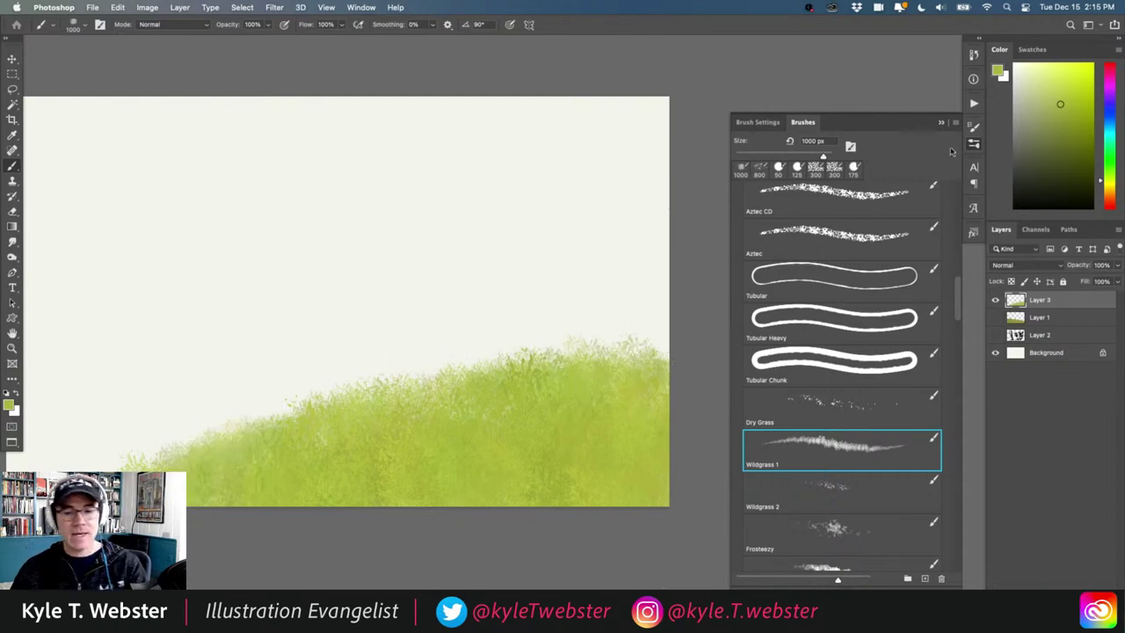
Step: Layer darker olive-green Wildgrass 1 strokes across the body of the hill for shading and depth
{"action": "mouse_move", "coordinate": [617, 495]}
{"action": "left_mouse_down"}
{"action": "mouse_move", "coordinate": [565, 496]}
{"action": "mouse_move", "coordinate": [646, 451]}
{"action": "mouse_move", "coordinate": [577, 471]}
{"action": "mouse_move", "coordinate": [564, 494]}
{"action": "mouse_move", "coordinate": [594, 470]}
{"action": "mouse_move", "coordinate": [517, 479]}
{"action": "mouse_move", "coordinate": [470, 512]}
{"action": "mouse_move", "coordinate": [539, 434]}
{"action": "mouse_move", "coordinate": [425, 498]}
{"action": "left_mouse_up"}
{"action": "mouse_move", "coordinate": [342, 489]}
{"action": "left_mouse_down"}
{"action": "mouse_move", "coordinate": [315, 505]}
{"action": "mouse_move", "coordinate": [197, 507]}
{"action": "left_mouse_up"}
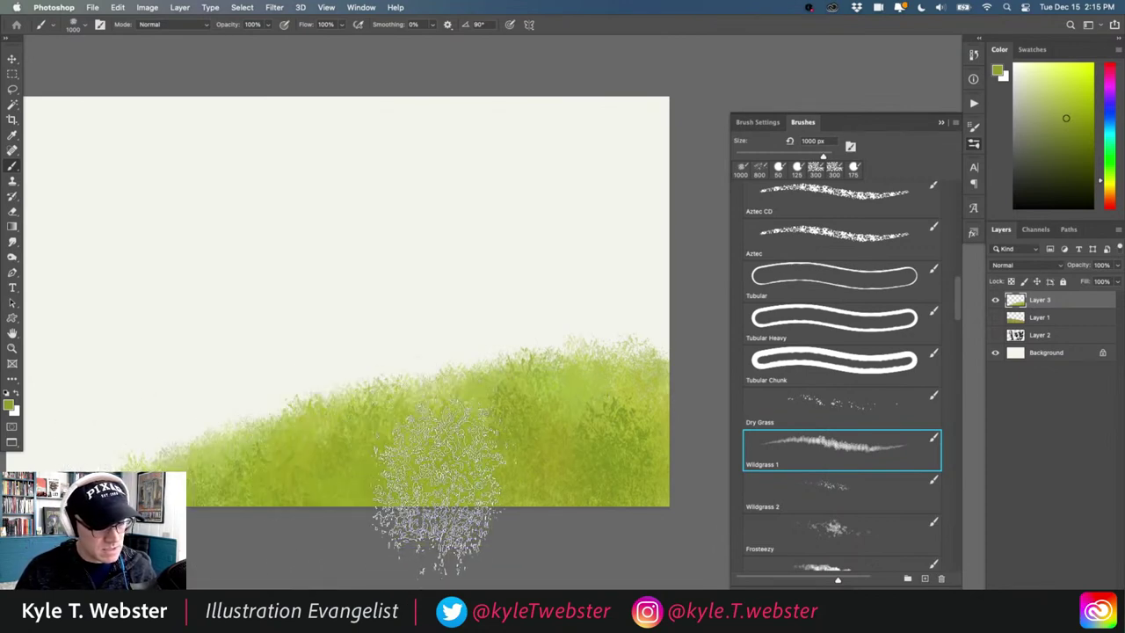
{"action": "mouse_move", "coordinate": [508, 448]}
{"action": "left_mouse_down"}
{"action": "mouse_move", "coordinate": [599, 430]}
{"action": "mouse_move", "coordinate": [661, 461]}
{"action": "mouse_move", "coordinate": [309, 457]}
{"action": "left_mouse_up"}
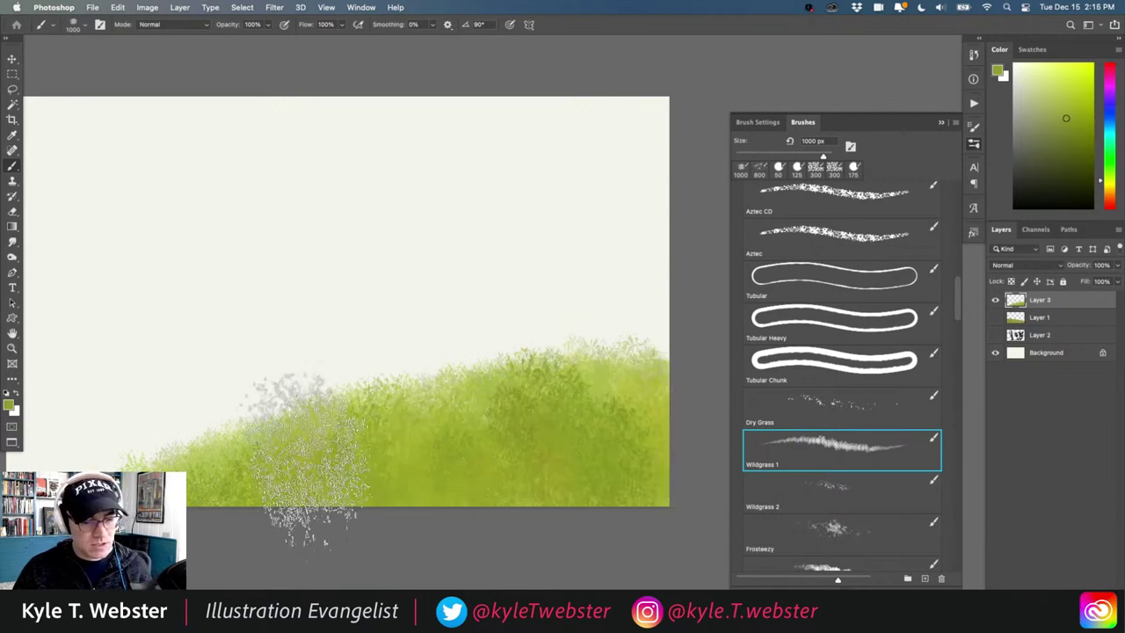
{"action": "mouse_move", "coordinate": [537, 435]}
{"action": "left_mouse_down"}
{"action": "mouse_move", "coordinate": [660, 431]}
{"action": "mouse_move", "coordinate": [620, 482]}
{"action": "left_mouse_up"}
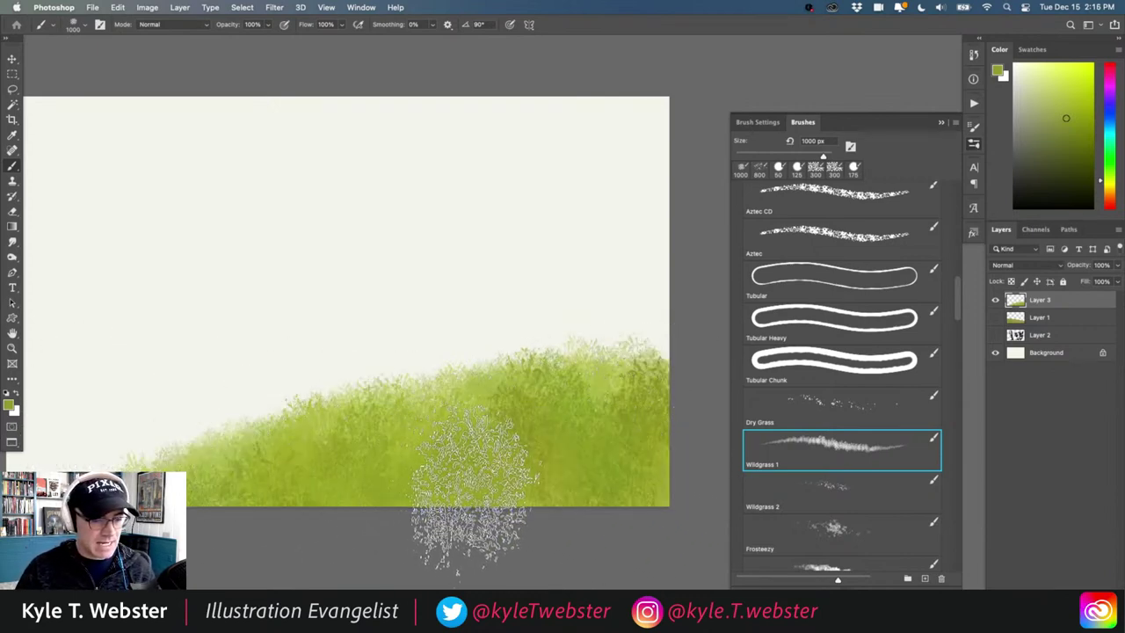
{"action": "left_click_drag", "start_coordinate": [245, 513], "coordinate": [264, 463]}
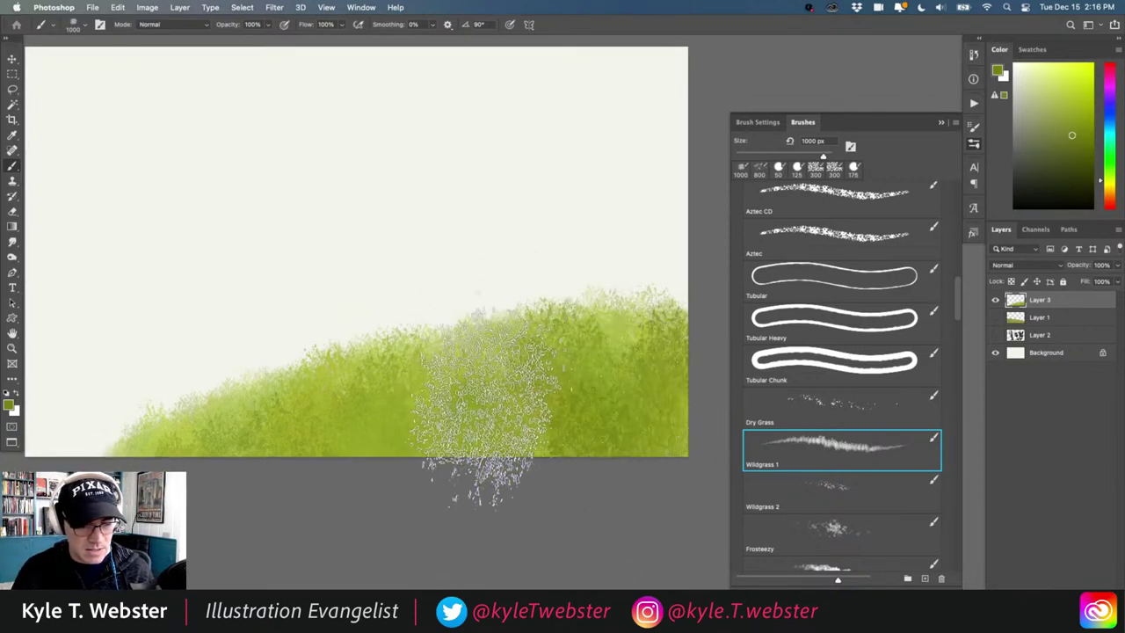
{"action": "left_click_drag", "start_coordinate": [425, 392], "coordinate": [446, 420]}
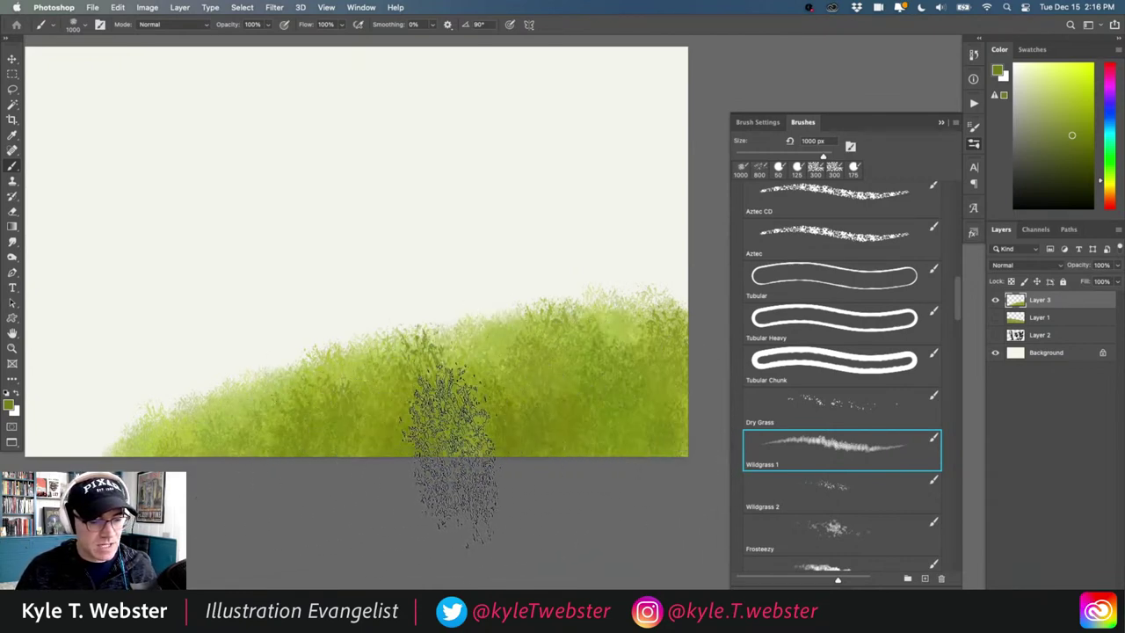
Step: Set a bright yellow-green foreground color and paint highlight strokes over the hill with Wildgrass 1
{"action": "left_click", "coordinate": [1063, 90]}
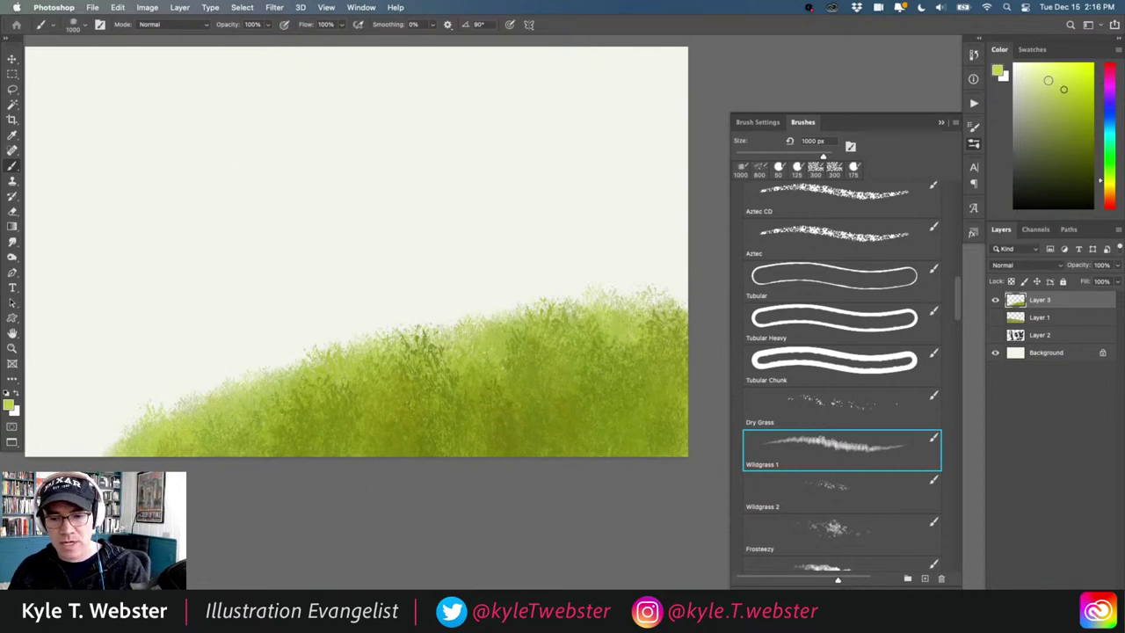
{"action": "left_click_drag", "start_coordinate": [572, 443], "coordinate": [570, 402]}
{"action": "left_click_drag", "start_coordinate": [620, 446], "coordinate": [625, 398]}
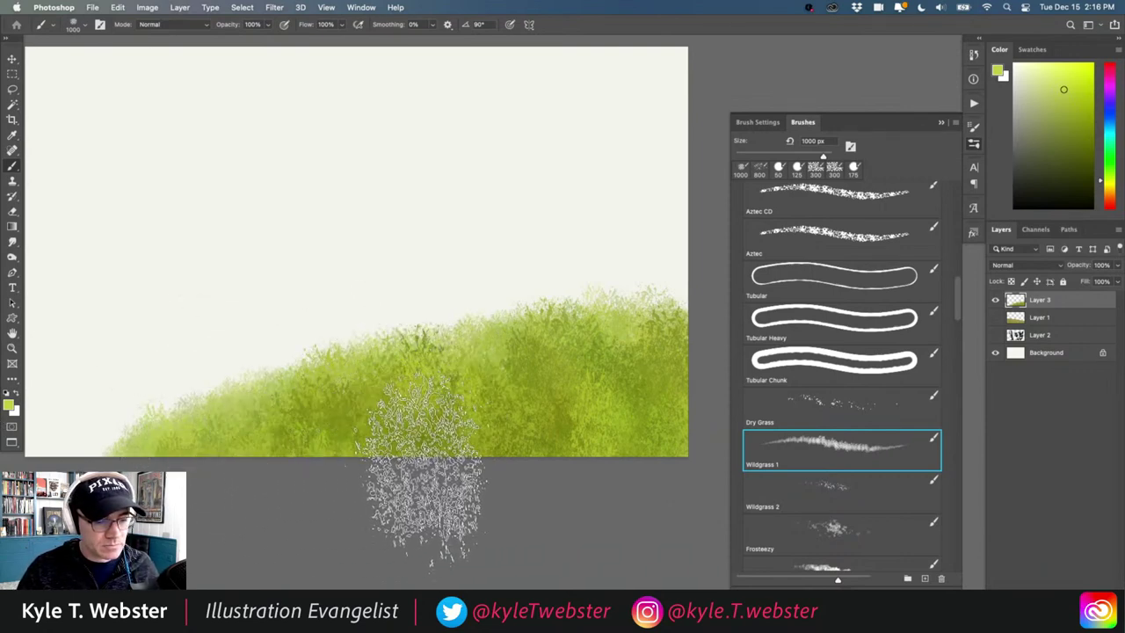
{"action": "mouse_move", "coordinate": [327, 470]}
{"action": "left_mouse_down"}
{"action": "mouse_move", "coordinate": [370, 487]}
{"action": "mouse_move", "coordinate": [349, 482]}
{"action": "left_mouse_up"}
{"action": "left_click_drag", "start_coordinate": [310, 446], "coordinate": [329, 440]}
Step: Choose the Wildgrass 2 brush and texture the hill with bright yellow-green stalks, enlarging the brush to 800 px
{"action": "scroll", "coordinate": [327, 439], "scroll_direction": "up", "scroll_amount": 2}
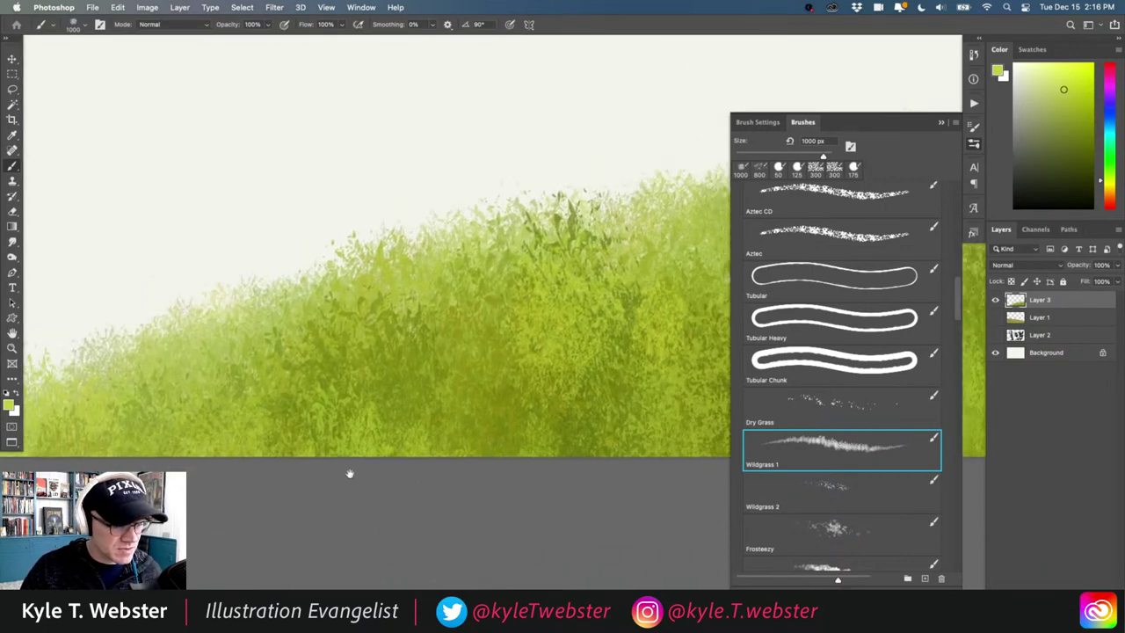
{"action": "left_click", "coordinate": [414, 470], "text": "alt"}
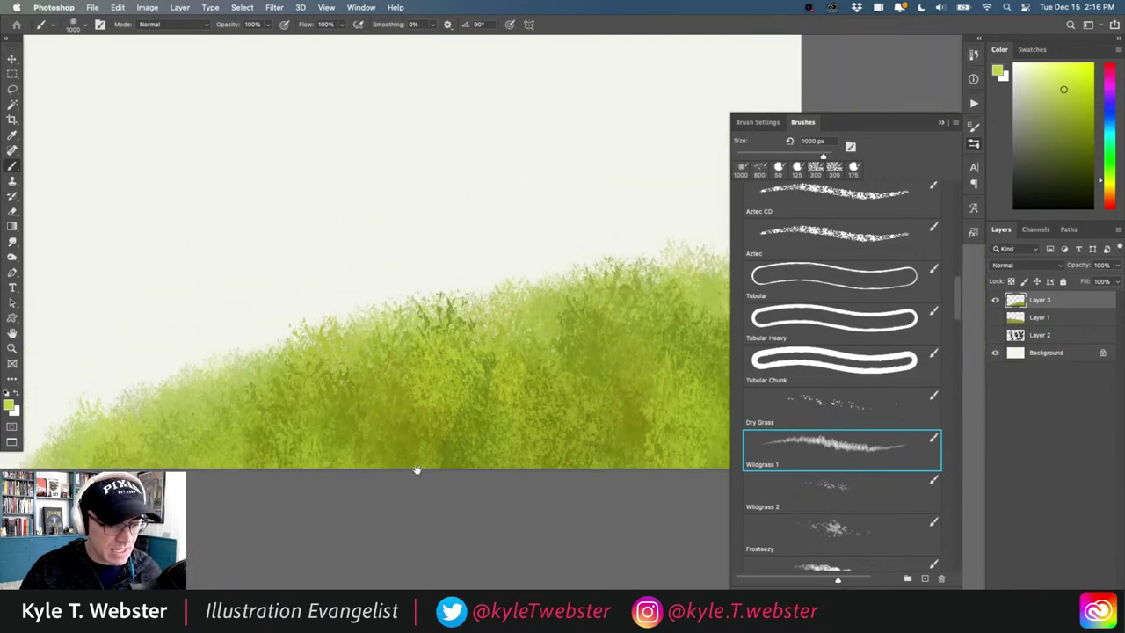
{"action": "double_click", "coordinate": [454, 415]}
{"action": "left_click_drag", "start_coordinate": [387, 438], "coordinate": [351, 422]}
{"action": "scroll", "coordinate": [350, 424], "scroll_direction": "down", "scroll_amount": 2}
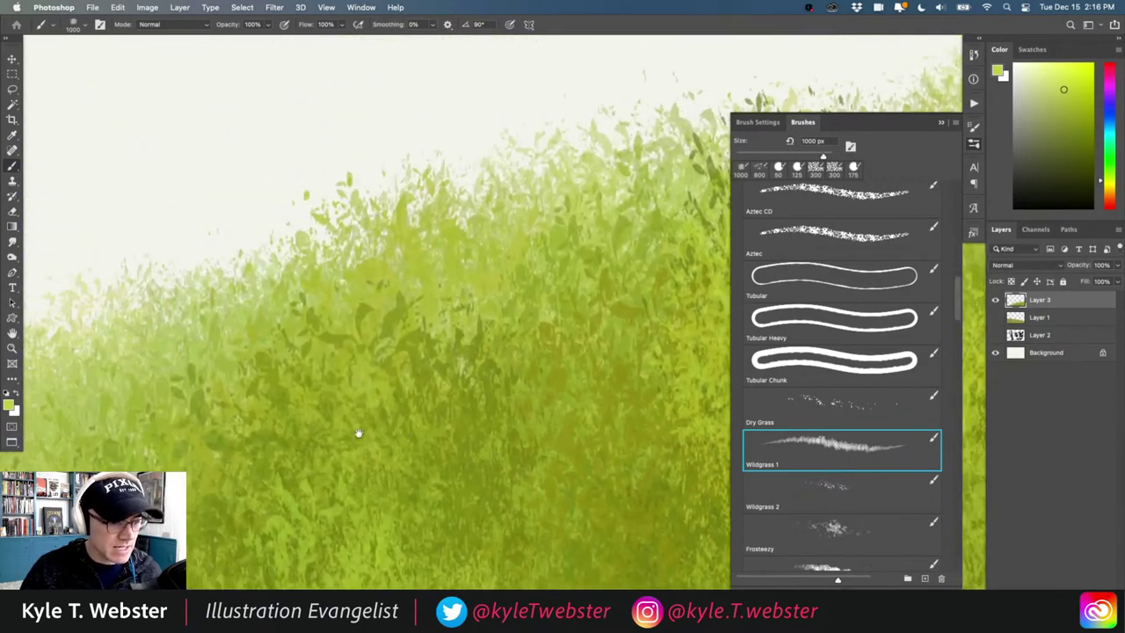
{"action": "scroll", "coordinate": [375, 453], "scroll_direction": "down", "scroll_amount": 2}
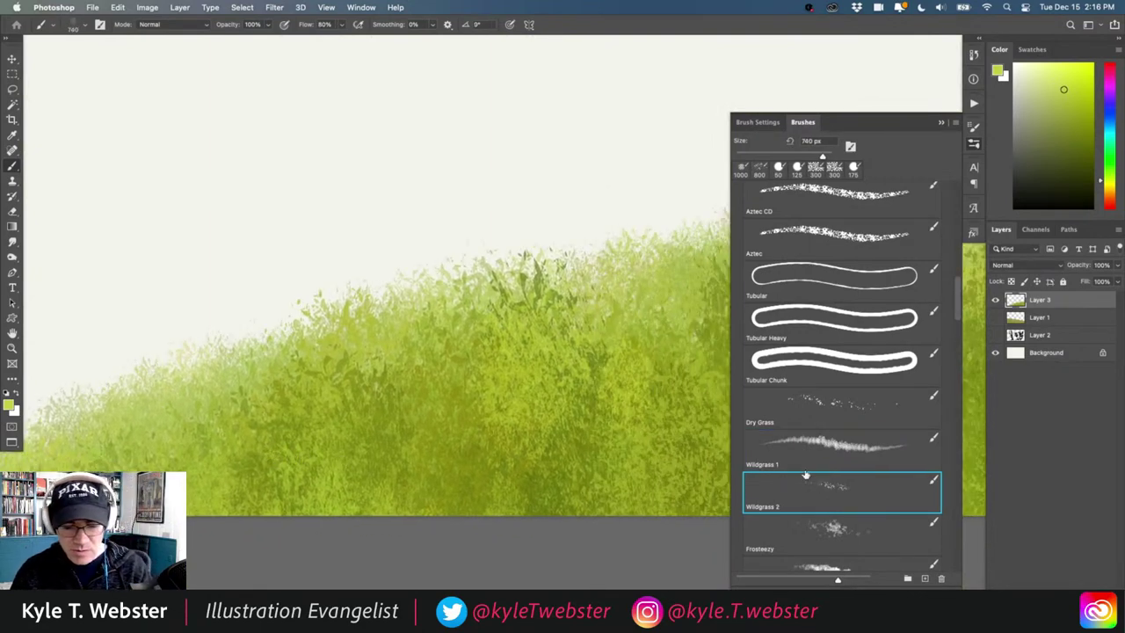
{"action": "left_click_drag", "start_coordinate": [419, 410], "coordinate": [322, 467]}
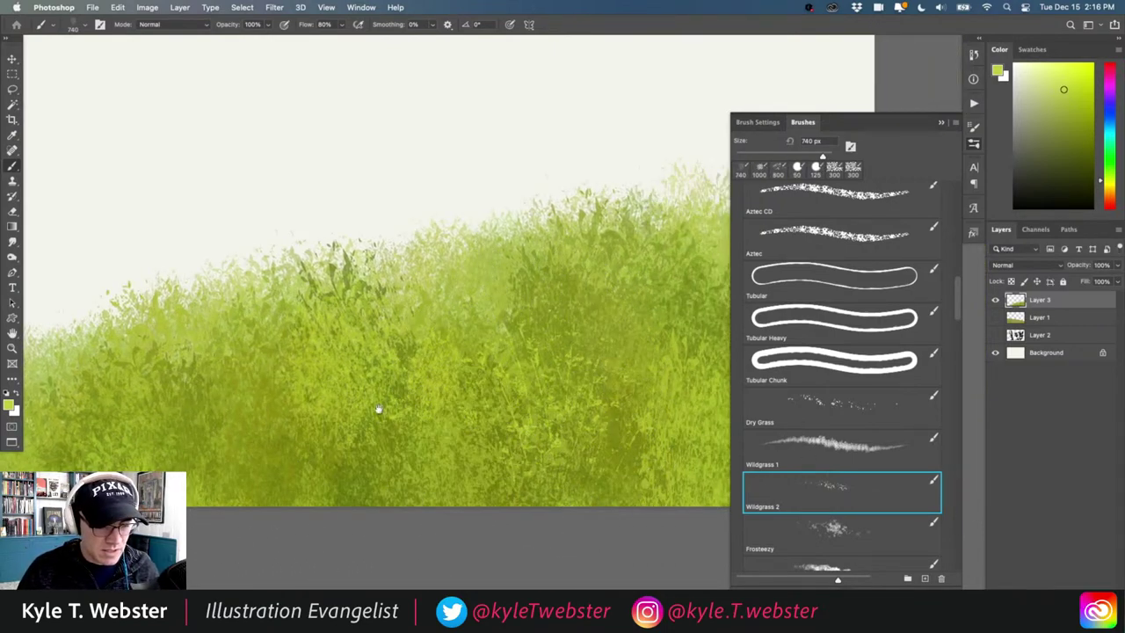
{"action": "left_click_drag", "start_coordinate": [378, 409], "coordinate": [238, 433]}
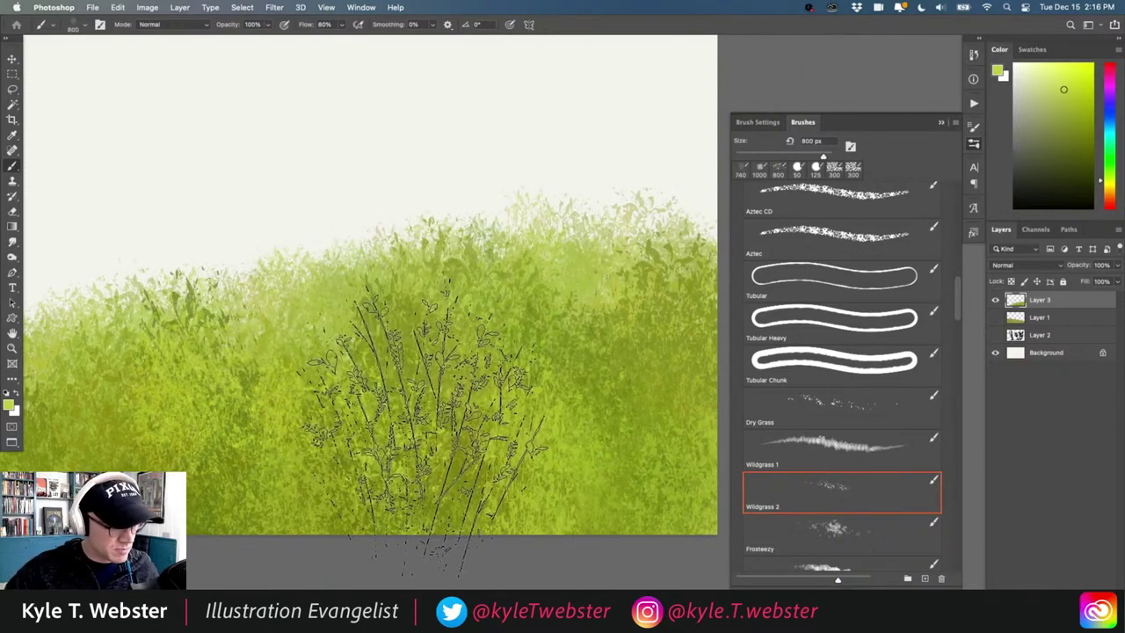
{"action": "left_click_drag", "start_coordinate": [315, 449], "coordinate": [233, 442]}
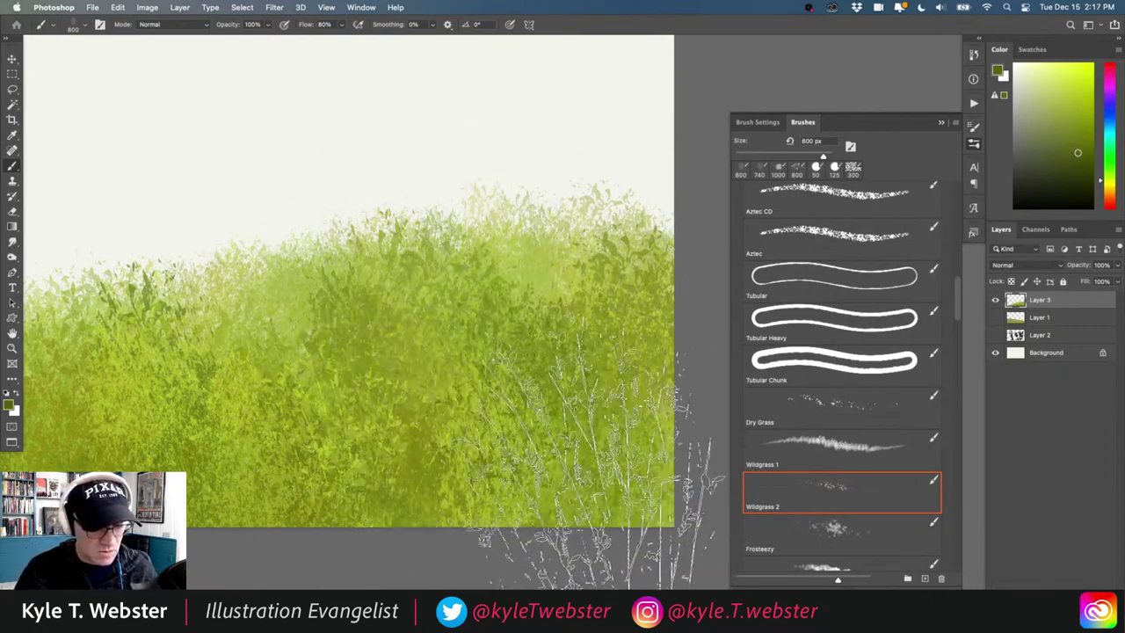
Step: Work dark olive-green grass stalks into the hill with the Wildgrass 2 brush at 800 px
{"action": "left_click_drag", "start_coordinate": [268, 477], "coordinate": [452, 420]}
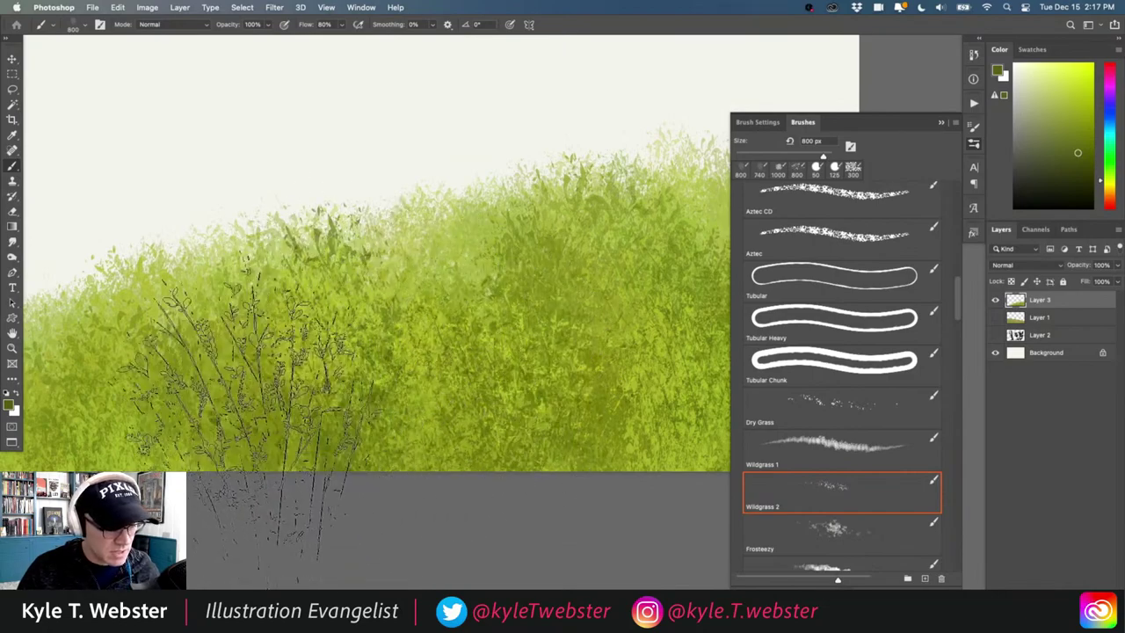
{"action": "left_click_drag", "start_coordinate": [290, 478], "coordinate": [402, 471]}
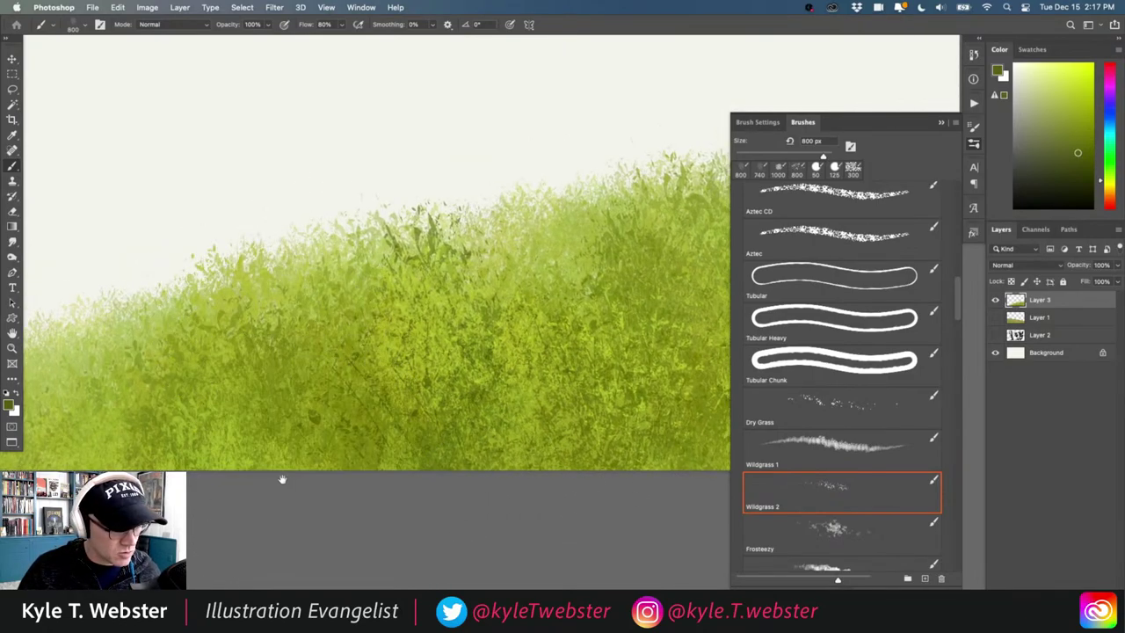
{"action": "left_click_drag", "start_coordinate": [281, 477], "coordinate": [388, 482]}
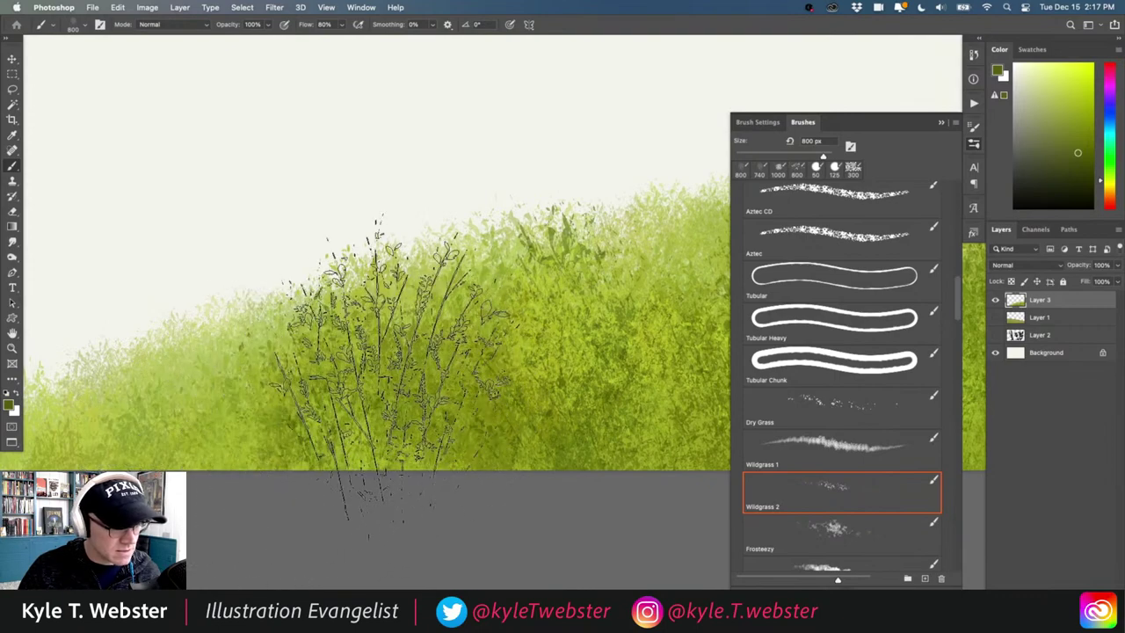
{"action": "left_click_drag", "start_coordinate": [341, 444], "coordinate": [269, 485]}
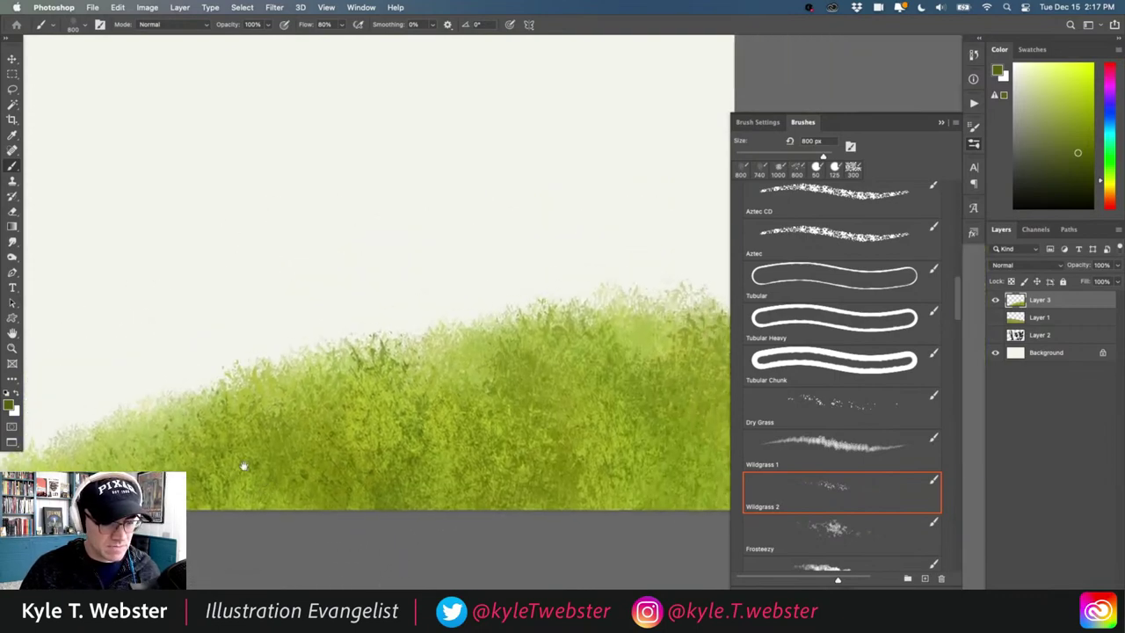
{"action": "left_click_drag", "start_coordinate": [322, 419], "coordinate": [356, 437]}
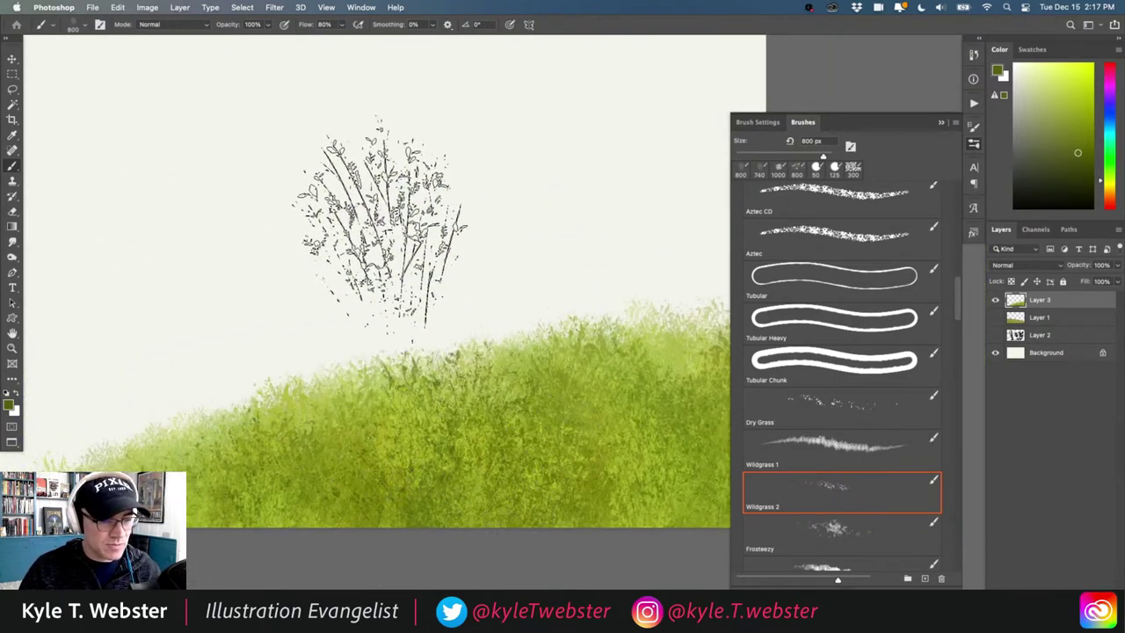
Step: Paint a loose dark olive test clump in the empty area above the hill with Wildgrass 2 at 800 px
{"action": "mouse_move", "coordinate": [382, 176]}
{"action": "left_mouse_down"}
{"action": "mouse_move", "coordinate": [214, 194]}
{"action": "mouse_move", "coordinate": [264, 251]}
{"action": "mouse_move", "coordinate": [363, 188]}
{"action": "mouse_move", "coordinate": [383, 150]}
{"action": "mouse_move", "coordinate": [451, 125]}
{"action": "mouse_move", "coordinate": [548, 214]}
{"action": "mouse_move", "coordinate": [372, 201]}
{"action": "mouse_move", "coordinate": [224, 163]}
{"action": "mouse_move", "coordinate": [188, 196]}
{"action": "mouse_move", "coordinate": [69, 255]}
{"action": "left_mouse_up"}
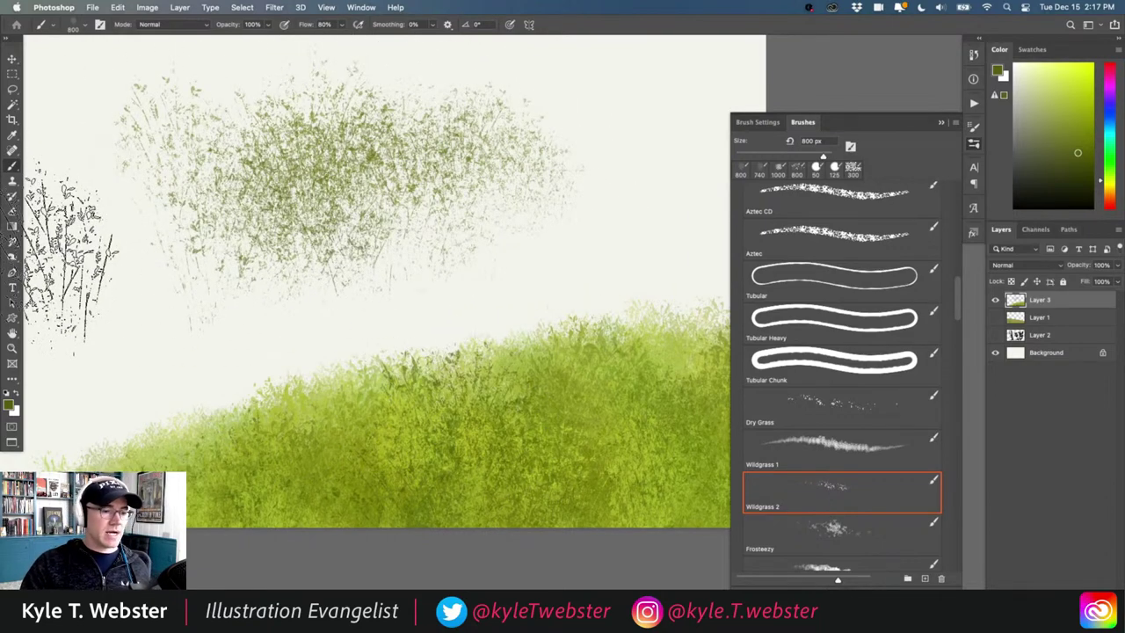
{"action": "left_click_drag", "start_coordinate": [308, 410], "coordinate": [196, 386]}
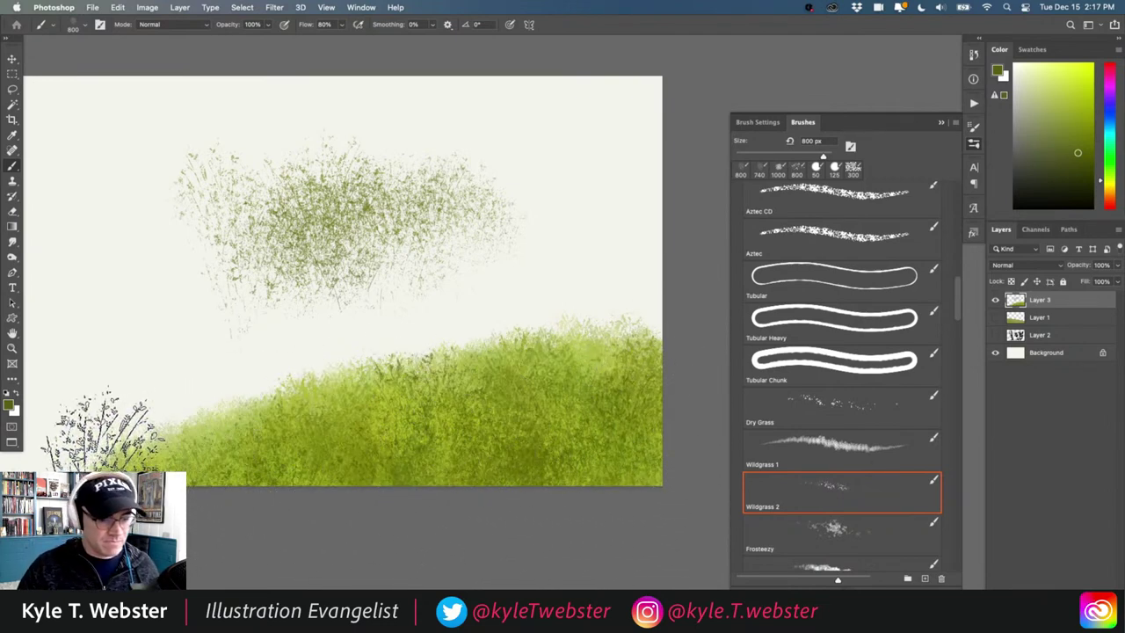
Step: Lasso the test clump above the hill and delete it, keeping the hill
{"action": "left_click", "coordinate": [379, 473]}
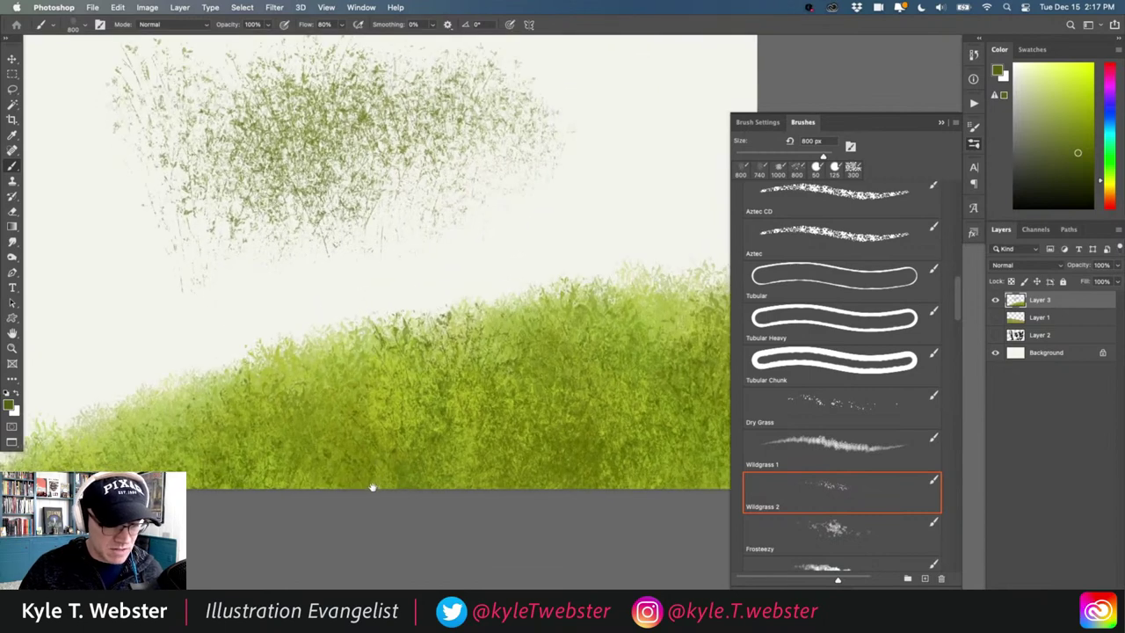
{"action": "left_click", "coordinate": [348, 441], "text": "alt"}
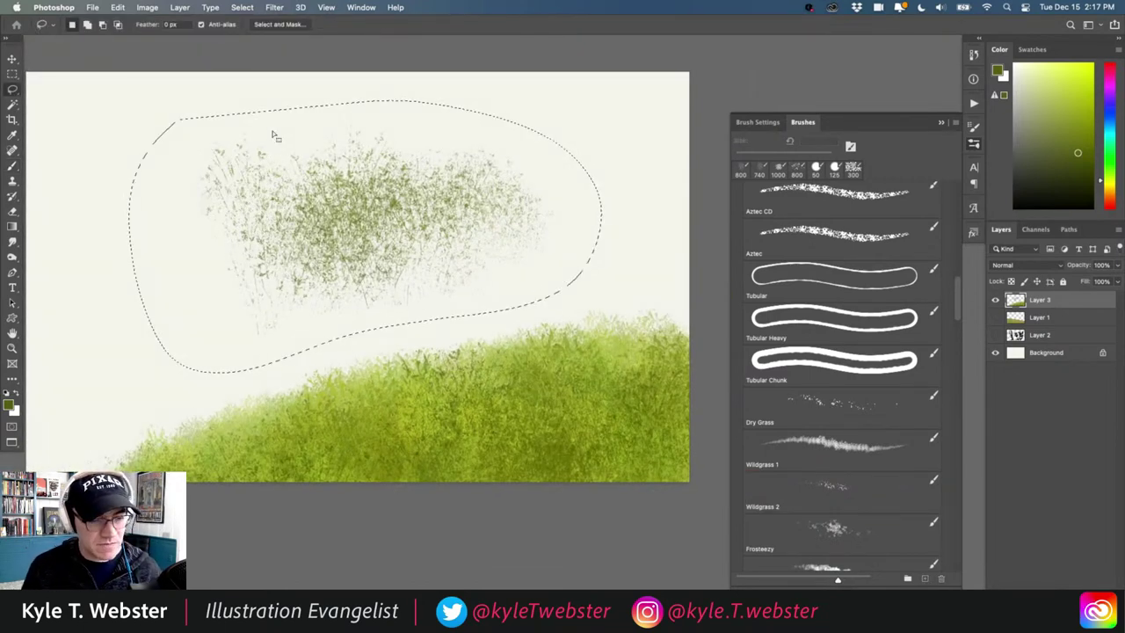
{"action": "key", "text": "Delete"}
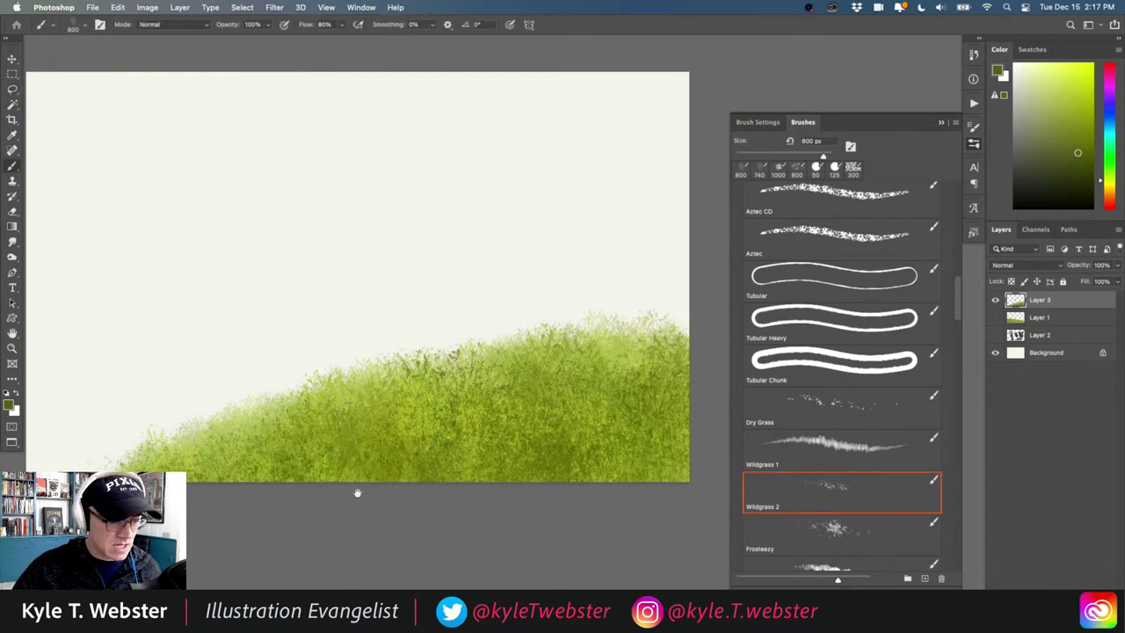
{"action": "left_click_drag", "start_coordinate": [357, 492], "coordinate": [369, 459]}
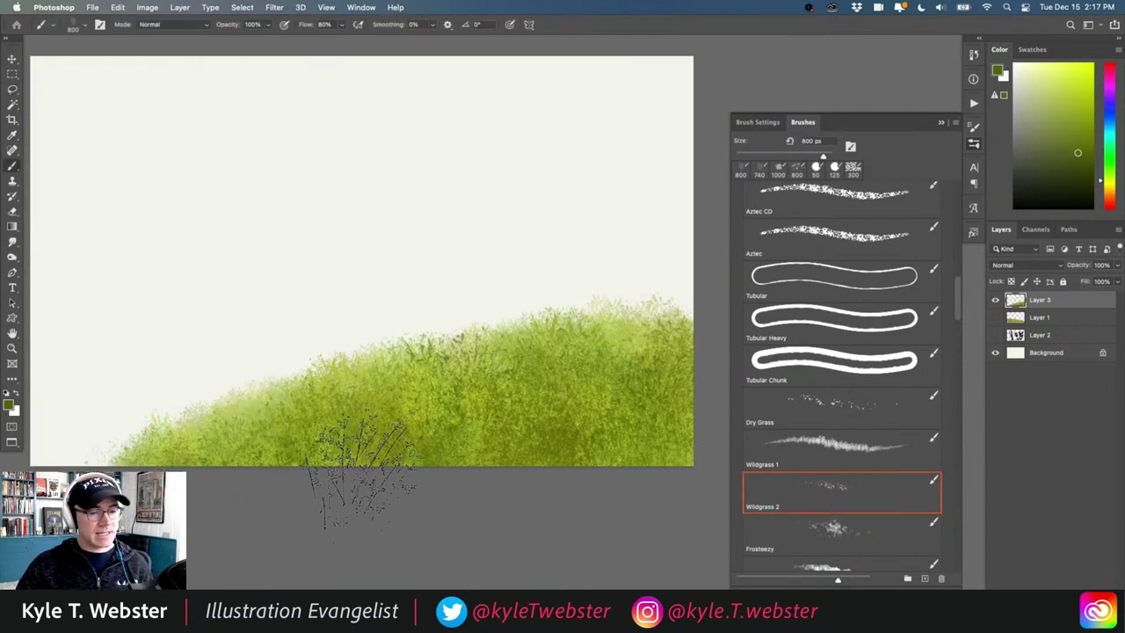
{"action": "left_click_drag", "start_coordinate": [304, 476], "coordinate": [314, 458]}
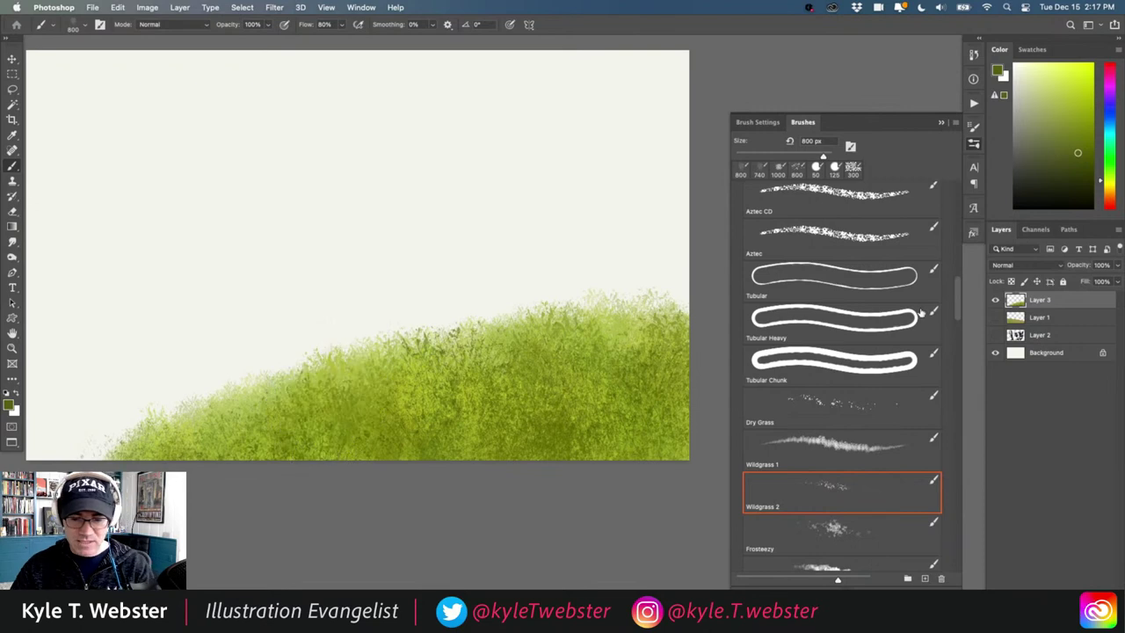
Step: Clear the grassy hill from Layer 3 and fill the layer with a dark teal color
{"action": "scroll", "coordinate": [938, 292], "scroll_direction": "down", "scroll_amount": 3}
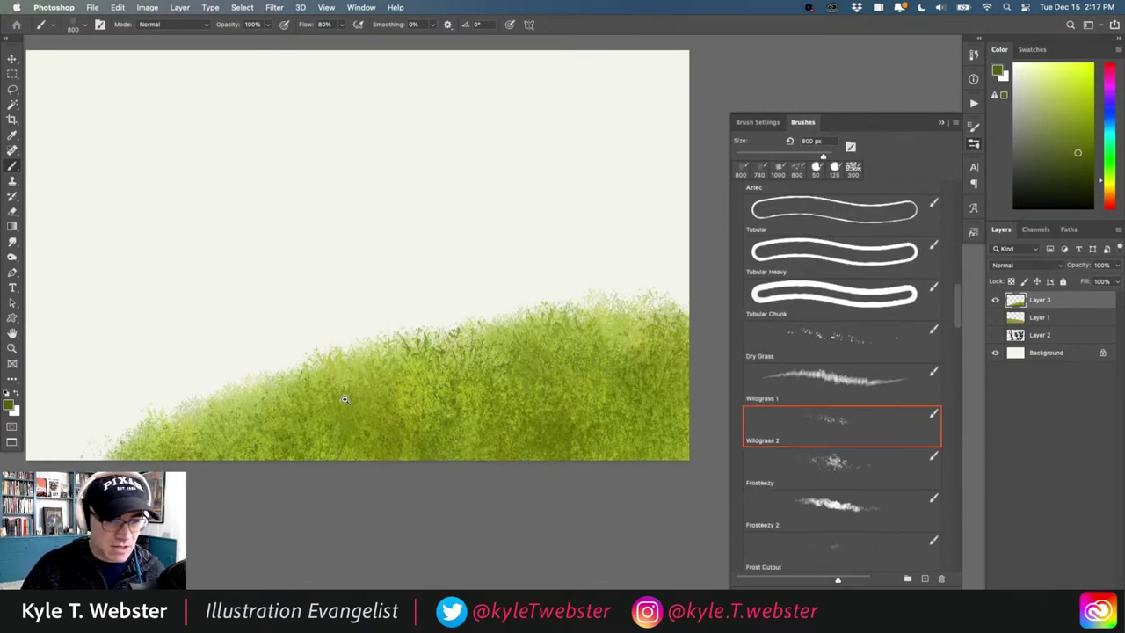
{"action": "key", "text": "Delete"}
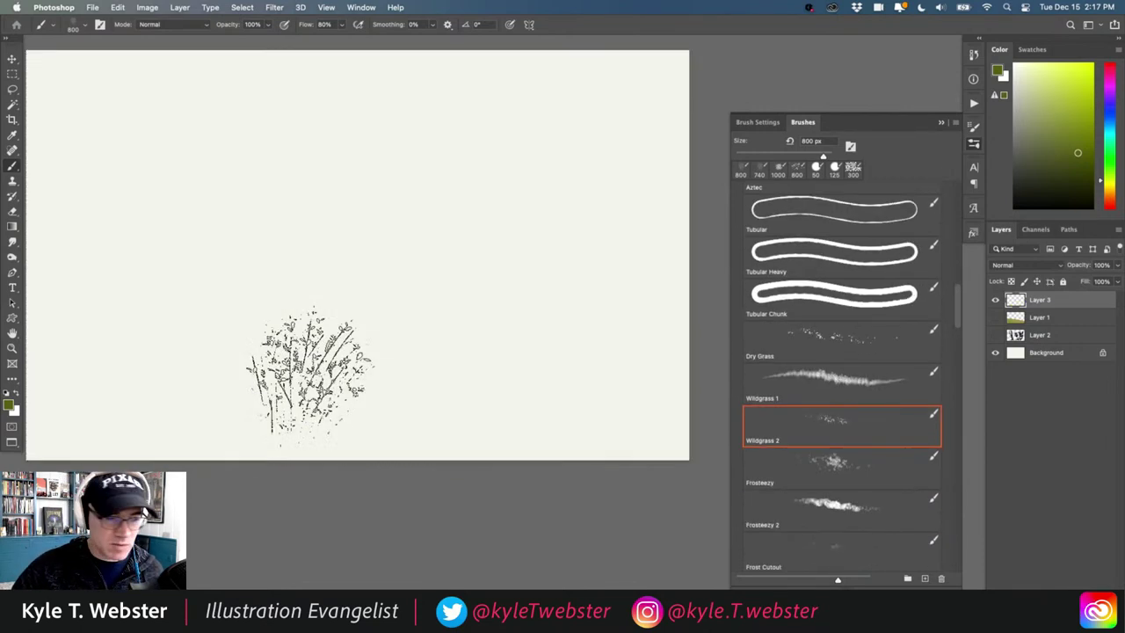
{"action": "left_click_drag", "start_coordinate": [319, 324], "coordinate": [336, 339]}
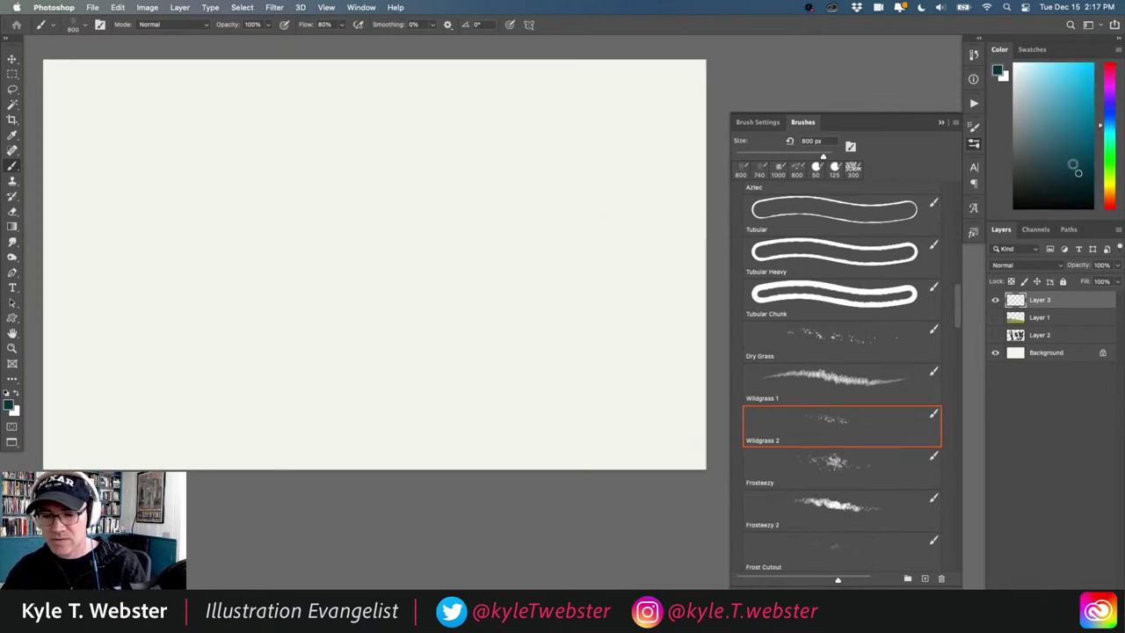
{"action": "key", "text": "alt+BackSpace"}
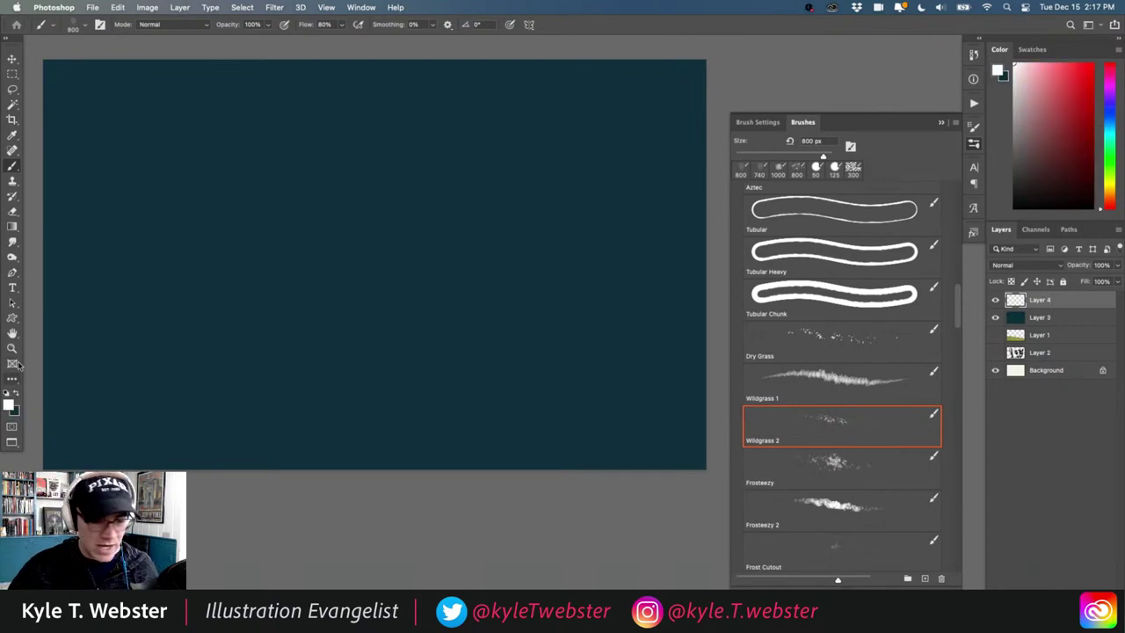
Step: Add a new layer above the dark teal fill and choose the Frosteezy brush with white as the foreground color
{"action": "left_click_drag", "start_coordinate": [295, 329], "coordinate": [405, 412]}
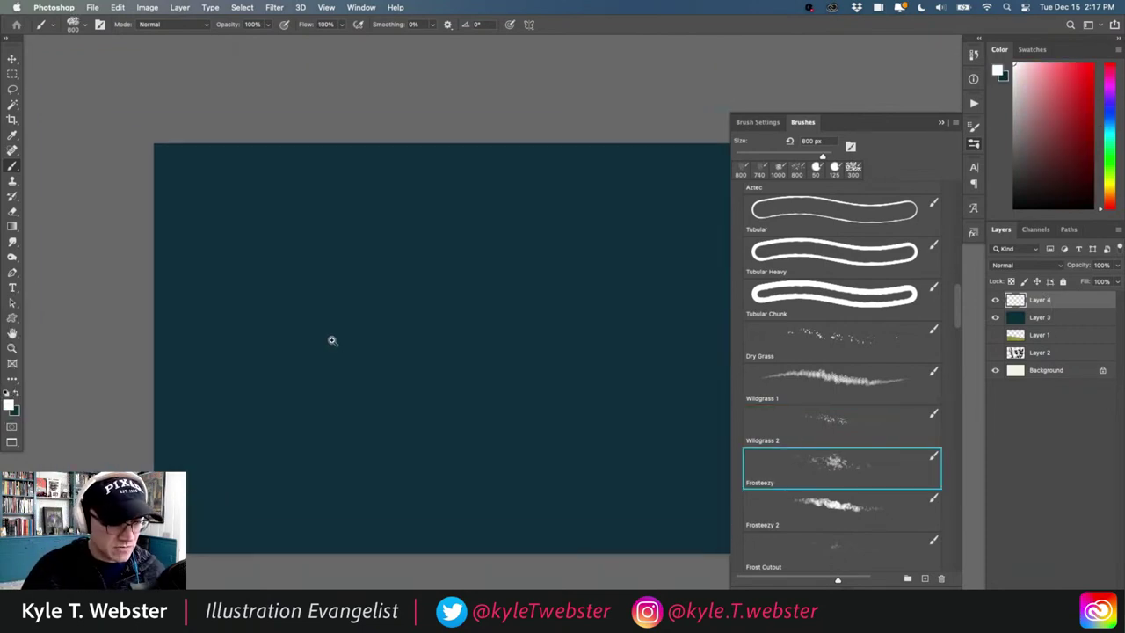
Step: Paint a textured white frost patch across the canvas's upper-left area using Frosteezy at 600 px
{"action": "left_click", "coordinate": [327, 339], "text": "super"}
{"action": "mouse_move", "coordinate": [294, 306]}
{"action": "left_mouse_down"}
{"action": "mouse_move", "coordinate": [251, 290]}
{"action": "mouse_move", "coordinate": [284, 314]}
{"action": "left_mouse_up"}
{"action": "left_click", "coordinate": [192, 230], "text": "super"}
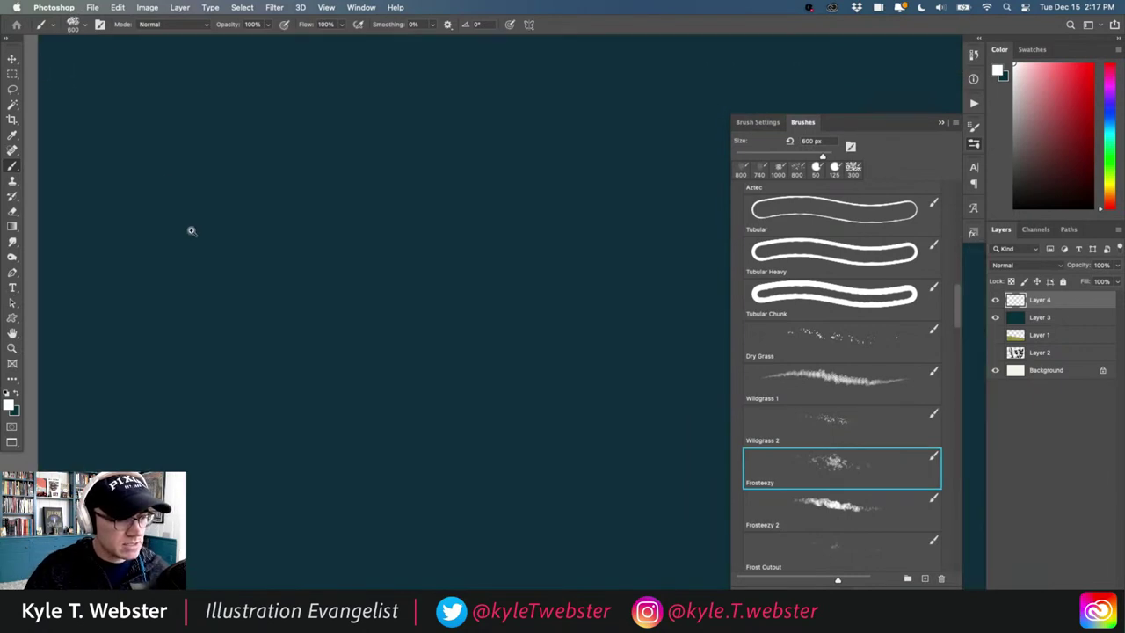
{"action": "left_click_drag", "start_coordinate": [192, 233], "coordinate": [232, 308]}
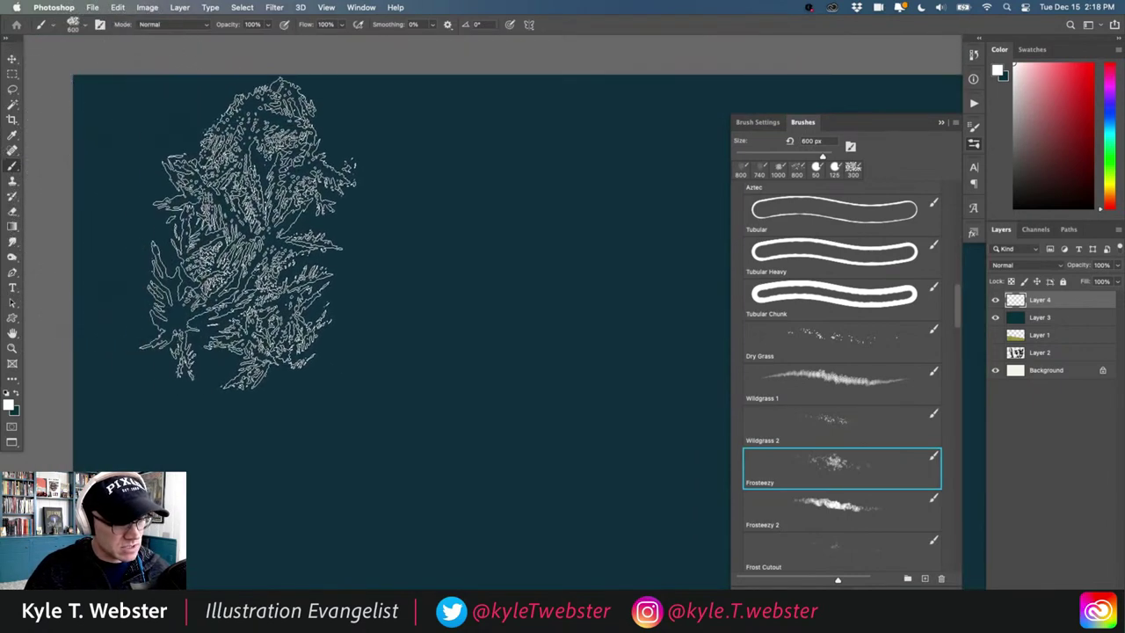
{"action": "left_click_drag", "start_coordinate": [308, 361], "coordinate": [271, 344]}
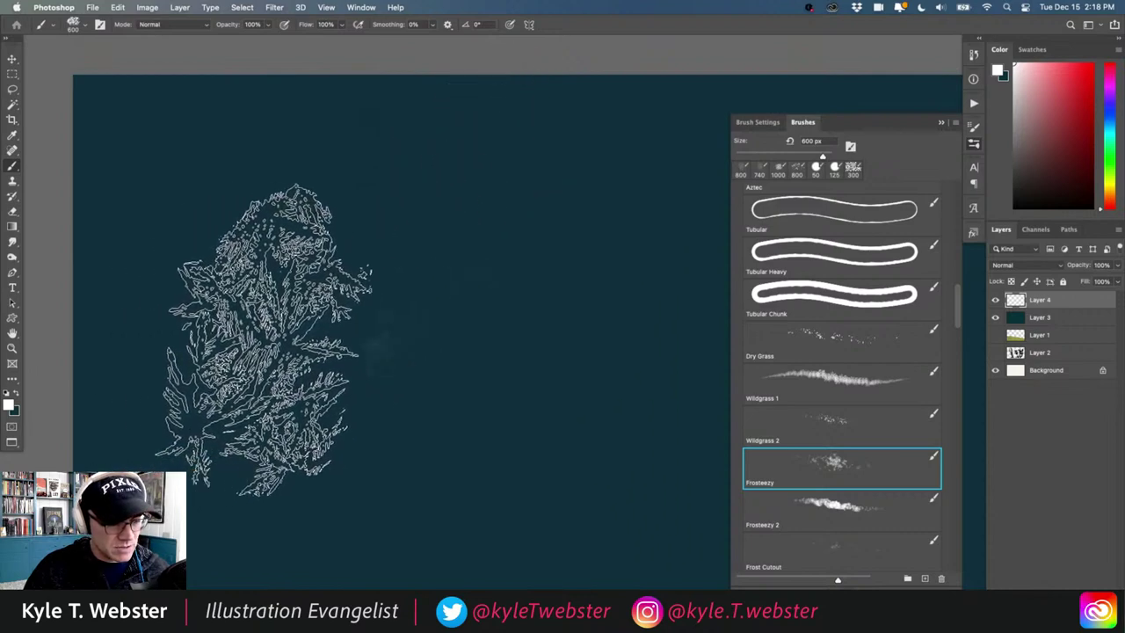
{"action": "mouse_move", "coordinate": [412, 182]}
{"action": "left_mouse_down"}
{"action": "mouse_move", "coordinate": [328, 235]}
{"action": "mouse_move", "coordinate": [197, 244]}
{"action": "mouse_move", "coordinate": [218, 225]}
{"action": "mouse_move", "coordinate": [351, 184]}
{"action": "mouse_move", "coordinate": [282, 111]}
{"action": "mouse_move", "coordinate": [98, 181]}
{"action": "left_mouse_up"}
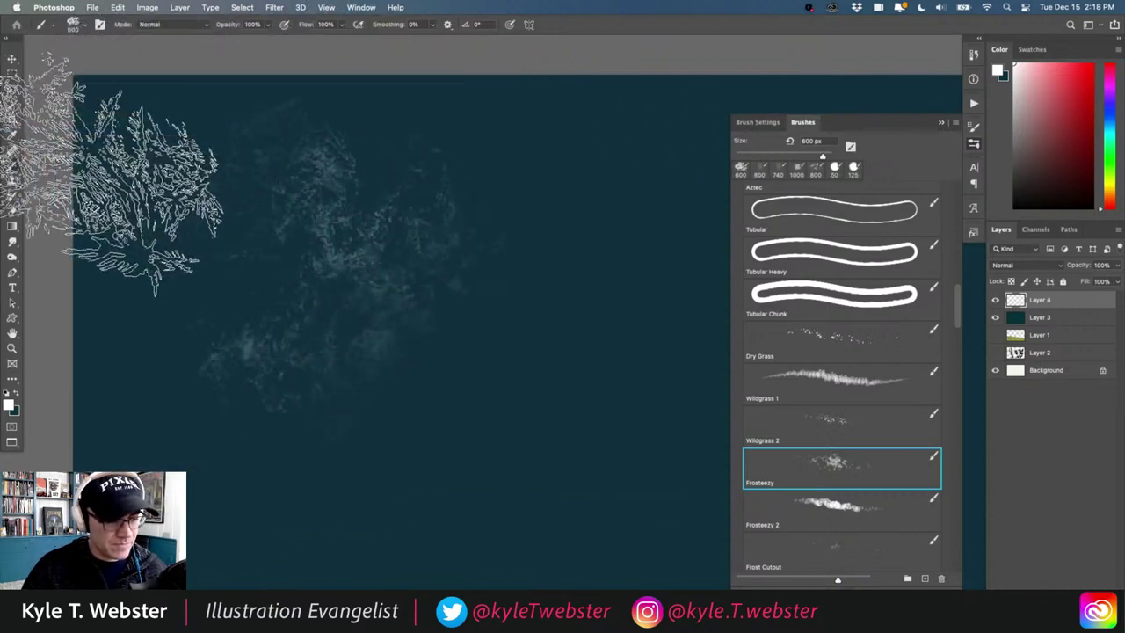
{"action": "mouse_move", "coordinate": [298, 355]}
{"action": "left_mouse_down"}
{"action": "mouse_move", "coordinate": [314, 388]}
{"action": "mouse_move", "coordinate": [489, 188]}
{"action": "mouse_move", "coordinate": [377, 414]}
{"action": "mouse_move", "coordinate": [193, 386]}
{"action": "mouse_move", "coordinate": [364, 301]}
{"action": "mouse_move", "coordinate": [489, 126]}
{"action": "mouse_move", "coordinate": [555, 263]}
{"action": "mouse_move", "coordinate": [577, 62]}
{"action": "mouse_move", "coordinate": [276, 113]}
{"action": "mouse_move", "coordinate": [528, 62]}
{"action": "mouse_move", "coordinate": [356, 158]}
{"action": "mouse_move", "coordinate": [201, 96]}
{"action": "mouse_move", "coordinate": [389, 226]}
{"action": "mouse_move", "coordinate": [101, 326]}
{"action": "mouse_move", "coordinate": [250, 176]}
{"action": "mouse_move", "coordinate": [159, 347]}
{"action": "mouse_move", "coordinate": [158, 308]}
{"action": "mouse_move", "coordinate": [233, 79]}
{"action": "mouse_move", "coordinate": [308, 286]}
{"action": "mouse_move", "coordinate": [404, 17]}
{"action": "mouse_move", "coordinate": [162, 26]}
{"action": "mouse_move", "coordinate": [273, 18]}
{"action": "mouse_move", "coordinate": [175, 145]}
{"action": "mouse_move", "coordinate": [119, 114]}
{"action": "mouse_move", "coordinate": [88, 321]}
{"action": "mouse_move", "coordinate": [106, 136]}
{"action": "mouse_move", "coordinate": [97, 321]}
{"action": "mouse_move", "coordinate": [62, 150]}
{"action": "left_mouse_up"}
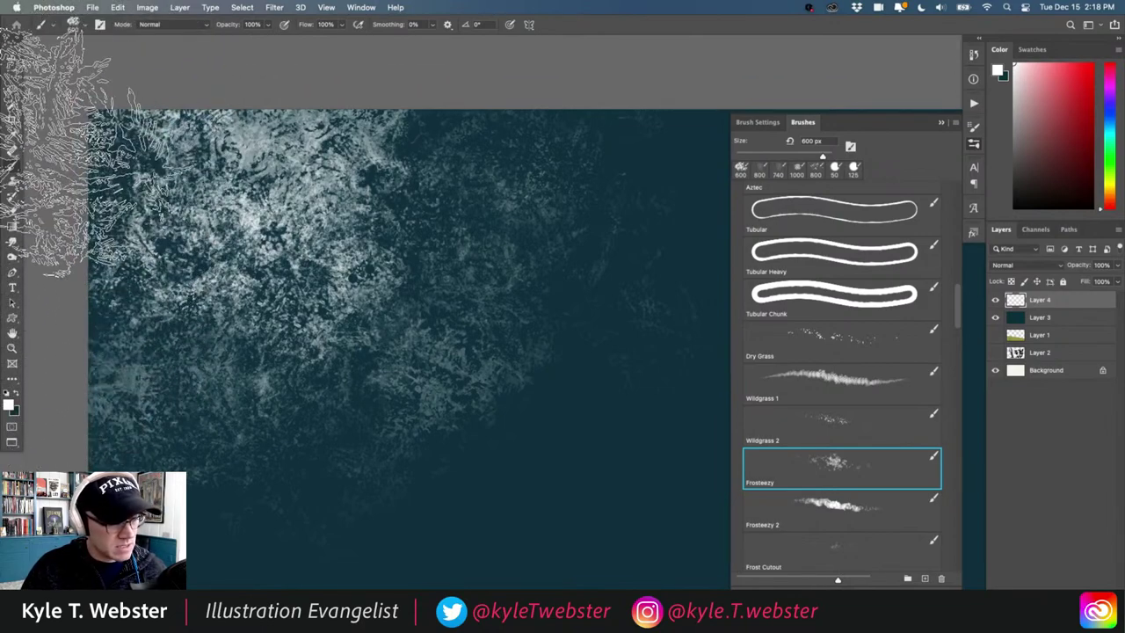
Step: Thicken the white Frosteezy texture along the canvas's top and left edges, spreading it toward the top center
{"action": "key", "text": "alt+space"}
{"action": "left_click_drag", "start_coordinate": [239, 354], "coordinate": [277, 356]}
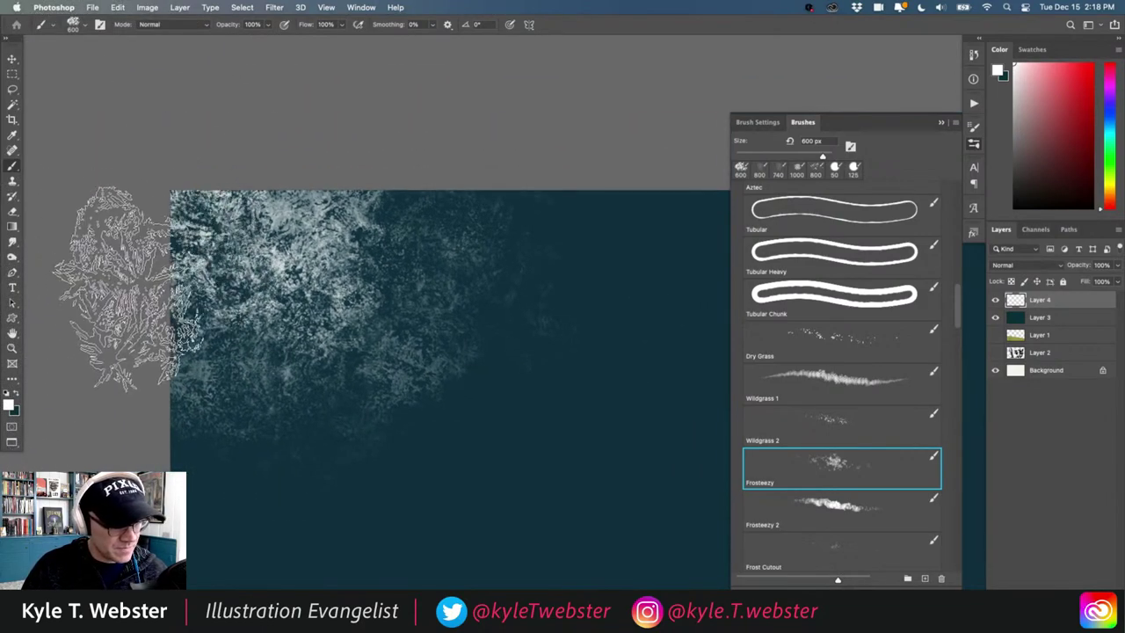
{"action": "mouse_move", "coordinate": [129, 290]}
{"action": "left_mouse_down"}
{"action": "mouse_move", "coordinate": [154, 360]}
{"action": "mouse_move", "coordinate": [202, 352]}
{"action": "mouse_move", "coordinate": [236, 320]}
{"action": "mouse_move", "coordinate": [338, 295]}
{"action": "mouse_move", "coordinate": [387, 255]}
{"action": "mouse_move", "coordinate": [408, 202]}
{"action": "mouse_move", "coordinate": [399, 299]}
{"action": "left_mouse_up"}
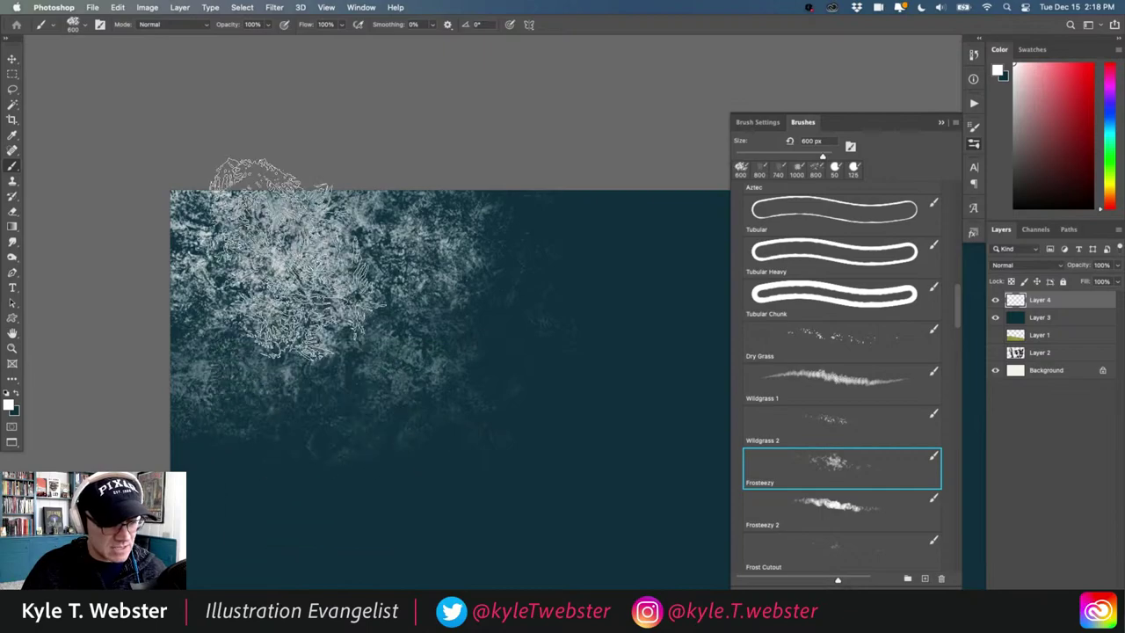
{"action": "left_click", "coordinate": [277, 354], "text": "super"}
{"action": "mouse_move", "coordinate": [220, 242]}
{"action": "left_mouse_down"}
{"action": "mouse_move", "coordinate": [202, 26]}
{"action": "mouse_move", "coordinate": [62, 167]}
{"action": "mouse_move", "coordinate": [176, 263]}
{"action": "mouse_move", "coordinate": [361, 167]}
{"action": "mouse_move", "coordinate": [387, 167]}
{"action": "mouse_move", "coordinate": [316, 79]}
{"action": "mouse_move", "coordinate": [281, 96]}
{"action": "mouse_move", "coordinate": [431, 149]}
{"action": "left_mouse_up"}
{"action": "mouse_move", "coordinate": [435, 101]}
{"action": "left_mouse_down"}
{"action": "mouse_move", "coordinate": [360, 53]}
{"action": "mouse_move", "coordinate": [342, 325]}
{"action": "mouse_move", "coordinate": [263, 422]}
{"action": "mouse_move", "coordinate": [136, 167]}
{"action": "left_mouse_up"}
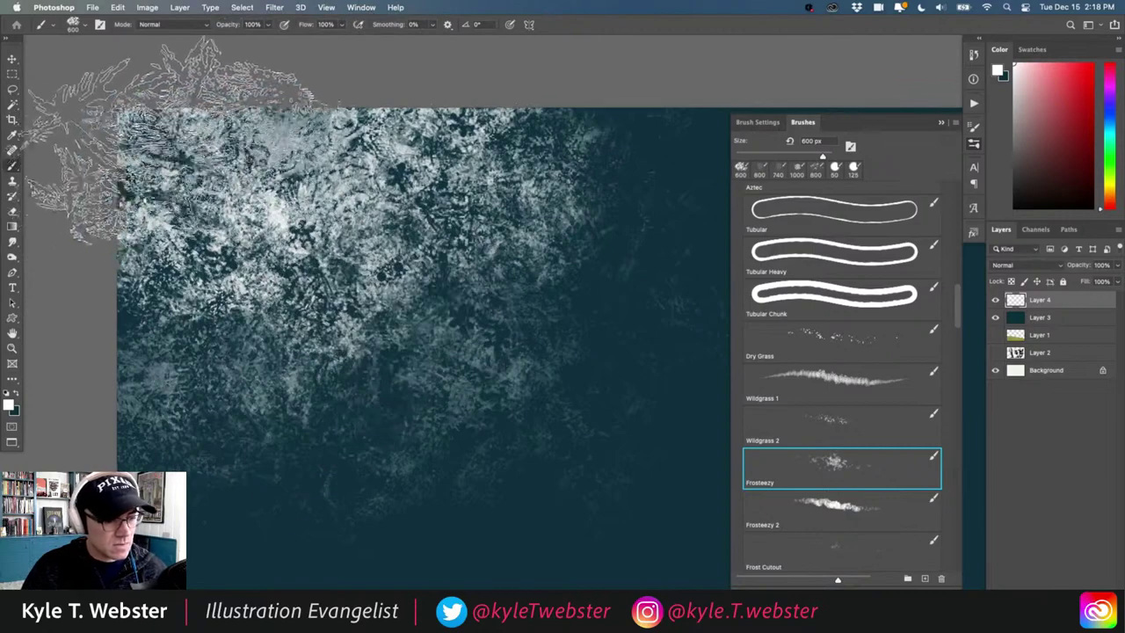
Step: Switch to Frosteezy 2 at 900 px and paint snowflake-patterned frost beyond the first patch along the canvas's top edge
{"action": "mouse_move", "coordinate": [282, 423]}
{"action": "left_mouse_down"}
{"action": "mouse_move", "coordinate": [259, 354]}
{"action": "mouse_move", "coordinate": [264, 394]}
{"action": "mouse_move", "coordinate": [190, 367]}
{"action": "left_mouse_up"}
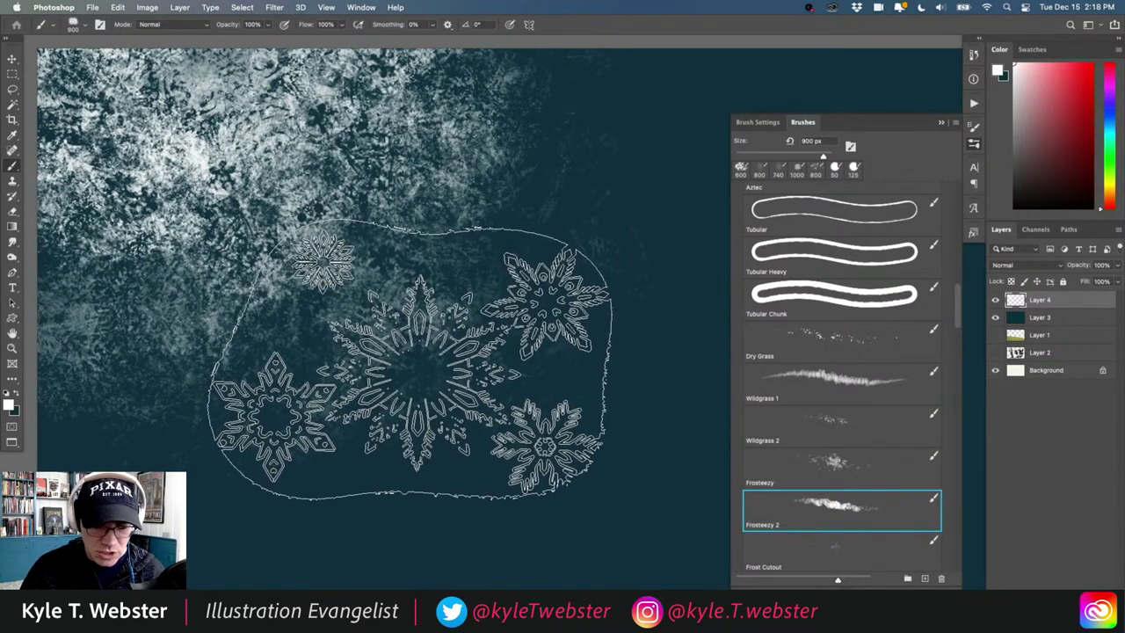
{"action": "key", "text": "space"}
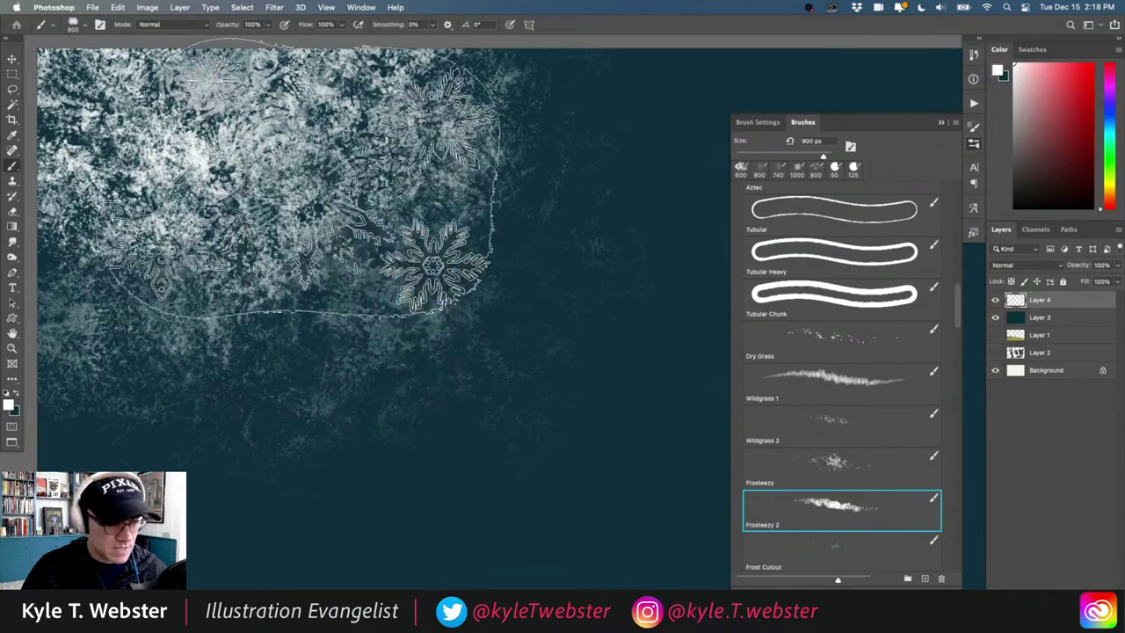
{"action": "key", "text": "space"}
{"action": "left_click_drag", "start_coordinate": [398, 332], "coordinate": [359, 359]}
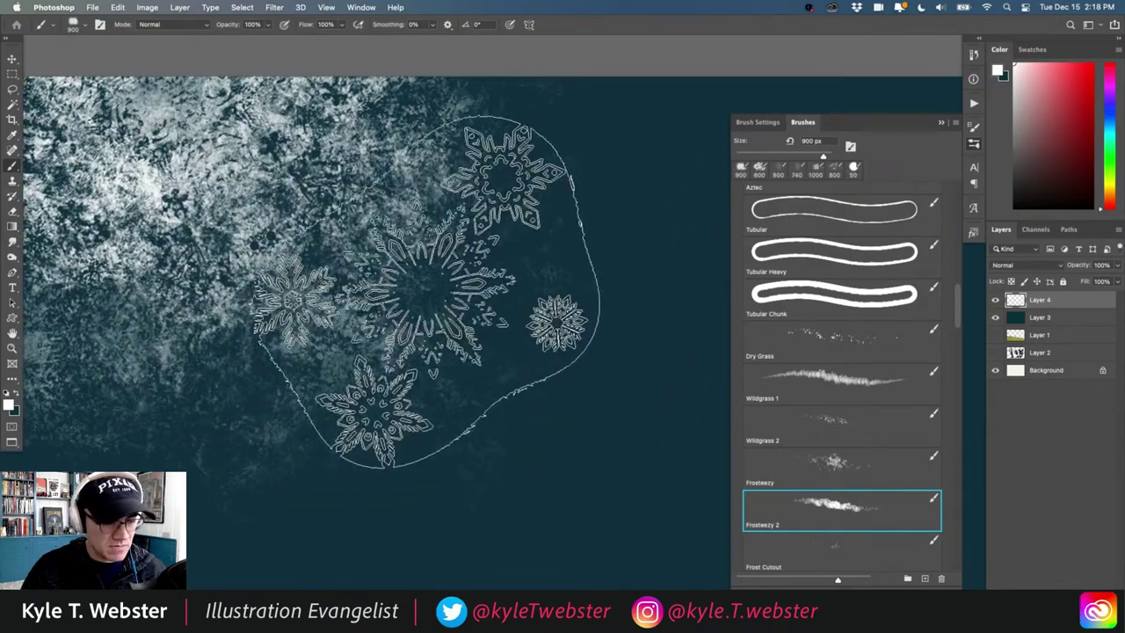
{"action": "mouse_move", "coordinate": [439, 302]}
{"action": "left_mouse_down"}
{"action": "mouse_move", "coordinate": [543, 206]}
{"action": "mouse_move", "coordinate": [505, 143]}
{"action": "mouse_move", "coordinate": [609, 106]}
{"action": "mouse_move", "coordinate": [496, 252]}
{"action": "mouse_move", "coordinate": [515, 319]}
{"action": "mouse_move", "coordinate": [592, 300]}
{"action": "mouse_move", "coordinate": [615, 211]}
{"action": "left_mouse_up"}
{"action": "key", "text": "space"}
{"action": "left_click_drag", "start_coordinate": [364, 416], "coordinate": [329, 439]}
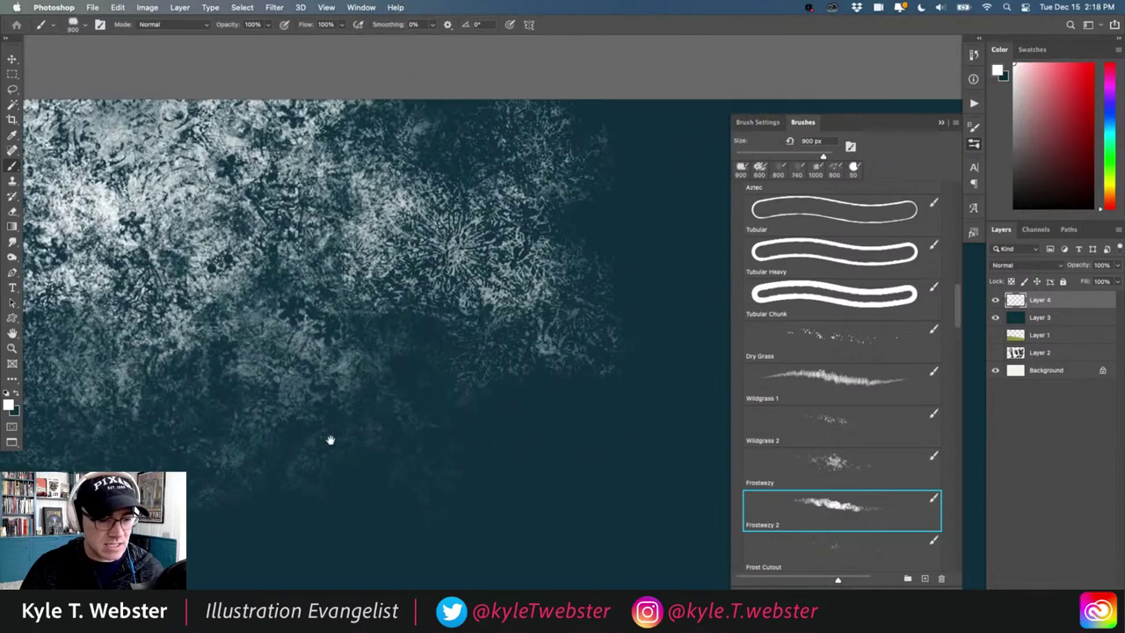
{"action": "key", "text": "super+space"}
{"action": "mouse_move", "coordinate": [439, 303]}
{"action": "left_mouse_down"}
{"action": "mouse_move", "coordinate": [461, 304]}
{"action": "mouse_move", "coordinate": [425, 352]}
{"action": "mouse_move", "coordinate": [320, 393]}
{"action": "mouse_move", "coordinate": [400, 316]}
{"action": "left_mouse_up"}
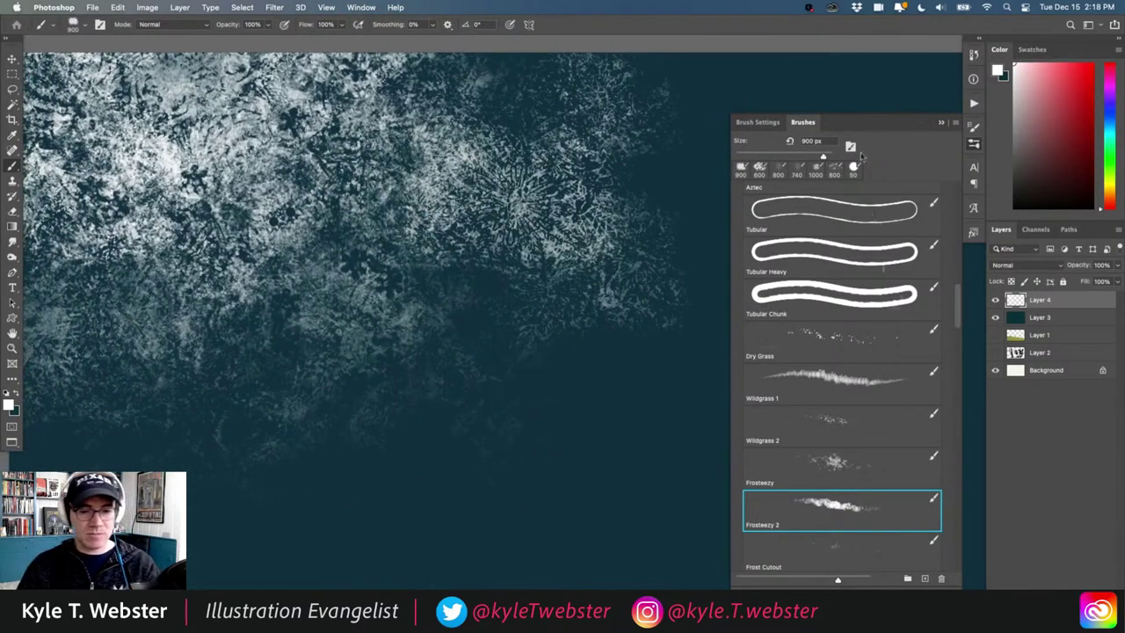
Step: Hide the brush list and layer more Frosteezy 2 snowflake frost over the upper-left area, extending its ragged right and lower edges
{"action": "left_click", "coordinate": [974, 144]}
{"action": "scroll", "coordinate": [414, 396], "scroll_direction": "left", "scroll_amount": 3}
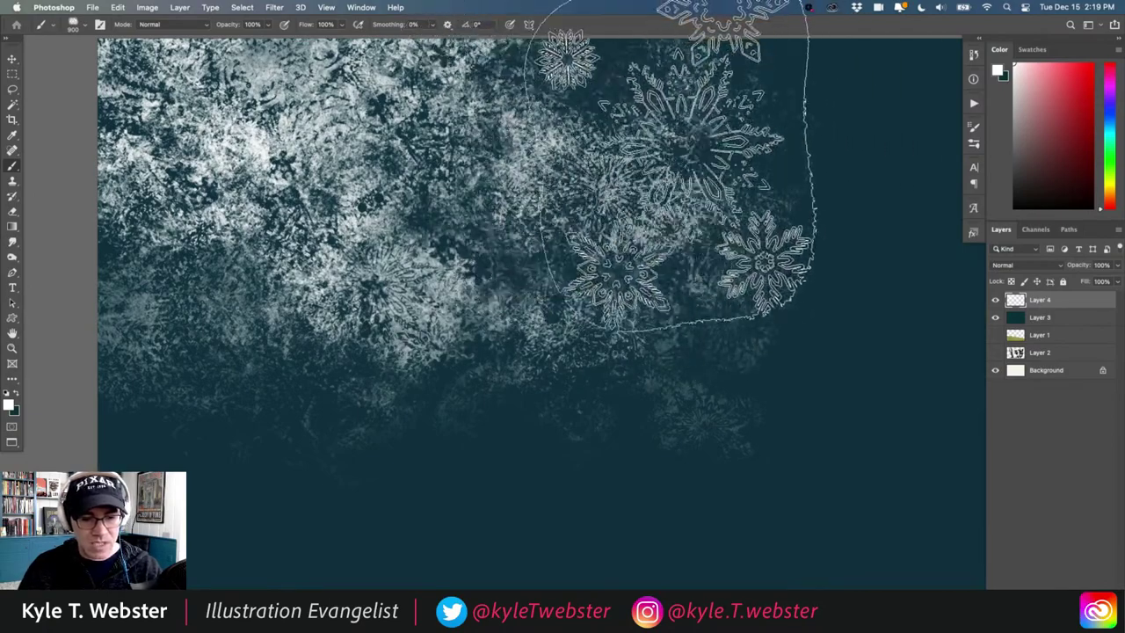
{"action": "mouse_move", "coordinate": [480, 331]}
{"action": "left_mouse_down"}
{"action": "mouse_move", "coordinate": [565, 352]}
{"action": "mouse_move", "coordinate": [440, 322]}
{"action": "mouse_move", "coordinate": [502, 313]}
{"action": "mouse_move", "coordinate": [510, 219]}
{"action": "mouse_move", "coordinate": [351, 251]}
{"action": "mouse_move", "coordinate": [501, 251]}
{"action": "mouse_move", "coordinate": [251, 326]}
{"action": "mouse_move", "coordinate": [281, 325]}
{"action": "mouse_move", "coordinate": [188, 238]}
{"action": "mouse_move", "coordinate": [276, 352]}
{"action": "mouse_move", "coordinate": [289, 451]}
{"action": "mouse_move", "coordinate": [351, 386]}
{"action": "mouse_move", "coordinate": [63, 225]}
{"action": "mouse_move", "coordinate": [83, 211]}
{"action": "left_mouse_up"}
{"action": "mouse_move", "coordinate": [162, 207]}
{"action": "left_mouse_down"}
{"action": "mouse_move", "coordinate": [272, 150]}
{"action": "mouse_move", "coordinate": [326, 389]}
{"action": "mouse_move", "coordinate": [219, 395]}
{"action": "mouse_move", "coordinate": [336, 316]}
{"action": "left_mouse_up"}
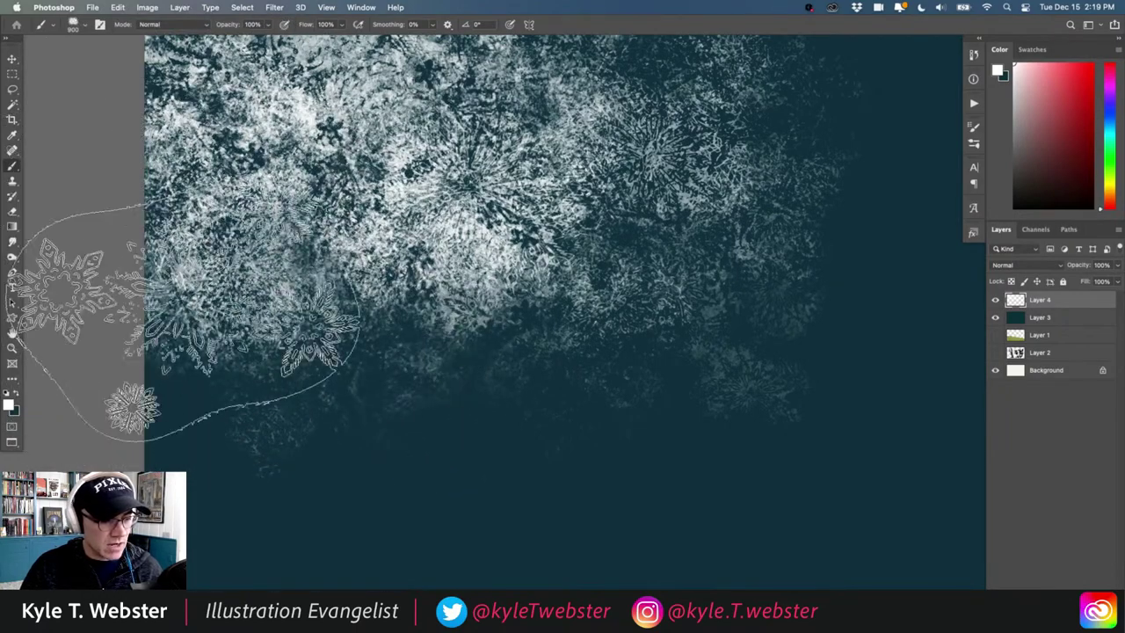
{"action": "key", "text": "super+minus"}
{"action": "left_click_drag", "start_coordinate": [335, 391], "coordinate": [317, 381]}
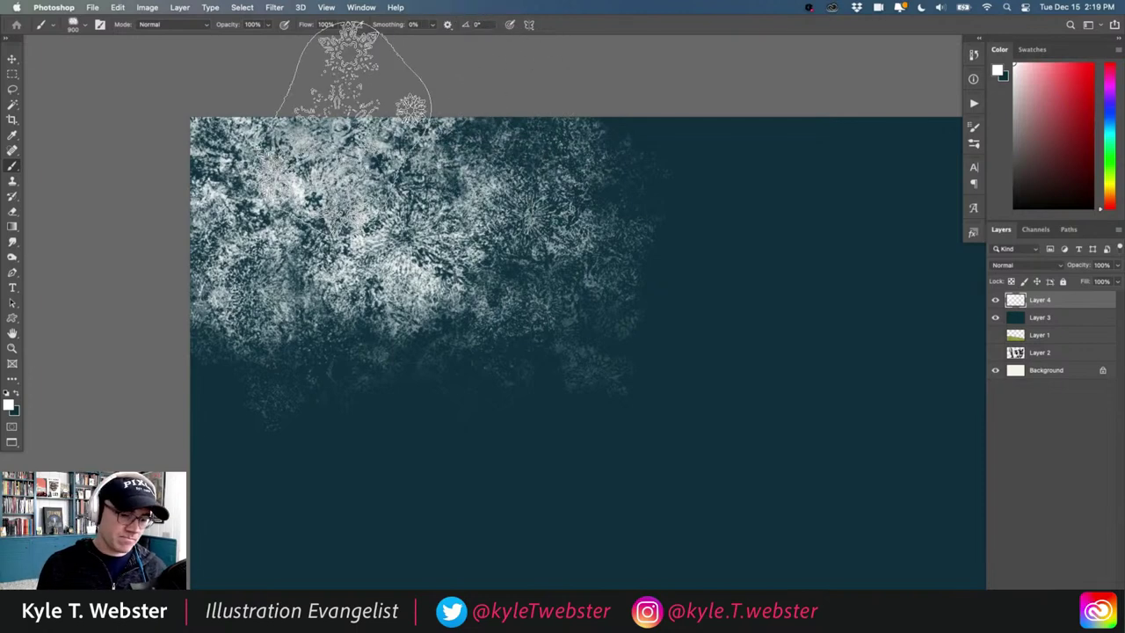
{"action": "mouse_move", "coordinate": [356, 53]}
{"action": "left_mouse_down"}
{"action": "mouse_move", "coordinate": [659, 314]}
{"action": "mouse_move", "coordinate": [565, 239]}
{"action": "mouse_move", "coordinate": [665, 251]}
{"action": "mouse_move", "coordinate": [593, 233]}
{"action": "mouse_move", "coordinate": [510, 413]}
{"action": "mouse_move", "coordinate": [540, 226]}
{"action": "mouse_move", "coordinate": [215, 219]}
{"action": "left_mouse_up"}
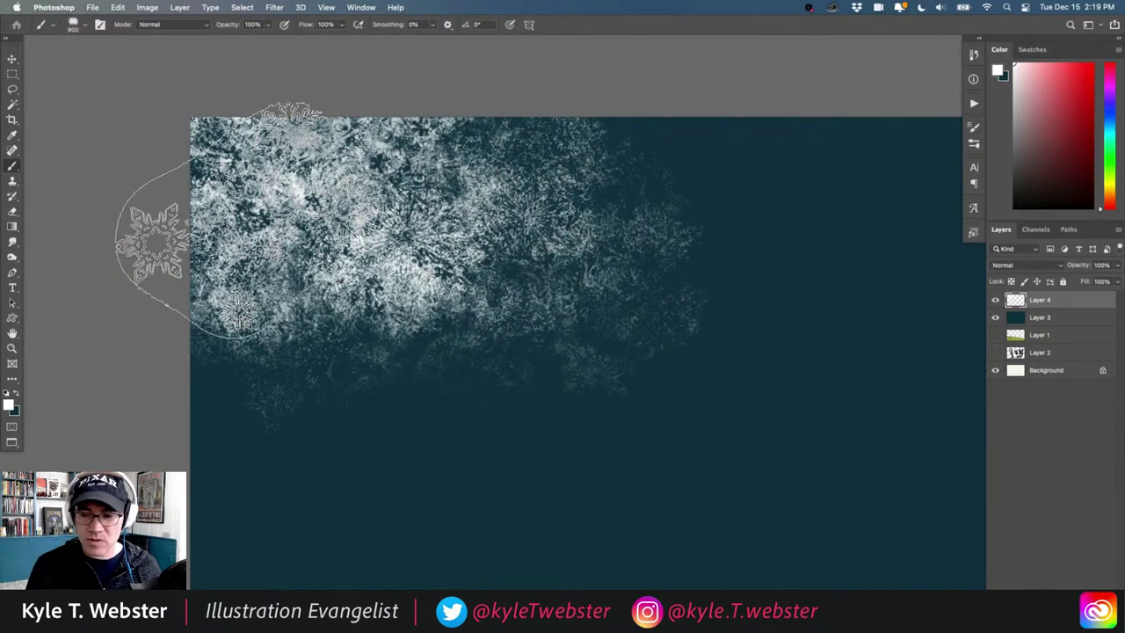
Step: Extend the Frosteezy 2 frost down the canvas's left edge with dense strokes fading into lighter clusters
{"action": "left_click_drag", "start_coordinate": [387, 417], "coordinate": [372, 396]}
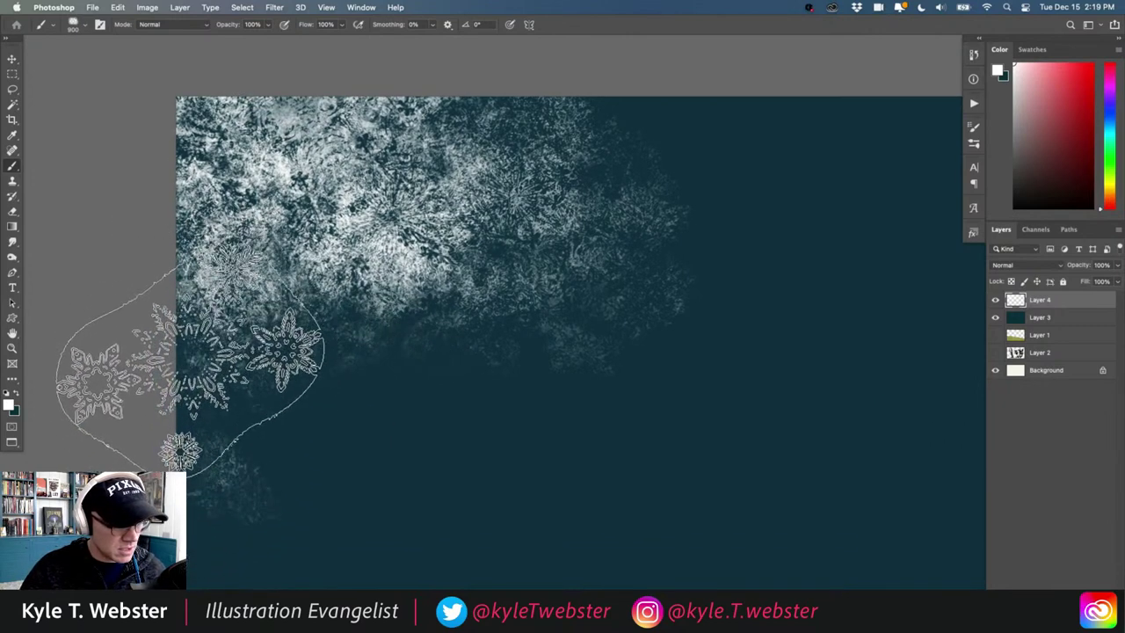
{"action": "mouse_move", "coordinate": [395, 409]}
{"action": "left_mouse_down"}
{"action": "mouse_move", "coordinate": [283, 420]}
{"action": "mouse_move", "coordinate": [328, 371]}
{"action": "mouse_move", "coordinate": [236, 311]}
{"action": "mouse_move", "coordinate": [283, 313]}
{"action": "mouse_move", "coordinate": [279, 390]}
{"action": "mouse_move", "coordinate": [260, 332]}
{"action": "mouse_move", "coordinate": [313, 371]}
{"action": "mouse_move", "coordinate": [153, 365]}
{"action": "mouse_move", "coordinate": [186, 372]}
{"action": "mouse_move", "coordinate": [317, 323]}
{"action": "mouse_move", "coordinate": [259, 407]}
{"action": "mouse_move", "coordinate": [194, 377]}
{"action": "mouse_move", "coordinate": [180, 317]}
{"action": "left_mouse_up"}
{"action": "left_click_drag", "start_coordinate": [375, 448], "coordinate": [365, 431]}
{"action": "scroll", "coordinate": [364, 431], "scroll_direction": "down", "scroll_amount": 3}
{"action": "scroll", "coordinate": [365, 431], "scroll_direction": "right", "scroll_amount": 3}
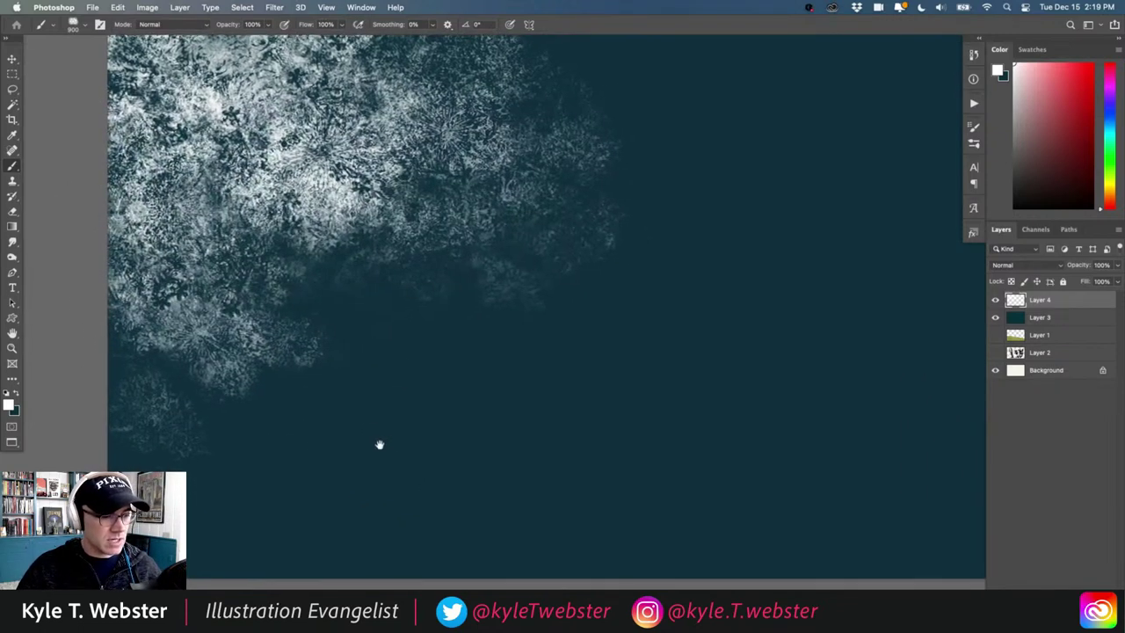
{"action": "mouse_move", "coordinate": [241, 290]}
{"action": "left_mouse_down"}
{"action": "mouse_move", "coordinate": [123, 149]}
{"action": "mouse_move", "coordinate": [264, 207]}
{"action": "left_mouse_up"}
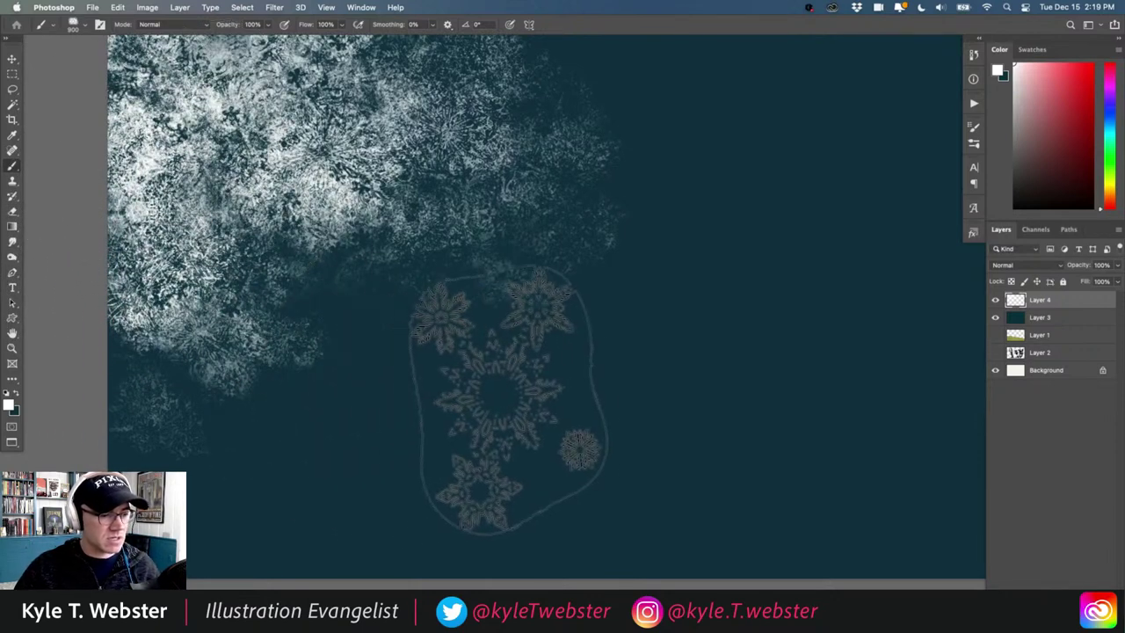
{"action": "left_click_drag", "start_coordinate": [500, 403], "coordinate": [482, 406]}
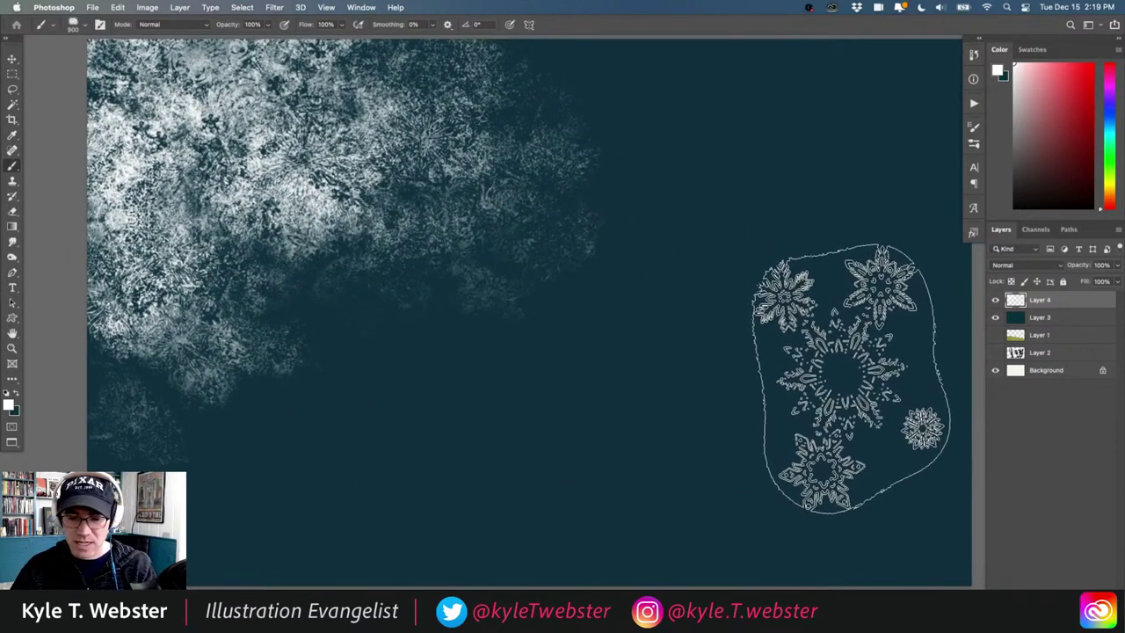
Step: Choose the Frost Cutout brush at 800 px and hide the brush list
{"action": "left_click", "coordinate": [971, 232]}
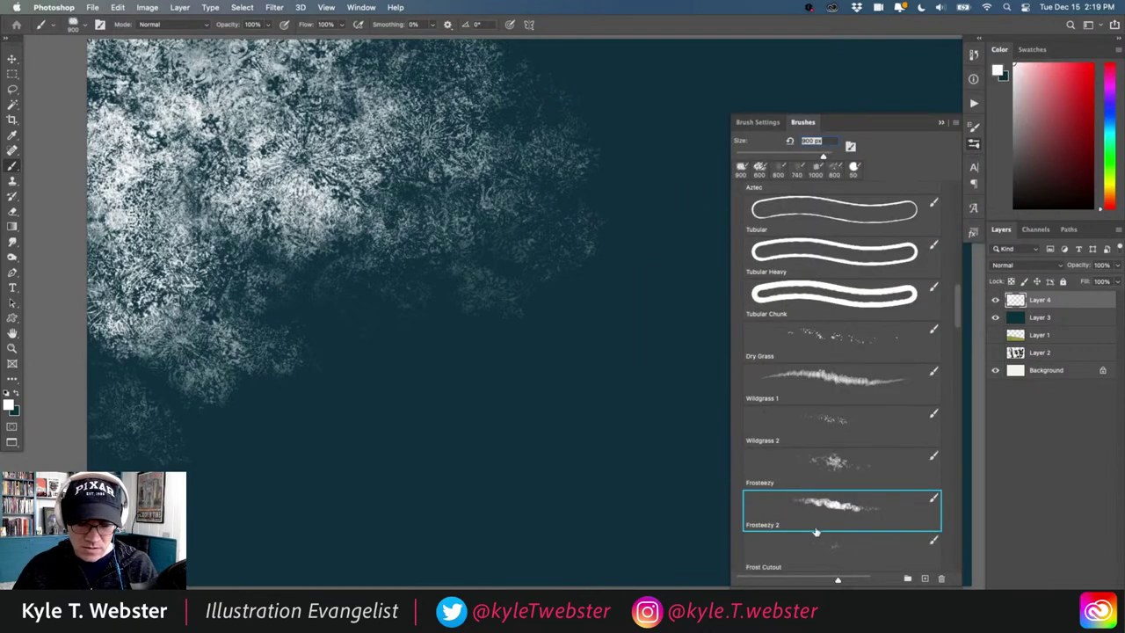
{"action": "left_click", "coordinate": [817, 536]}
{"action": "left_click", "coordinate": [941, 124]}
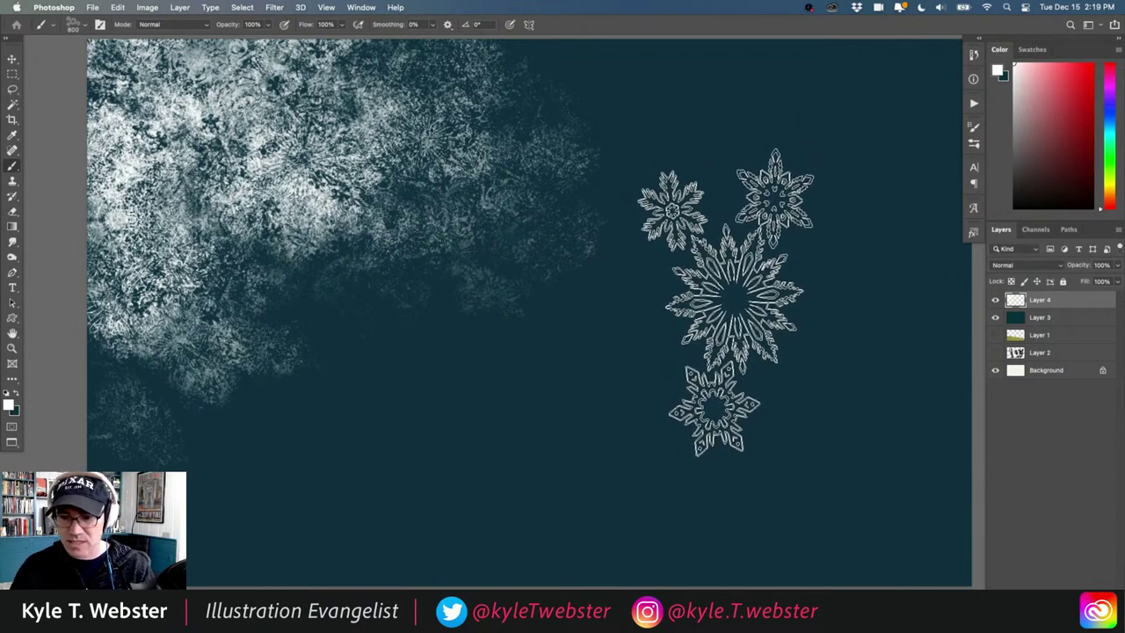
Step: Try white Frost Cutout strokes in the empty teal area at the canvas's right side, and undo them all
{"action": "mouse_move", "coordinate": [740, 301]}
{"action": "left_mouse_down"}
{"action": "mouse_move", "coordinate": [762, 284]}
{"action": "mouse_move", "coordinate": [725, 318]}
{"action": "mouse_move", "coordinate": [701, 370]}
{"action": "mouse_move", "coordinate": [652, 406]}
{"action": "left_mouse_up"}
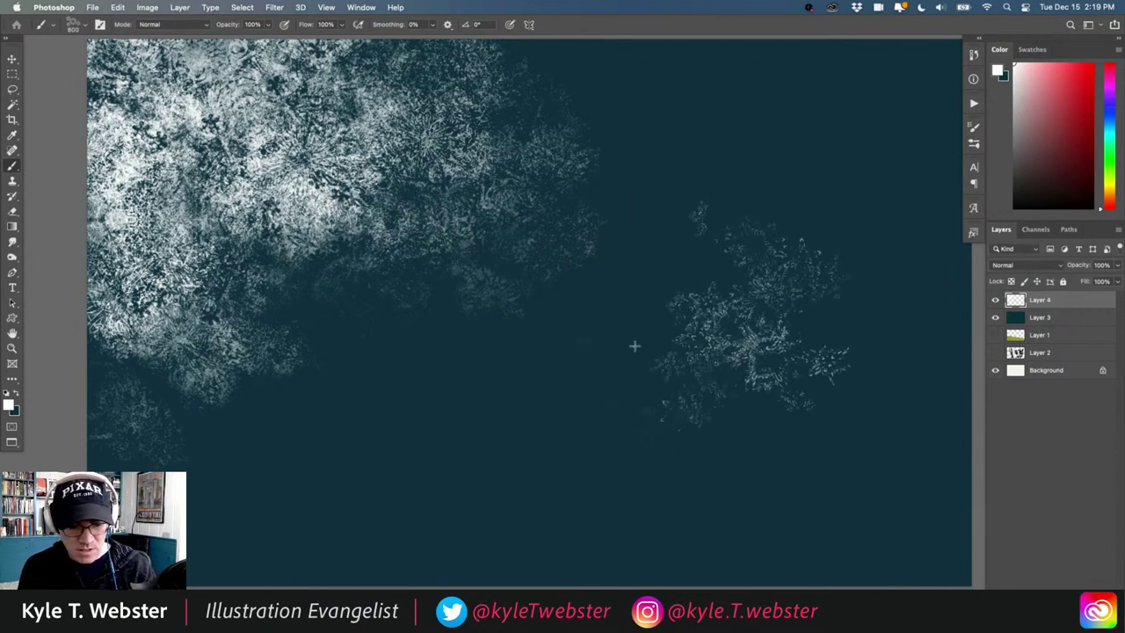
{"action": "mouse_move", "coordinate": [634, 346]}
{"action": "left_mouse_down"}
{"action": "mouse_move", "coordinate": [681, 247]}
{"action": "mouse_move", "coordinate": [637, 211]}
{"action": "mouse_move", "coordinate": [681, 170]}
{"action": "mouse_move", "coordinate": [737, 202]}
{"action": "mouse_move", "coordinate": [786, 193]}
{"action": "mouse_move", "coordinate": [773, 155]}
{"action": "mouse_move", "coordinate": [786, 220]}
{"action": "mouse_move", "coordinate": [686, 115]}
{"action": "mouse_move", "coordinate": [636, 237]}
{"action": "mouse_move", "coordinate": [543, 347]}
{"action": "mouse_move", "coordinate": [409, 441]}
{"action": "left_mouse_up"}
{"action": "key", "text": "super+z"}
{"action": "key", "text": "super+z"}
{"action": "key", "text": "super+z"}
{"action": "key", "text": "super+z"}
{"action": "key", "text": "super+z"}
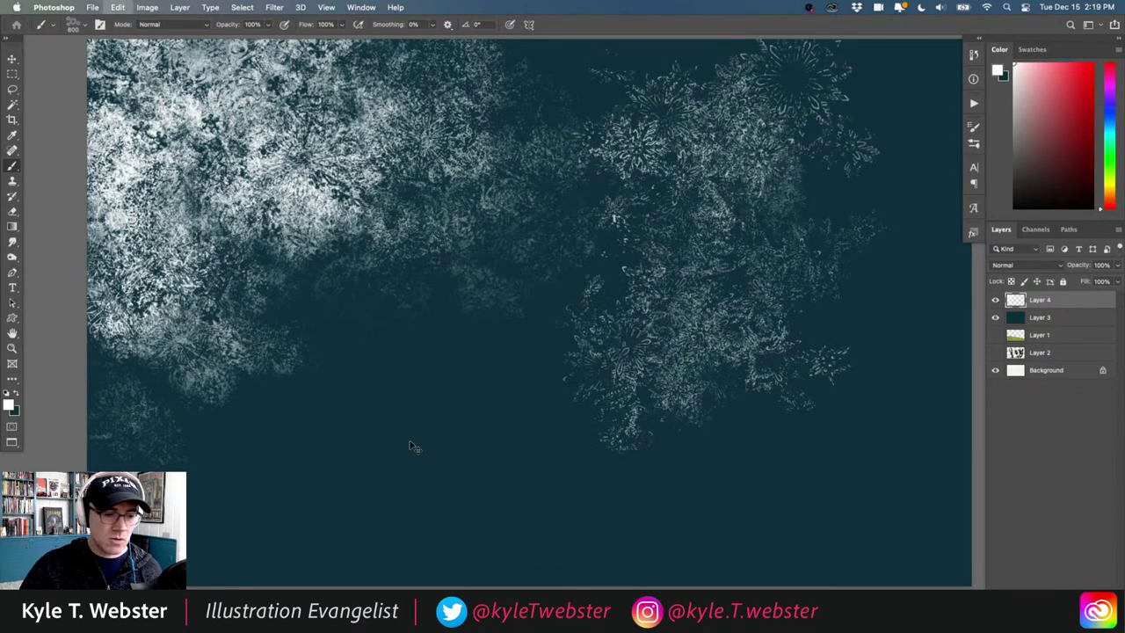
{"action": "key", "text": "super+z"}
{"action": "key", "text": "super+z"}
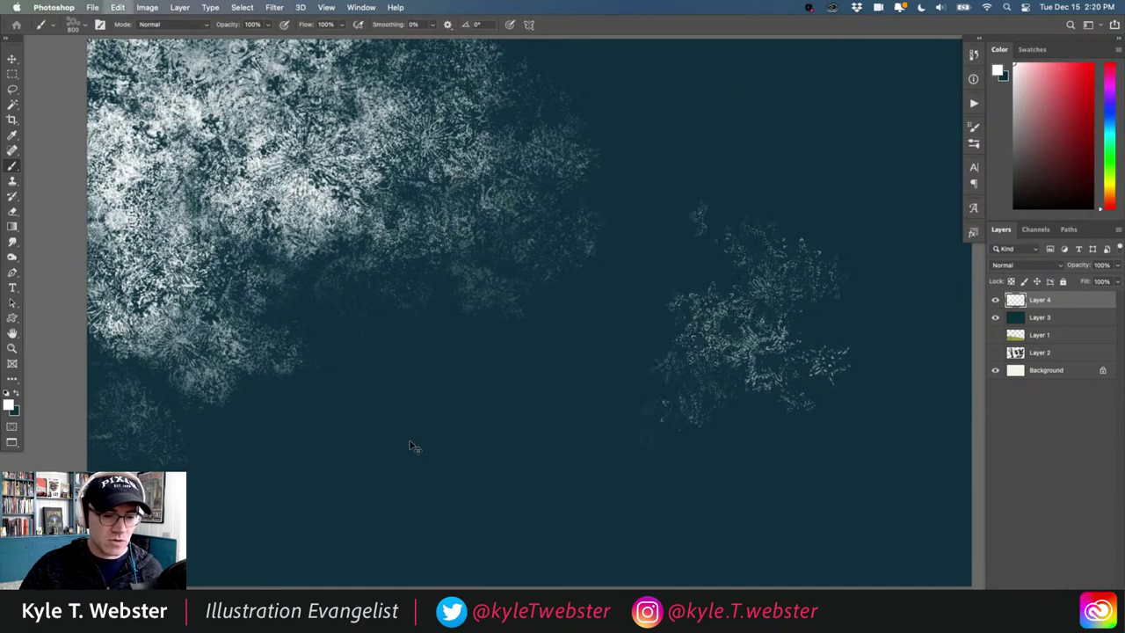
{"action": "key", "text": "super+z"}
Step: Paint Frost Cutout snowflake texture along the frost's lower and right edges, out toward the top right, and over its dense center
{"action": "left_click_drag", "start_coordinate": [299, 287], "coordinate": [326, 267]}
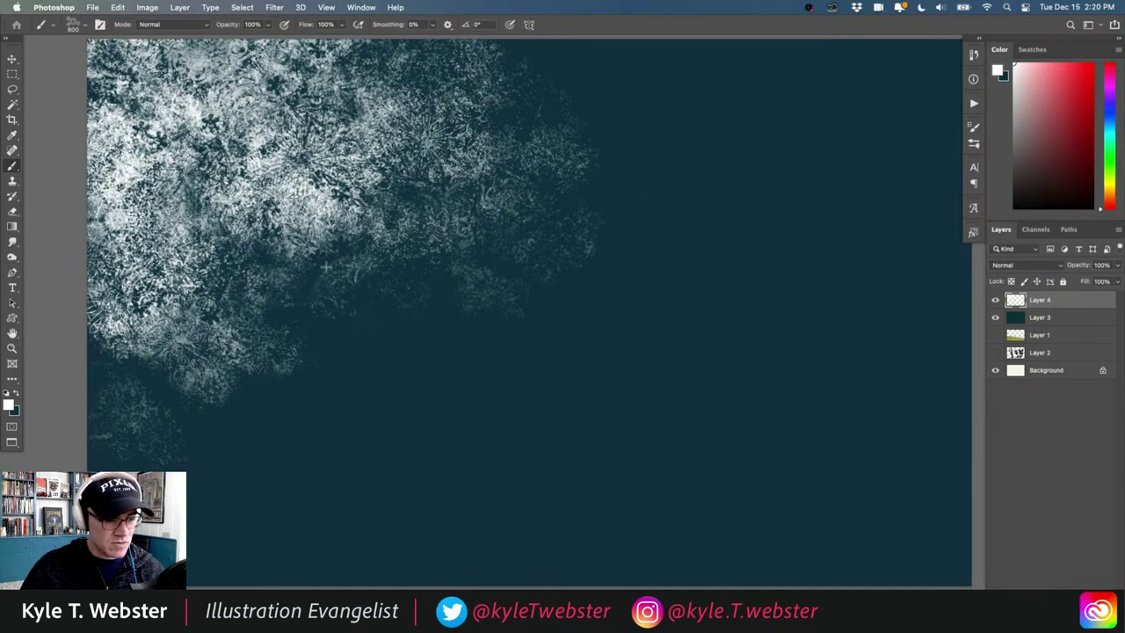
{"action": "mouse_move", "coordinate": [294, 342]}
{"action": "left_mouse_down"}
{"action": "mouse_move", "coordinate": [359, 308]}
{"action": "mouse_move", "coordinate": [396, 311]}
{"action": "mouse_move", "coordinate": [414, 245]}
{"action": "left_mouse_up"}
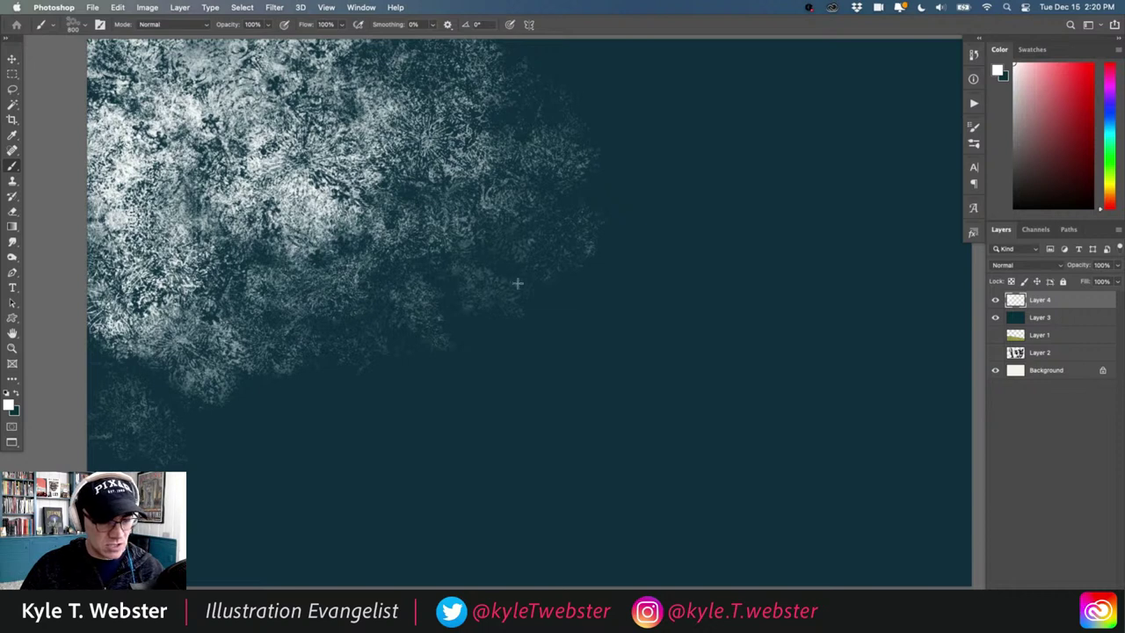
{"action": "mouse_move", "coordinate": [518, 282]}
{"action": "left_mouse_down"}
{"action": "mouse_move", "coordinate": [456, 325]}
{"action": "mouse_move", "coordinate": [577, 224]}
{"action": "mouse_move", "coordinate": [584, 190]}
{"action": "left_mouse_up"}
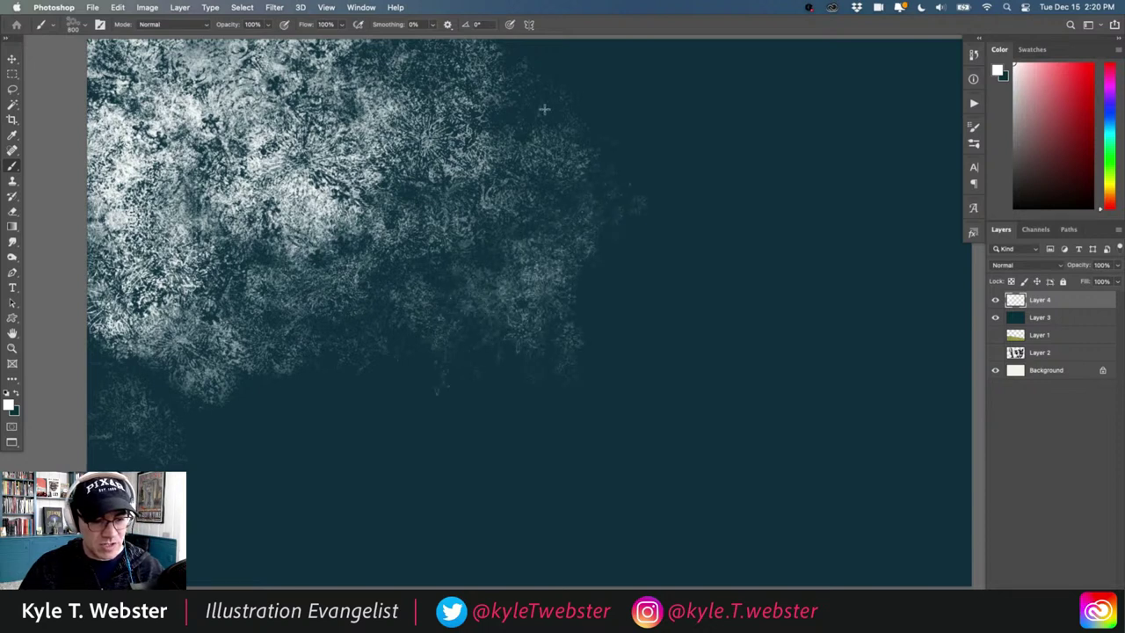
{"action": "mouse_move", "coordinate": [544, 109]}
{"action": "left_mouse_down"}
{"action": "mouse_move", "coordinate": [553, 49]}
{"action": "mouse_move", "coordinate": [574, 88]}
{"action": "mouse_move", "coordinate": [616, 67]}
{"action": "left_mouse_up"}
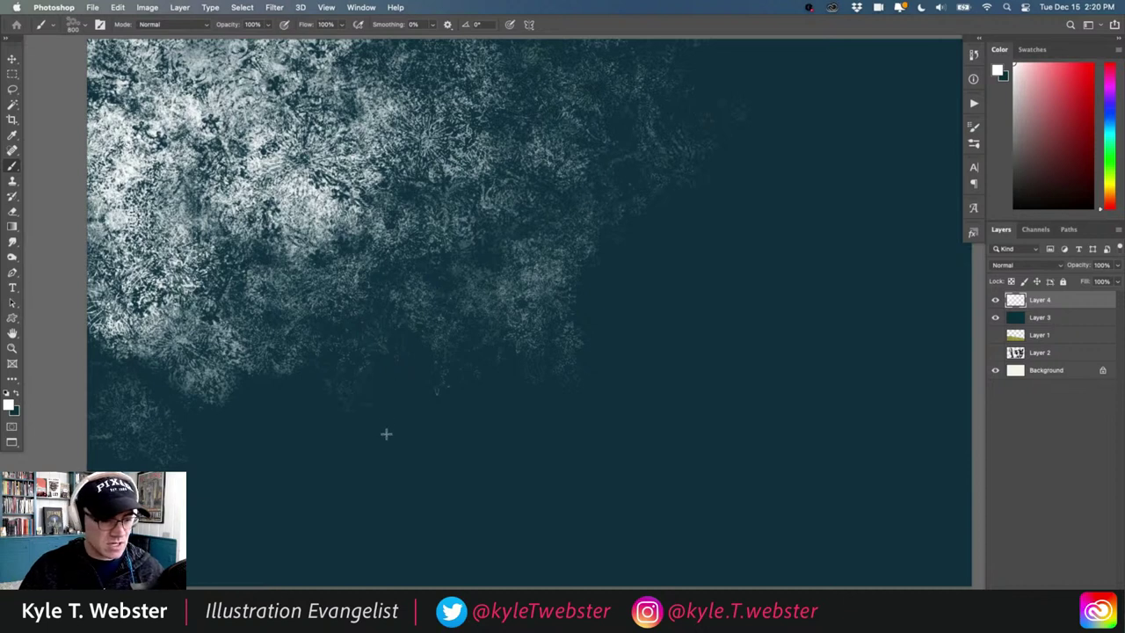
{"action": "left_click_drag", "start_coordinate": [372, 378], "coordinate": [395, 339]}
{"action": "mouse_move", "coordinate": [371, 275]}
{"action": "left_mouse_down"}
{"action": "mouse_move", "coordinate": [387, 220]}
{"action": "mouse_move", "coordinate": [255, 105]}
{"action": "mouse_move", "coordinate": [184, 198]}
{"action": "left_mouse_up"}
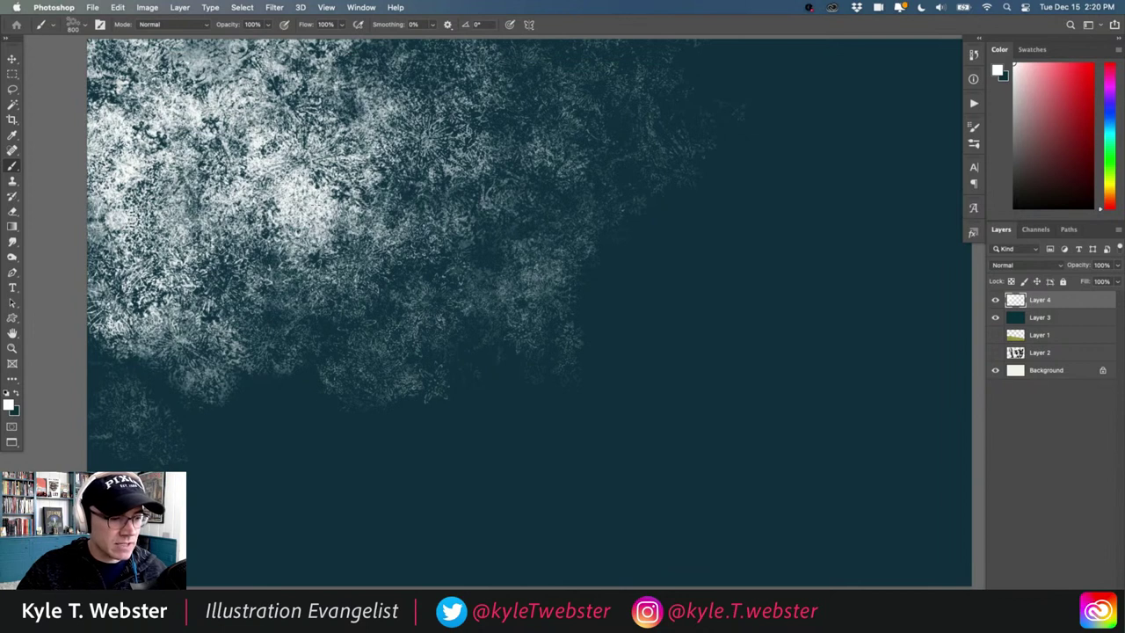
Step: Undo recent strokes to reduce the solid white buildup in the dense frost near the canvas's upper-left corner
{"action": "key", "text": "super+z"}
{"action": "key", "text": "super+z"}
{"action": "key", "text": "super+z"}
{"action": "key", "text": "super+z"}
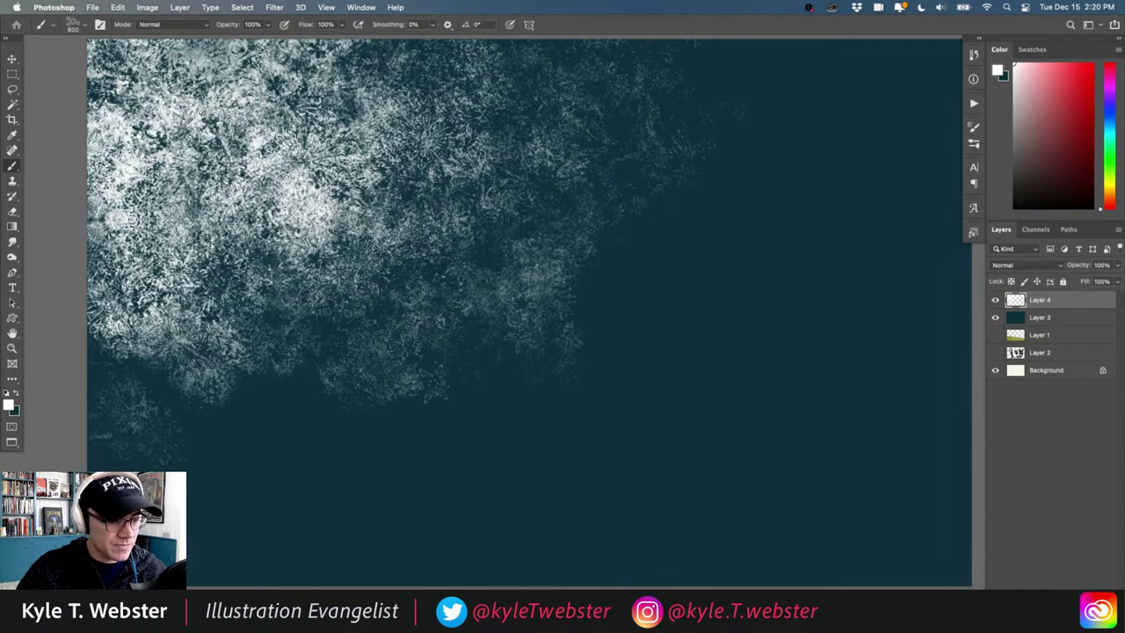
{"action": "key", "text": "super+z"}
{"action": "key", "text": "super+z"}
{"action": "key", "text": "super+z"}
{"action": "key", "text": "super+z"}
{"action": "key", "text": "super+z"}
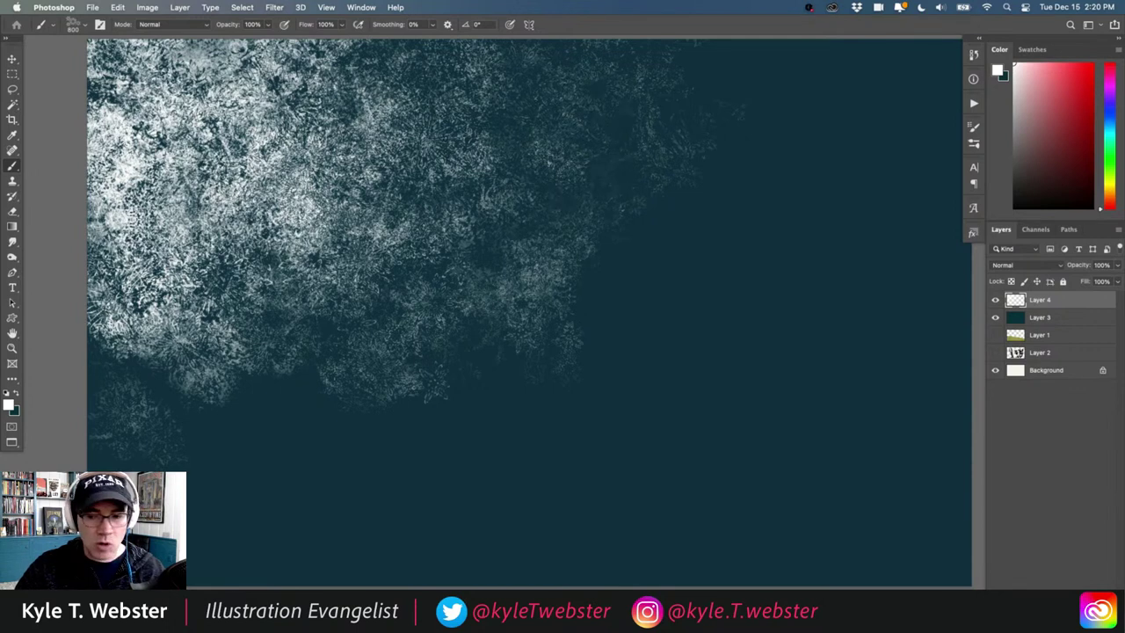
{"action": "key", "text": "super+z"}
{"action": "key", "text": "super+z"}
{"action": "key", "text": "super+z"}
{"action": "key", "text": "super+z"}
{"action": "key", "text": "super+z"}
{"action": "key", "text": "super+z"}
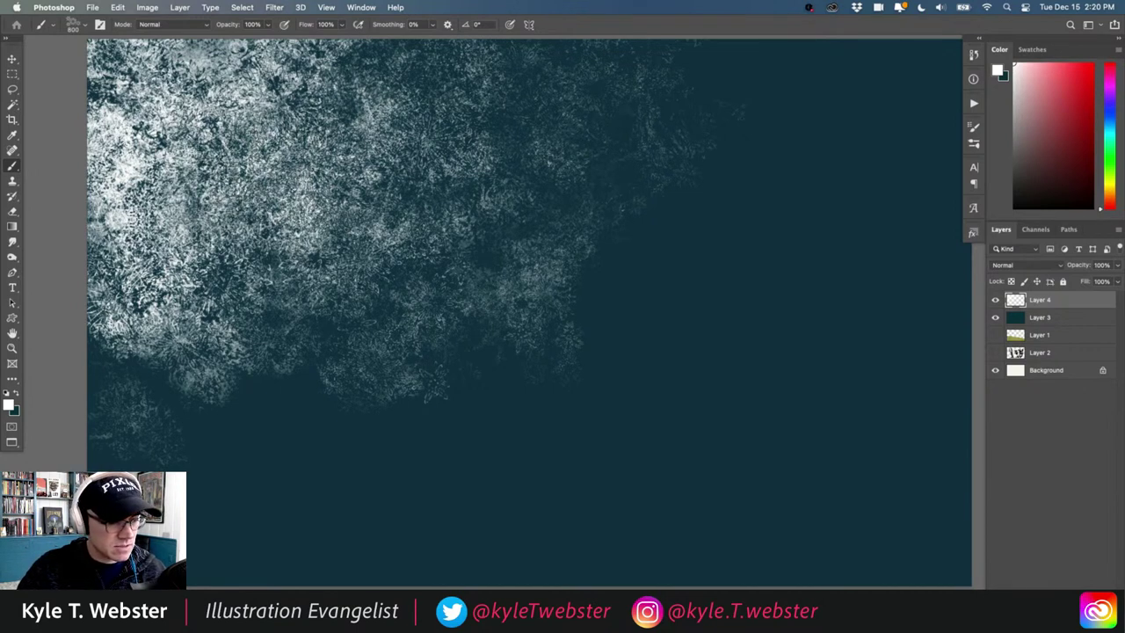
{"action": "key", "text": "super+z"}
{"action": "key", "text": "super+z"}
{"action": "key", "text": "super+z"}
{"action": "key", "text": "super+z"}
{"action": "key", "text": "super+z"}
{"action": "key", "text": "super+z"}
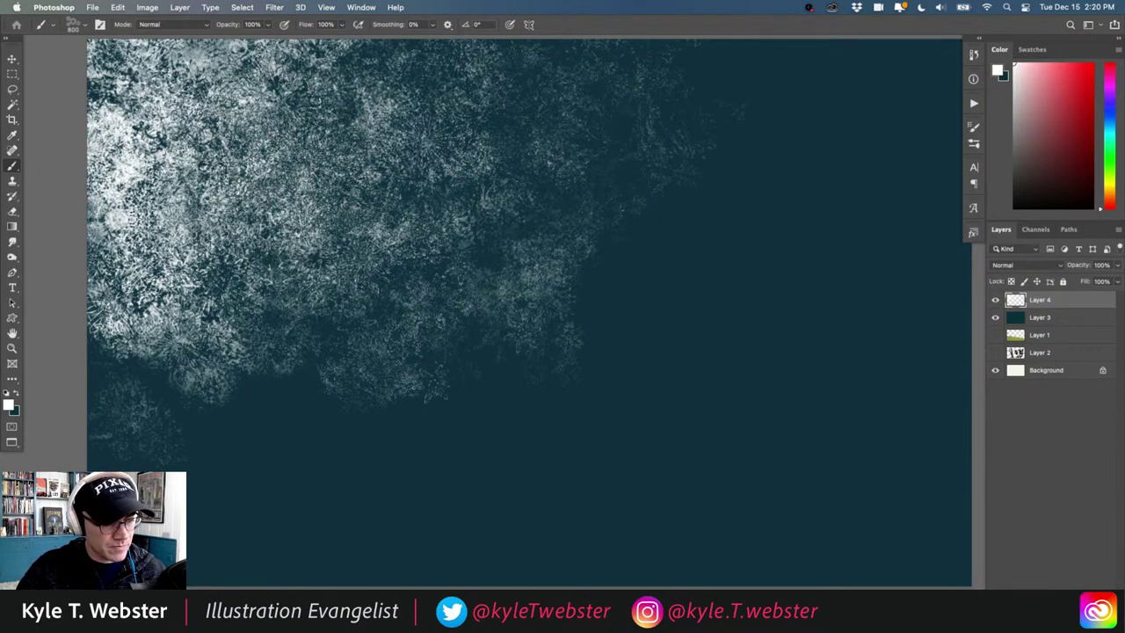
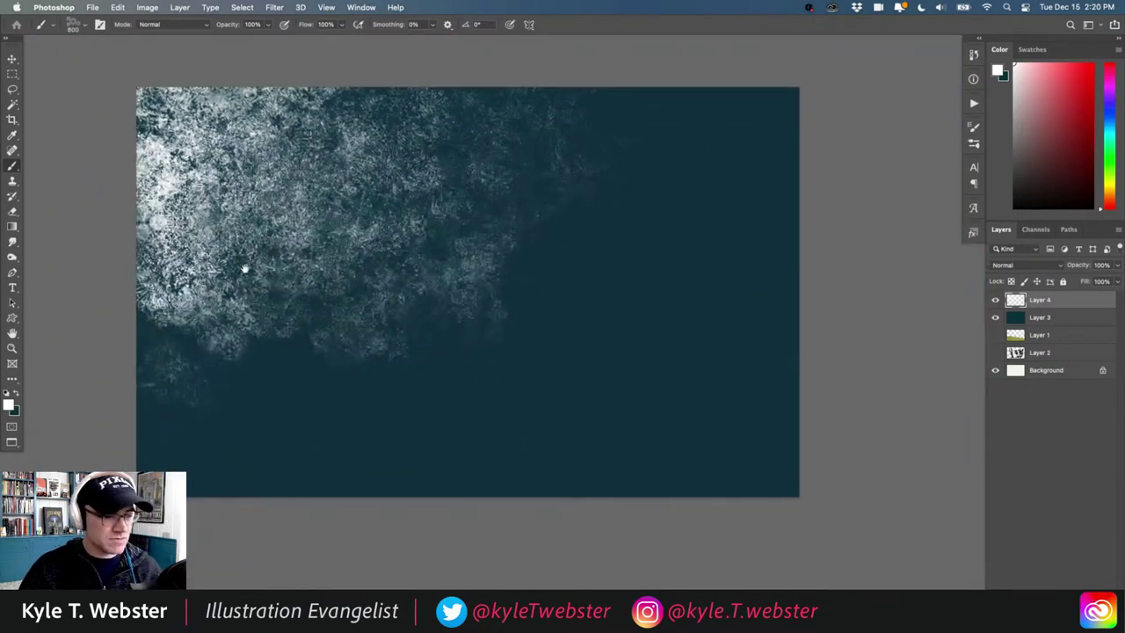
Step: Clear all the painted frost from Layer 4, leaving the plain teal canvas
{"action": "key", "text": "super+x"}
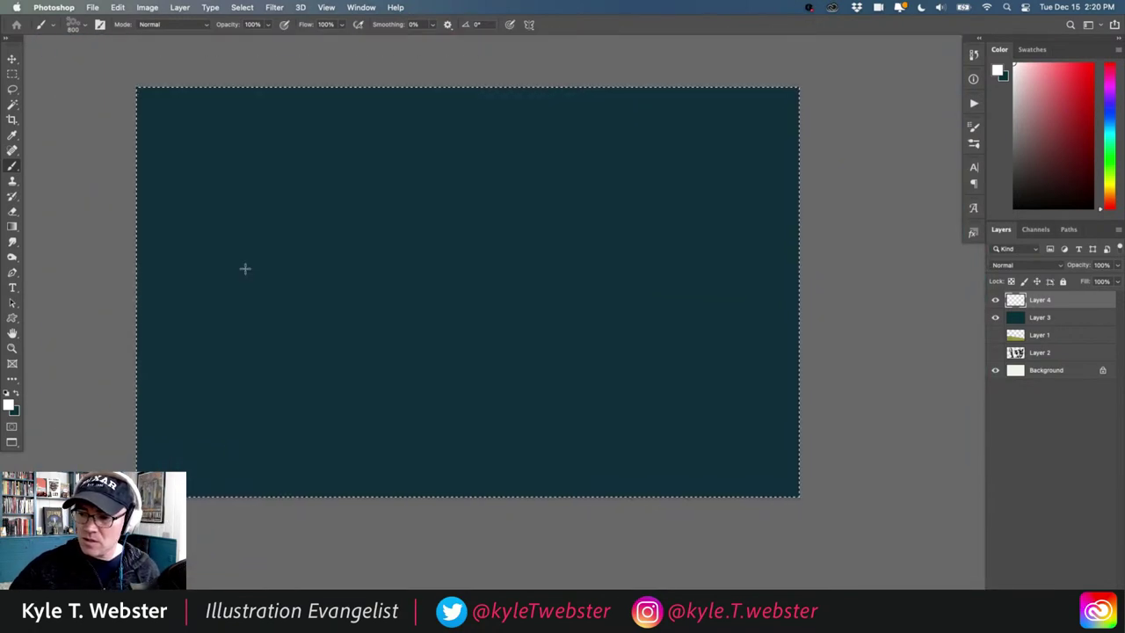
{"action": "key", "text": "super+x"}
{"action": "key", "text": "Return"}
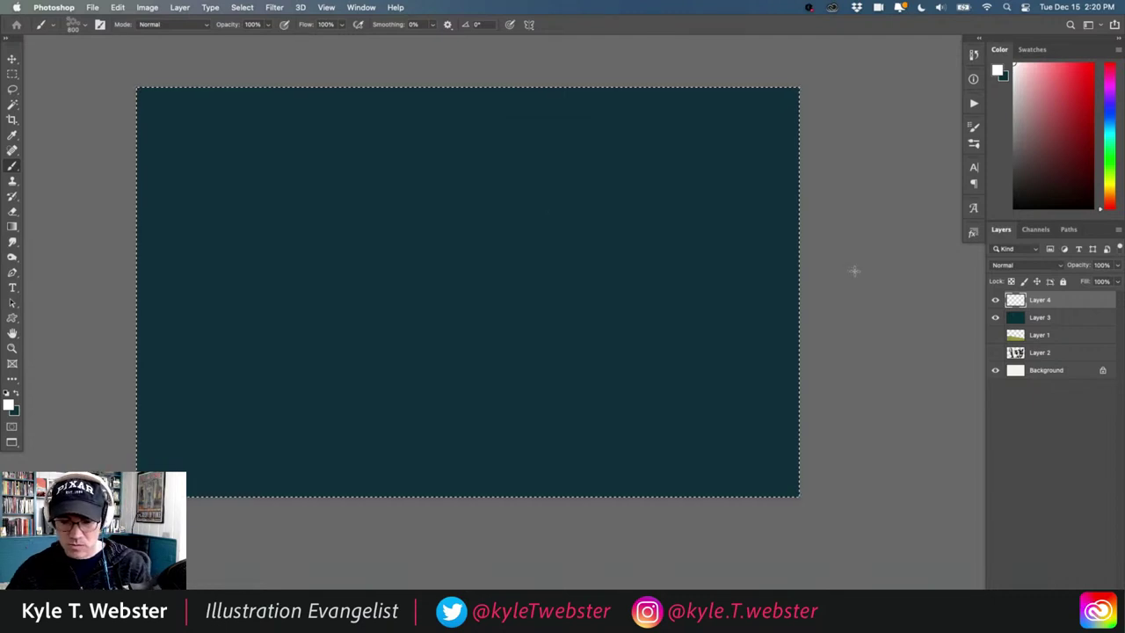
Step: Choose the Flurries brush at 700 px and hide the brush list
{"action": "left_click", "coordinate": [973, 143]}
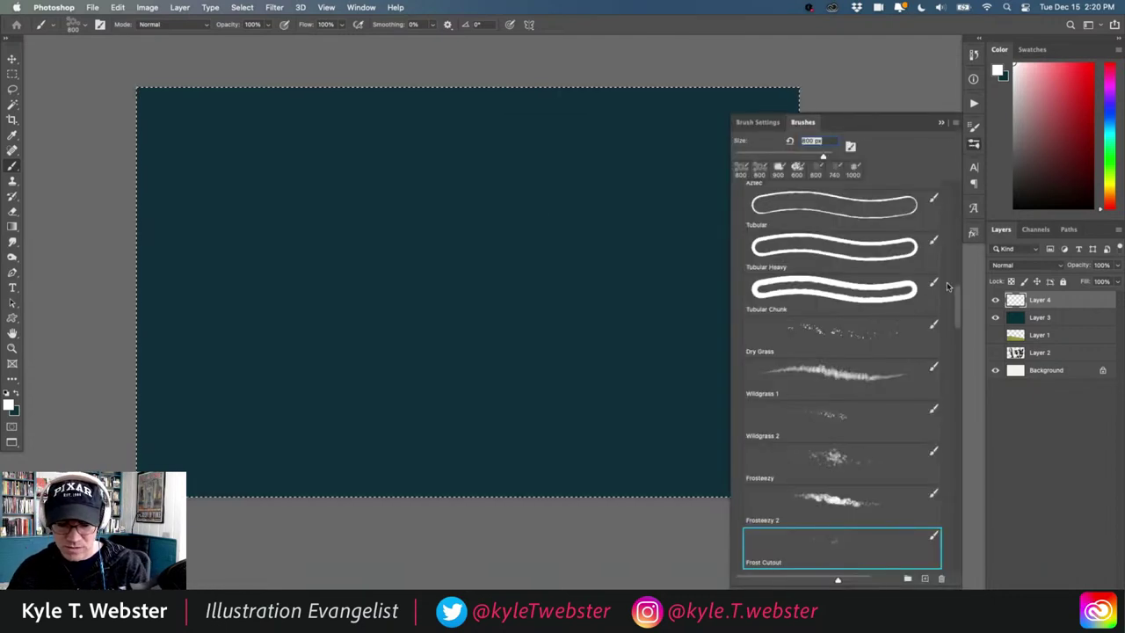
{"action": "scroll", "coordinate": [952, 284], "scroll_direction": "down", "scroll_amount": 5}
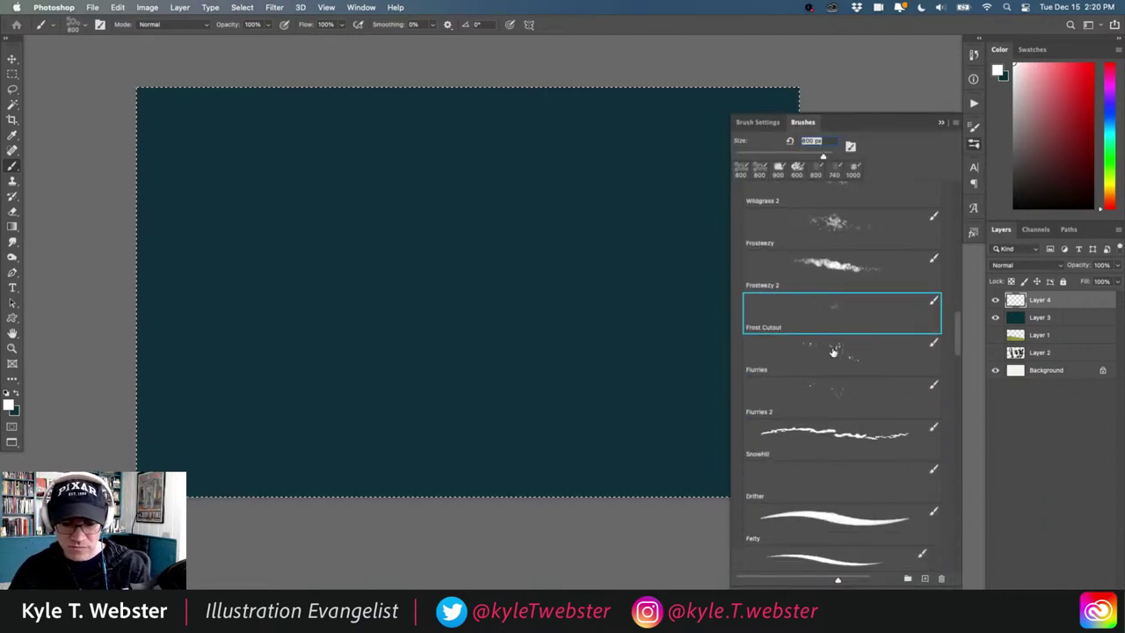
{"action": "left_click", "coordinate": [817, 350]}
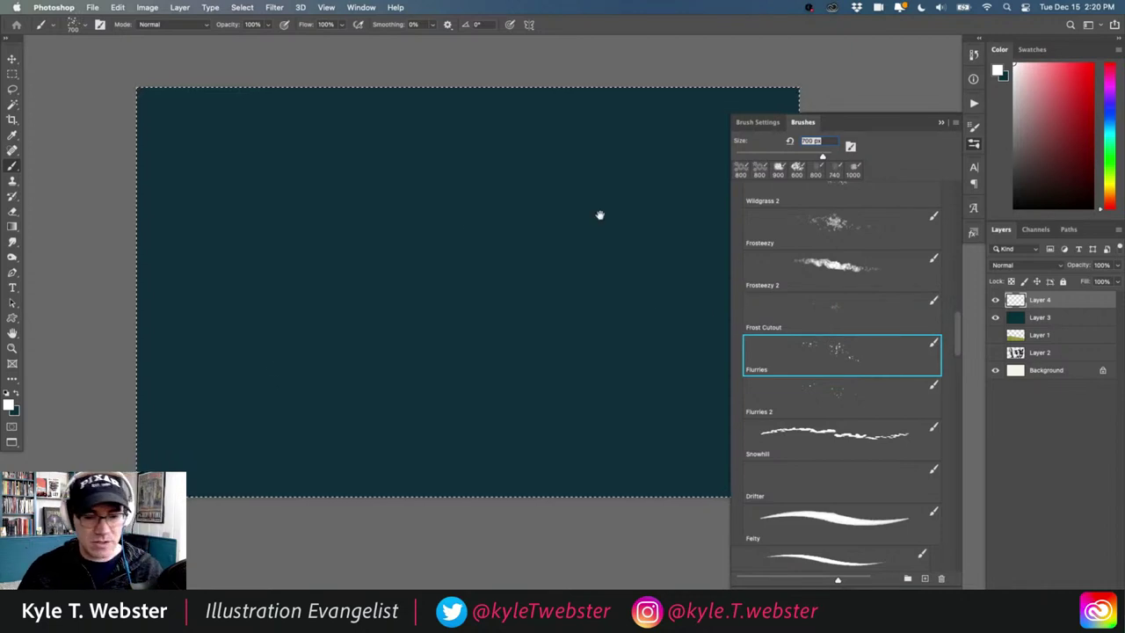
{"action": "left_click", "coordinate": [548, 286], "text": "super"}
{"action": "left_click_drag", "start_coordinate": [510, 301], "coordinate": [542, 327]}
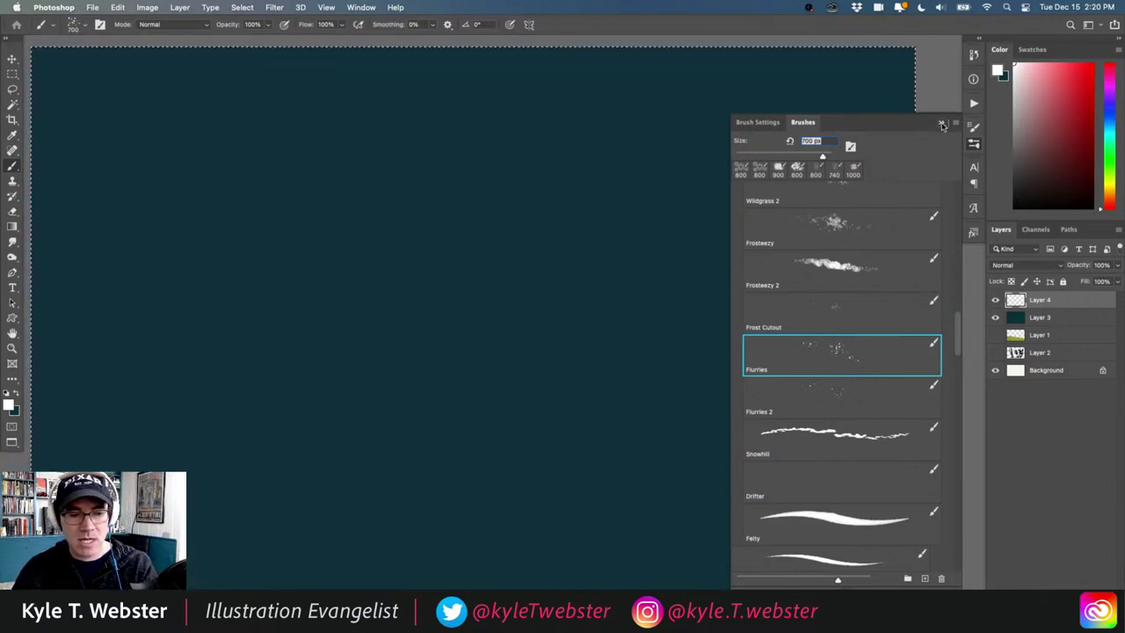
{"action": "left_click", "coordinate": [941, 125]}
{"action": "left_click_drag", "start_coordinate": [489, 297], "coordinate": [480, 308]}
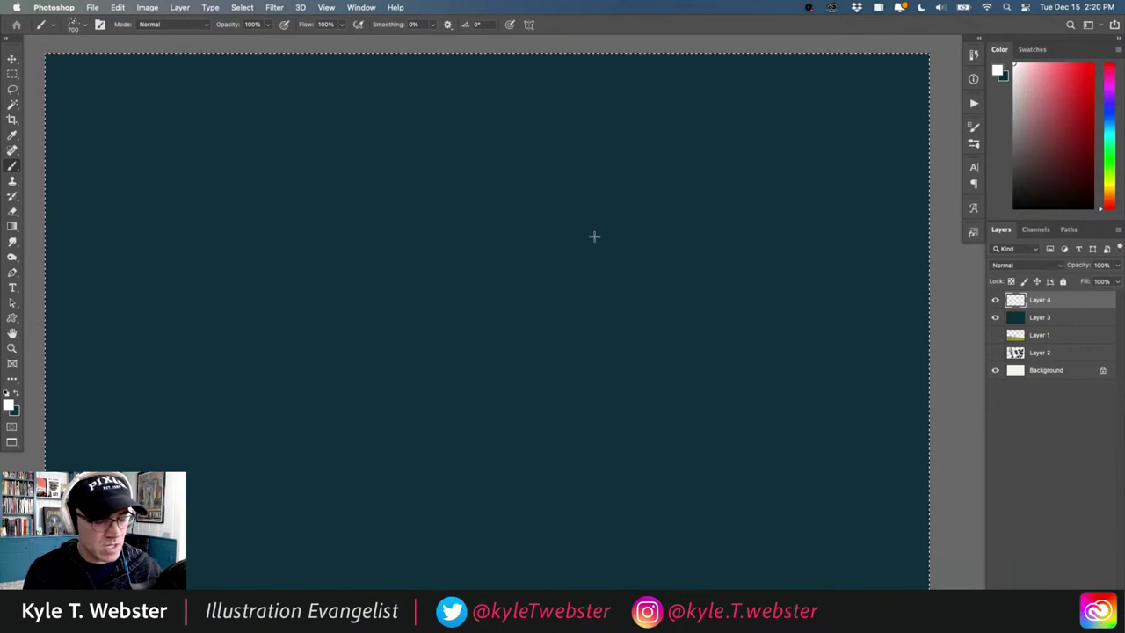
Step: Paint white Flurries snowflakes across the upper canvas, building denser clusters at the upper right and trailing down the left and center
{"action": "mouse_move", "coordinate": [686, 173]}
{"action": "left_mouse_down"}
{"action": "mouse_move", "coordinate": [731, 84]}
{"action": "mouse_move", "coordinate": [790, 167]}
{"action": "mouse_move", "coordinate": [850, 84]}
{"action": "mouse_move", "coordinate": [872, 117]}
{"action": "mouse_move", "coordinate": [915, 84]}
{"action": "mouse_move", "coordinate": [881, 129]}
{"action": "mouse_move", "coordinate": [881, 199]}
{"action": "mouse_move", "coordinate": [843, 323]}
{"action": "mouse_move", "coordinate": [834, 303]}
{"action": "mouse_move", "coordinate": [742, 371]}
{"action": "mouse_move", "coordinate": [711, 341]}
{"action": "mouse_move", "coordinate": [777, 224]}
{"action": "mouse_move", "coordinate": [576, 244]}
{"action": "mouse_move", "coordinate": [550, 221]}
{"action": "mouse_move", "coordinate": [561, 189]}
{"action": "mouse_move", "coordinate": [530, 105]}
{"action": "mouse_move", "coordinate": [532, 189]}
{"action": "mouse_move", "coordinate": [452, 135]}
{"action": "mouse_move", "coordinate": [359, 108]}
{"action": "mouse_move", "coordinate": [529, 97]}
{"action": "mouse_move", "coordinate": [535, 77]}
{"action": "mouse_move", "coordinate": [317, 111]}
{"action": "mouse_move", "coordinate": [262, 155]}
{"action": "mouse_move", "coordinate": [246, 93]}
{"action": "mouse_move", "coordinate": [149, 135]}
{"action": "mouse_move", "coordinate": [137, 126]}
{"action": "mouse_move", "coordinate": [170, 67]}
{"action": "mouse_move", "coordinate": [75, 84]}
{"action": "left_mouse_up"}
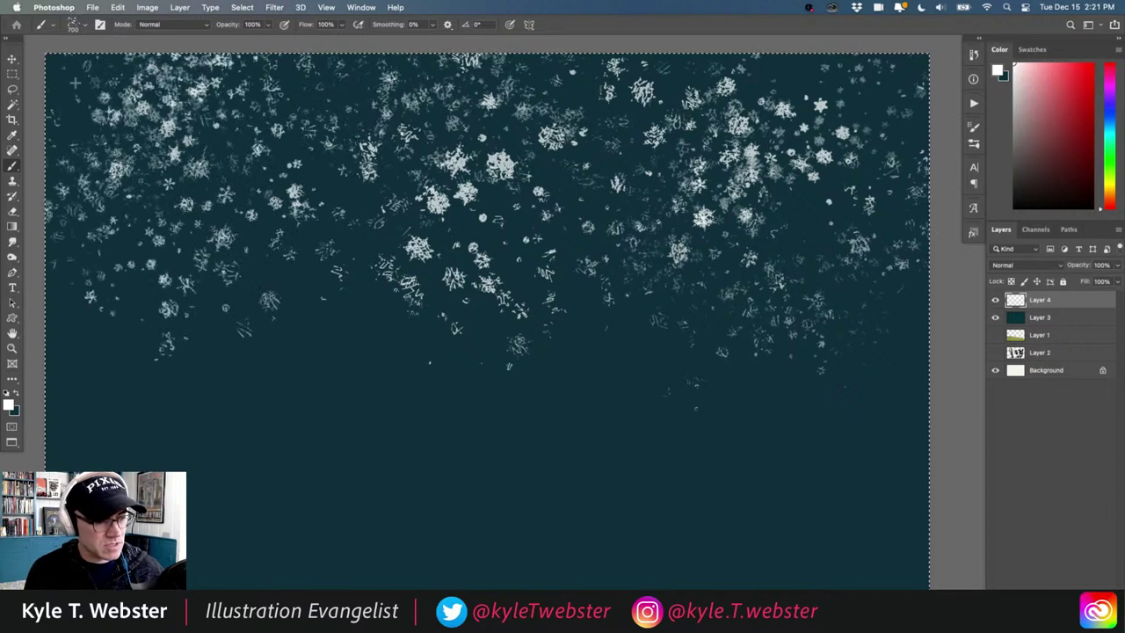
{"action": "mouse_move", "coordinate": [316, 202]}
{"action": "left_mouse_down"}
{"action": "mouse_move", "coordinate": [290, 290]}
{"action": "mouse_move", "coordinate": [281, 413]}
{"action": "mouse_move", "coordinate": [536, 351]}
{"action": "mouse_move", "coordinate": [654, 336]}
{"action": "mouse_move", "coordinate": [571, 299]}
{"action": "mouse_move", "coordinate": [545, 220]}
{"action": "mouse_move", "coordinate": [667, 193]}
{"action": "mouse_move", "coordinate": [749, 378]}
{"action": "mouse_move", "coordinate": [887, 68]}
{"action": "mouse_move", "coordinate": [865, 299]}
{"action": "mouse_move", "coordinate": [742, 436]}
{"action": "mouse_move", "coordinate": [795, 198]}
{"action": "mouse_move", "coordinate": [672, 98]}
{"action": "mouse_move", "coordinate": [597, 61]}
{"action": "mouse_move", "coordinate": [510, 75]}
{"action": "mouse_move", "coordinate": [457, 114]}
{"action": "mouse_move", "coordinate": [299, 80]}
{"action": "mouse_move", "coordinate": [264, 59]}
{"action": "left_mouse_up"}
{"action": "key", "text": "super+0"}
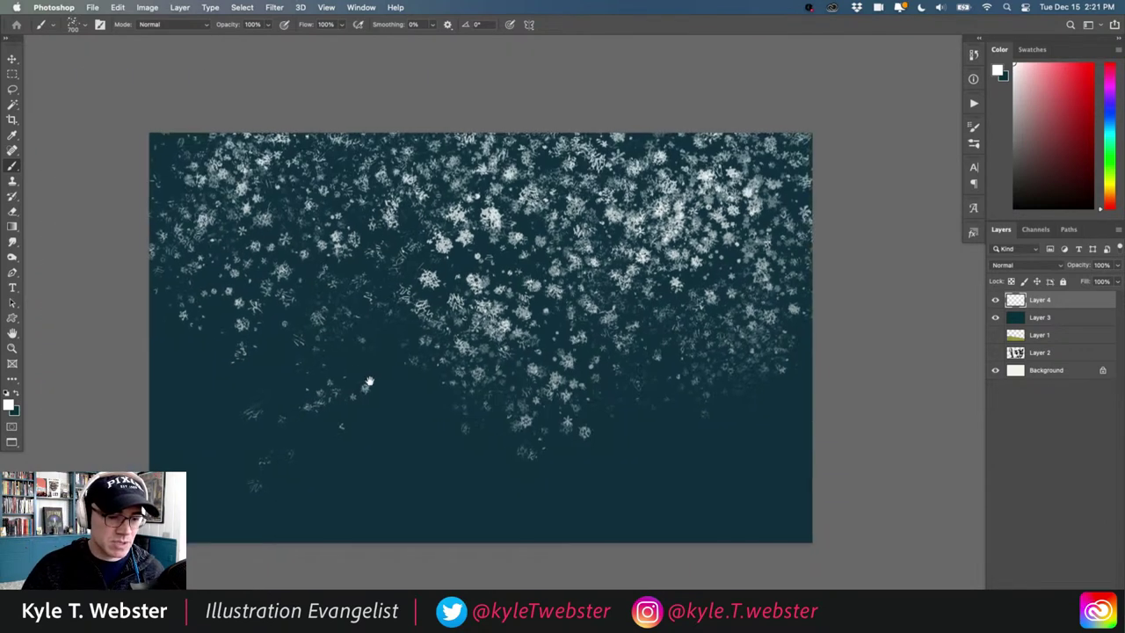
{"action": "mouse_move", "coordinate": [413, 202]}
{"action": "left_mouse_down"}
{"action": "mouse_move", "coordinate": [402, 251]}
{"action": "mouse_move", "coordinate": [435, 273]}
{"action": "mouse_move", "coordinate": [373, 189]}
{"action": "mouse_move", "coordinate": [272, 153]}
{"action": "mouse_move", "coordinate": [237, 211]}
{"action": "mouse_move", "coordinate": [175, 176]}
{"action": "mouse_move", "coordinate": [290, 304]}
{"action": "mouse_move", "coordinate": [219, 347]}
{"action": "left_mouse_up"}
{"action": "mouse_move", "coordinate": [263, 249]}
{"action": "left_mouse_down"}
{"action": "mouse_move", "coordinate": [176, 312]}
{"action": "mouse_move", "coordinate": [295, 328]}
{"action": "left_mouse_up"}
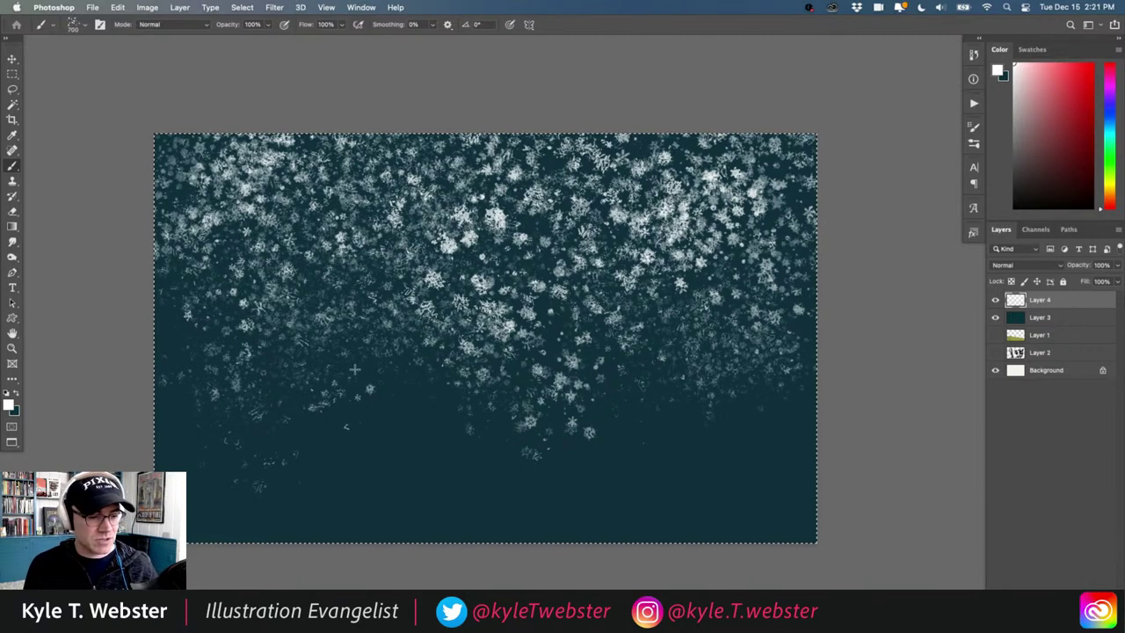
{"action": "mouse_move", "coordinate": [355, 370]}
{"action": "left_mouse_down"}
{"action": "mouse_move", "coordinate": [303, 264]}
{"action": "mouse_move", "coordinate": [371, 418]}
{"action": "left_mouse_up"}
{"action": "mouse_move", "coordinate": [255, 259]}
{"action": "left_mouse_down"}
{"action": "mouse_move", "coordinate": [195, 307]}
{"action": "mouse_move", "coordinate": [211, 158]}
{"action": "mouse_move", "coordinate": [411, 156]}
{"action": "mouse_move", "coordinate": [518, 465]}
{"action": "left_mouse_up"}
{"action": "mouse_move", "coordinate": [654, 158]}
{"action": "left_mouse_down"}
{"action": "mouse_move", "coordinate": [615, 238]}
{"action": "mouse_move", "coordinate": [711, 132]}
{"action": "left_mouse_up"}
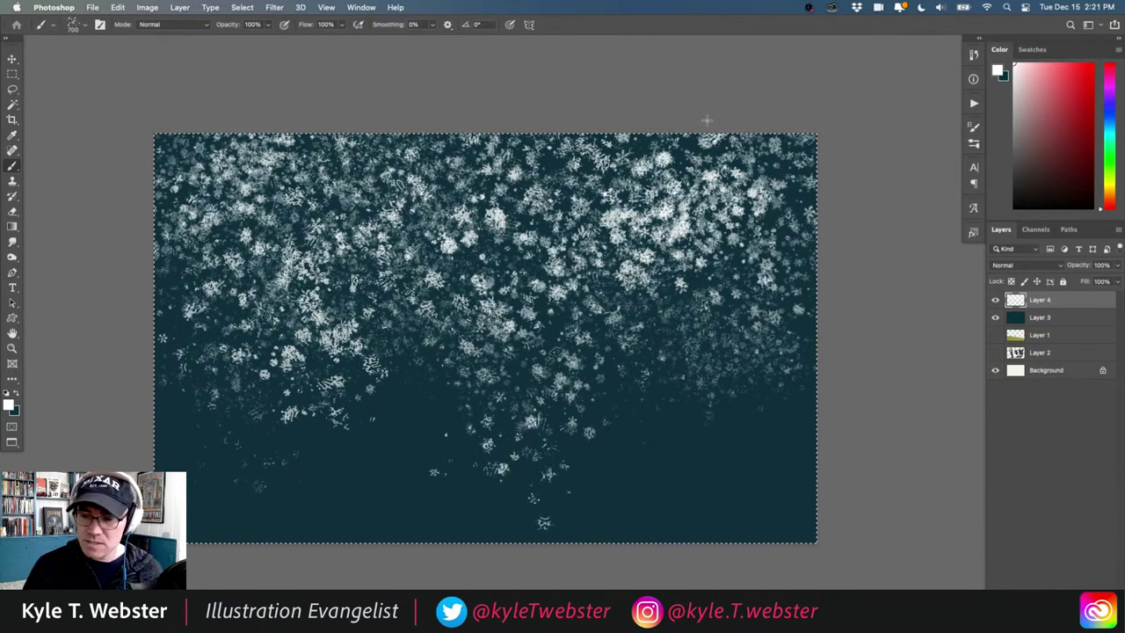
Step: Clear the Flurries strokes from Layer 4 and choose the Flurries 2 brush at 700 px
{"action": "key", "text": "Delete"}
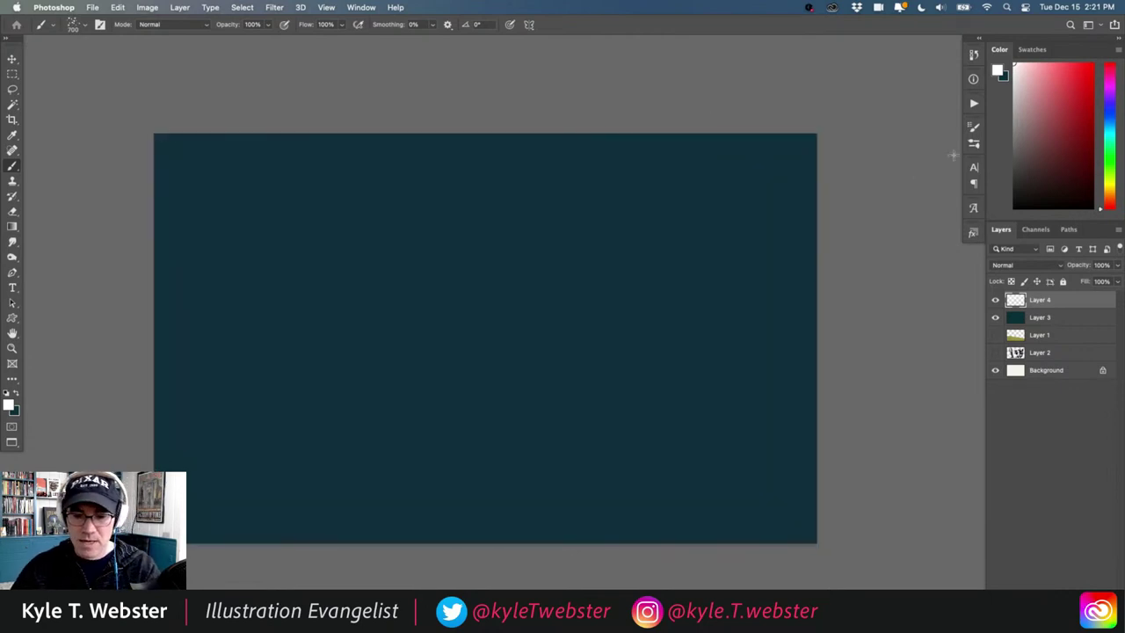
{"action": "left_click", "coordinate": [973, 143]}
{"action": "left_click", "coordinate": [807, 397]}
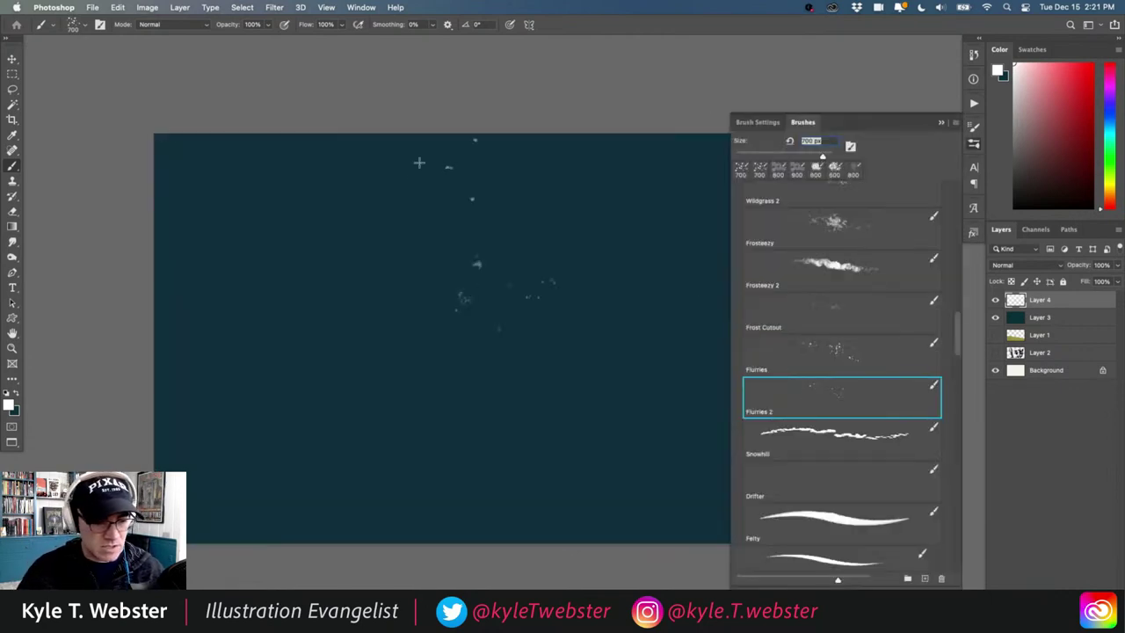
Step: Scatter white Flurries 2 snowflakes from the canvas's upper-left area across the middle to its right side
{"action": "left_click_drag", "start_coordinate": [418, 163], "coordinate": [384, 293]}
{"action": "left_click_drag", "start_coordinate": [277, 334], "coordinate": [245, 208]}
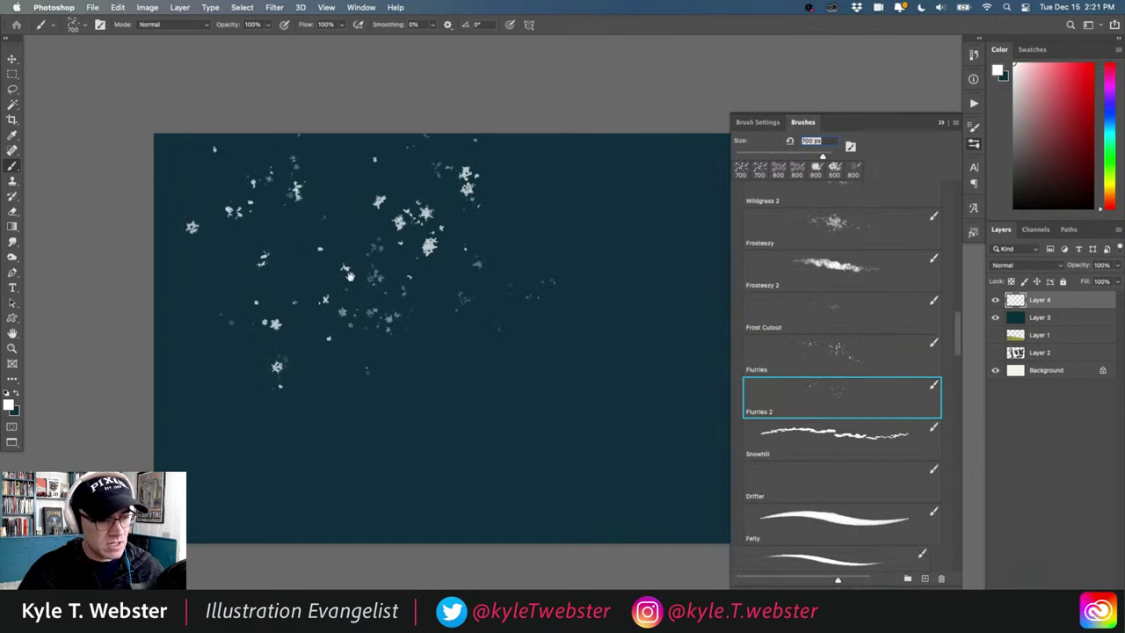
{"action": "left_click_drag", "start_coordinate": [348, 275], "coordinate": [261, 257]}
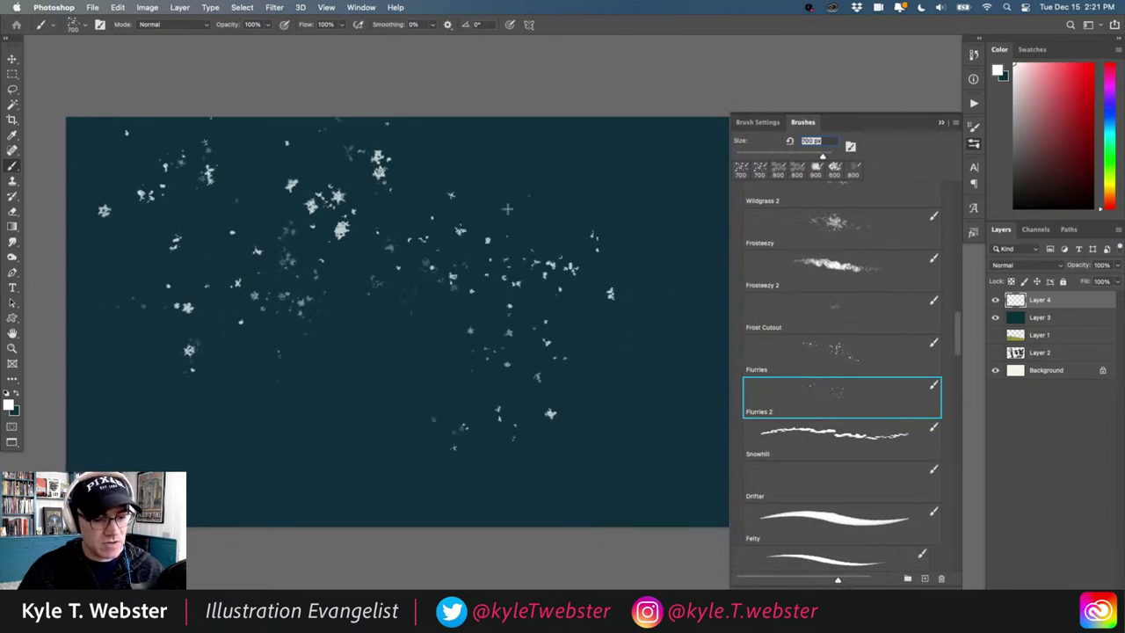
{"action": "left_click_drag", "start_coordinate": [507, 208], "coordinate": [523, 184]}
{"action": "left_click_drag", "start_coordinate": [500, 279], "coordinate": [461, 290]}
{"action": "left_click_drag", "start_coordinate": [606, 299], "coordinate": [610, 210]}
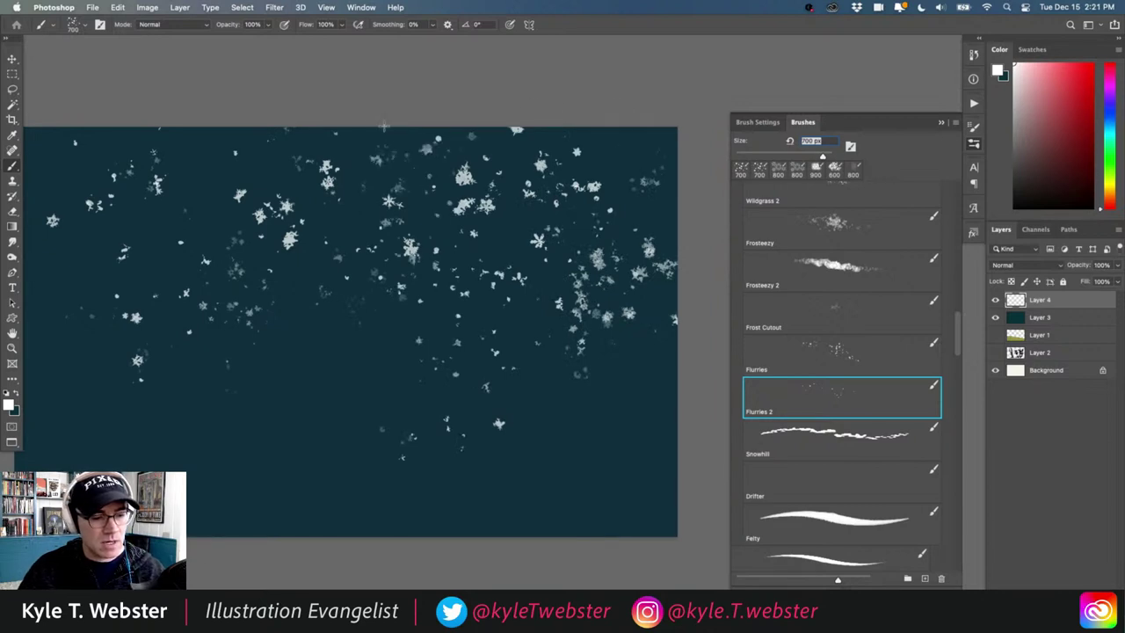
Step: Add more Flurries 2 snowflakes through the canvas's lower center, middle and upper-left corner
{"action": "left_click_drag", "start_coordinate": [355, 284], "coordinate": [427, 294]}
{"action": "left_click_drag", "start_coordinate": [410, 346], "coordinate": [367, 408]}
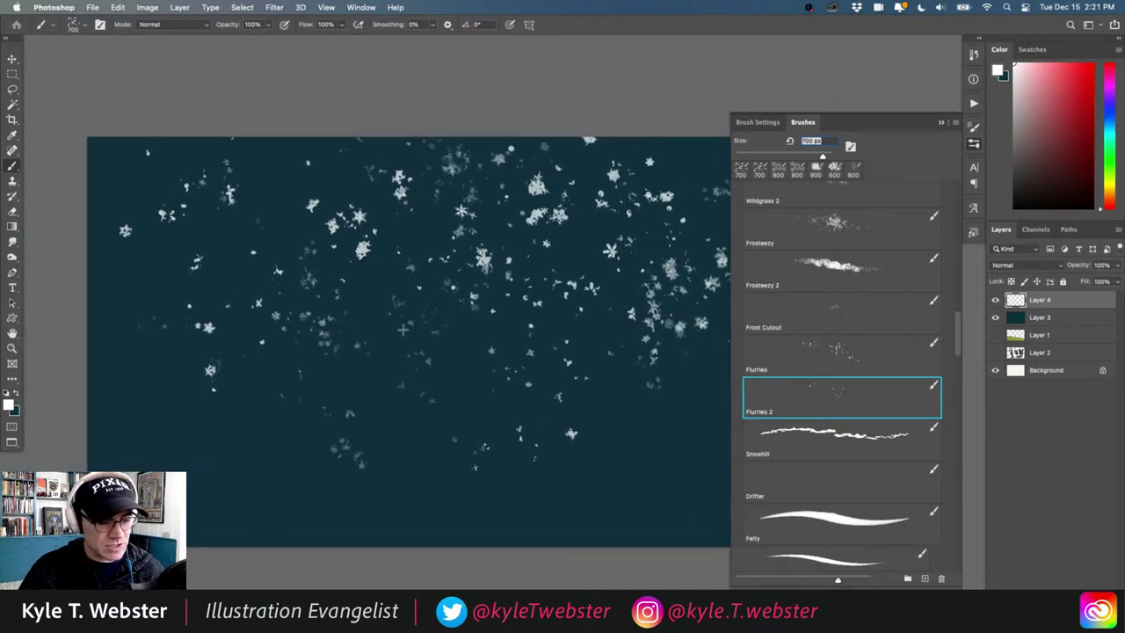
{"action": "left_click_drag", "start_coordinate": [403, 329], "coordinate": [314, 286]}
{"action": "mouse_move", "coordinate": [279, 147]}
{"action": "left_mouse_down"}
{"action": "mouse_move", "coordinate": [237, 126]}
{"action": "mouse_move", "coordinate": [179, 134]}
{"action": "left_mouse_up"}
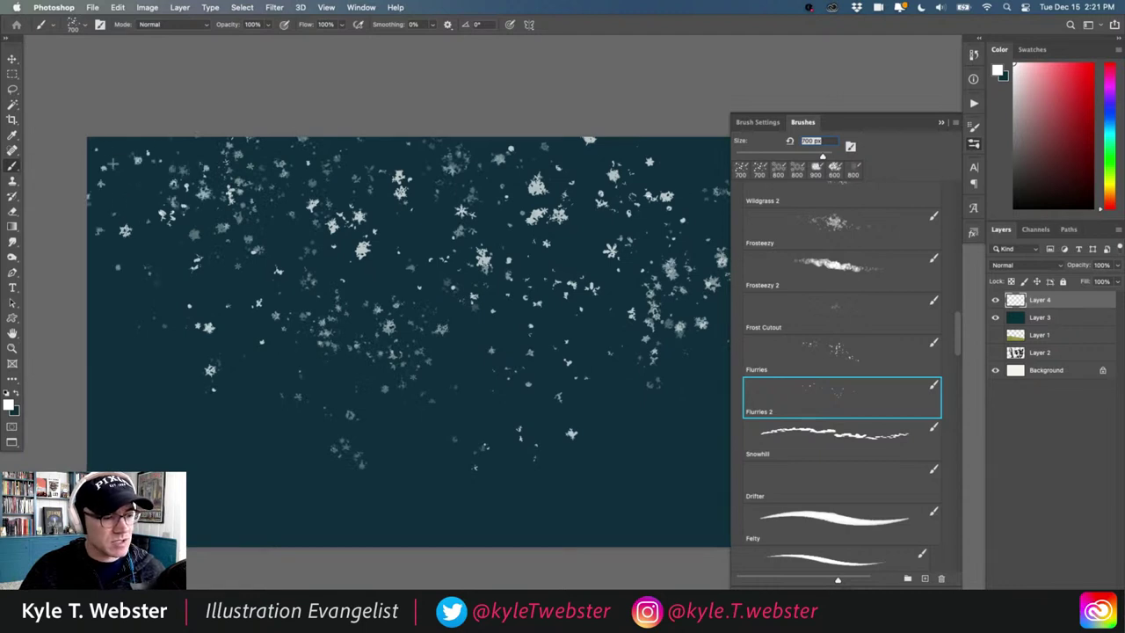
Step: Examine the Flurries 2 snowflake shapes up close and as an overall pattern across the canvas
{"action": "scroll", "coordinate": [351, 365], "scroll_direction": "down", "scroll_amount": 1}
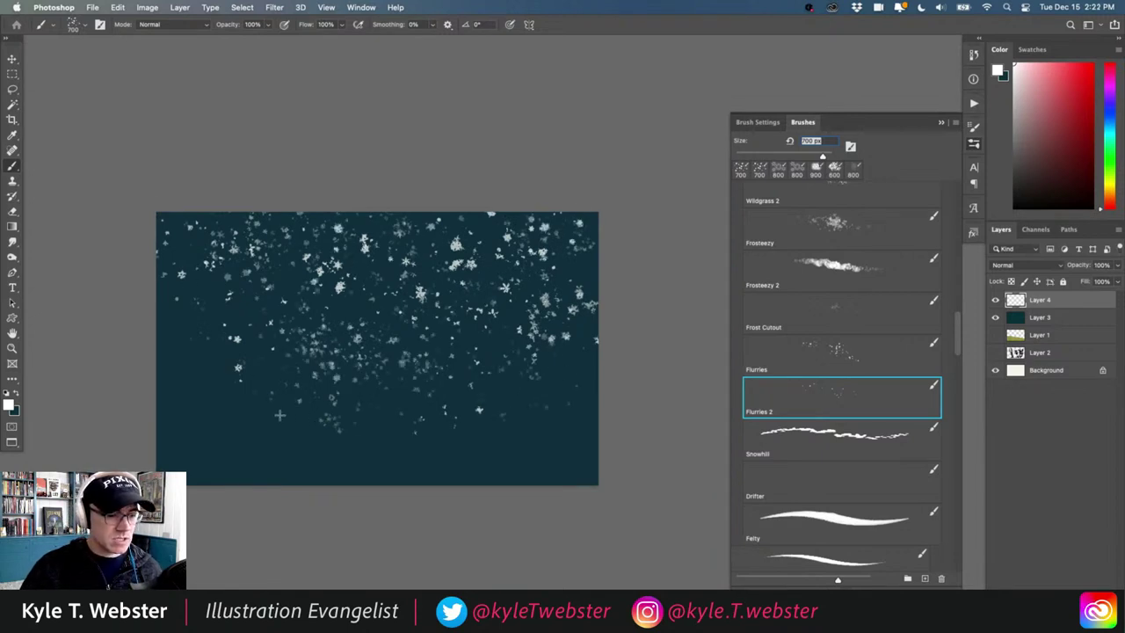
{"action": "double_click", "coordinate": [12, 348]}
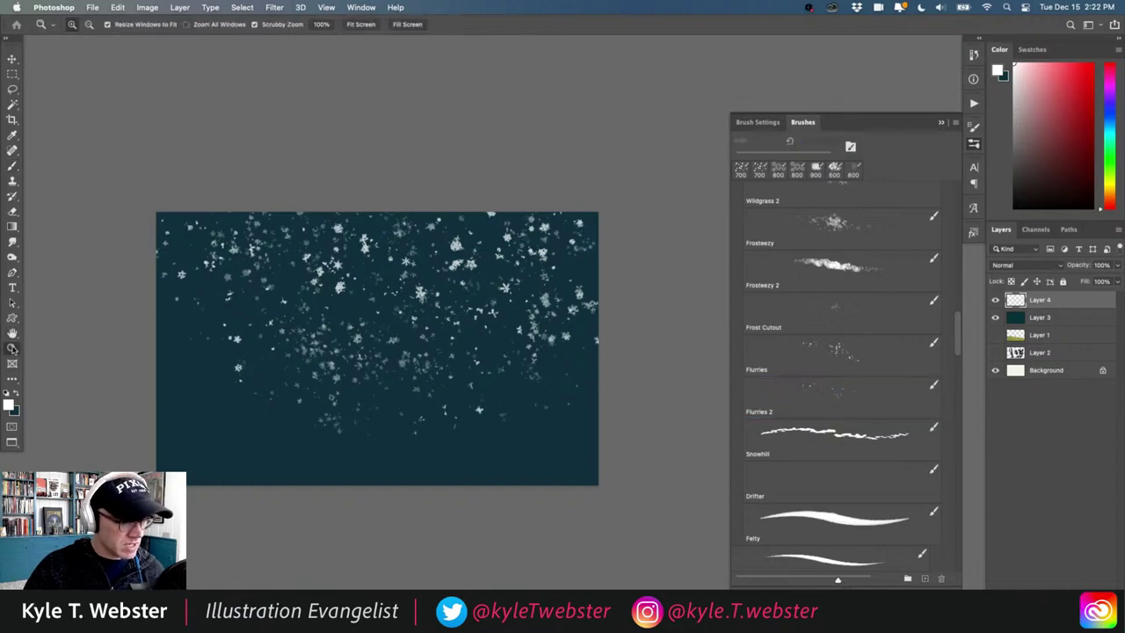
{"action": "left_click_drag", "start_coordinate": [179, 420], "coordinate": [222, 428]}
{"action": "scroll", "coordinate": [222, 428], "scroll_direction": "up", "scroll_amount": 3}
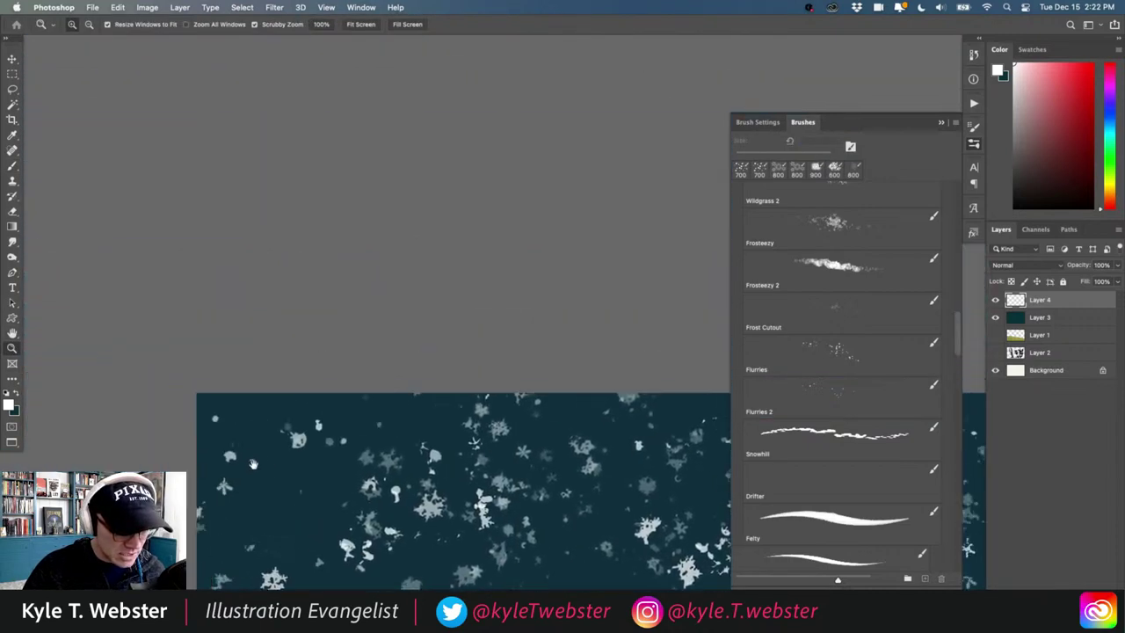
{"action": "scroll", "coordinate": [290, 413], "scroll_direction": "down", "scroll_amount": 8}
{"action": "scroll", "coordinate": [290, 413], "scroll_direction": "right", "scroll_amount": 3}
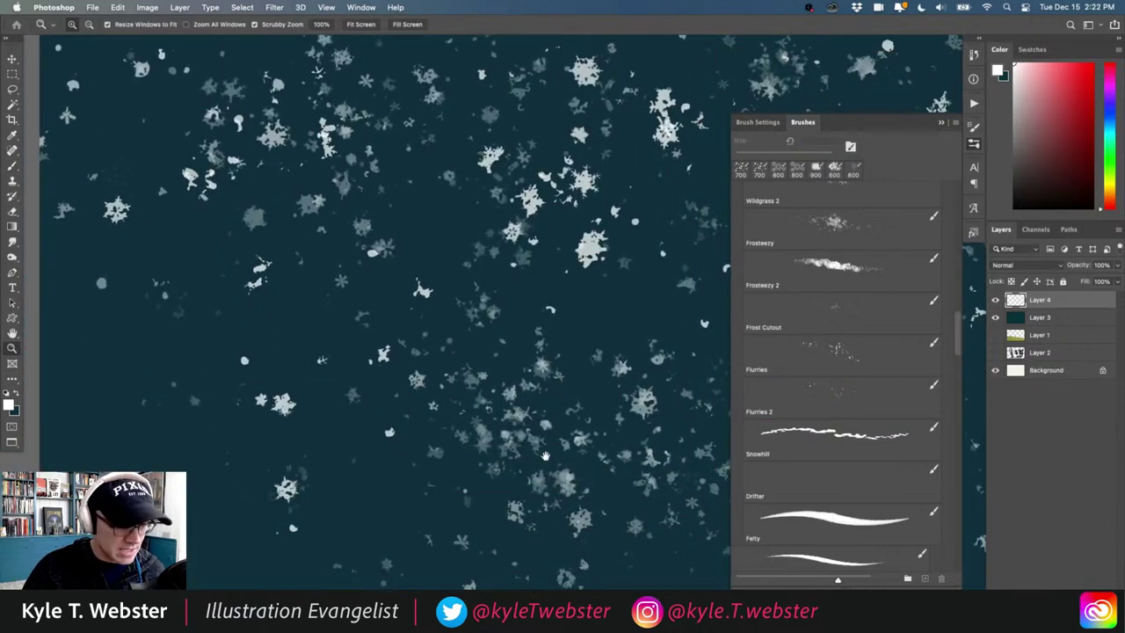
{"action": "left_click_drag", "start_coordinate": [544, 455], "coordinate": [229, 407]}
{"action": "left_click_drag", "start_coordinate": [324, 397], "coordinate": [290, 410]}
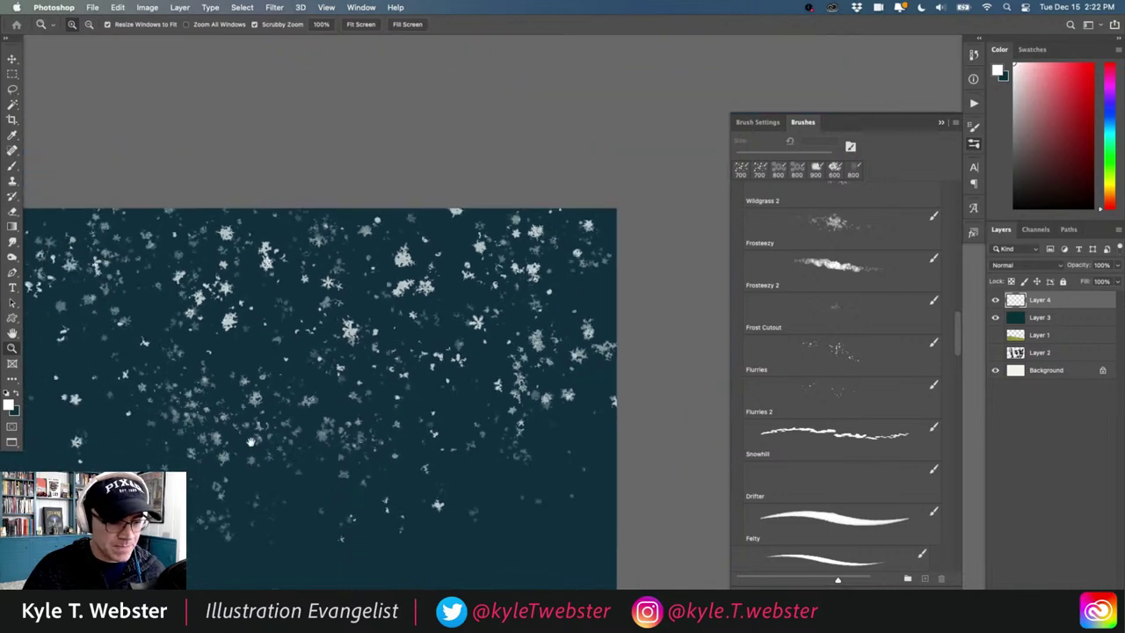
Step: Clear the snowflakes from Layer 4 and choose the Snowhill brush at 1000 px
{"action": "key", "text": "b"}
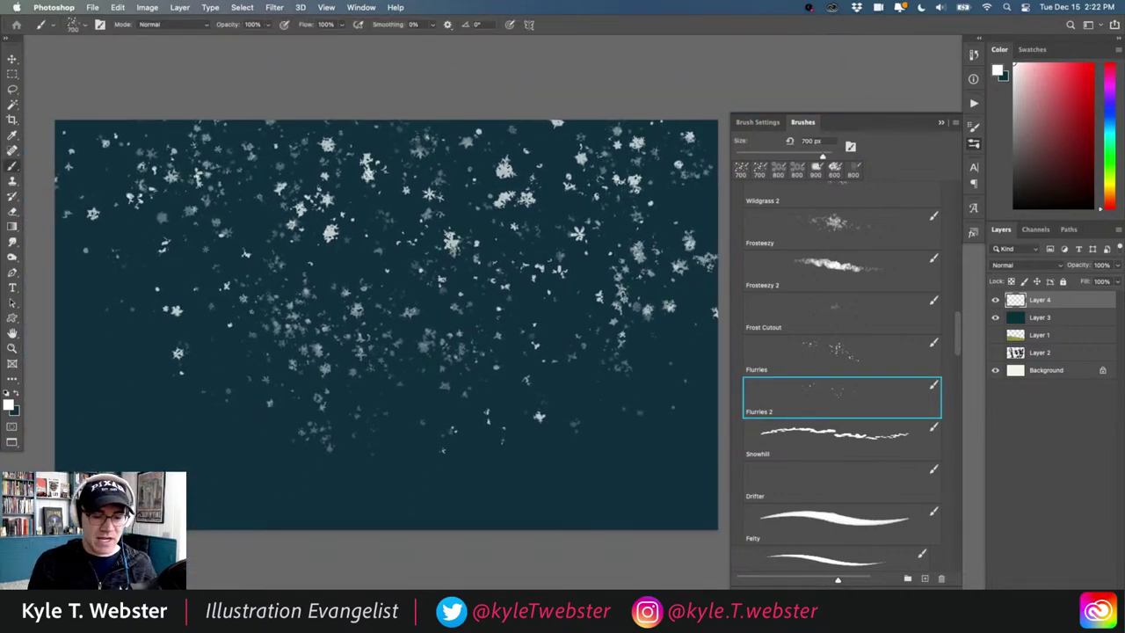
{"action": "left_click", "coordinate": [939, 123]}
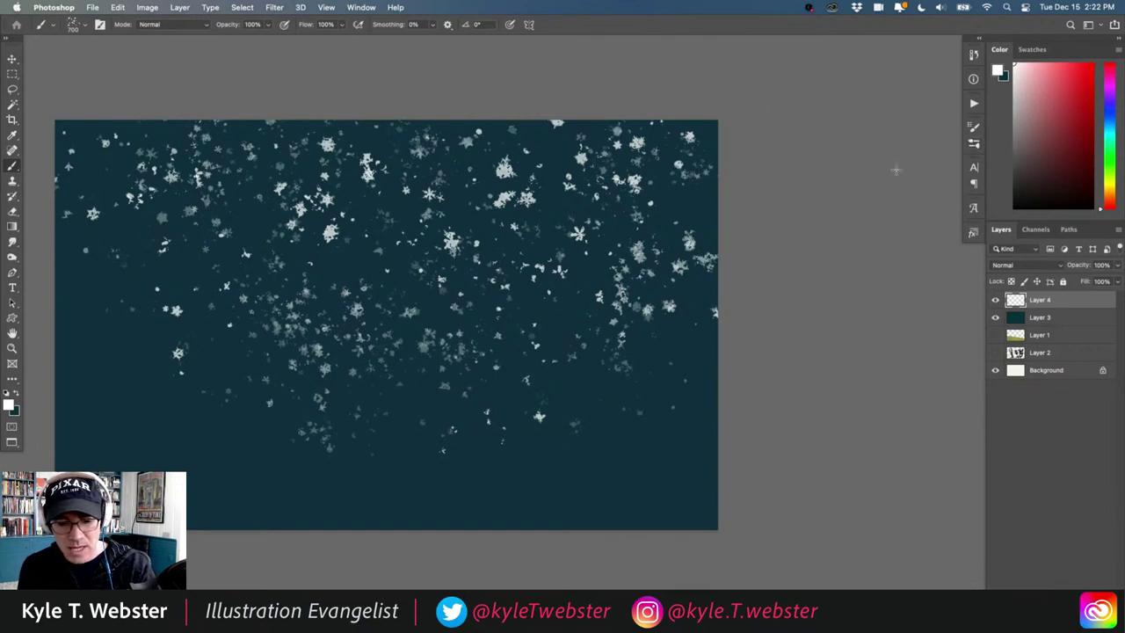
{"action": "left_click", "coordinate": [972, 146]}
{"action": "key", "text": "period"}
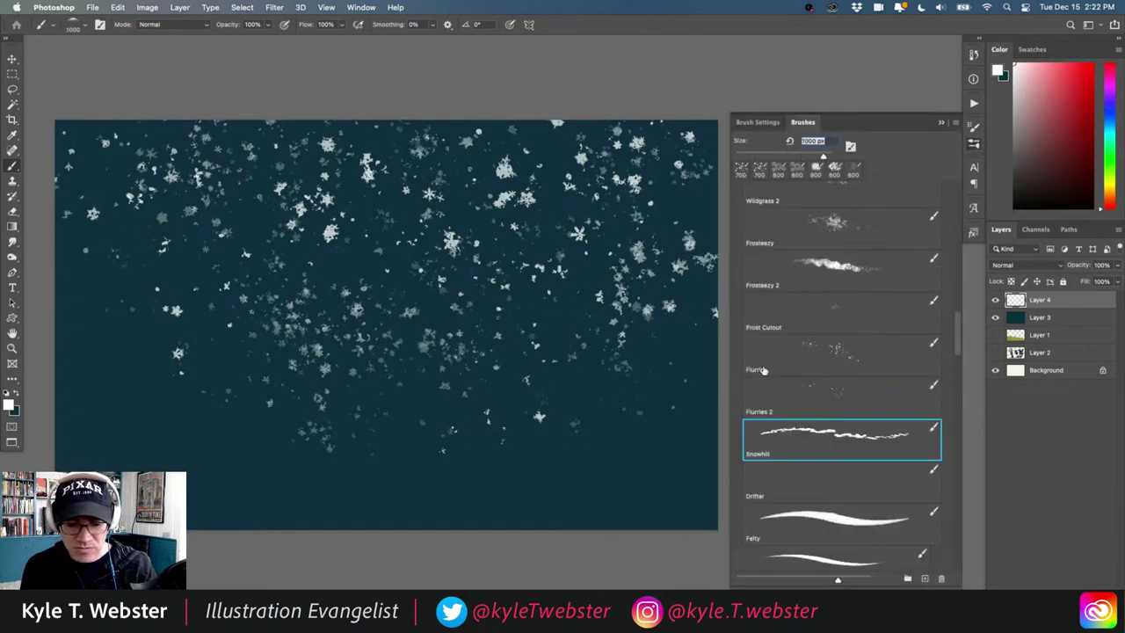
{"action": "left_click", "coordinate": [763, 370]}
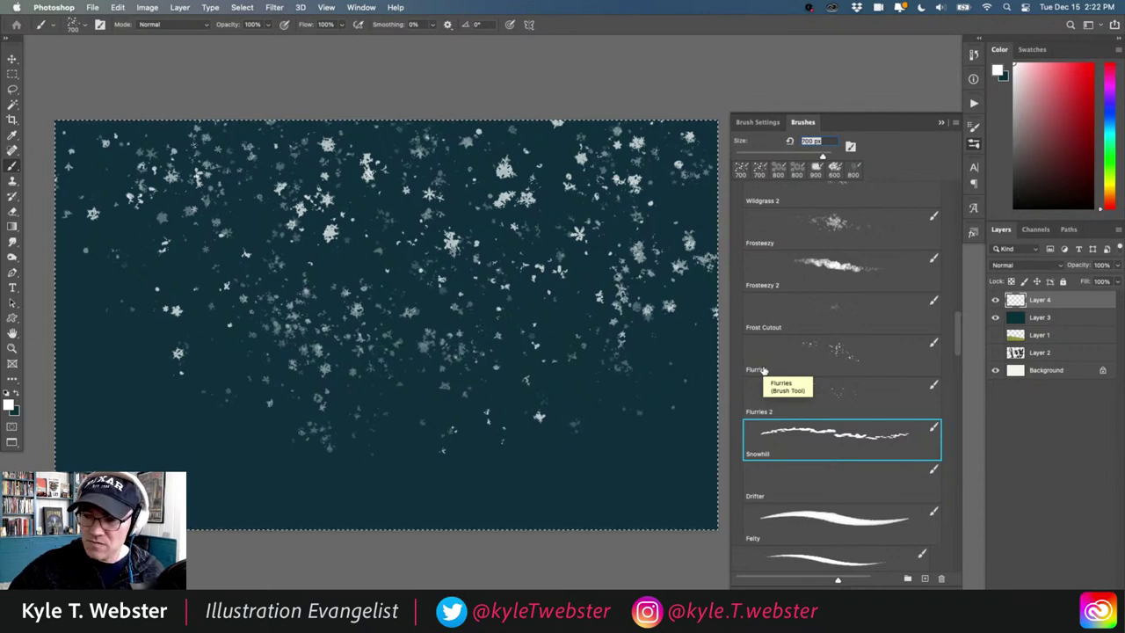
{"action": "key", "text": "Delete"}
{"action": "type", "text": "1000"}
{"action": "key", "text": "Return"}
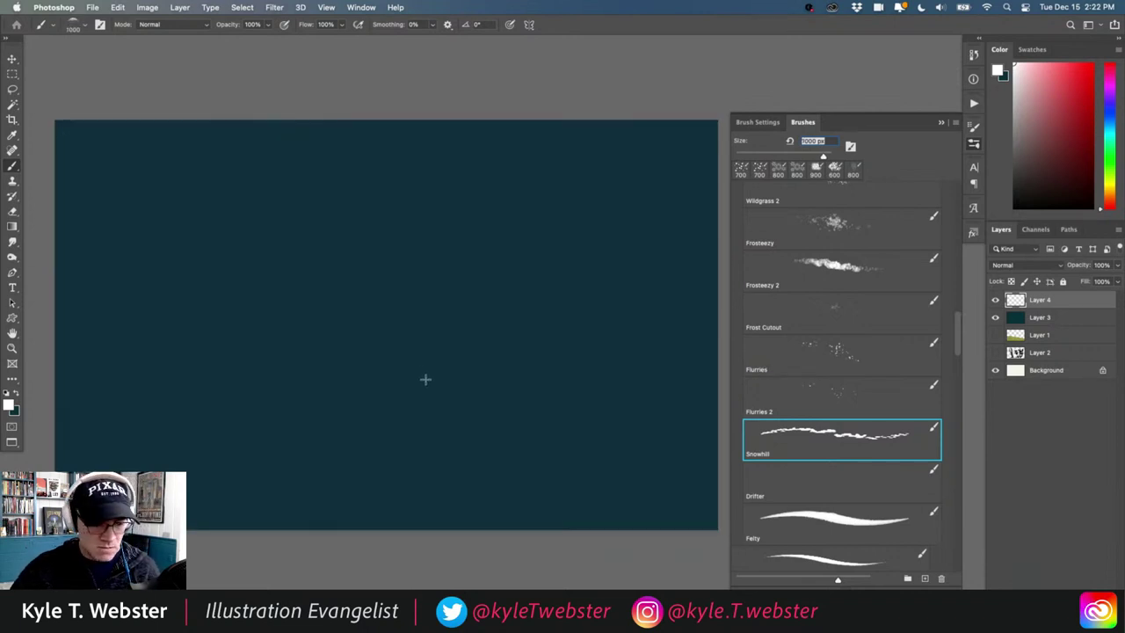
Step: Paint a group of white Snowhill mounds across the lower-left part of the canvas
{"action": "left_click_drag", "start_coordinate": [393, 358], "coordinate": [390, 357]}
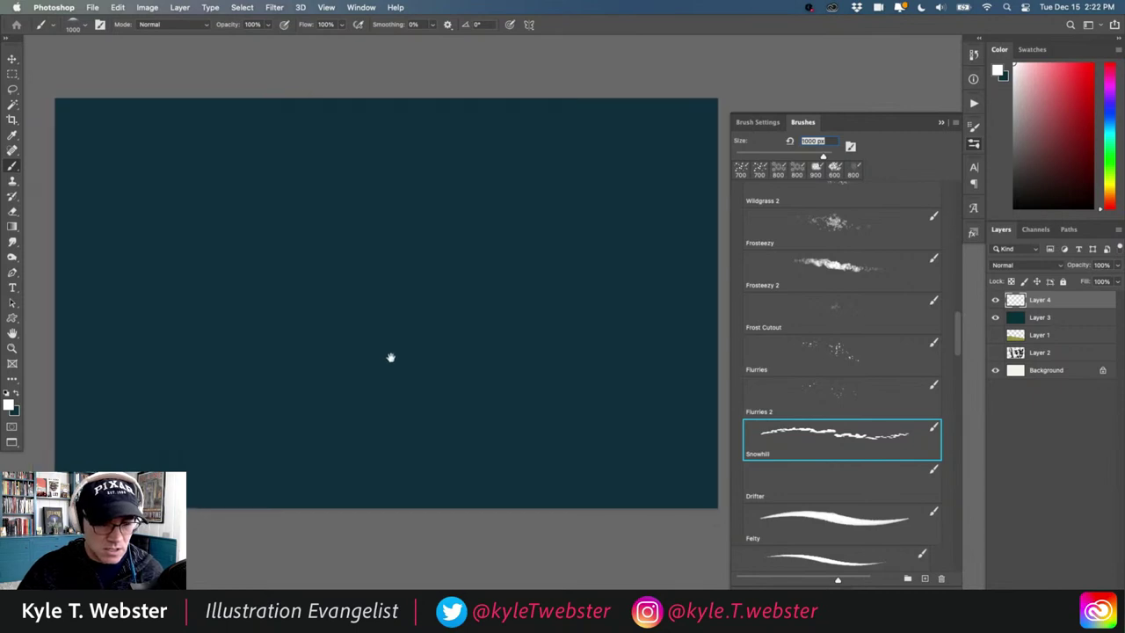
{"action": "left_click", "coordinate": [360, 469], "text": "super"}
{"action": "left_click_drag", "start_coordinate": [346, 452], "coordinate": [432, 527]}
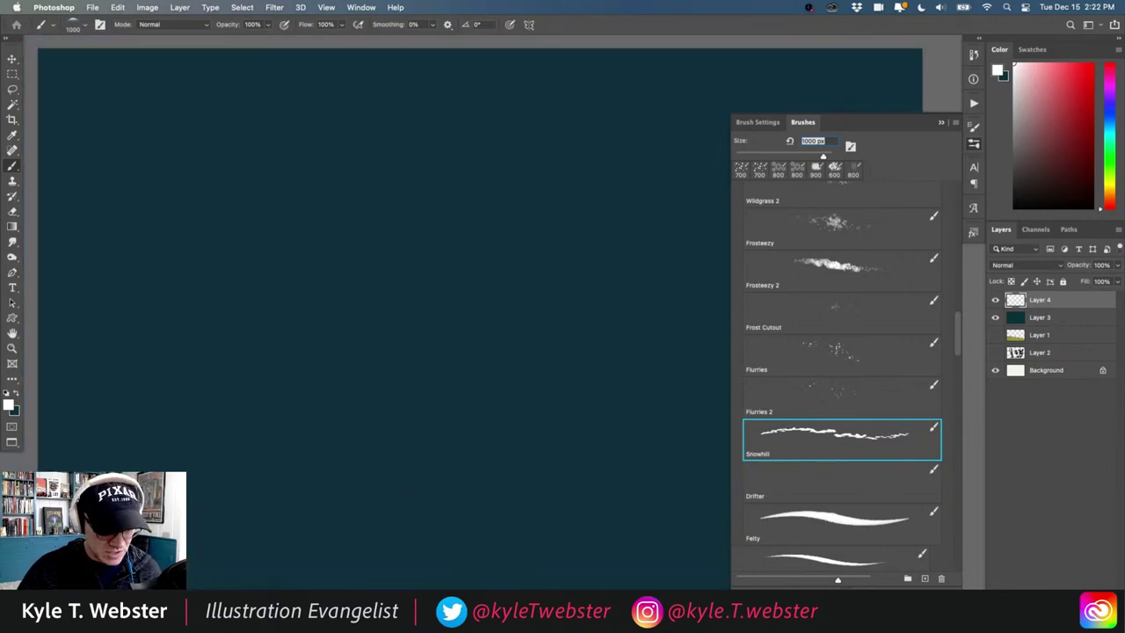
{"action": "left_click_drag", "start_coordinate": [527, 546], "coordinate": [408, 557]}
{"action": "left_click_drag", "start_coordinate": [492, 499], "coordinate": [231, 508]}
{"action": "left_click_drag", "start_coordinate": [312, 462], "coordinate": [198, 439]}
{"action": "left_click_drag", "start_coordinate": [215, 481], "coordinate": [183, 478]}
{"action": "left_click_drag", "start_coordinate": [461, 458], "coordinate": [420, 459]}
{"action": "left_click_drag", "start_coordinate": [461, 479], "coordinate": [345, 475]}
{"action": "mouse_move", "coordinate": [386, 443]}
{"action": "left_mouse_down"}
{"action": "mouse_move", "coordinate": [321, 433]}
{"action": "mouse_move", "coordinate": [263, 404]}
{"action": "left_mouse_up"}
Step: Stack more Snowhill mounds above the first group, getting smaller as they rise along the canvas's left edge
{"action": "left_click_drag", "start_coordinate": [330, 365], "coordinate": [211, 369]}
{"action": "left_click_drag", "start_coordinate": [325, 395], "coordinate": [39, 396]}
{"action": "left_click_drag", "start_coordinate": [241, 341], "coordinate": [88, 332]}
{"action": "left_click_drag", "start_coordinate": [167, 306], "coordinate": [44, 304]}
{"action": "mouse_move", "coordinate": [449, 381]}
{"action": "left_mouse_down"}
{"action": "mouse_move", "coordinate": [318, 380]}
{"action": "mouse_move", "coordinate": [279, 360]}
{"action": "left_mouse_up"}
{"action": "left_click_drag", "start_coordinate": [325, 310], "coordinate": [206, 309]}
{"action": "left_click_drag", "start_coordinate": [299, 325], "coordinate": [229, 325]}
{"action": "left_click", "coordinate": [193, 299]}
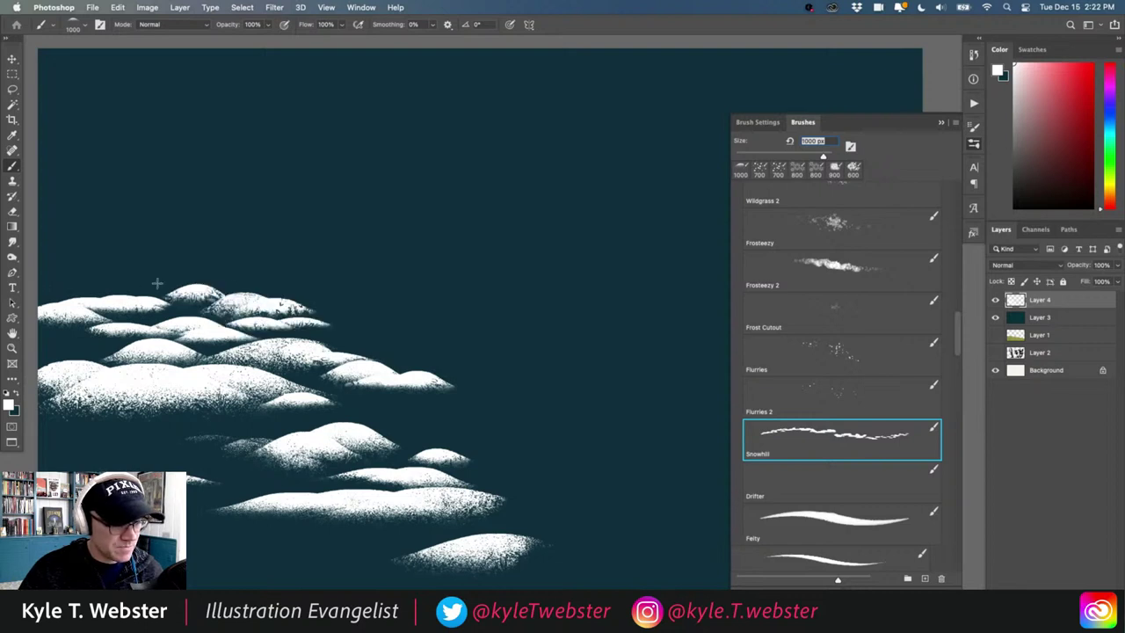
{"action": "left_click", "coordinate": [163, 283]}
{"action": "left_click", "coordinate": [143, 262]}
{"action": "left_click", "coordinate": [126, 279]}
{"action": "left_click", "coordinate": [99, 289]}
{"action": "left_click", "coordinate": [88, 284]}
{"action": "left_click", "coordinate": [66, 283]}
Step: Fill the teal gaps between the lower-left snow hills with additional Snowhill mounds
{"action": "left_click", "coordinate": [234, 455]}
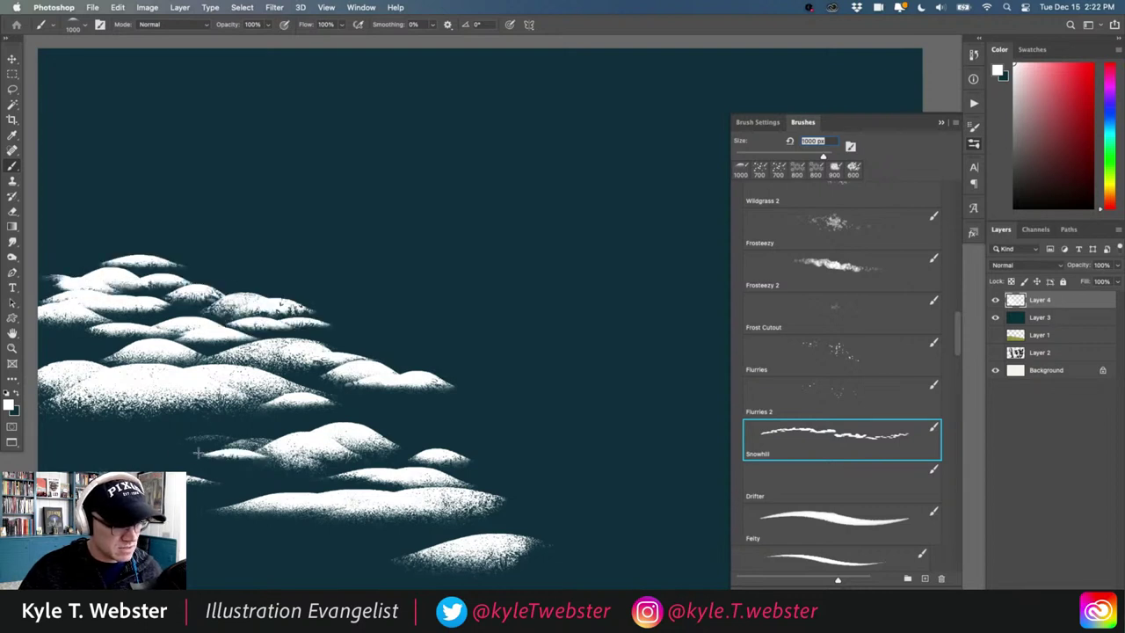
{"action": "left_click", "coordinate": [195, 445]}
{"action": "left_click", "coordinate": [204, 420]}
{"action": "left_click", "coordinate": [132, 437]}
{"action": "left_click", "coordinate": [91, 462]}
{"action": "left_click_drag", "start_coordinate": [318, 545], "coordinate": [193, 546]}
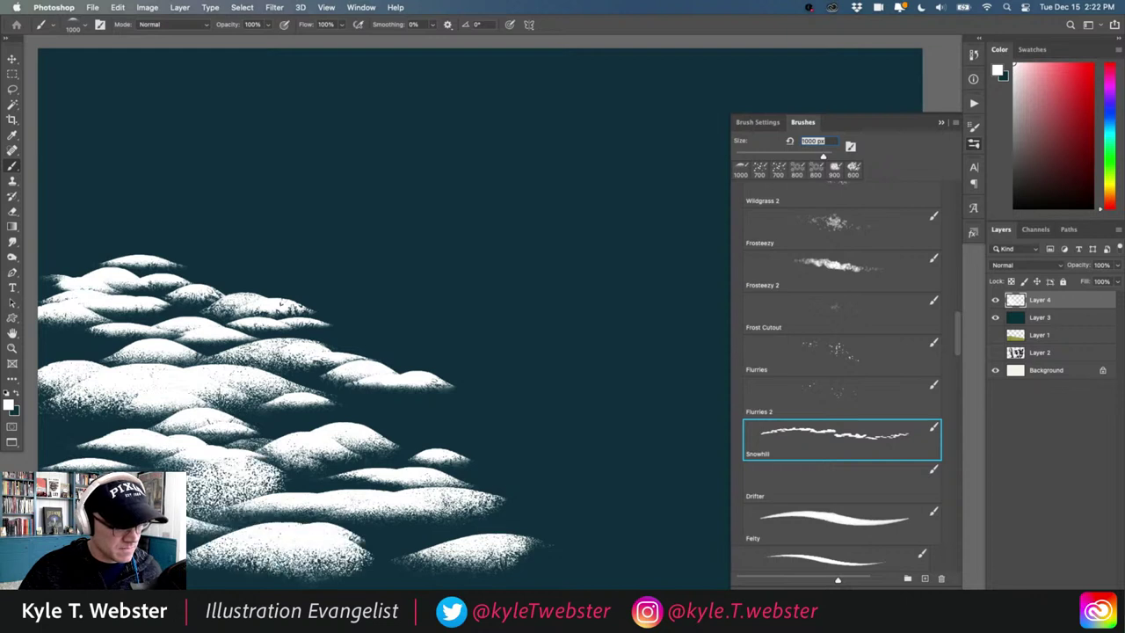
Step: Extend the snow hills to the right along the canvas's bottom edge with several white Snowhill mounds
{"action": "left_click_drag", "start_coordinate": [398, 541], "coordinate": [308, 506]}
{"action": "left_click", "coordinate": [588, 570]}
{"action": "left_click", "coordinate": [551, 532]}
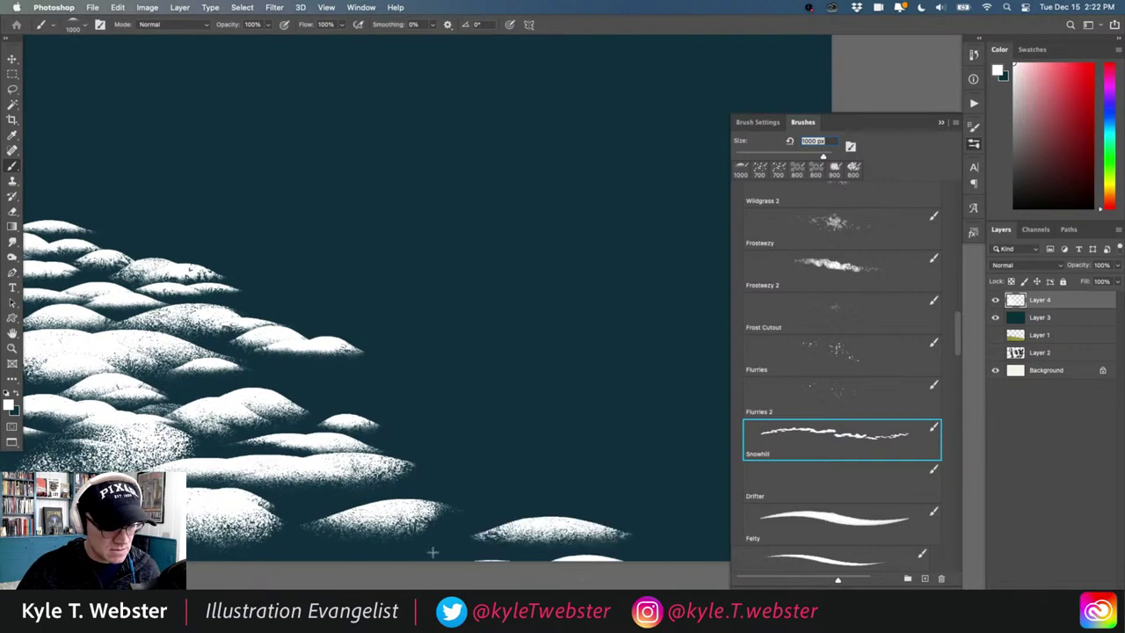
{"action": "left_click", "coordinate": [431, 559]}
{"action": "left_click", "coordinate": [334, 538]}
{"action": "left_click", "coordinate": [303, 514]}
{"action": "left_click", "coordinate": [233, 564]}
Step: Fill the slope above the new bottom mounds with rows of smaller Snowhill mounds reaching toward the canvas centre
{"action": "left_click_drag", "start_coordinate": [575, 503], "coordinate": [395, 497]}
{"action": "mouse_move", "coordinate": [505, 459]}
{"action": "left_mouse_down"}
{"action": "mouse_move", "coordinate": [417, 447]}
{"action": "mouse_move", "coordinate": [382, 426]}
{"action": "mouse_move", "coordinate": [367, 437]}
{"action": "mouse_move", "coordinate": [320, 387]}
{"action": "mouse_move", "coordinate": [235, 371]}
{"action": "left_mouse_up"}
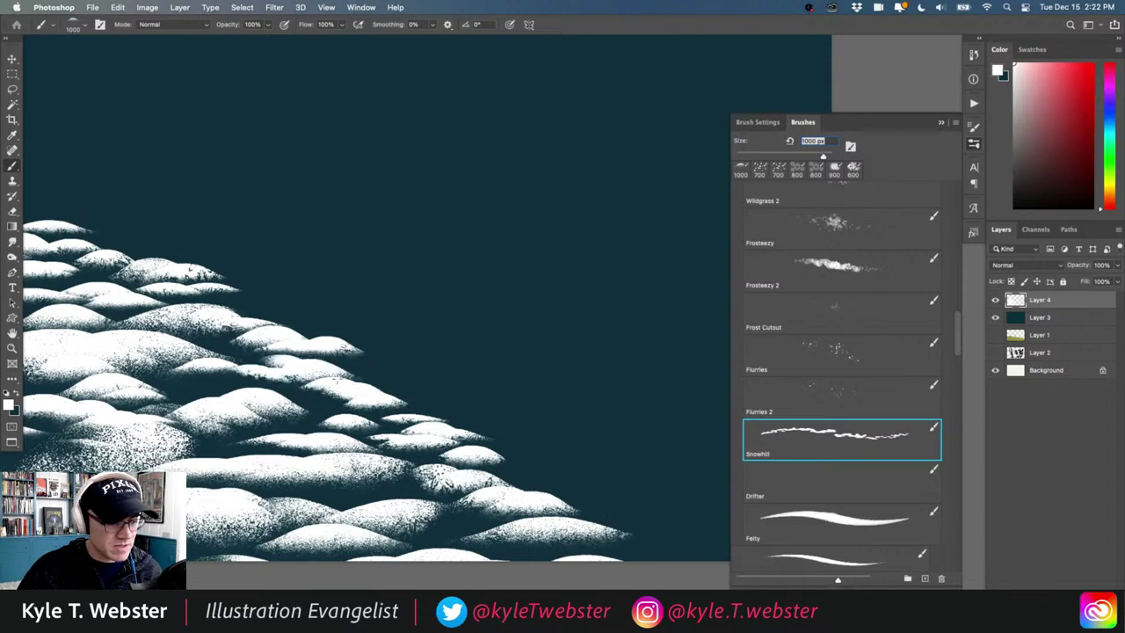
{"action": "mouse_move", "coordinate": [517, 408]}
{"action": "left_mouse_down"}
{"action": "mouse_move", "coordinate": [378, 357]}
{"action": "mouse_move", "coordinate": [384, 318]}
{"action": "mouse_move", "coordinate": [220, 295]}
{"action": "left_mouse_up"}
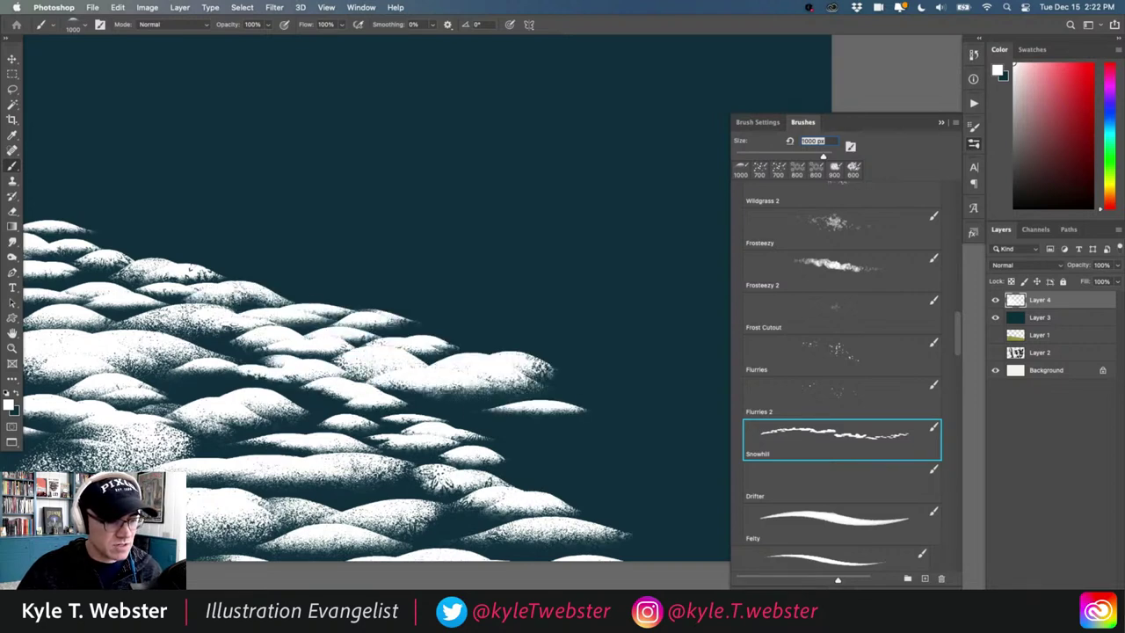
{"action": "left_click_drag", "start_coordinate": [276, 447], "coordinate": [230, 448]}
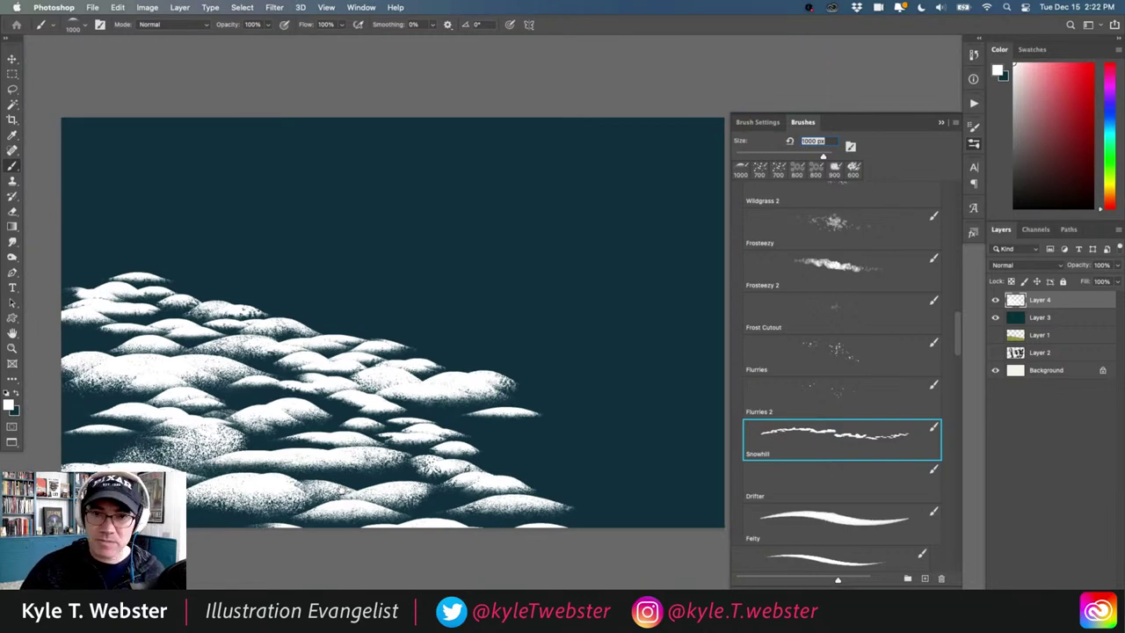
Step: Clear the snow hills from Layer 4 and choose the Drifter brush at 800 px
{"action": "key", "text": "super+a"}
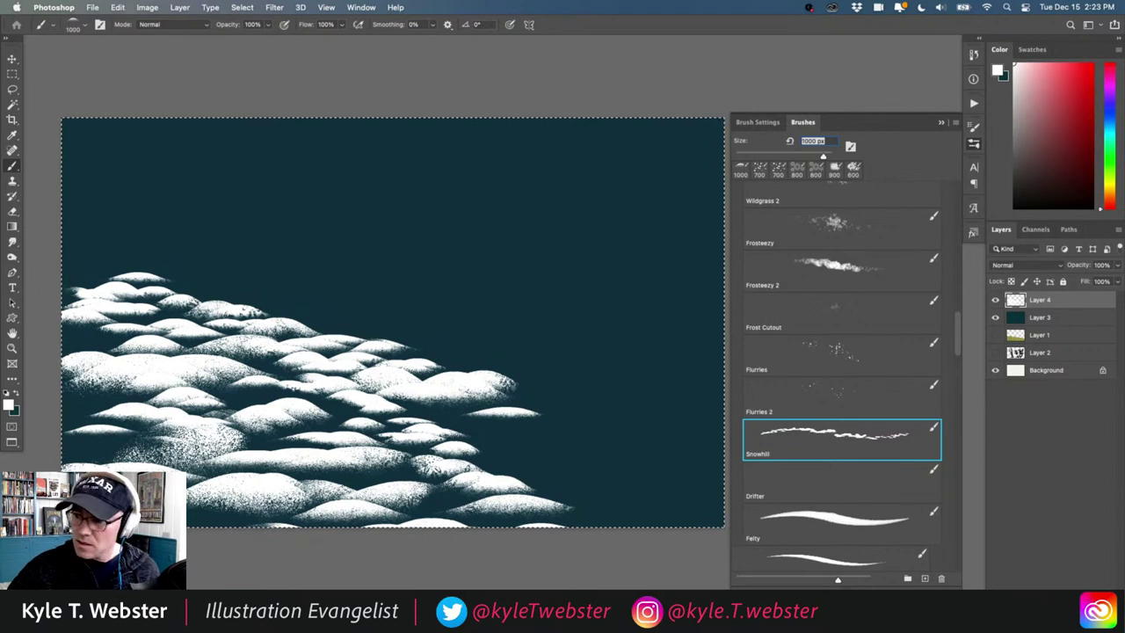
{"action": "key", "text": "BackSpace"}
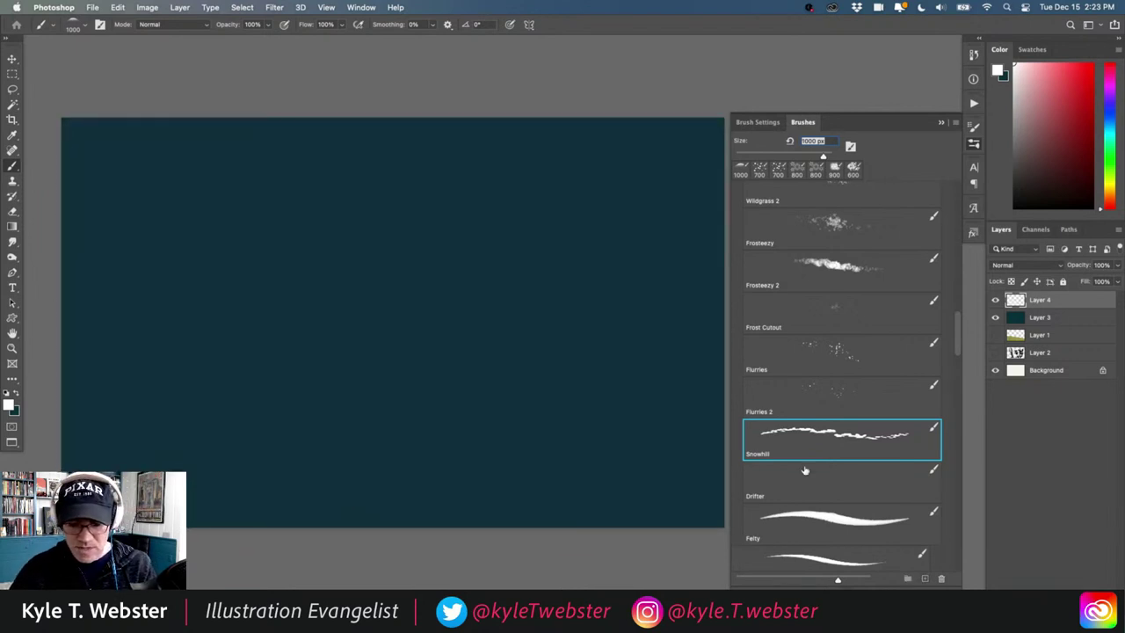
{"action": "key", "text": "period"}
{"action": "left_click_drag", "start_coordinate": [387, 398], "coordinate": [369, 395]}
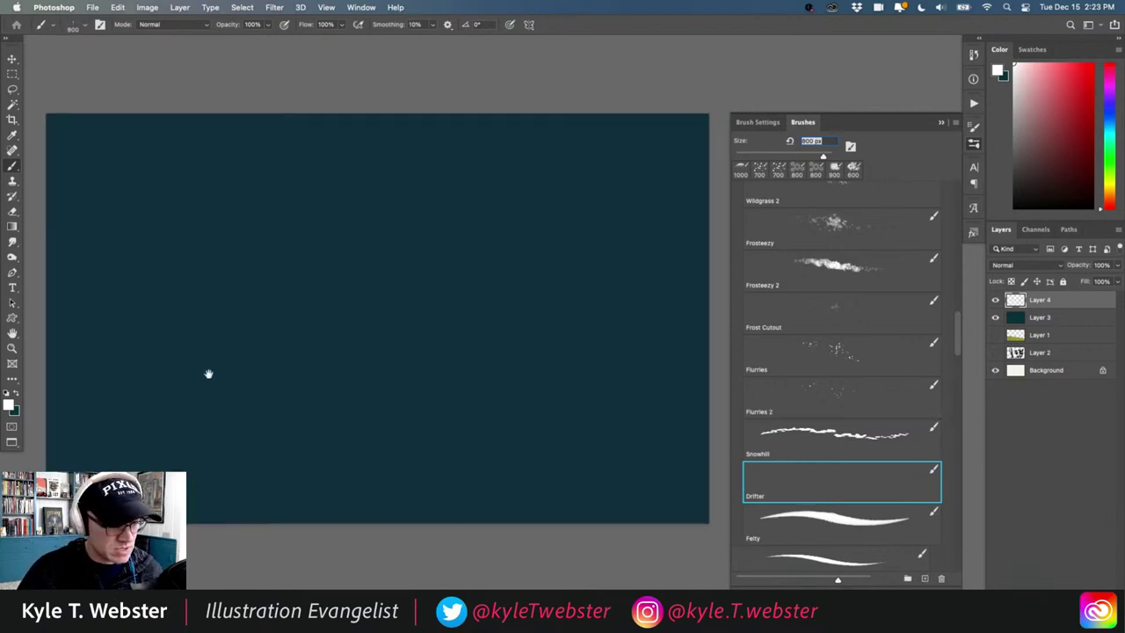
{"action": "mouse_move", "coordinate": [40, 415]}
{"action": "left_mouse_down"}
{"action": "mouse_move", "coordinate": [105, 381]}
{"action": "mouse_move", "coordinate": [165, 378]}
{"action": "mouse_move", "coordinate": [312, 423]}
{"action": "mouse_move", "coordinate": [427, 414]}
{"action": "left_mouse_up"}
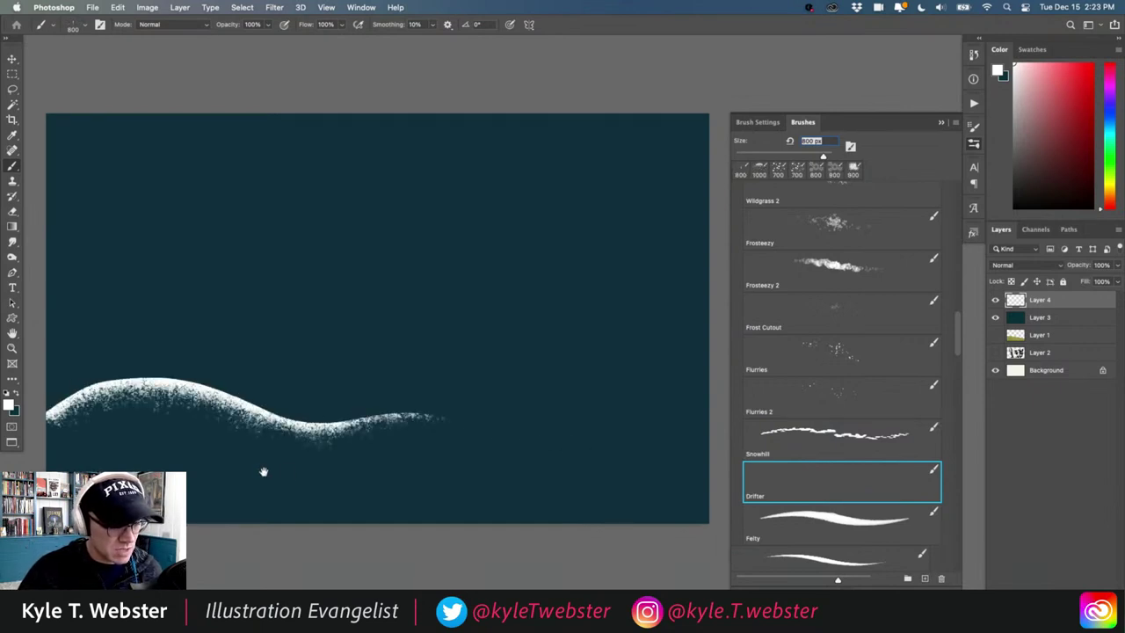
{"action": "left_click_drag", "start_coordinate": [263, 472], "coordinate": [340, 466]}
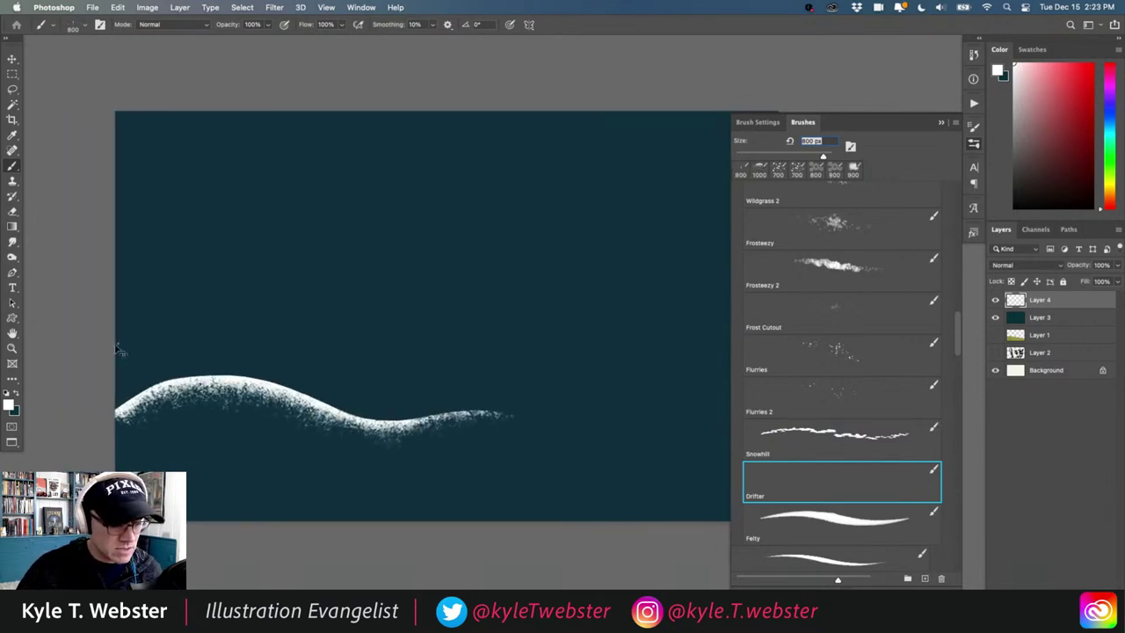
{"action": "key", "text": "super+z"}
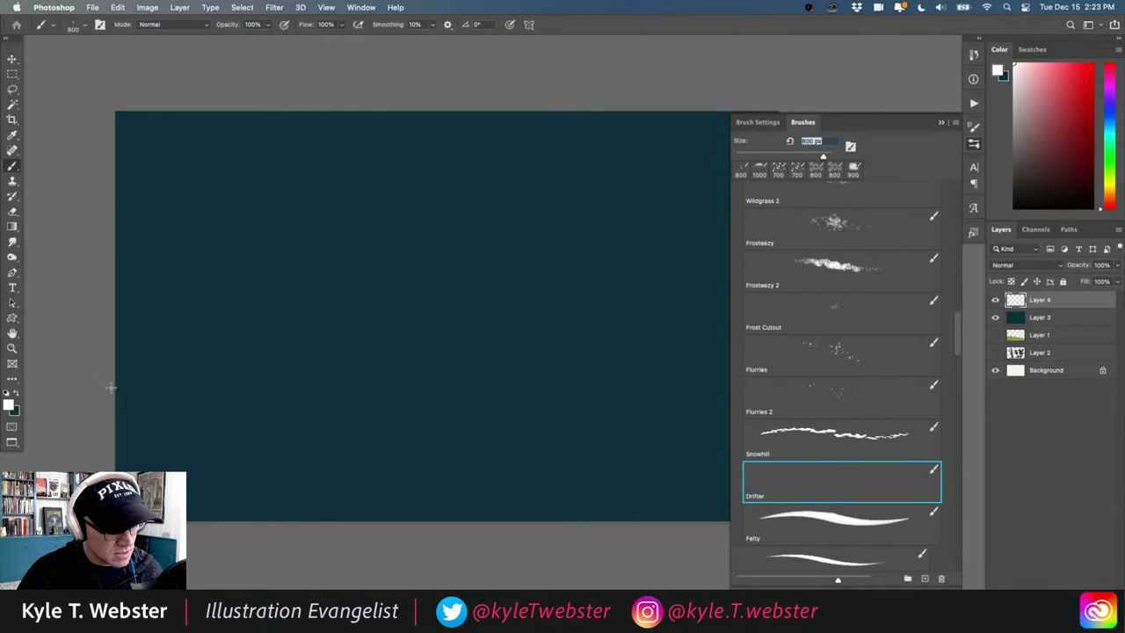
Step: Paint four wavy white Drifter snowdrifts, one above another, across the lower-left half of the canvas
{"action": "mouse_move", "coordinate": [111, 387]}
{"action": "left_mouse_down"}
{"action": "mouse_move", "coordinate": [279, 388]}
{"action": "mouse_move", "coordinate": [383, 420]}
{"action": "mouse_move", "coordinate": [508, 419]}
{"action": "mouse_move", "coordinate": [658, 446]}
{"action": "left_mouse_up"}
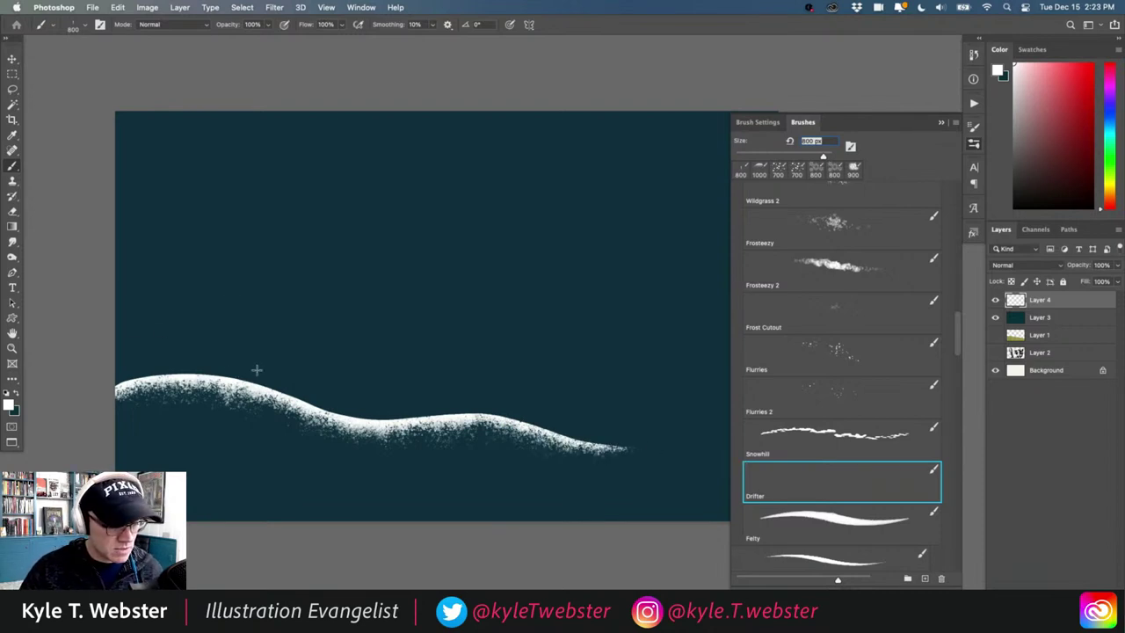
{"action": "mouse_move", "coordinate": [257, 370]}
{"action": "left_mouse_down"}
{"action": "mouse_move", "coordinate": [323, 361]}
{"action": "mouse_move", "coordinate": [425, 386]}
{"action": "mouse_move", "coordinate": [585, 398]}
{"action": "left_mouse_up"}
{"action": "scroll", "coordinate": [352, 402], "scroll_direction": "up", "scroll_amount": 2}
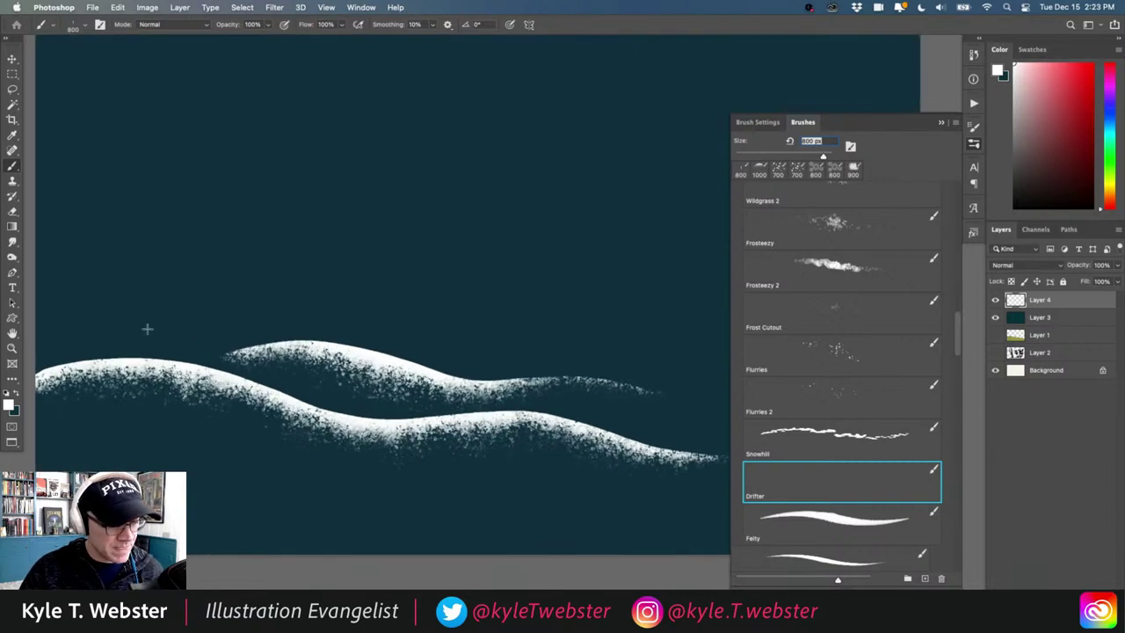
{"action": "mouse_move", "coordinate": [131, 327]}
{"action": "left_mouse_down"}
{"action": "mouse_move", "coordinate": [222, 295]}
{"action": "mouse_move", "coordinate": [352, 307]}
{"action": "mouse_move", "coordinate": [444, 297]}
{"action": "mouse_move", "coordinate": [694, 324]}
{"action": "left_mouse_up"}
{"action": "left_click_drag", "start_coordinate": [452, 460], "coordinate": [383, 446]}
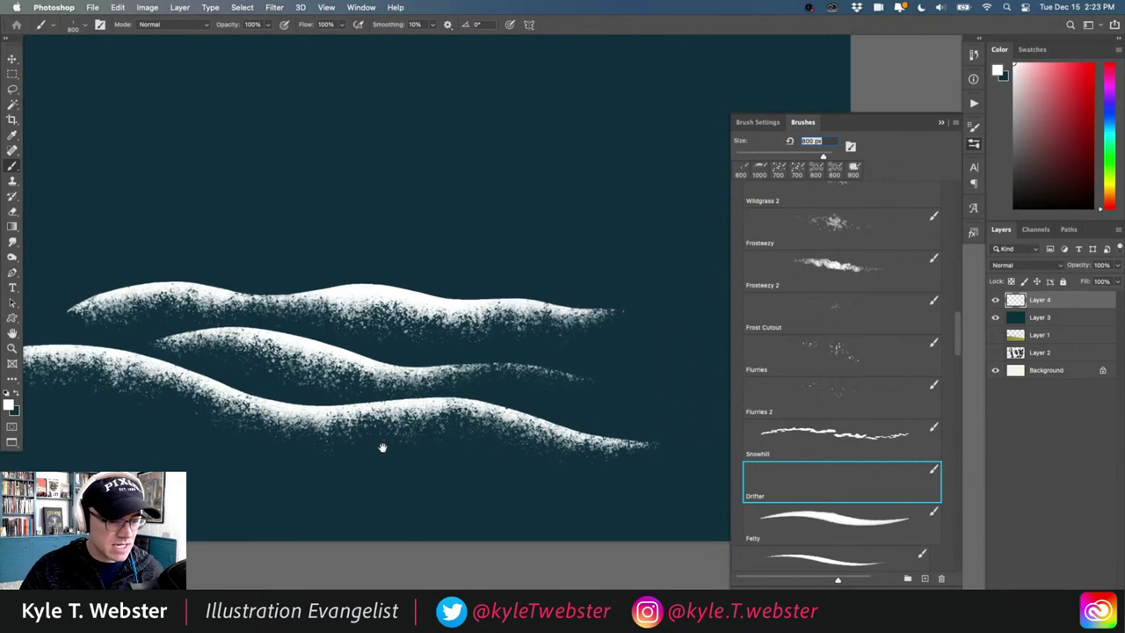
{"action": "left_click_drag", "start_coordinate": [295, 468], "coordinate": [406, 490]}
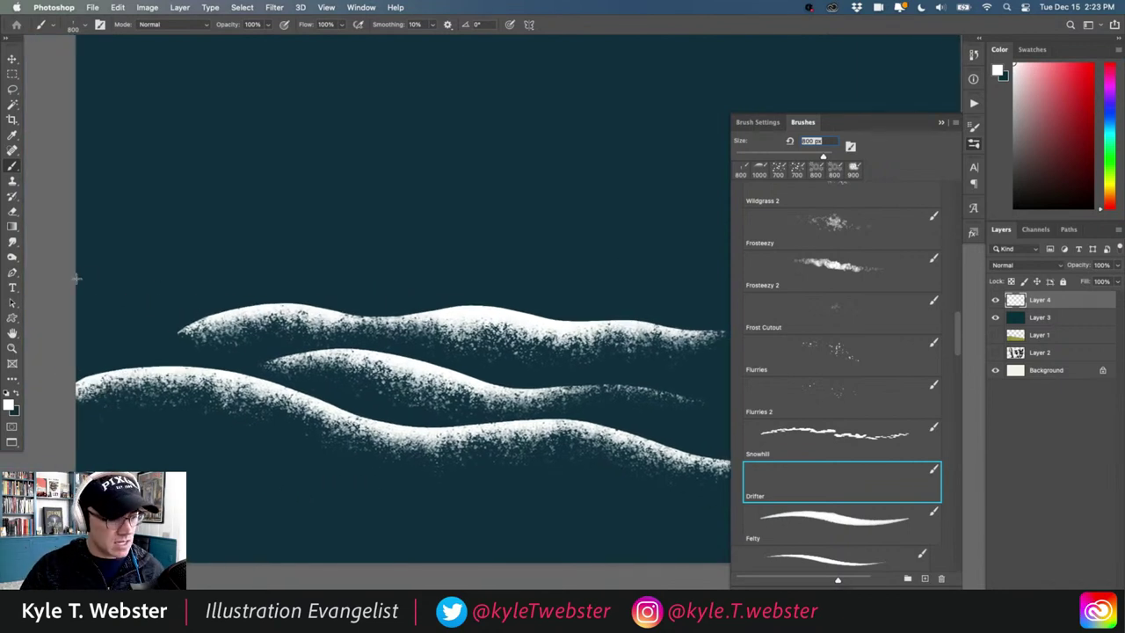
{"action": "mouse_move", "coordinate": [74, 279]}
{"action": "left_mouse_down"}
{"action": "mouse_move", "coordinate": [165, 256]}
{"action": "mouse_move", "coordinate": [587, 292]}
{"action": "left_mouse_up"}
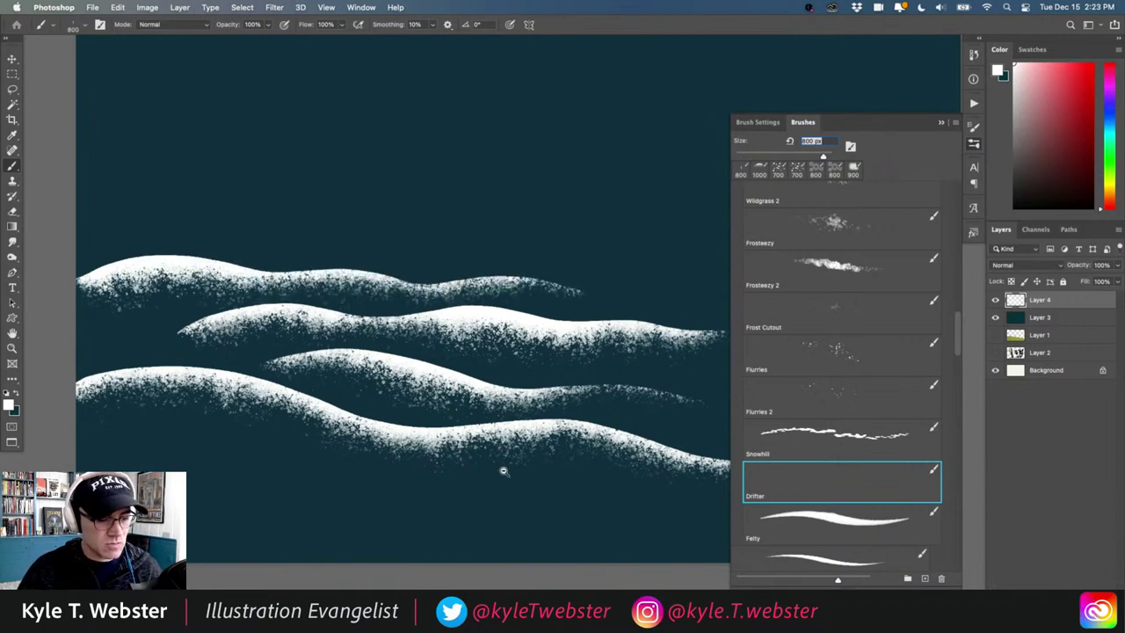
{"action": "left_click_drag", "start_coordinate": [503, 471], "coordinate": [367, 438]}
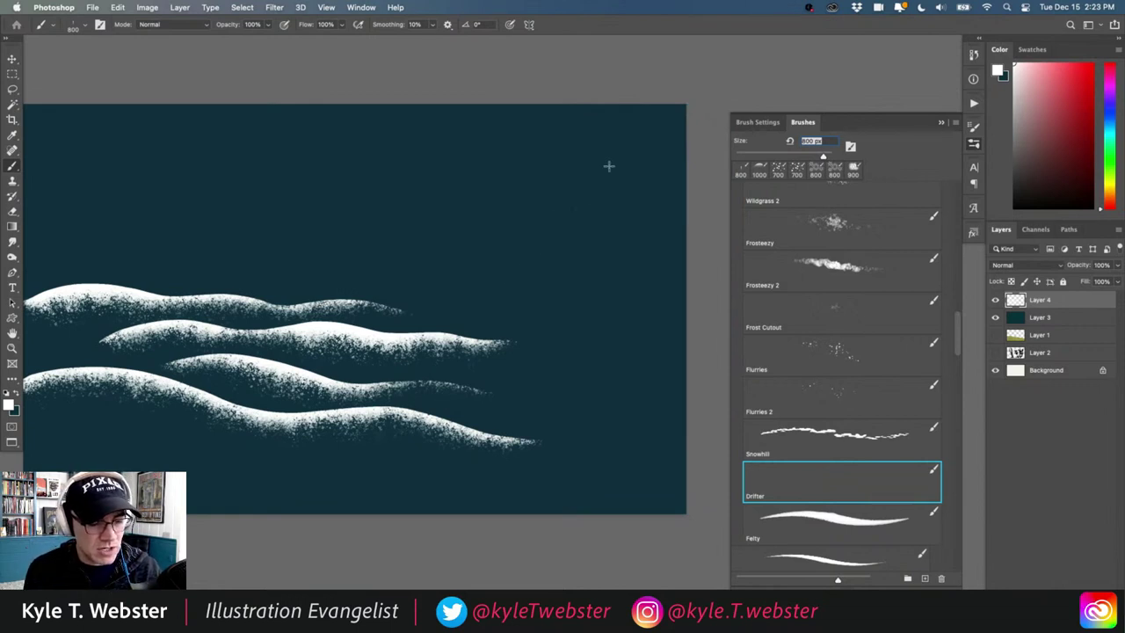
Step: Paint curved and straight Drifter test strokes in different directions around the snowdrifts to show which side the grain falls on
{"action": "mouse_move", "coordinate": [597, 197]}
{"action": "left_mouse_down"}
{"action": "mouse_move", "coordinate": [594, 314]}
{"action": "mouse_move", "coordinate": [542, 368]}
{"action": "left_mouse_up"}
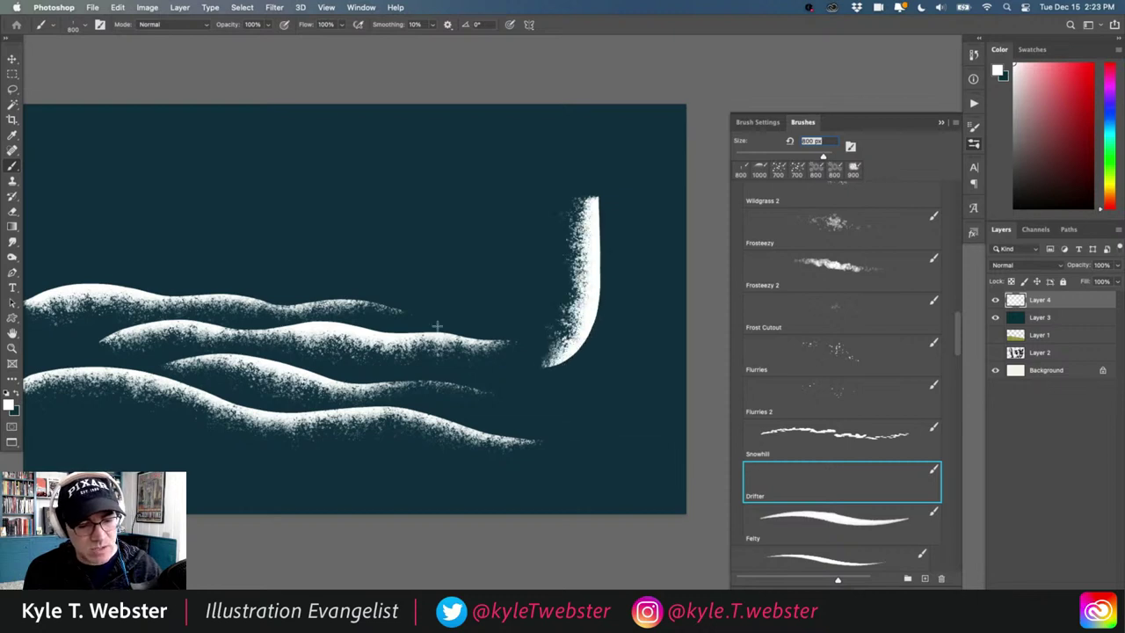
{"action": "mouse_move", "coordinate": [292, 212]}
{"action": "left_mouse_down"}
{"action": "mouse_move", "coordinate": [355, 148]}
{"action": "mouse_move", "coordinate": [418, 155]}
{"action": "mouse_move", "coordinate": [456, 194]}
{"action": "mouse_move", "coordinate": [460, 218]}
{"action": "mouse_move", "coordinate": [451, 261]}
{"action": "mouse_move", "coordinate": [430, 283]}
{"action": "left_mouse_up"}
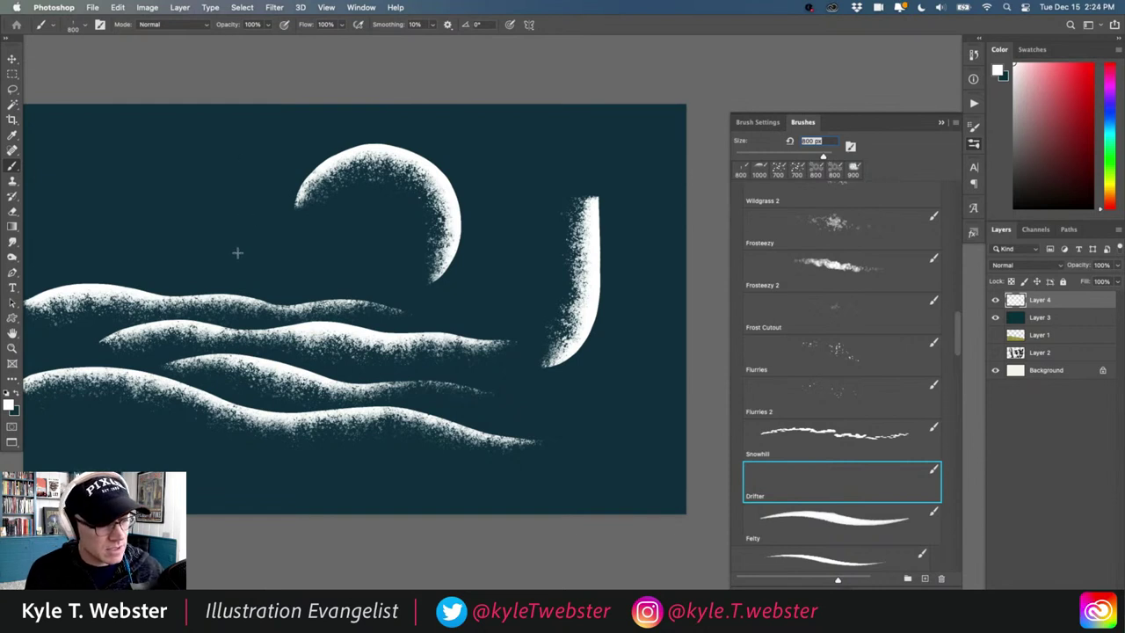
{"action": "mouse_move", "coordinate": [237, 253]}
{"action": "left_mouse_down"}
{"action": "mouse_move", "coordinate": [262, 230]}
{"action": "mouse_move", "coordinate": [258, 195]}
{"action": "mouse_move", "coordinate": [216, 167]}
{"action": "mouse_move", "coordinate": [90, 208]}
{"action": "left_mouse_up"}
{"action": "left_click_drag", "start_coordinate": [523, 273], "coordinate": [526, 121]}
{"action": "mouse_move", "coordinate": [626, 474]}
{"action": "left_mouse_down"}
{"action": "mouse_move", "coordinate": [615, 418]}
{"action": "mouse_move", "coordinate": [559, 393]}
{"action": "left_mouse_up"}
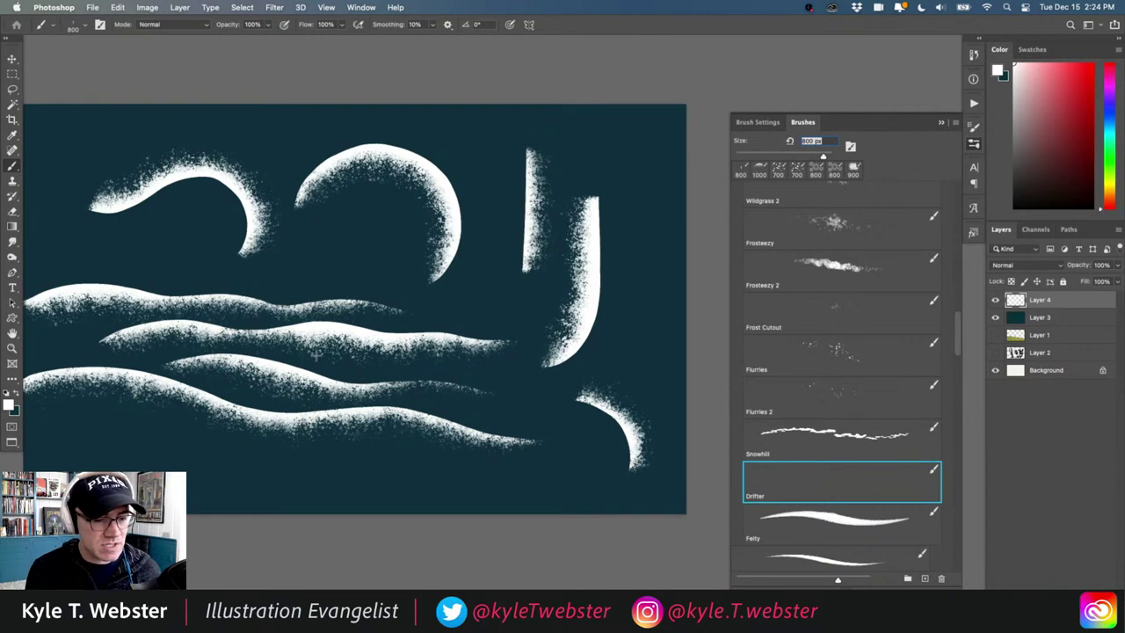
{"action": "left_click_drag", "start_coordinate": [298, 405], "coordinate": [372, 411]}
{"action": "mouse_move", "coordinate": [216, 139]}
{"action": "left_mouse_down"}
{"action": "mouse_move", "coordinate": [181, 148]}
{"action": "mouse_move", "coordinate": [130, 214]}
{"action": "mouse_move", "coordinate": [136, 232]}
{"action": "left_mouse_up"}
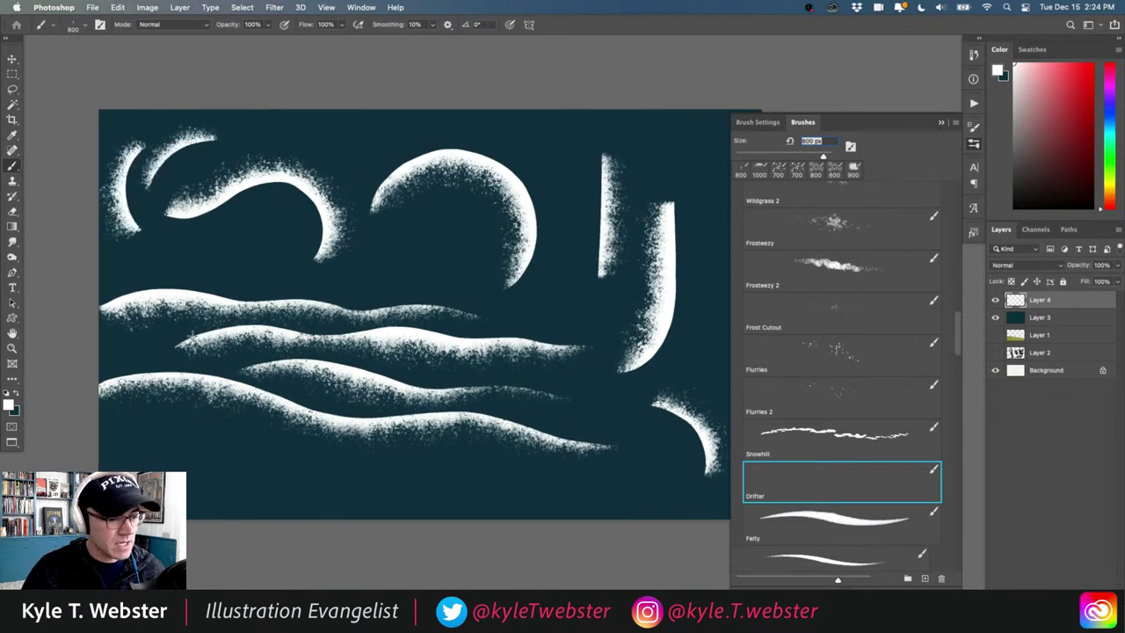
Step: Clear the Drifter samples from Layer 4 and paint three tall, downward-curving Drifter strokes at 800 px
{"action": "key", "text": "super+a"}
{"action": "key", "text": "BackSpace"}
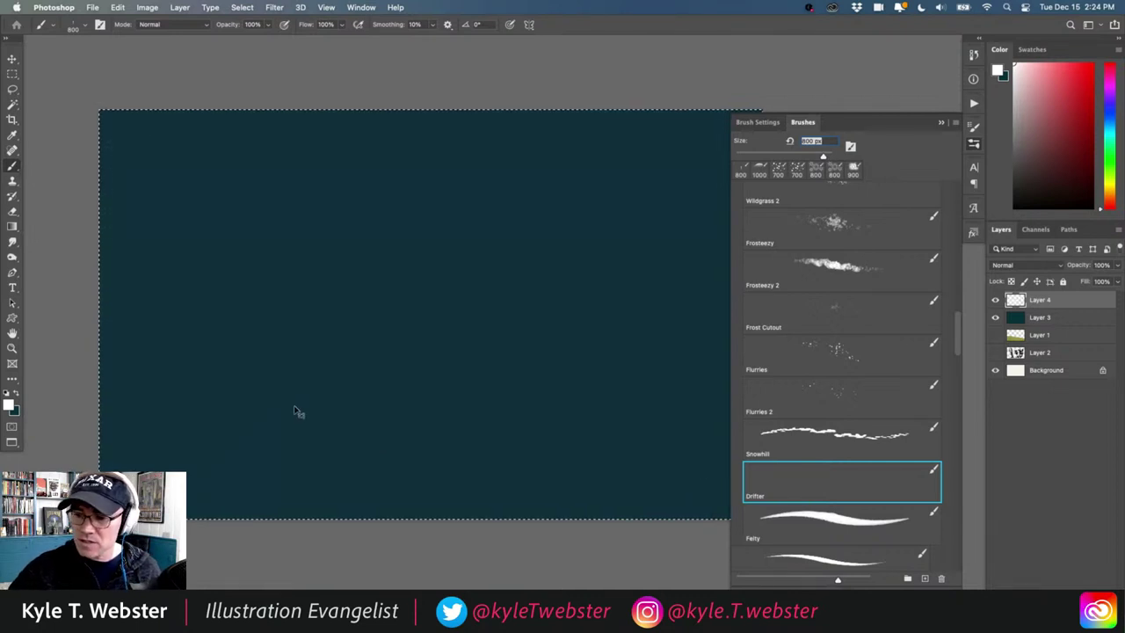
{"action": "left_click", "coordinate": [342, 373], "text": "super"}
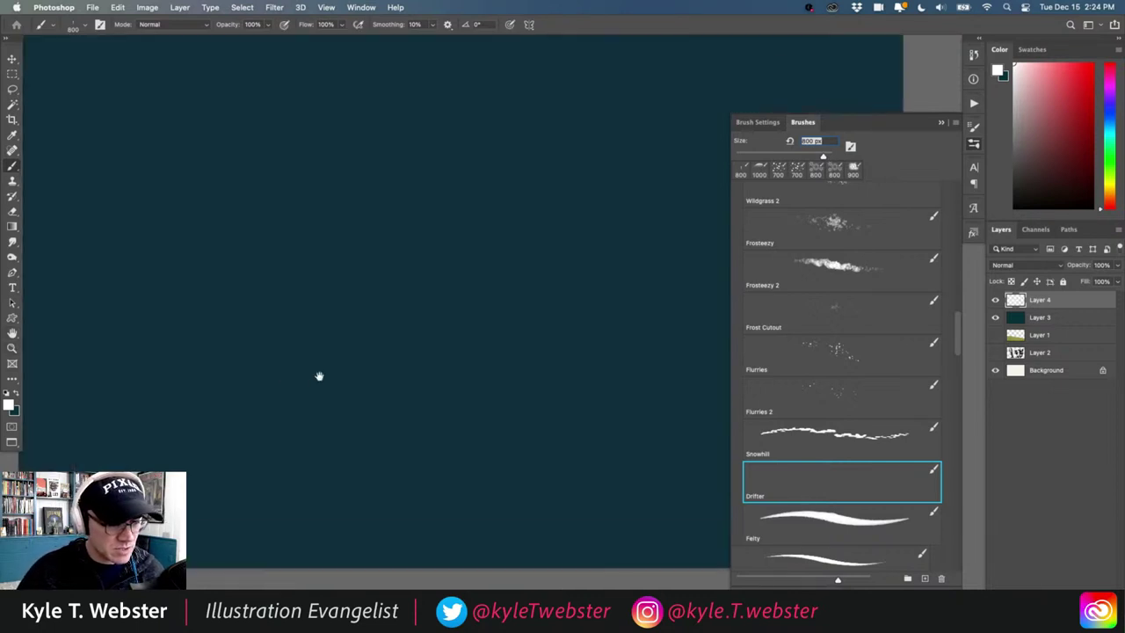
{"action": "left_click_drag", "start_coordinate": [319, 377], "coordinate": [378, 414]}
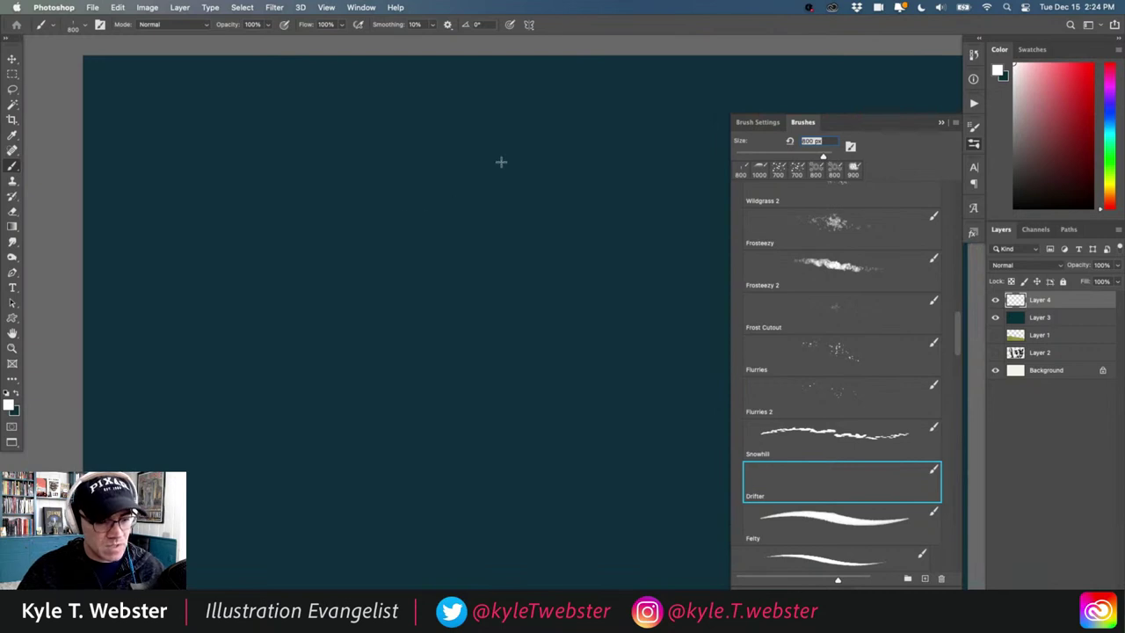
{"action": "mouse_move", "coordinate": [501, 162]}
{"action": "left_mouse_down"}
{"action": "mouse_move", "coordinate": [482, 250]}
{"action": "mouse_move", "coordinate": [410, 335]}
{"action": "mouse_move", "coordinate": [420, 453]}
{"action": "left_mouse_up"}
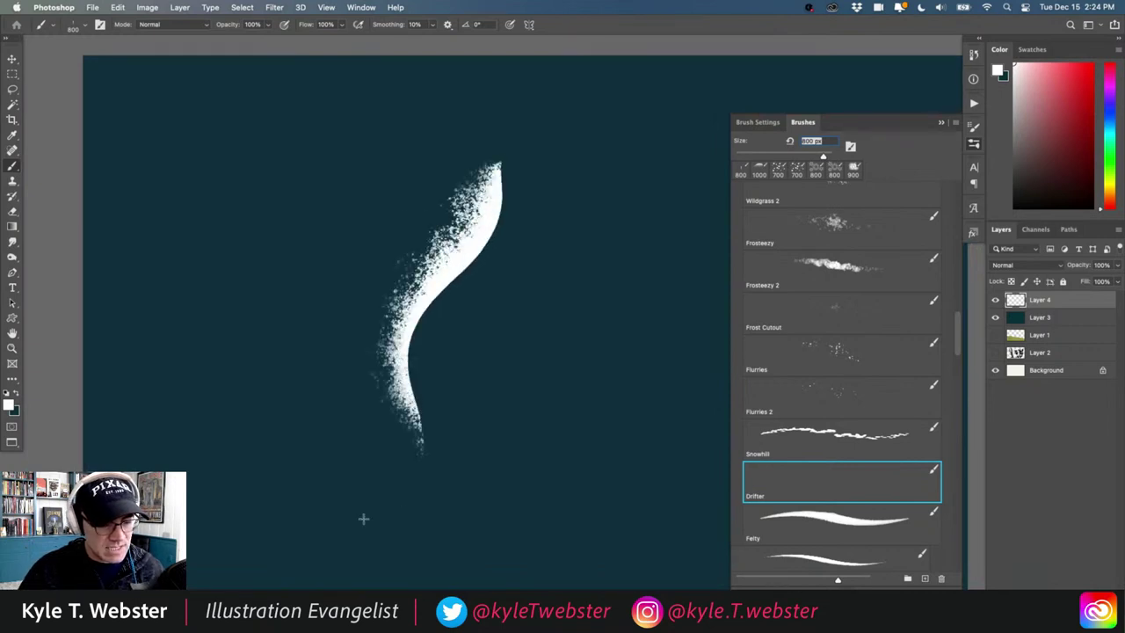
{"action": "double_click", "coordinate": [12, 349]}
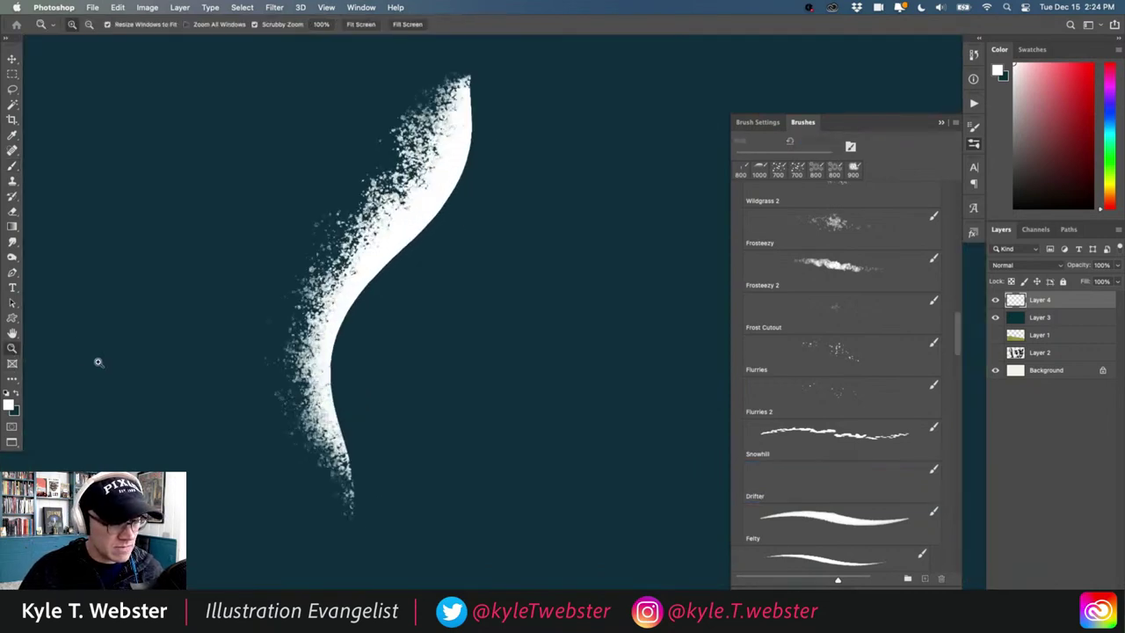
{"action": "left_click_drag", "start_coordinate": [203, 397], "coordinate": [378, 423]}
{"action": "key", "text": "b"}
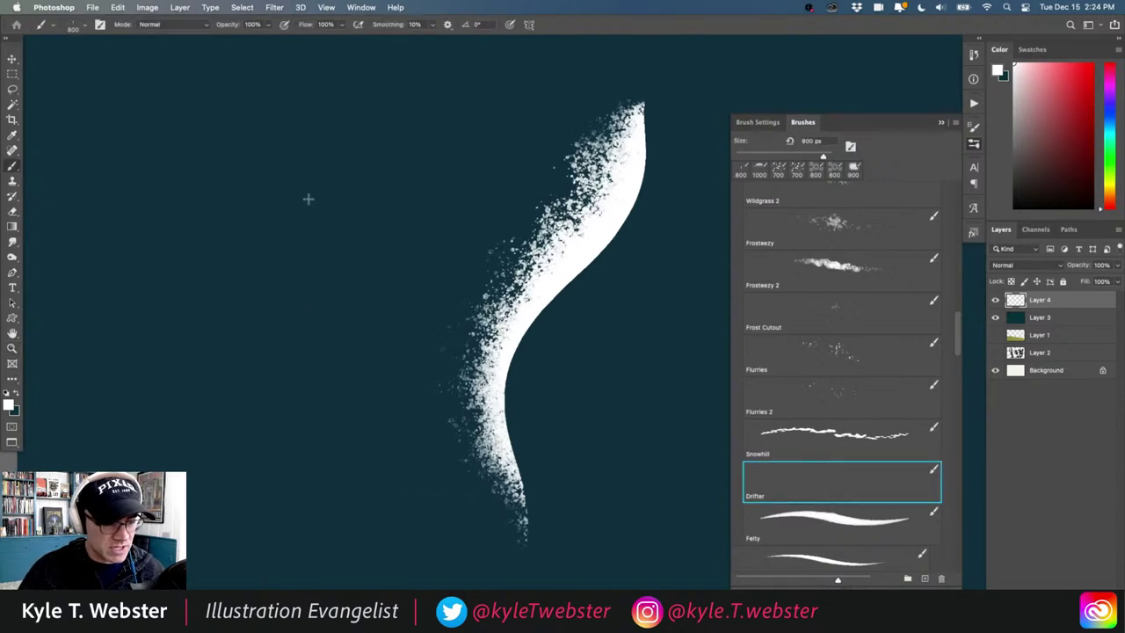
{"action": "mouse_move", "coordinate": [330, 123]}
{"action": "left_mouse_down"}
{"action": "mouse_move", "coordinate": [333, 239]}
{"action": "mouse_move", "coordinate": [265, 362]}
{"action": "mouse_move", "coordinate": [235, 490]}
{"action": "left_mouse_up"}
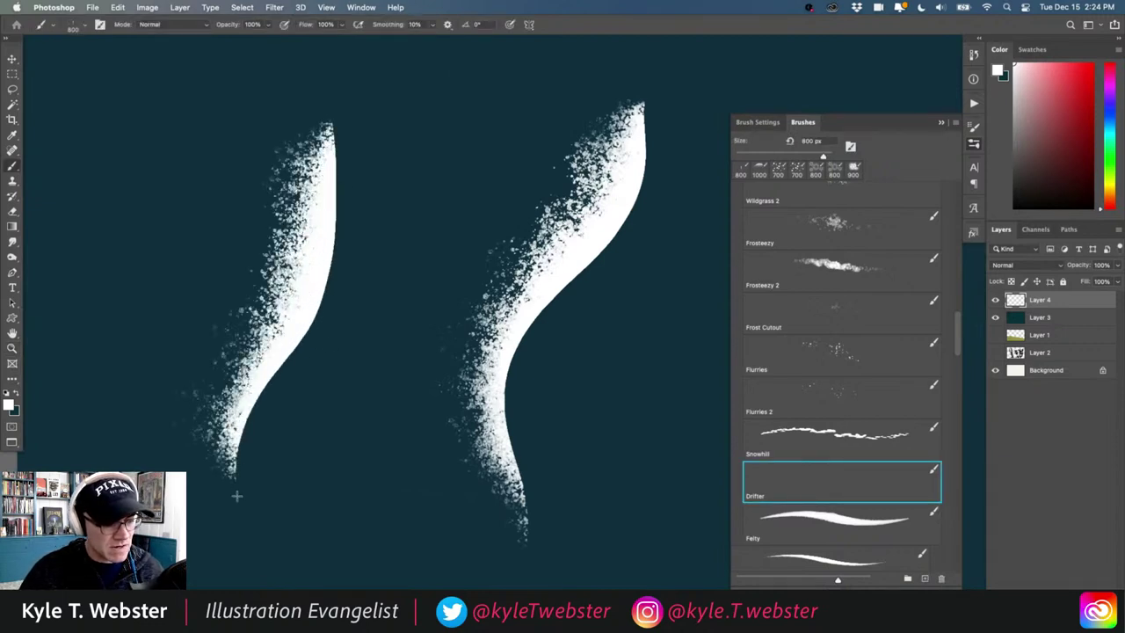
{"action": "left_click_drag", "start_coordinate": [380, 326], "coordinate": [530, 338]}
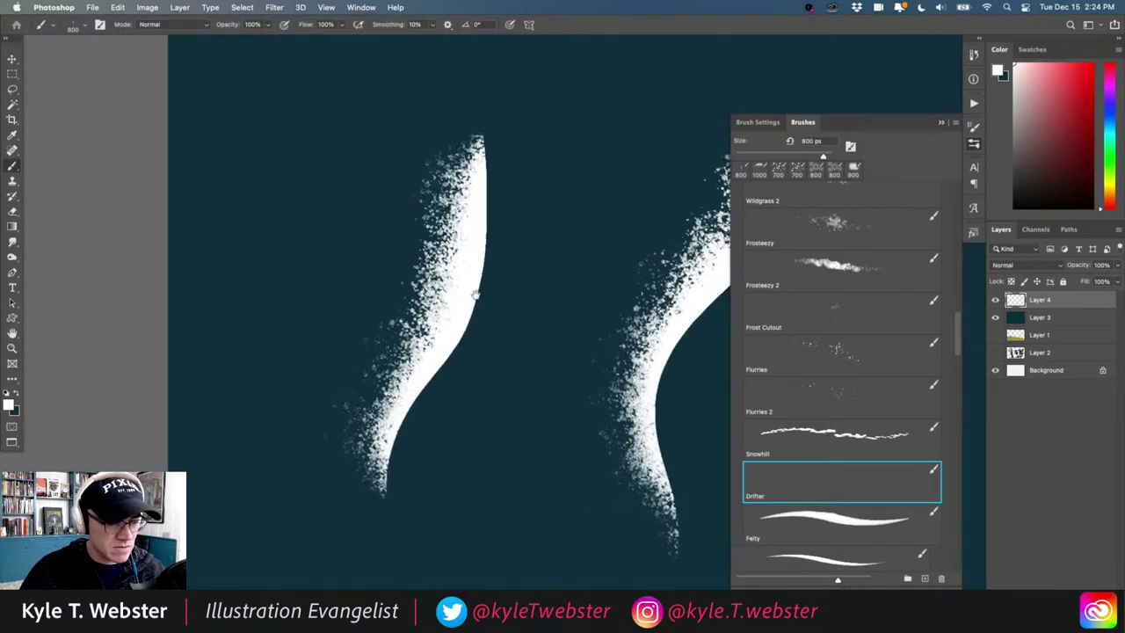
{"action": "mouse_move", "coordinate": [325, 114]}
{"action": "left_mouse_down"}
{"action": "mouse_move", "coordinate": [248, 369]}
{"action": "mouse_move", "coordinate": [298, 514]}
{"action": "left_mouse_up"}
Step: Enlarge the Drifter brush to 1100 px and paint two thicker S-curved strokes to the right of the earlier ones
{"action": "mouse_move", "coordinate": [489, 469]}
{"action": "left_mouse_down"}
{"action": "mouse_move", "coordinate": [286, 471]}
{"action": "mouse_move", "coordinate": [232, 429]}
{"action": "left_mouse_up"}
{"action": "left_click_drag", "start_coordinate": [478, 398], "coordinate": [241, 382]}
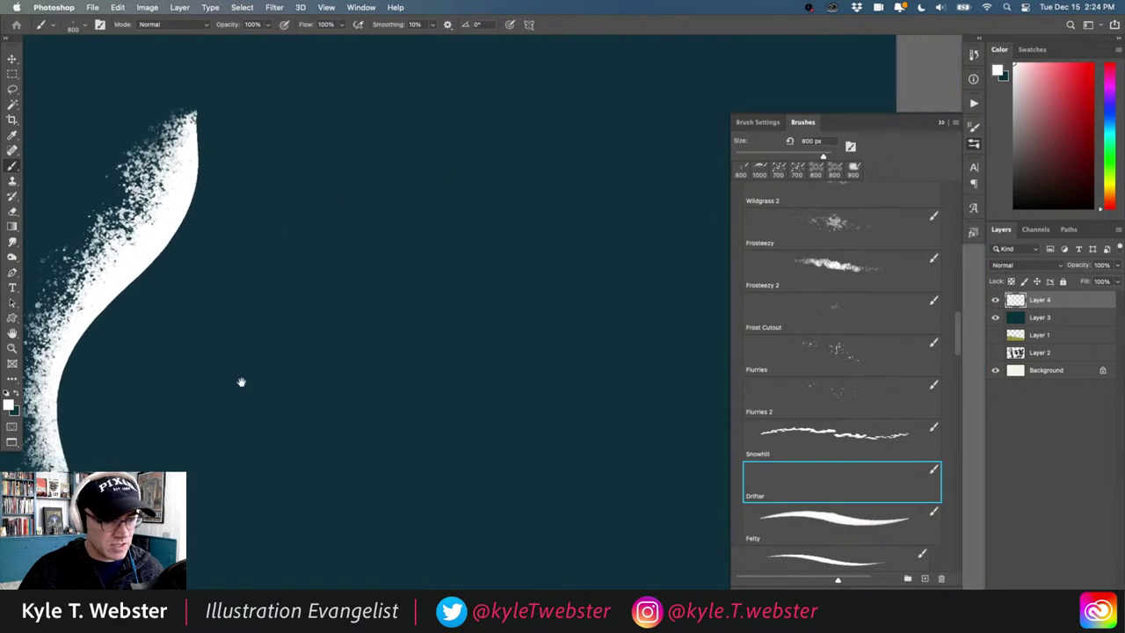
{"action": "key", "text": "bracketright"}
{"action": "key", "text": "bracketright"}
{"action": "key", "text": "bracketright"}
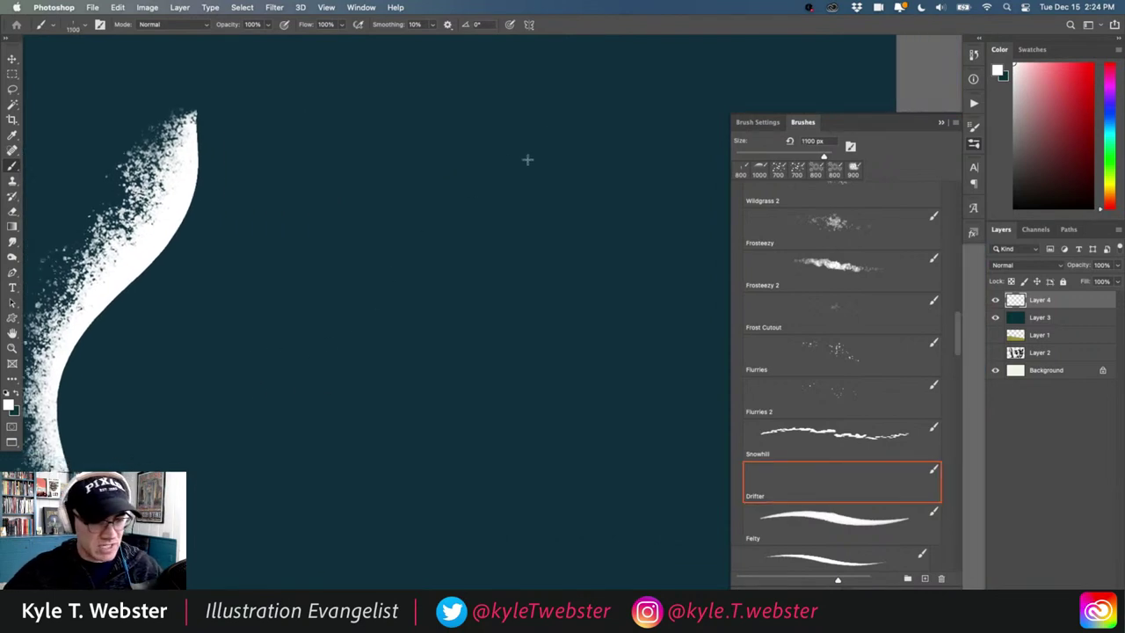
{"action": "mouse_move", "coordinate": [560, 115]}
{"action": "left_mouse_down"}
{"action": "mouse_move", "coordinate": [507, 380]}
{"action": "mouse_move", "coordinate": [519, 508]}
{"action": "left_mouse_up"}
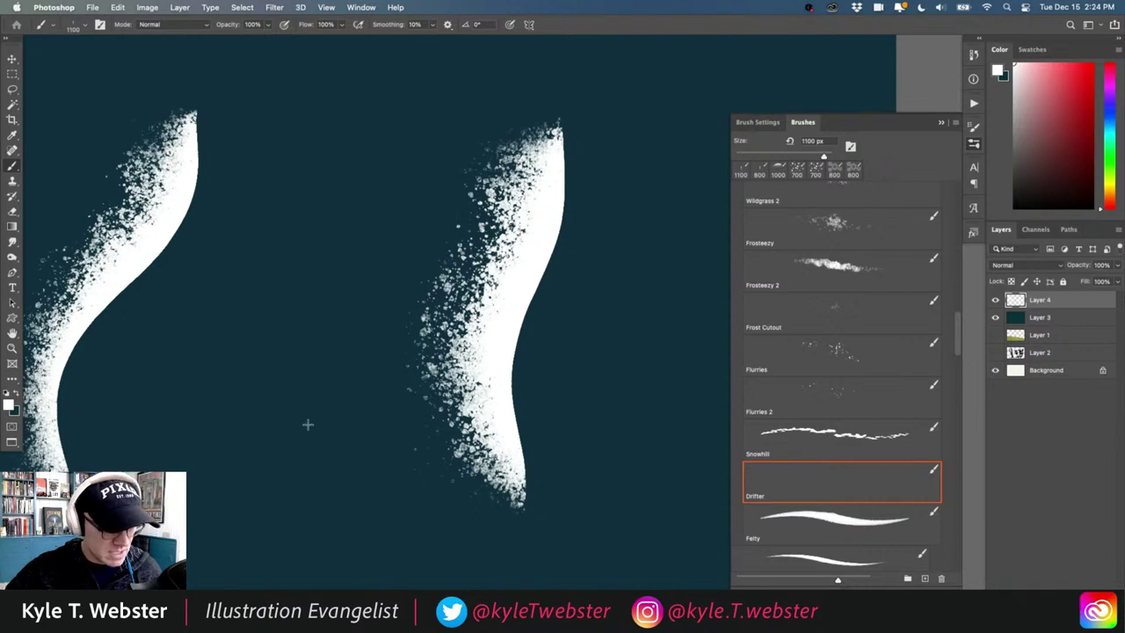
{"action": "mouse_move", "coordinate": [378, 104]}
{"action": "left_mouse_down"}
{"action": "mouse_move", "coordinate": [368, 199]}
{"action": "mouse_move", "coordinate": [316, 360]}
{"action": "mouse_move", "coordinate": [351, 540]}
{"action": "left_mouse_up"}
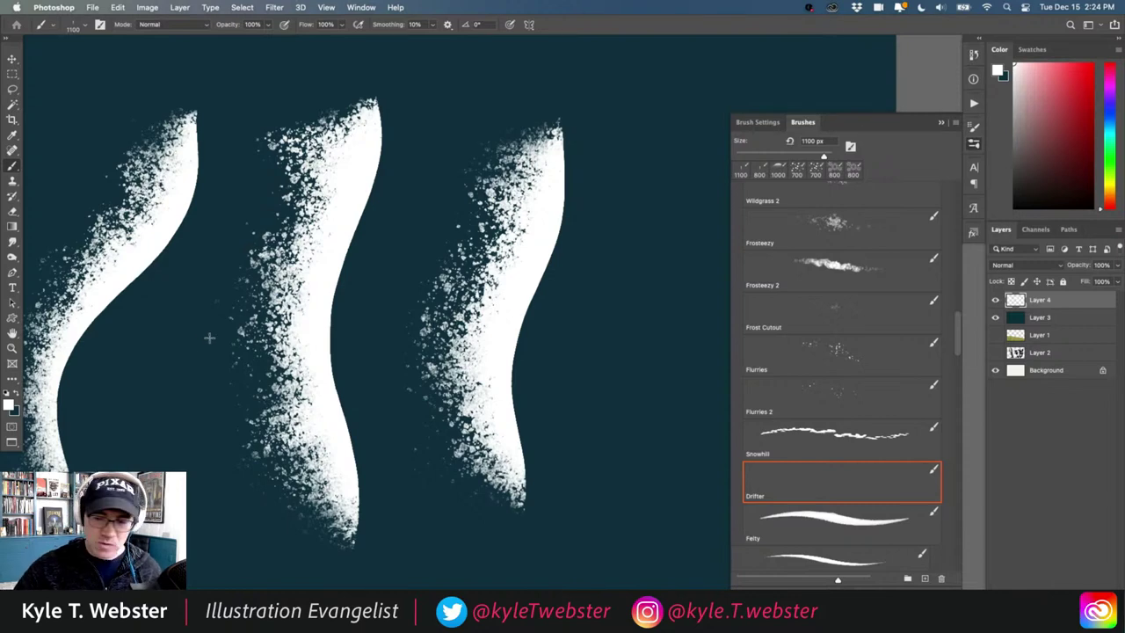
Step: Clear all Drifter strokes from Layer 4, deselect, and hide Layer 4 and the dark teal Layer 3
{"action": "left_click_drag", "start_coordinate": [336, 428], "coordinate": [349, 402]}
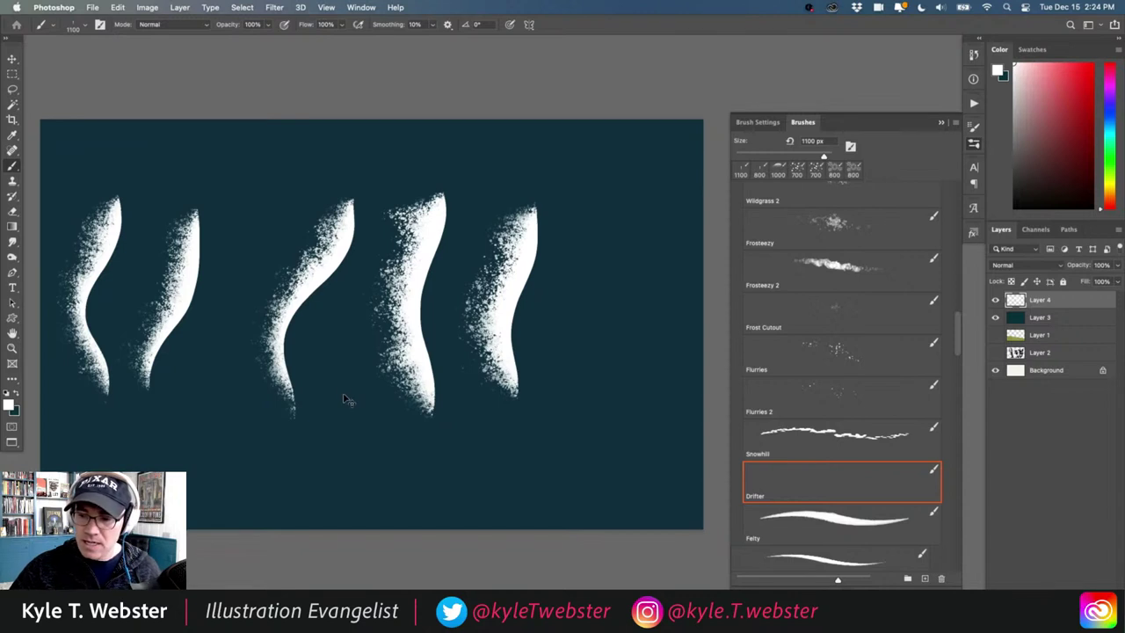
{"action": "key", "text": "super+a"}
{"action": "key", "text": "BackSpace"}
{"action": "key", "text": "super+d"}
{"action": "left_click_drag", "start_coordinate": [346, 341], "coordinate": [390, 349]}
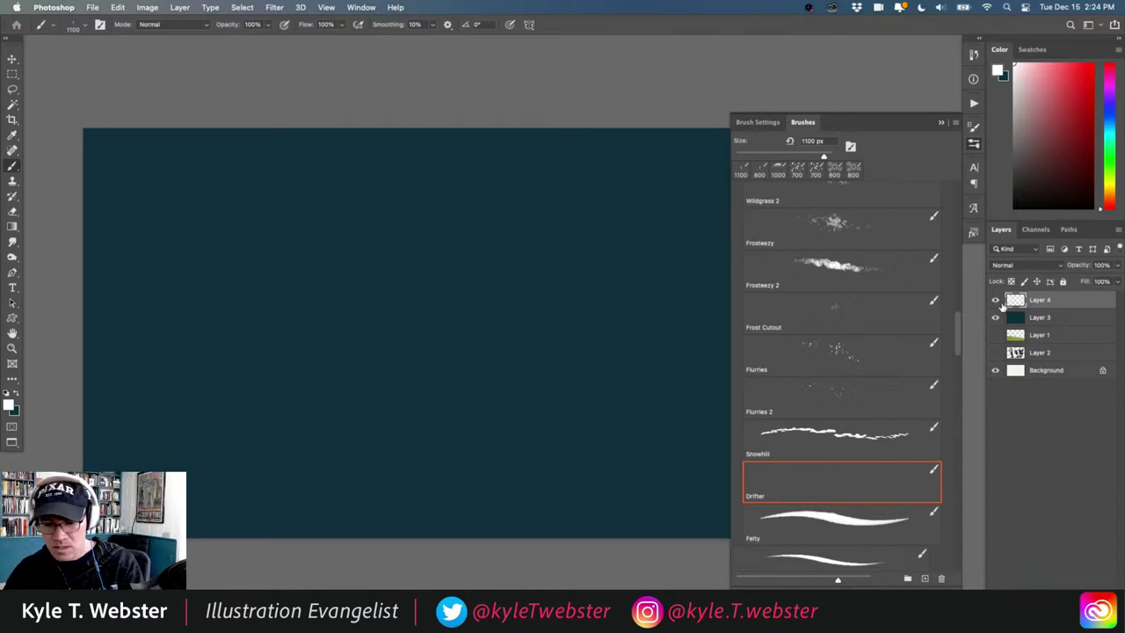
{"action": "left_click", "coordinate": [997, 300]}
{"action": "left_click", "coordinate": [996, 317]}
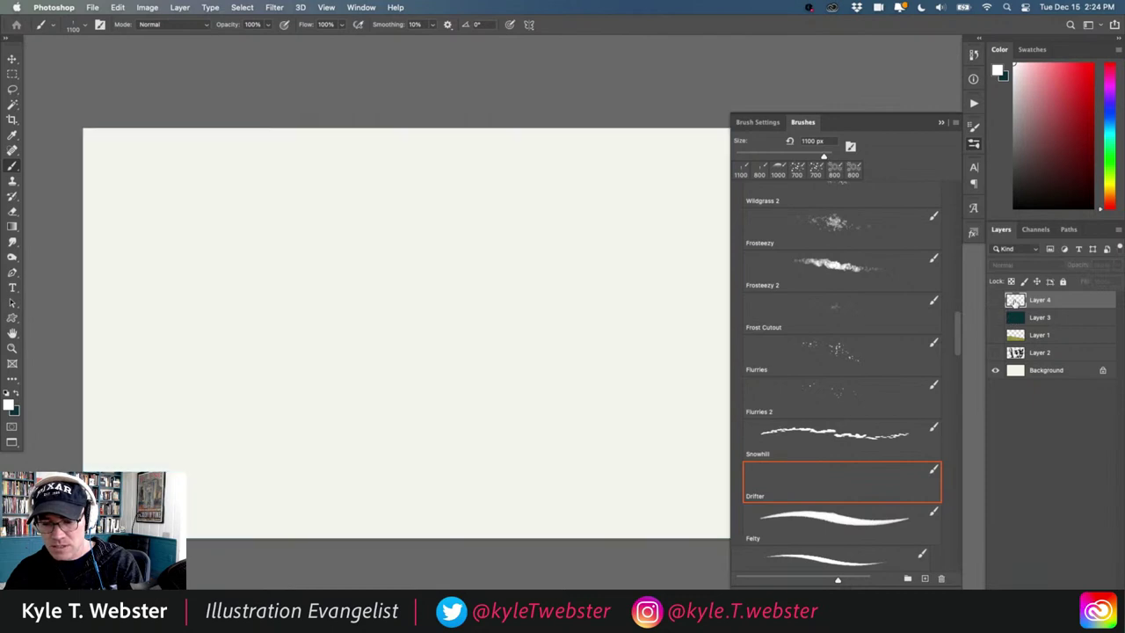
Step: Add a new layer, reset to a black foreground, and paint a face's shaded nose and one eye with Drifter at 1100 px
{"action": "left_click", "coordinate": [1073, 590]}
{"action": "key", "text": "d"}
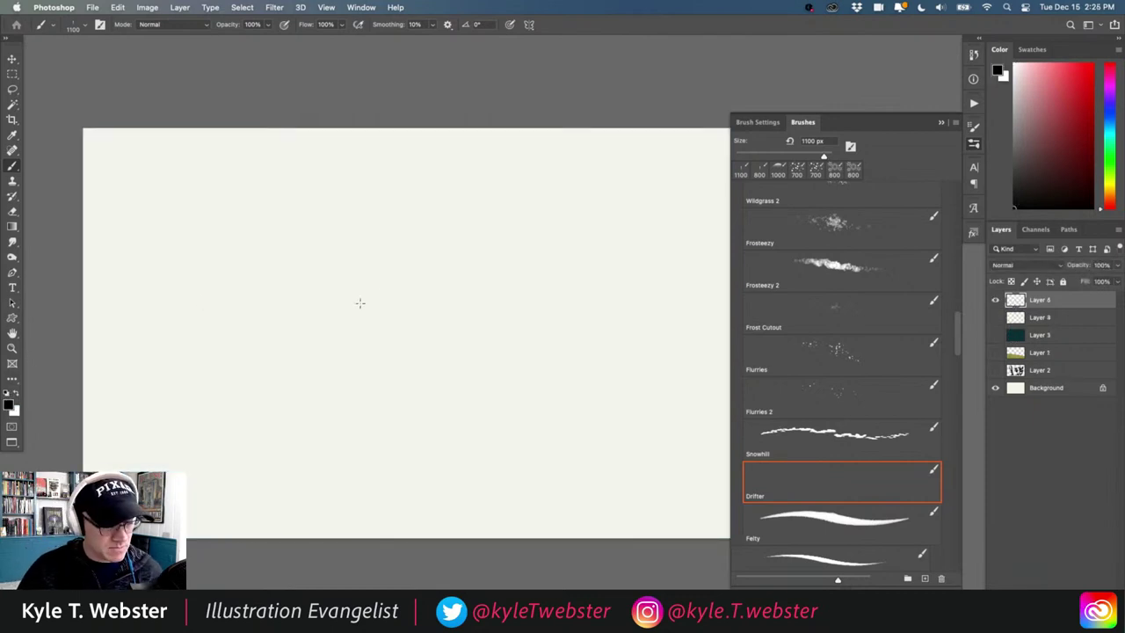
{"action": "left_click", "coordinate": [395, 311], "text": "super"}
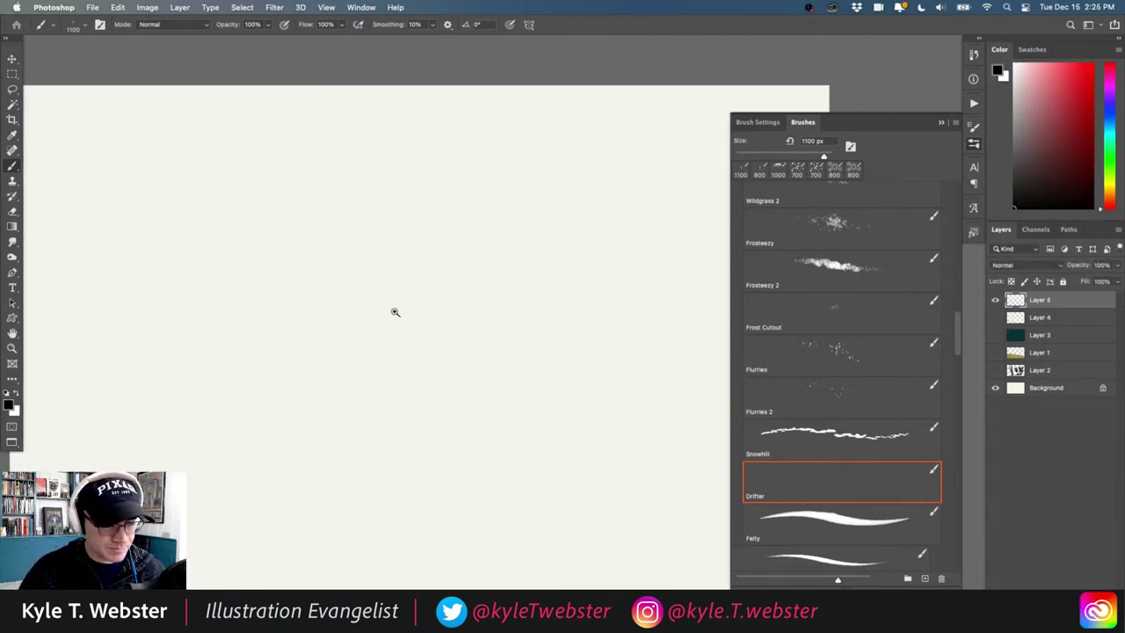
{"action": "left_click_drag", "start_coordinate": [399, 304], "coordinate": [403, 311]}
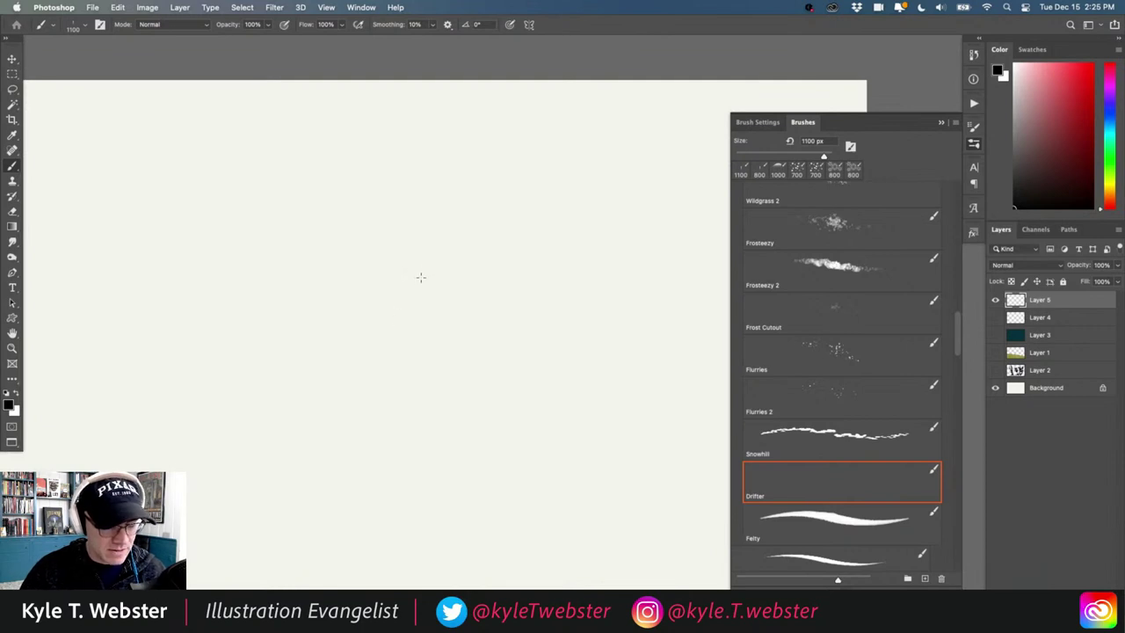
{"action": "mouse_move", "coordinate": [420, 279]}
{"action": "left_mouse_down"}
{"action": "mouse_move", "coordinate": [423, 370]}
{"action": "mouse_move", "coordinate": [445, 375]}
{"action": "left_mouse_up"}
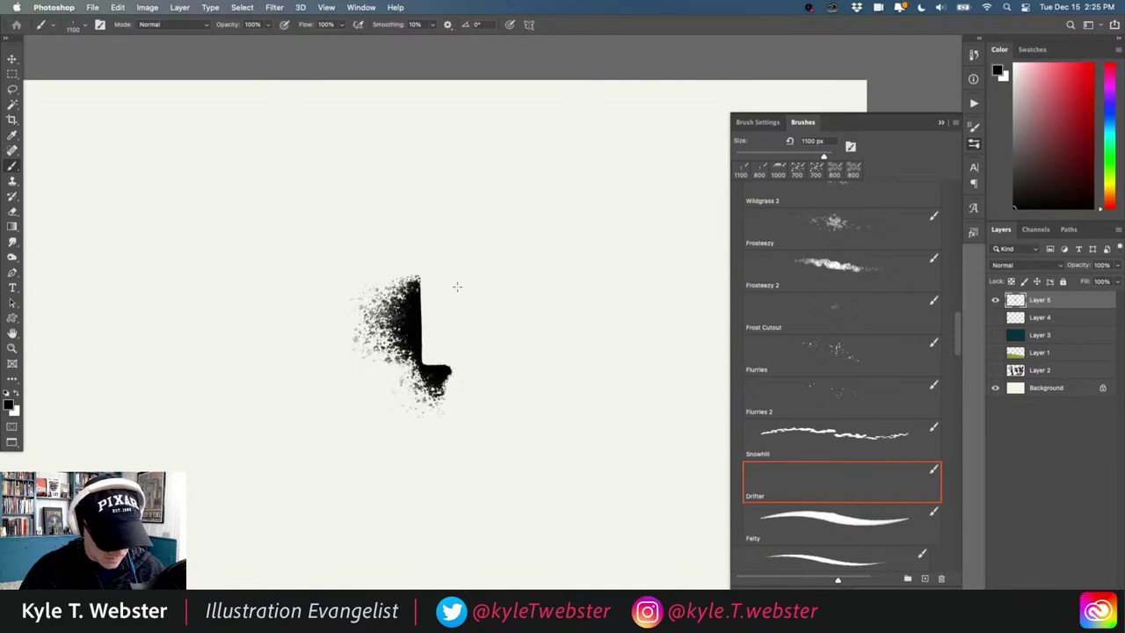
{"action": "left_click_drag", "start_coordinate": [457, 286], "coordinate": [484, 291]}
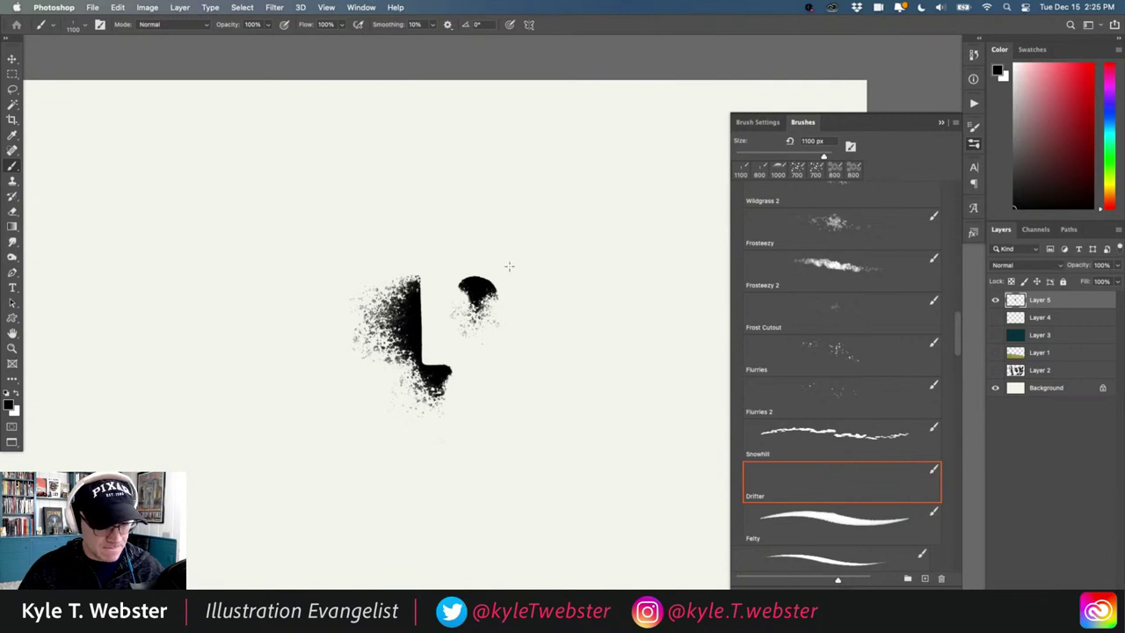
Step: Paint the brow above the eye, the curved shadow along the head's left side, the chin curve and a faint mouth
{"action": "mouse_move", "coordinate": [483, 211]}
{"action": "left_mouse_down"}
{"action": "mouse_move", "coordinate": [420, 232]}
{"action": "mouse_move", "coordinate": [492, 209]}
{"action": "mouse_move", "coordinate": [482, 226]}
{"action": "mouse_move", "coordinate": [433, 229]}
{"action": "left_mouse_up"}
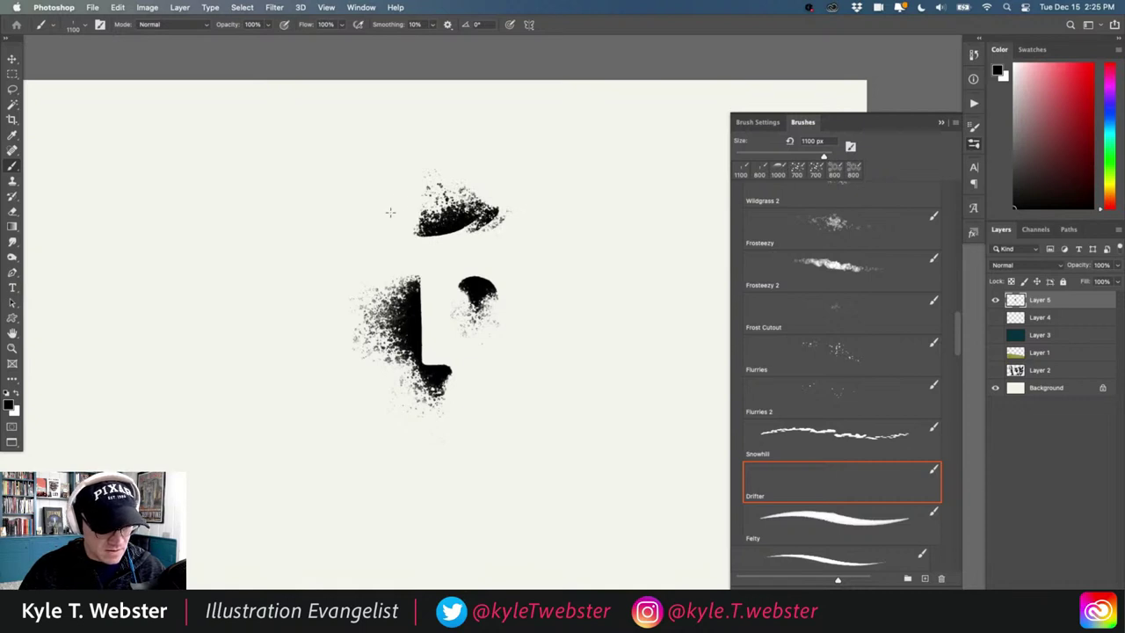
{"action": "mouse_move", "coordinate": [401, 195]}
{"action": "left_mouse_down"}
{"action": "mouse_move", "coordinate": [369, 200]}
{"action": "mouse_move", "coordinate": [353, 232]}
{"action": "mouse_move", "coordinate": [343, 304]}
{"action": "mouse_move", "coordinate": [353, 356]}
{"action": "left_mouse_up"}
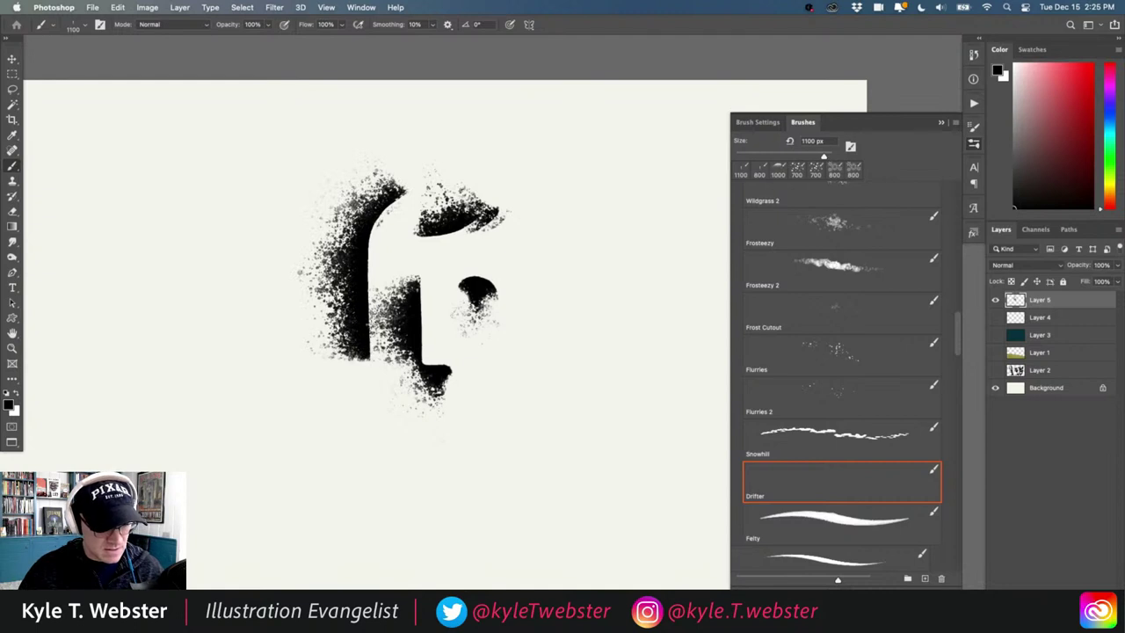
{"action": "mouse_move", "coordinate": [391, 415]}
{"action": "left_mouse_down"}
{"action": "mouse_move", "coordinate": [383, 435]}
{"action": "mouse_move", "coordinate": [406, 452]}
{"action": "mouse_move", "coordinate": [465, 450]}
{"action": "left_mouse_up"}
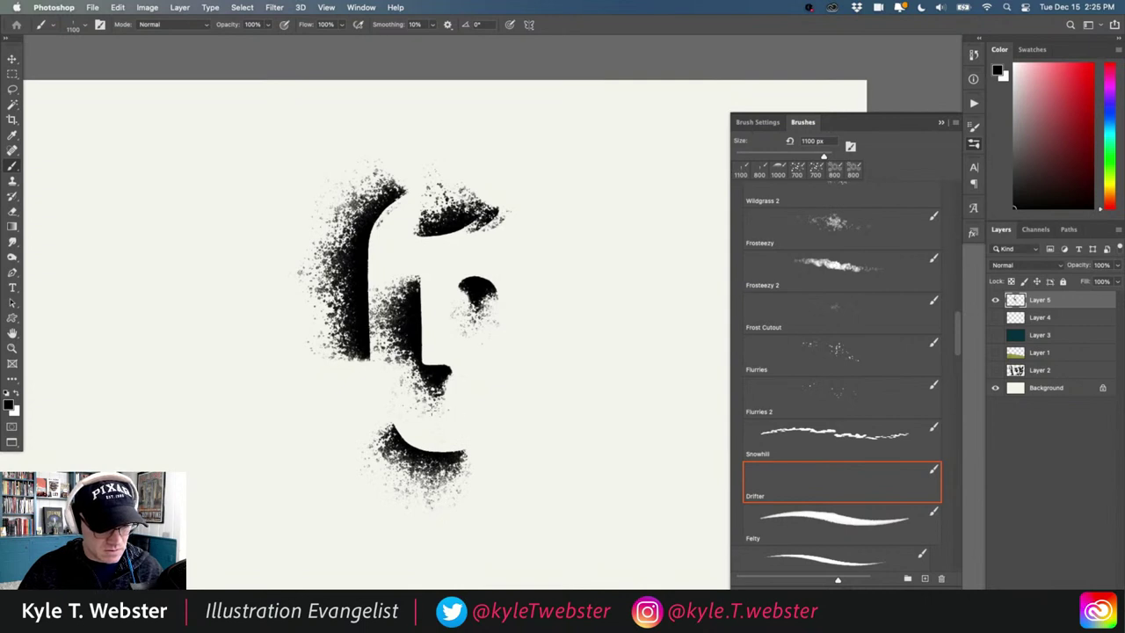
{"action": "mouse_move", "coordinate": [449, 406]}
{"action": "left_mouse_down"}
{"action": "mouse_move", "coordinate": [439, 423]}
{"action": "mouse_move", "coordinate": [435, 415]}
{"action": "left_mouse_up"}
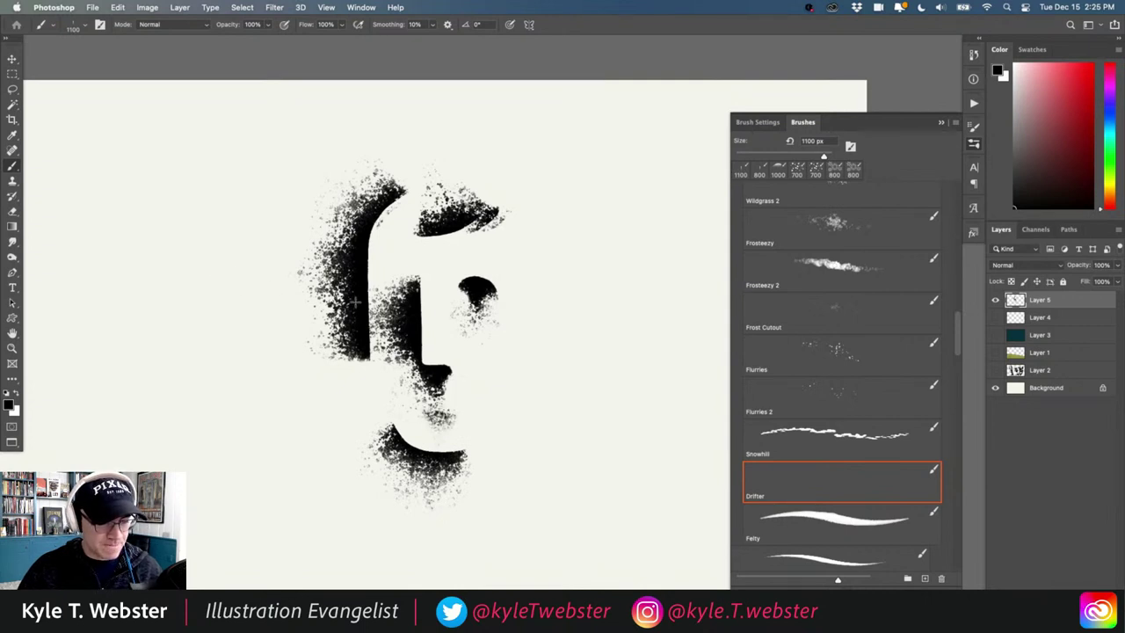
Step: Paint grainy Drifter strokes for the hair and ear on the right side of the face
{"action": "mouse_move", "coordinate": [572, 281]}
{"action": "left_mouse_down"}
{"action": "mouse_move", "coordinate": [567, 271]}
{"action": "mouse_move", "coordinate": [532, 279]}
{"action": "mouse_move", "coordinate": [528, 215]}
{"action": "left_mouse_up"}
{"action": "left_click_drag", "start_coordinate": [532, 269], "coordinate": [515, 226]}
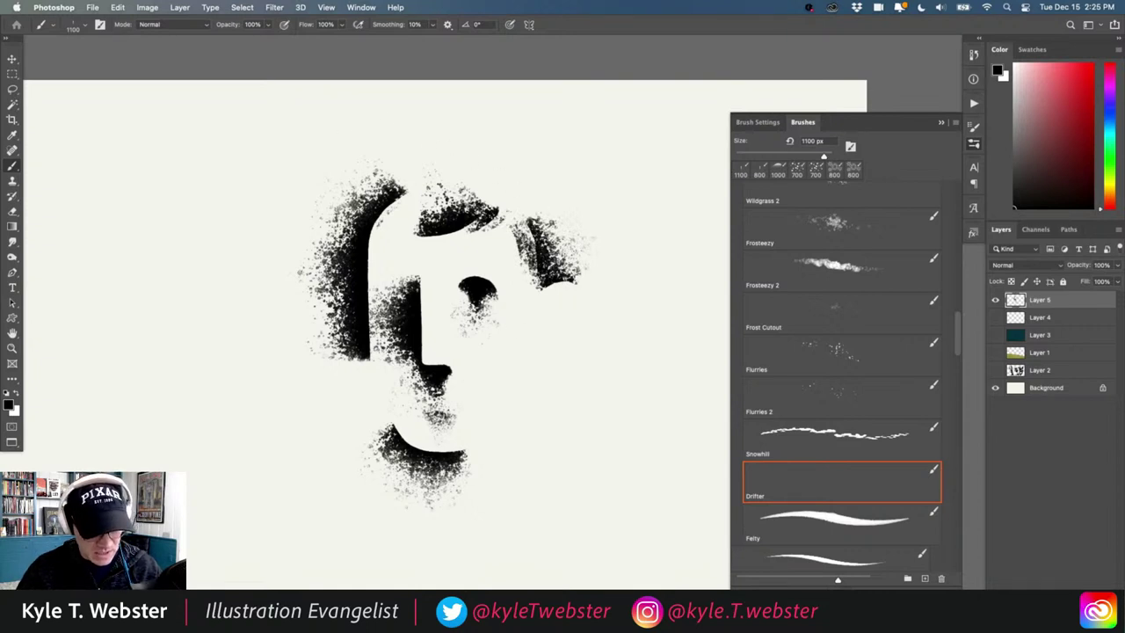
{"action": "mouse_move", "coordinate": [567, 277]}
{"action": "left_mouse_down"}
{"action": "mouse_move", "coordinate": [551, 339]}
{"action": "mouse_move", "coordinate": [537, 312]}
{"action": "left_mouse_up"}
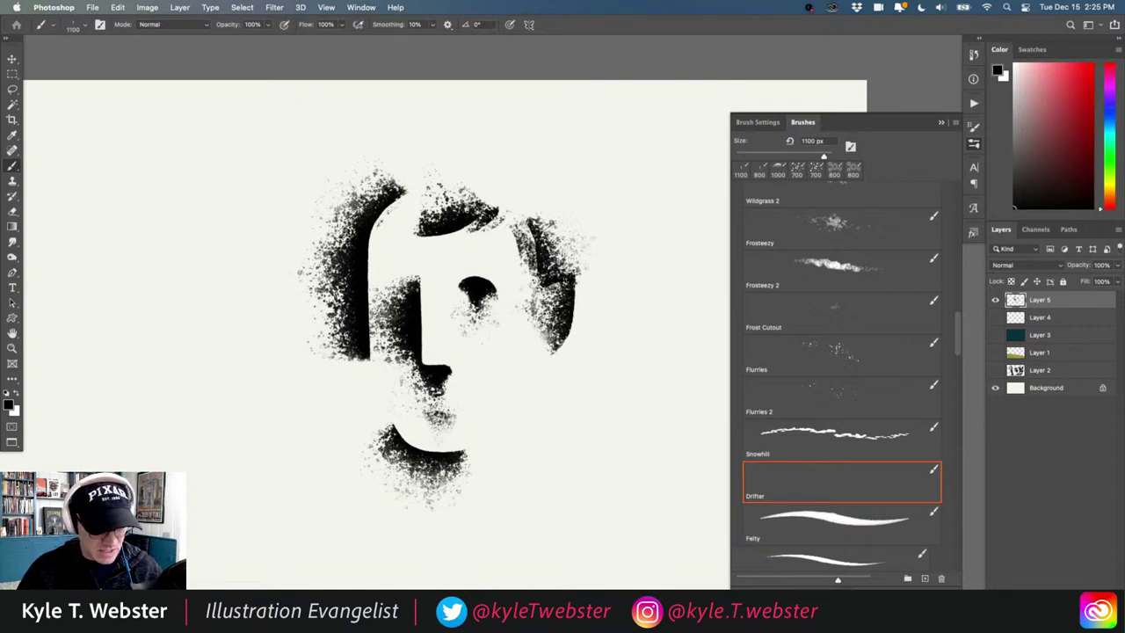
Step: Paint the long vertical neck shadow and the curved collar strokes on both sides beneath the face
{"action": "left_click_drag", "start_coordinate": [548, 377], "coordinate": [547, 495]}
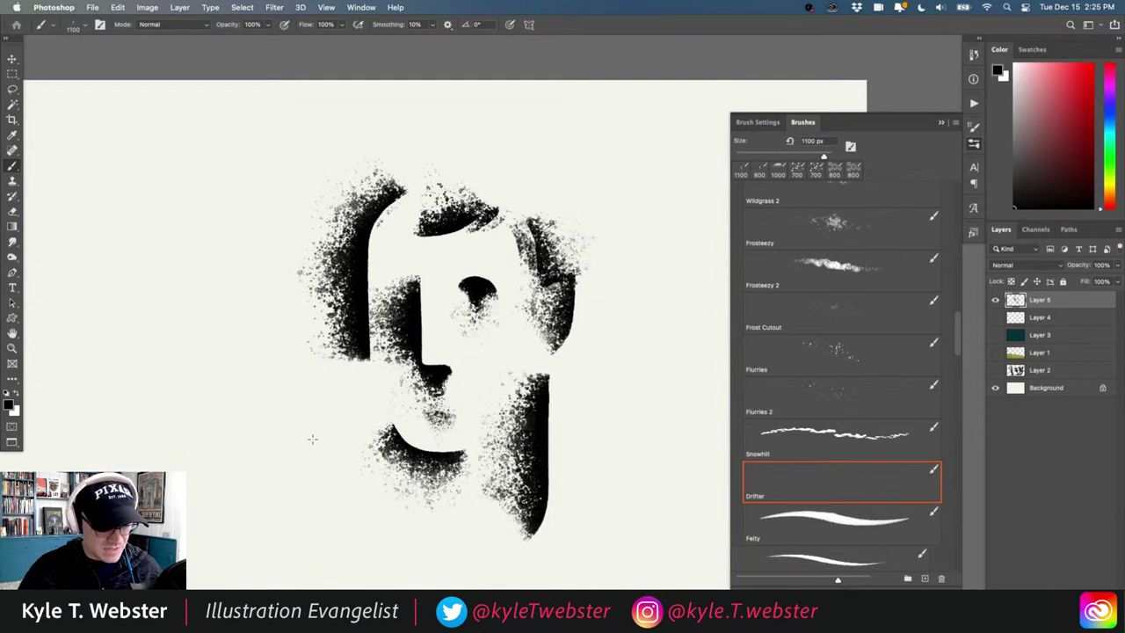
{"action": "left_click_drag", "start_coordinate": [369, 433], "coordinate": [358, 359]}
{"action": "mouse_move", "coordinate": [567, 463]}
{"action": "left_mouse_down"}
{"action": "mouse_move", "coordinate": [558, 450]}
{"action": "mouse_move", "coordinate": [527, 487]}
{"action": "left_mouse_up"}
{"action": "mouse_move", "coordinate": [406, 402]}
{"action": "left_mouse_down"}
{"action": "mouse_move", "coordinate": [373, 448]}
{"action": "mouse_move", "coordinate": [392, 463]}
{"action": "mouse_move", "coordinate": [342, 485]}
{"action": "left_mouse_up"}
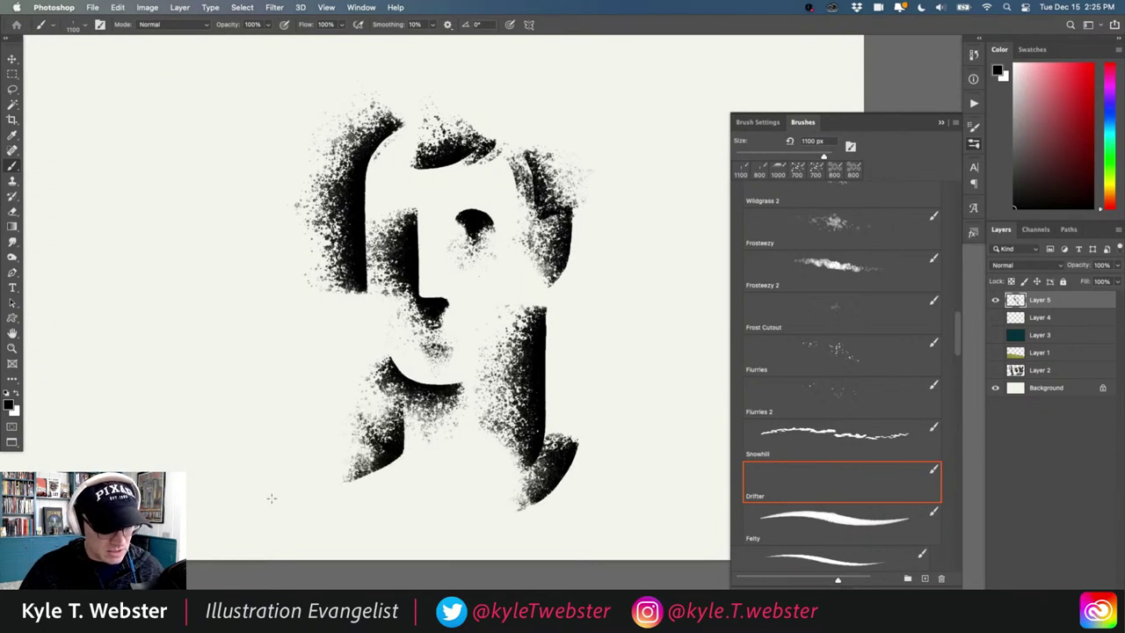
{"action": "left_click_drag", "start_coordinate": [345, 380], "coordinate": [315, 406]}
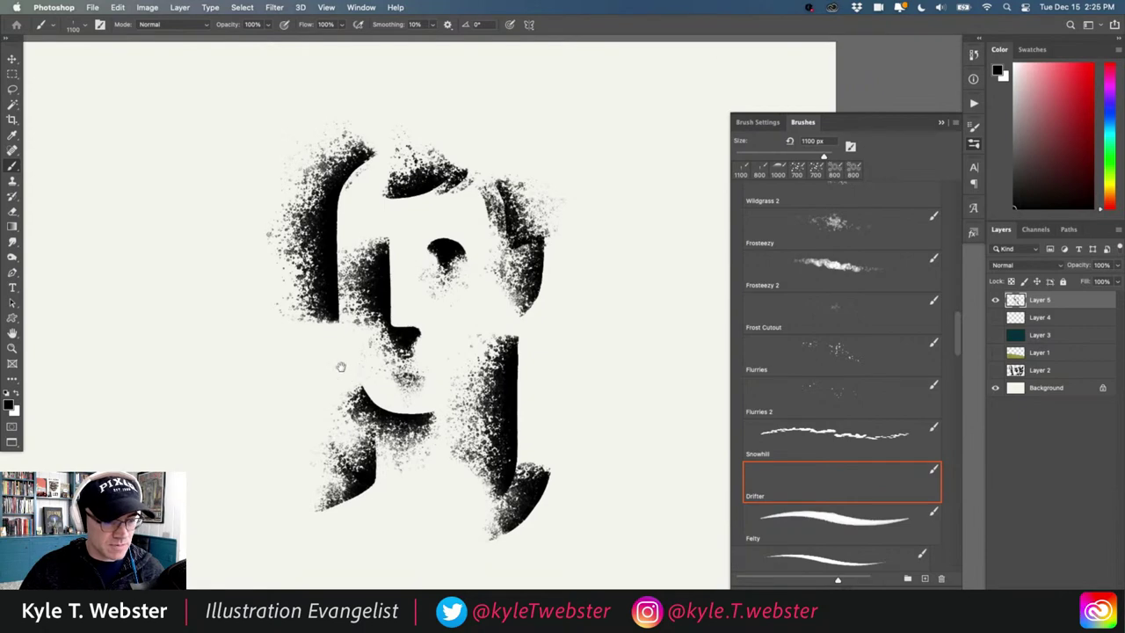
{"action": "scroll", "coordinate": [352, 369], "scroll_direction": "up", "scroll_amount": 3}
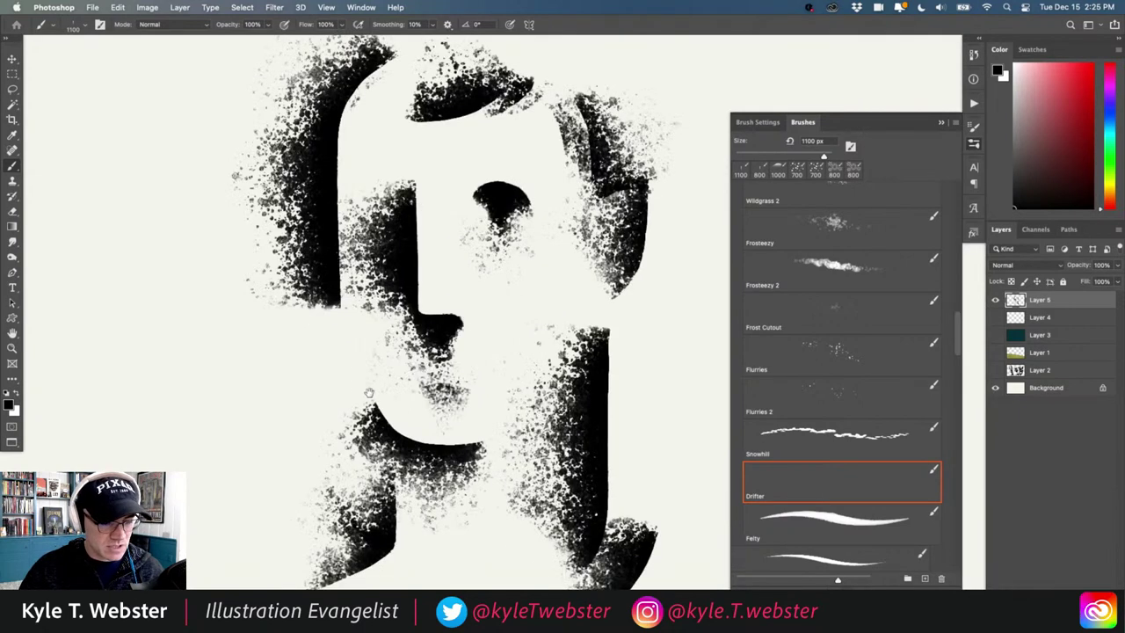
{"action": "scroll", "coordinate": [348, 398], "scroll_direction": "down", "scroll_amount": 2}
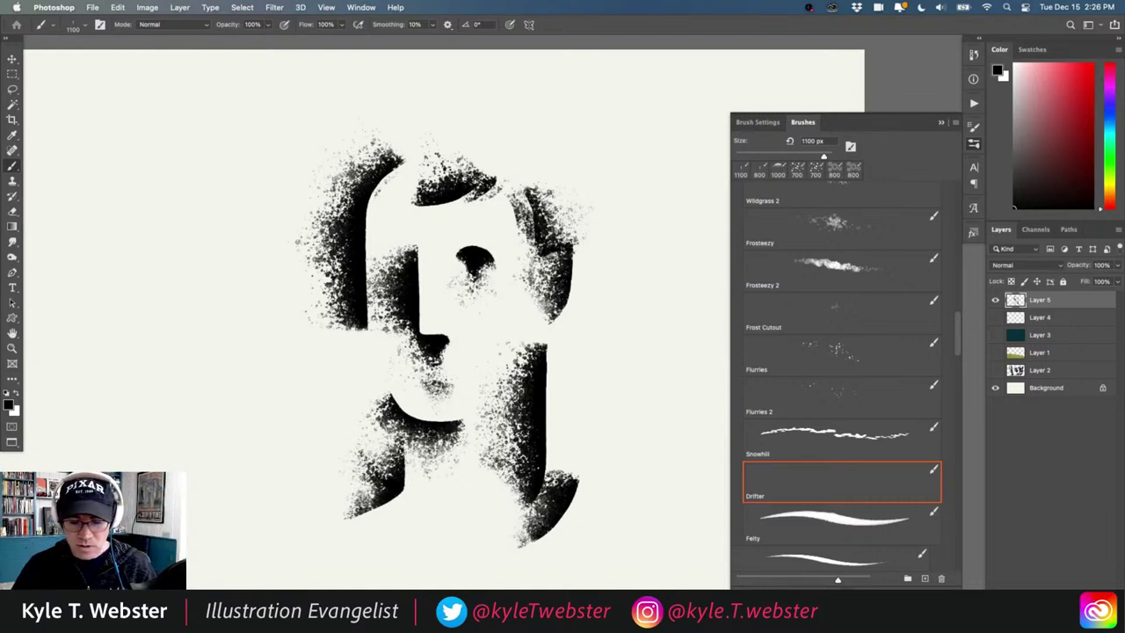
Step: Select the Felty brush at 20 px and draw a looping vertical test line to the left of the face
{"action": "left_click_drag", "start_coordinate": [958, 332], "coordinate": [957, 340]}
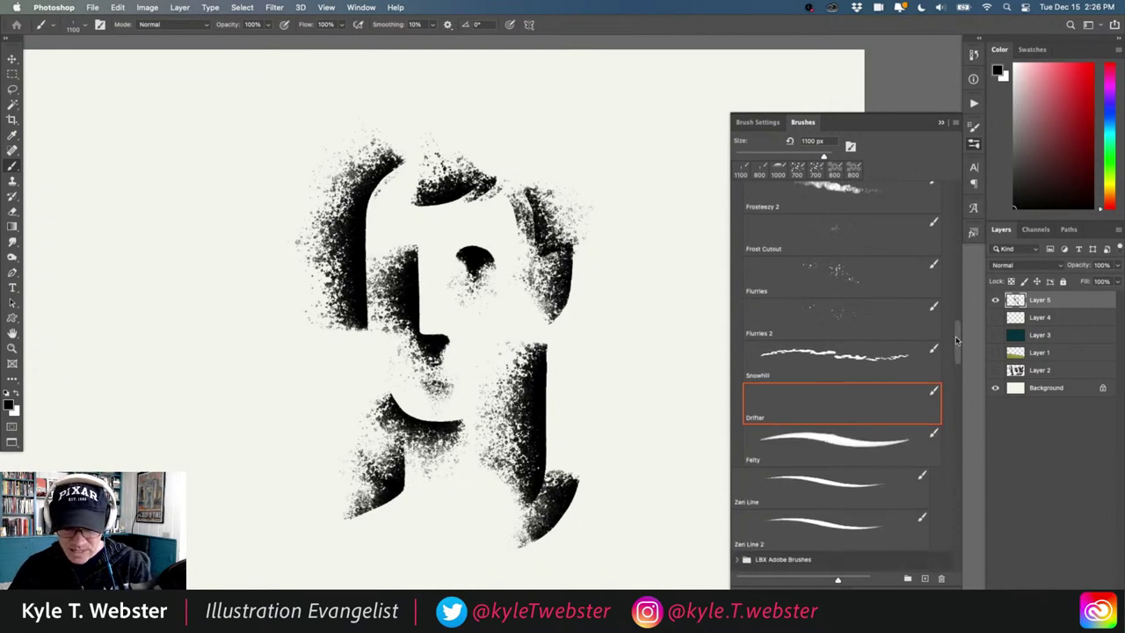
{"action": "left_click", "coordinate": [817, 430]}
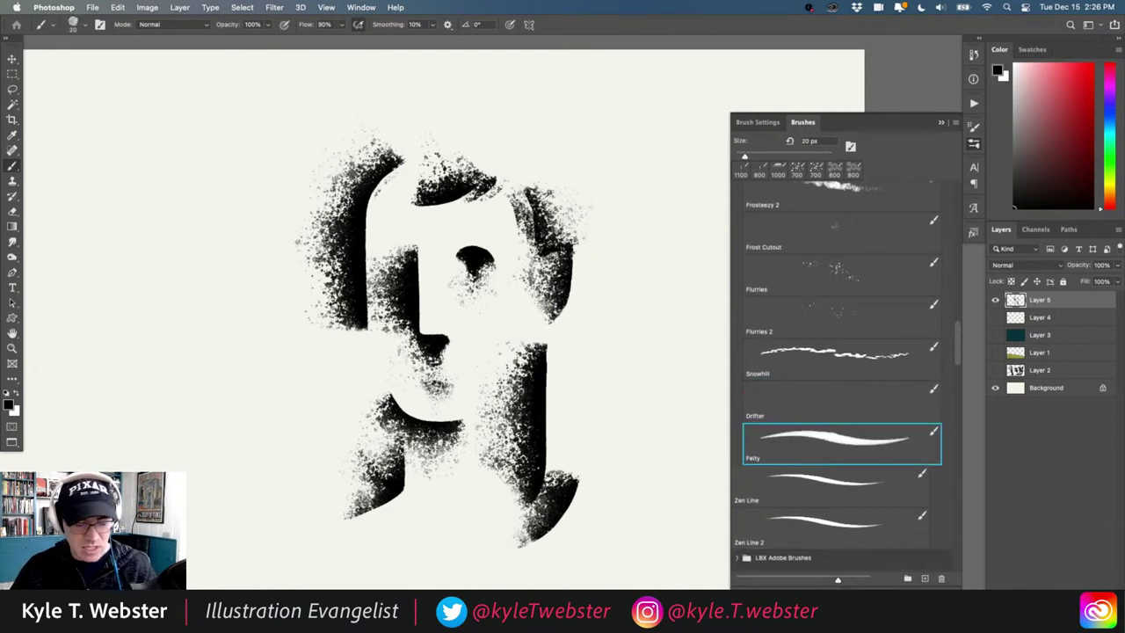
{"action": "mouse_move", "coordinate": [180, 140]}
{"action": "left_mouse_down"}
{"action": "mouse_move", "coordinate": [227, 210]}
{"action": "mouse_move", "coordinate": [162, 245]}
{"action": "mouse_move", "coordinate": [209, 331]}
{"action": "mouse_move", "coordinate": [185, 357]}
{"action": "mouse_move", "coordinate": [179, 420]}
{"action": "left_mouse_up"}
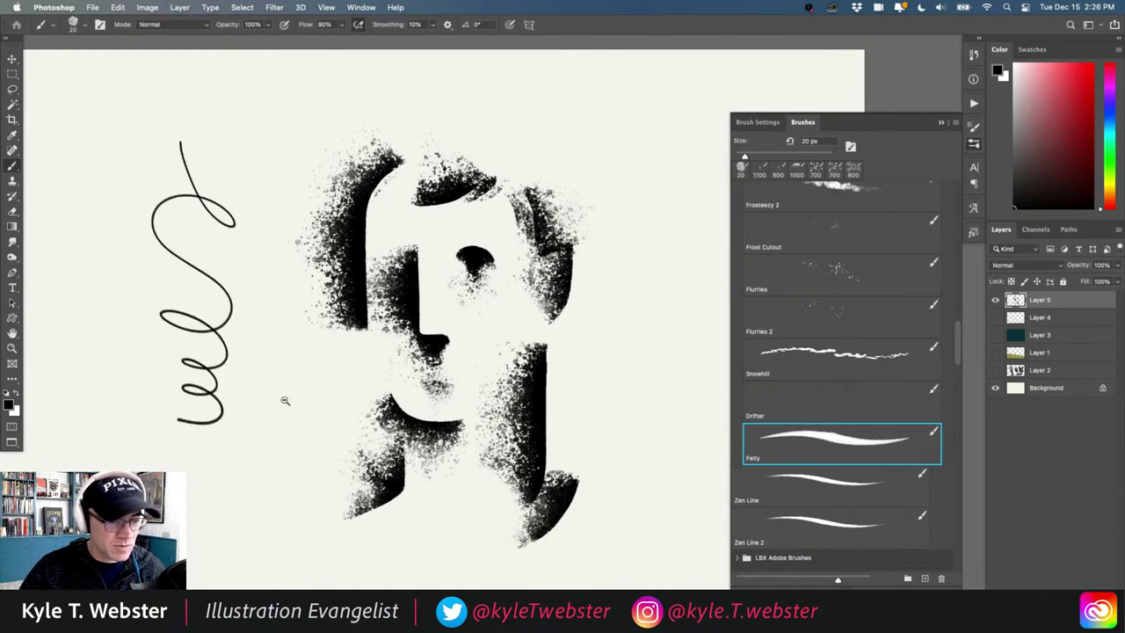
{"action": "mouse_move", "coordinate": [284, 402]}
{"action": "left_mouse_down"}
{"action": "mouse_move", "coordinate": [249, 409]}
{"action": "mouse_move", "coordinate": [277, 381]}
{"action": "mouse_move", "coordinate": [257, 380]}
{"action": "left_mouse_up"}
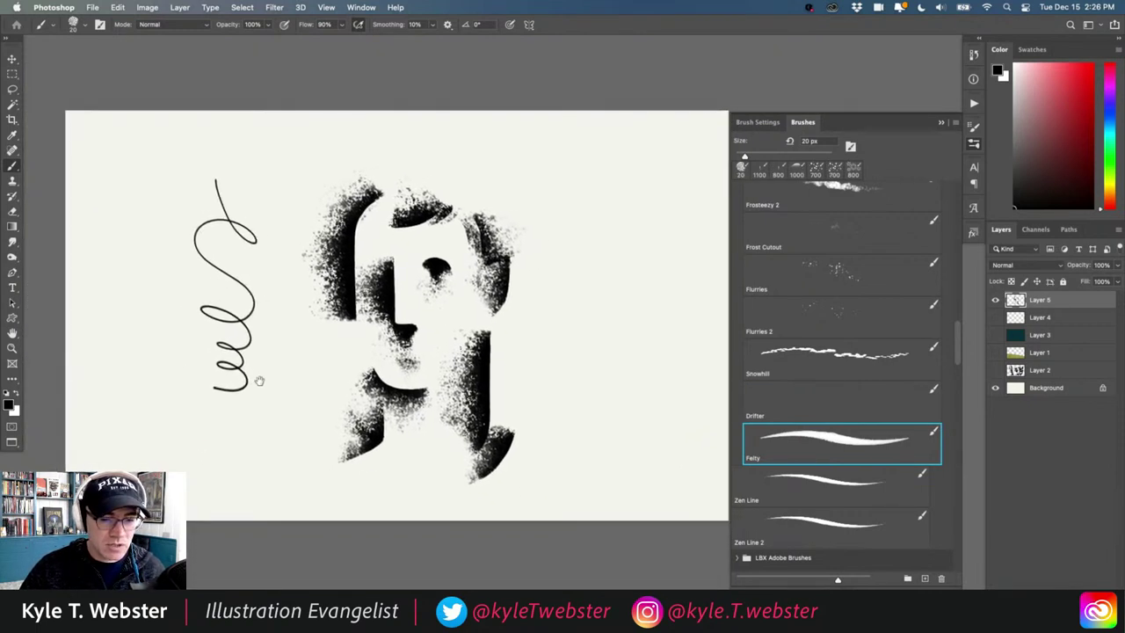
Step: Open the Get More Brushes option for obtaining additional brush sets
{"action": "left_click", "coordinate": [956, 122]}
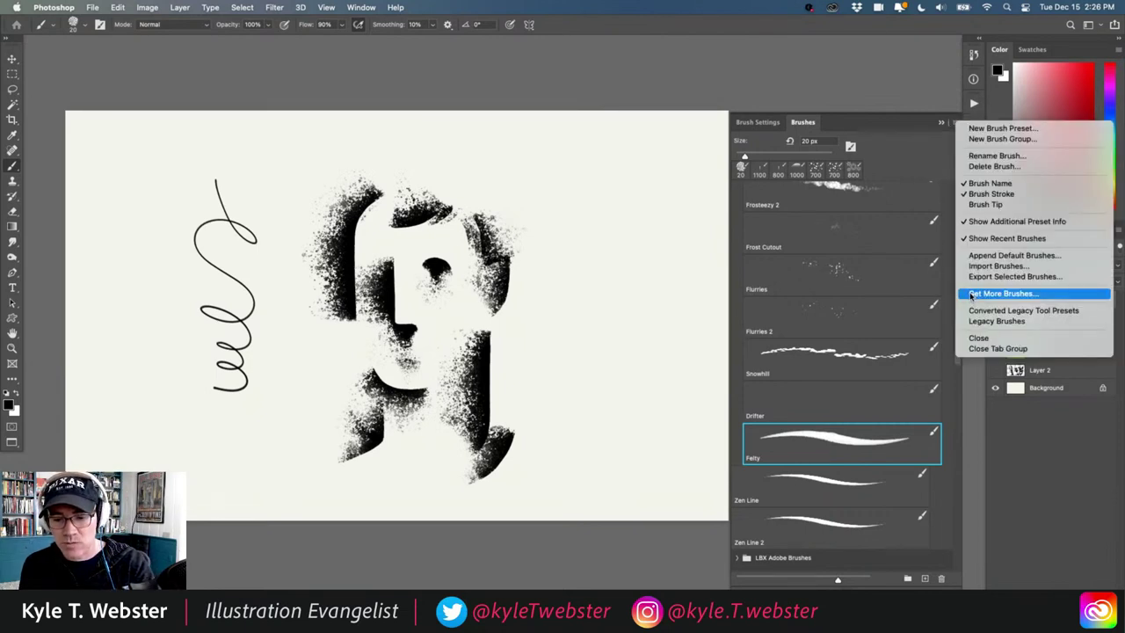
{"action": "left_click", "coordinate": [971, 295]}
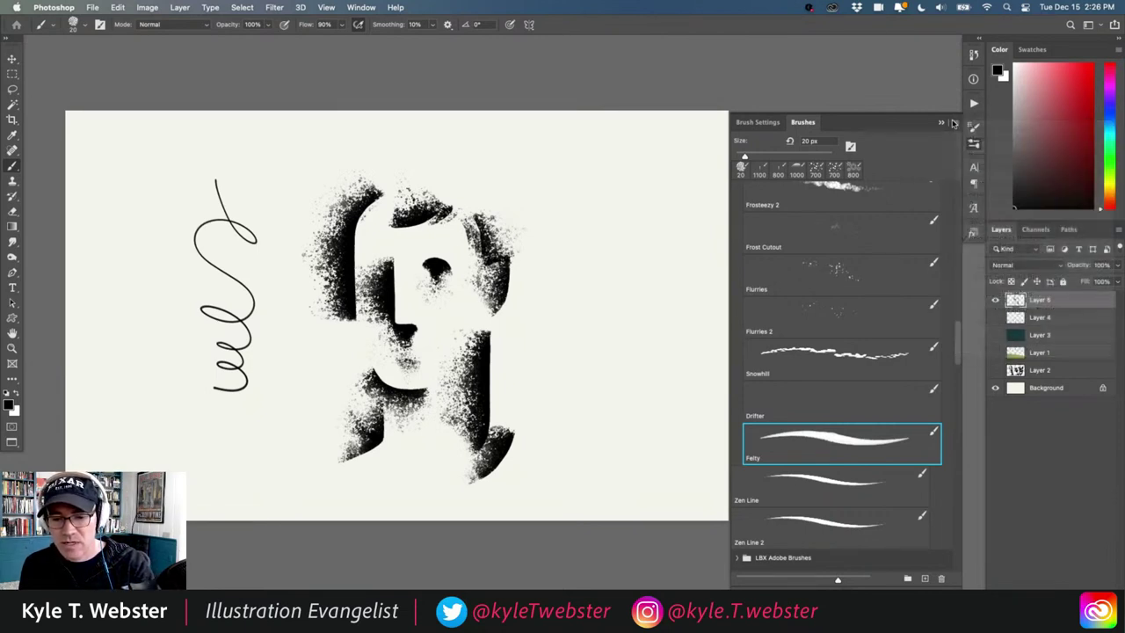